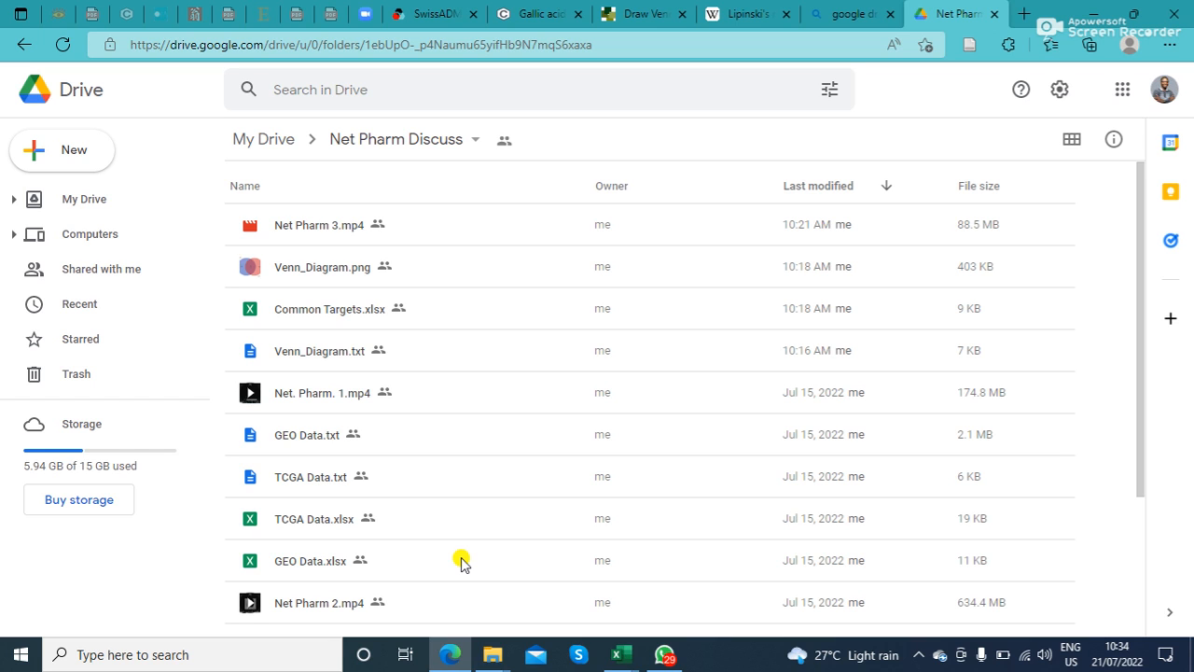
Change the Bing search to "google" and open the Google homepage from the results.
click(1023, 14)
click(779, 14)
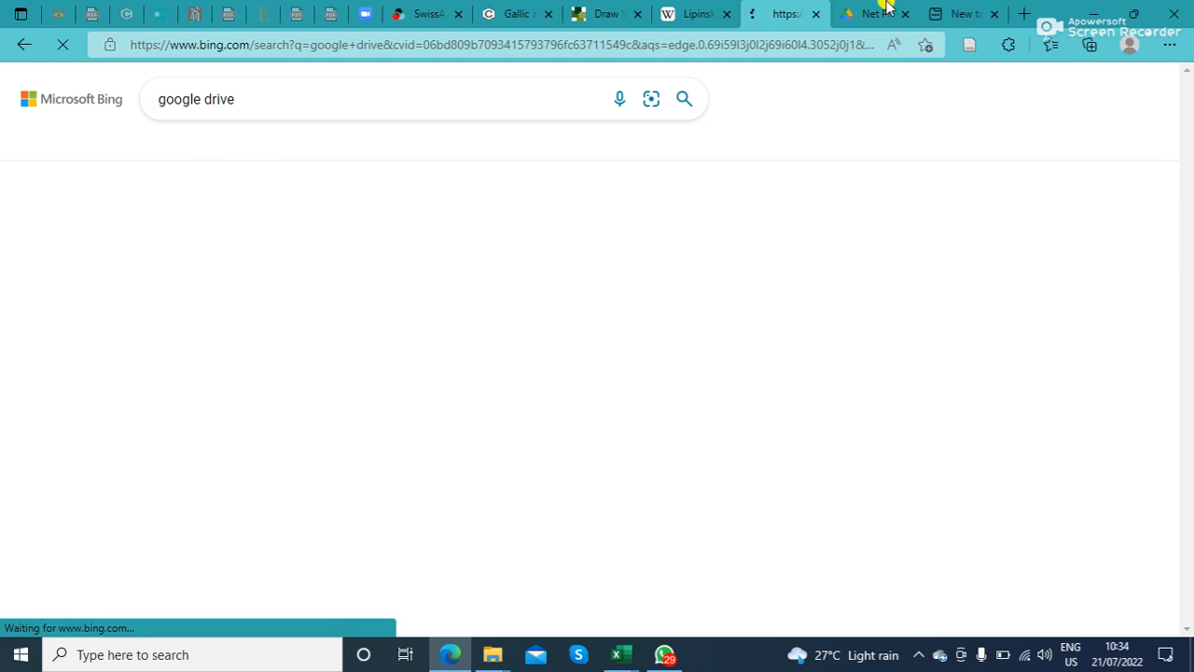
click(326, 100)
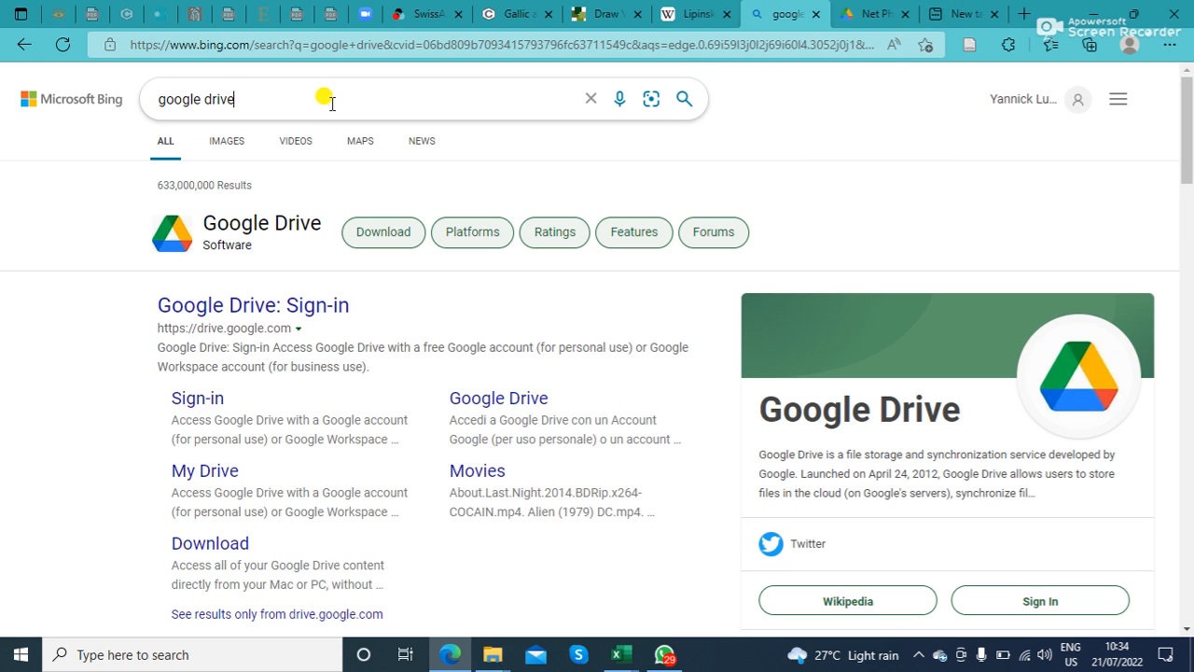
key(BackSpace)
key(BackSpace)
key(BackSpace)
key(BackSpace)
key(BackSpace)
key(BackSpace)
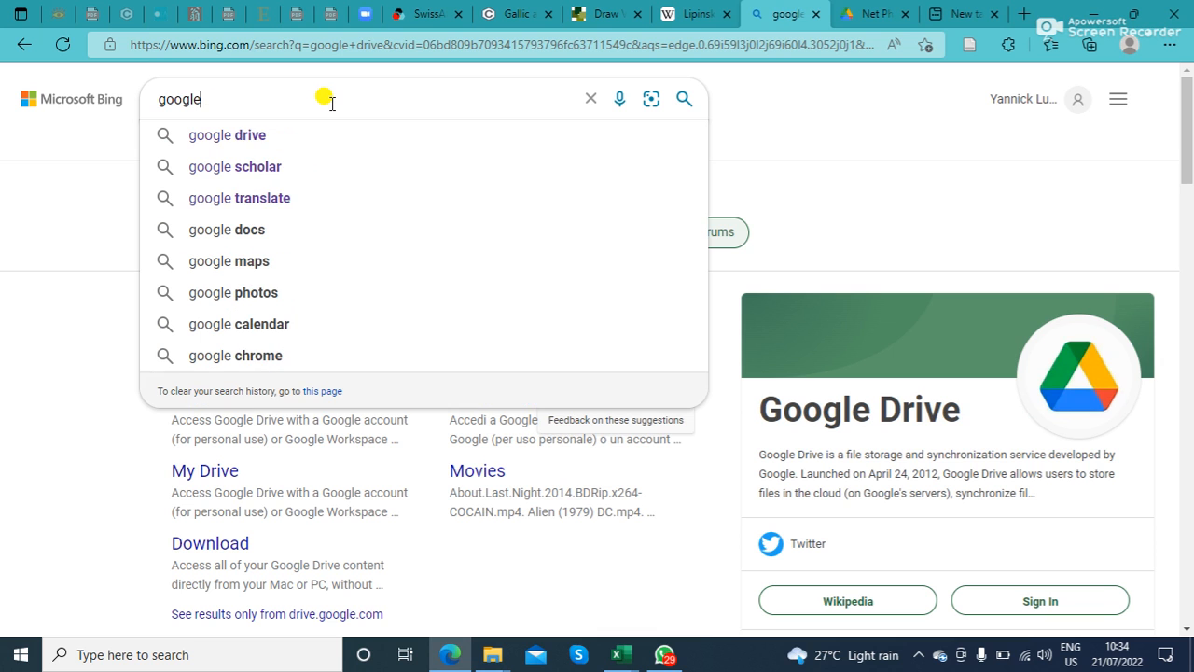
key(Return)
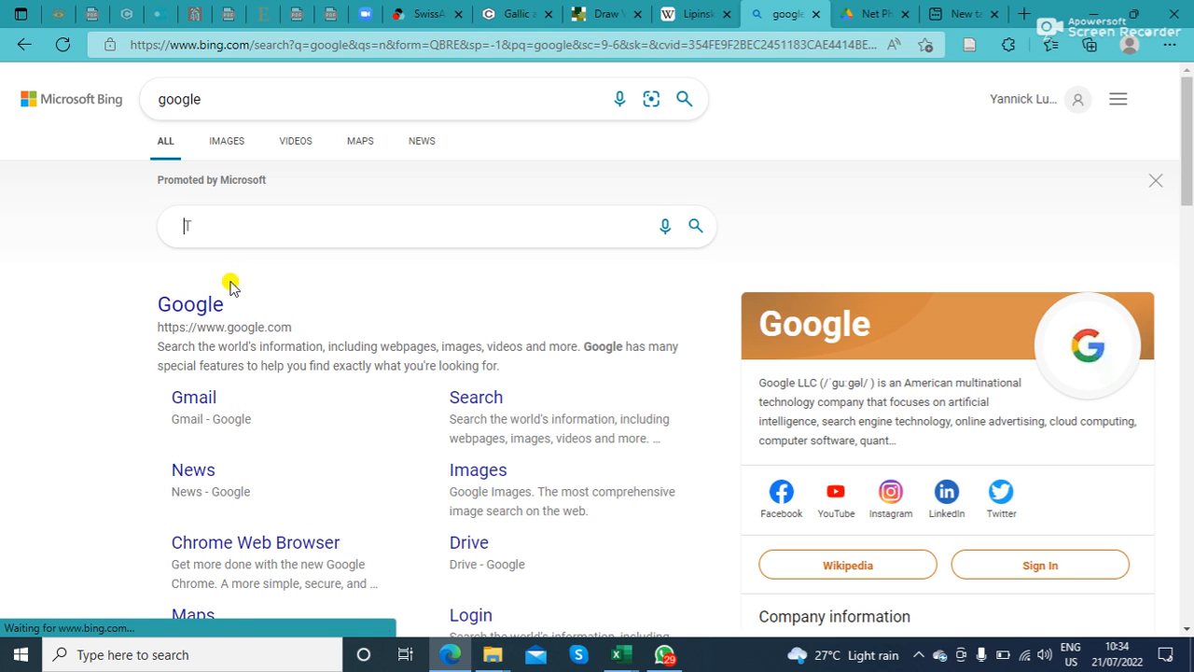
click(195, 302)
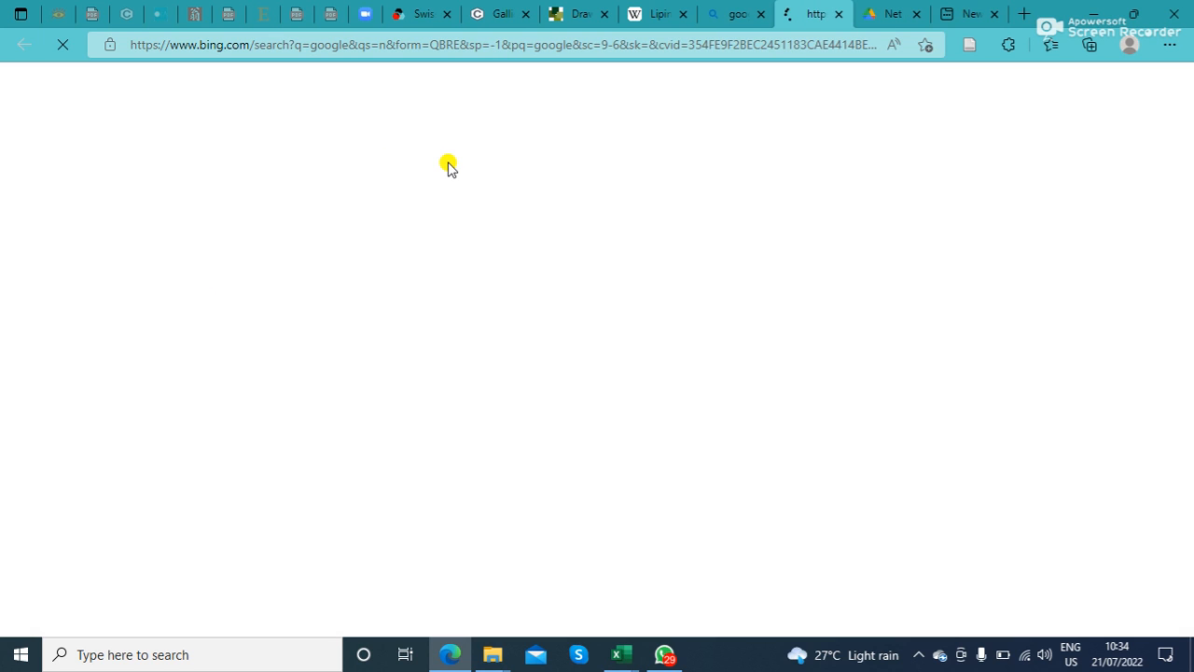
Search Google for "string database" and open the STRING functional protein association networks website.
text(st)
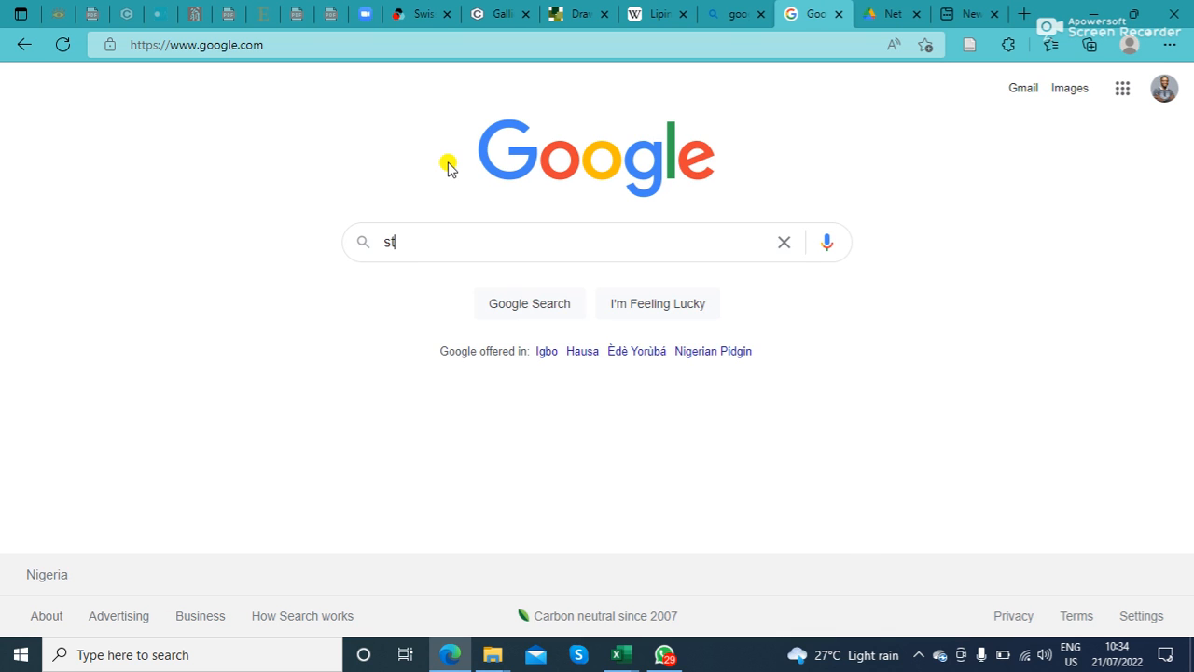
text(ring dat)
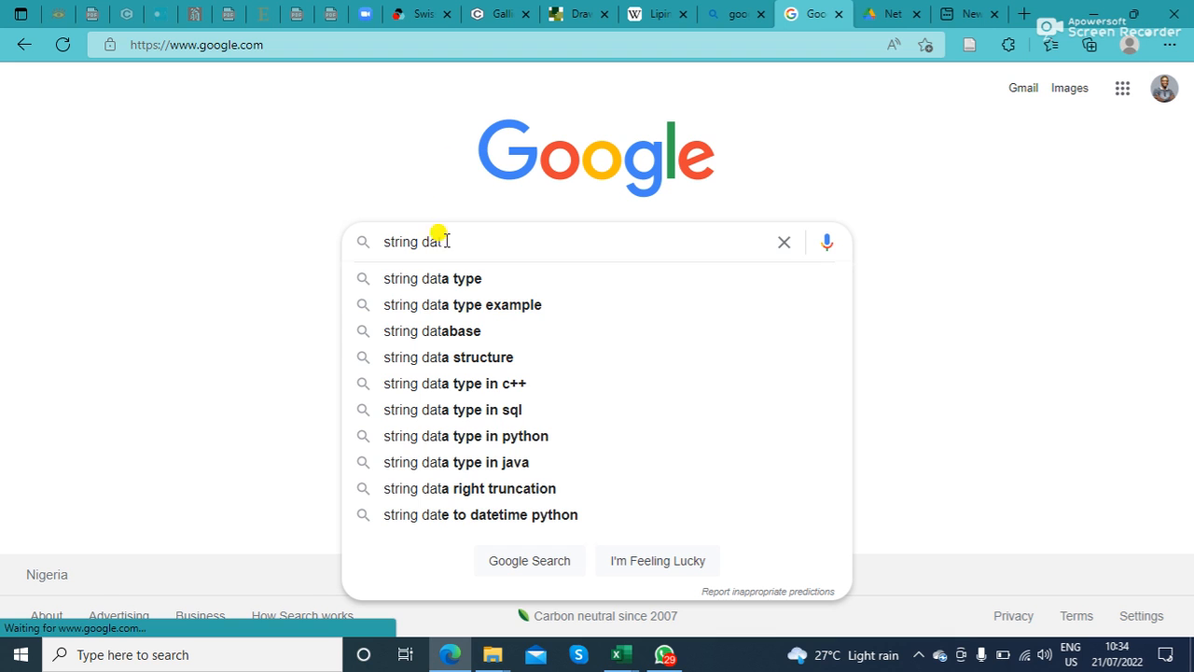
click(427, 328)
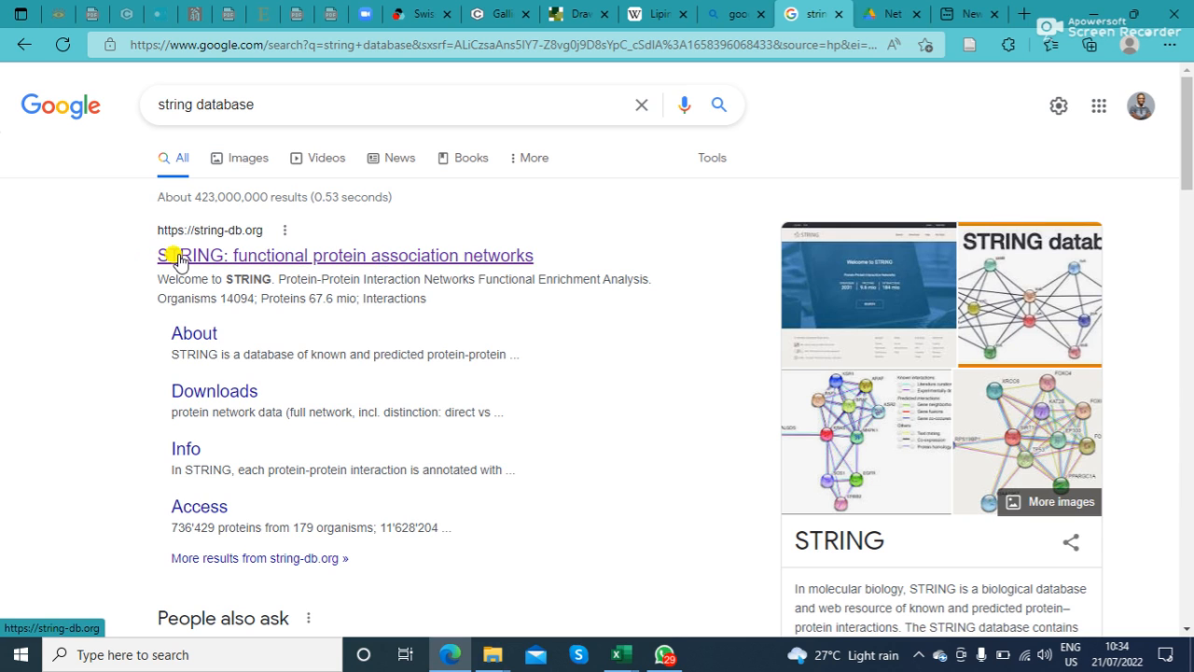
click(173, 256)
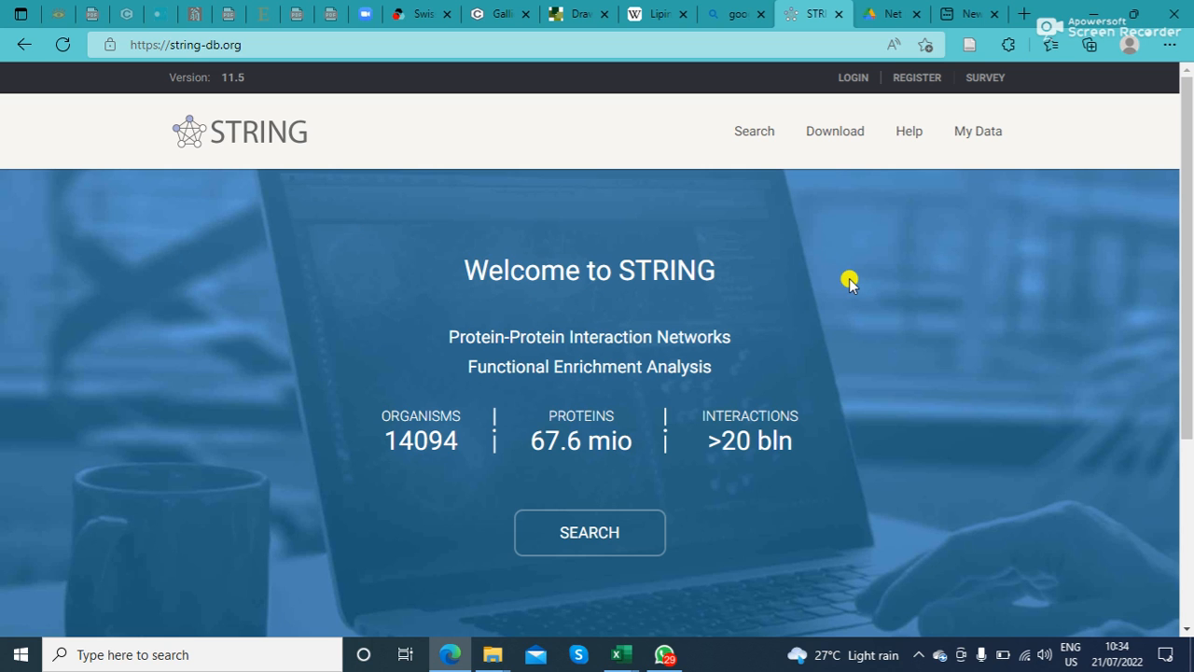
Open STRING's protein search page and dismiss the saved-data suggestions on the protein name.
drag(1183, 159, 1189, 212)
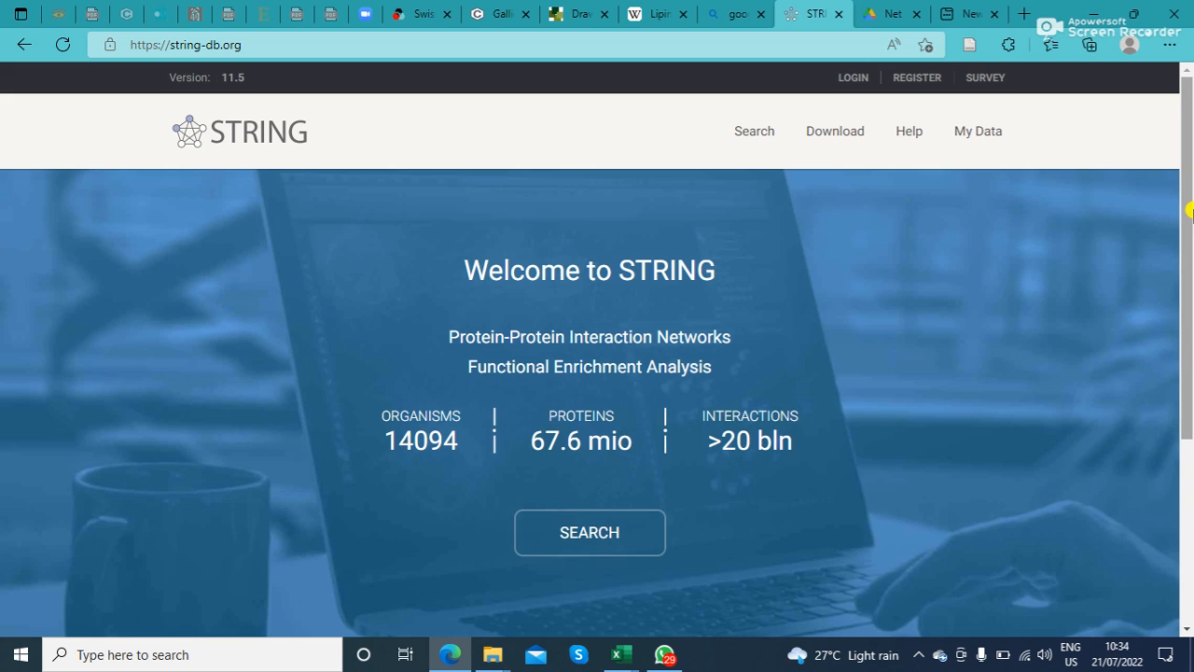
click(584, 531)
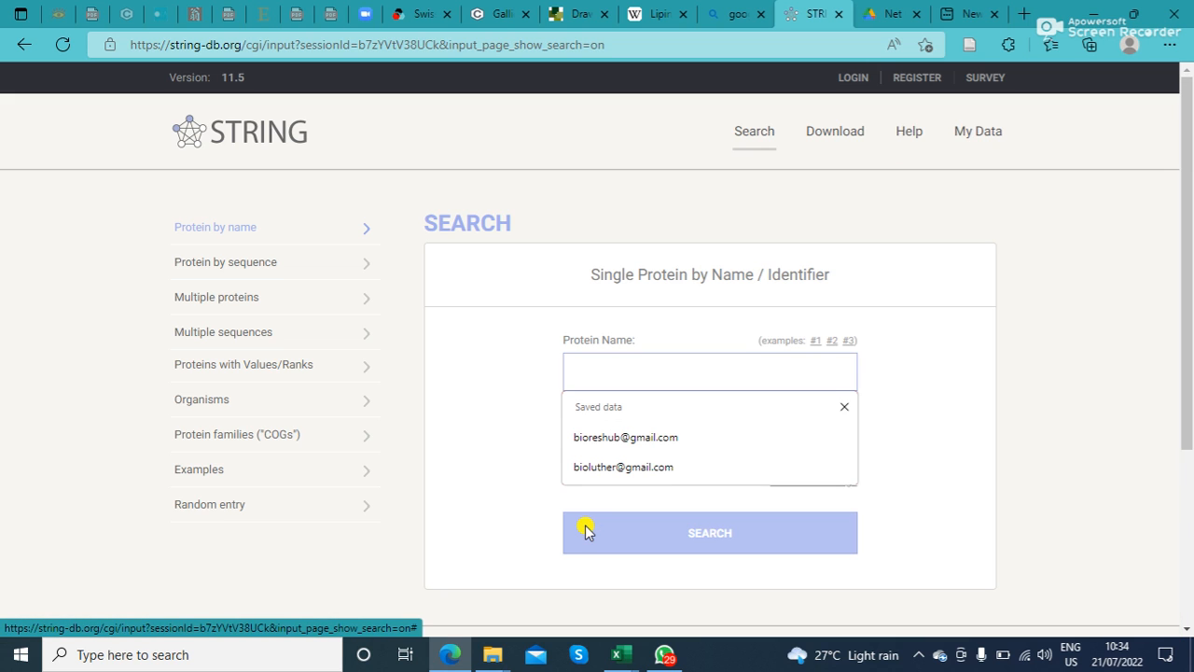
click(845, 407)
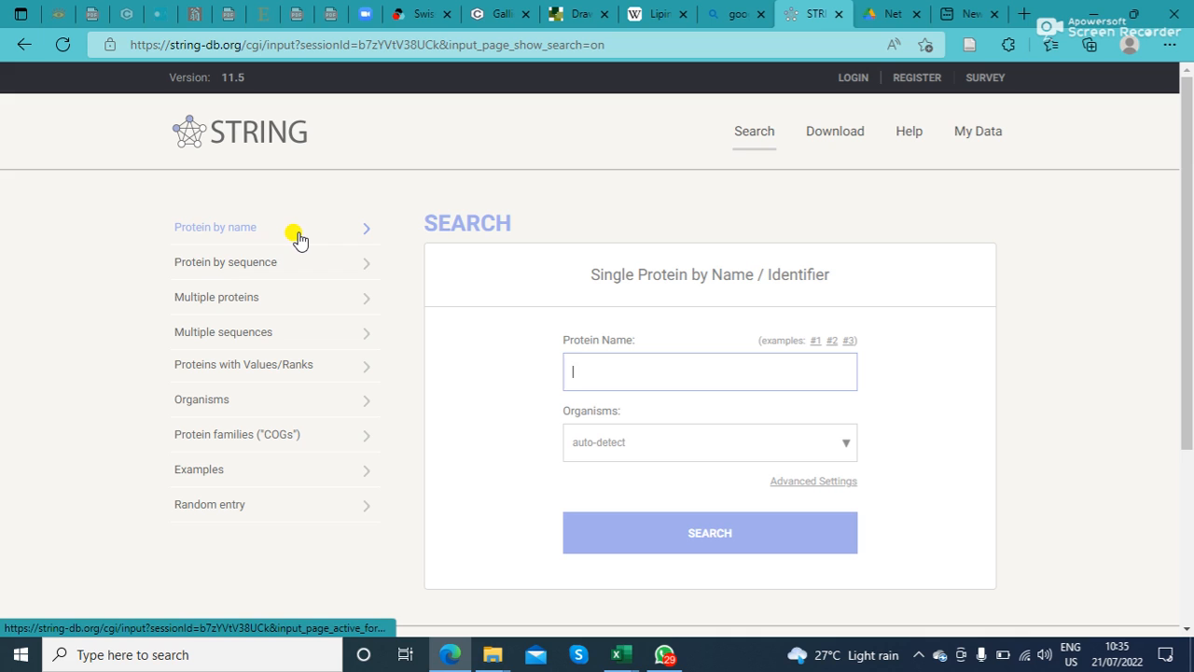
Look through the search forms for protein by sequence, multiple proteins, multiple sequences, proteins with values/ranks, and organisms.
click(247, 269)
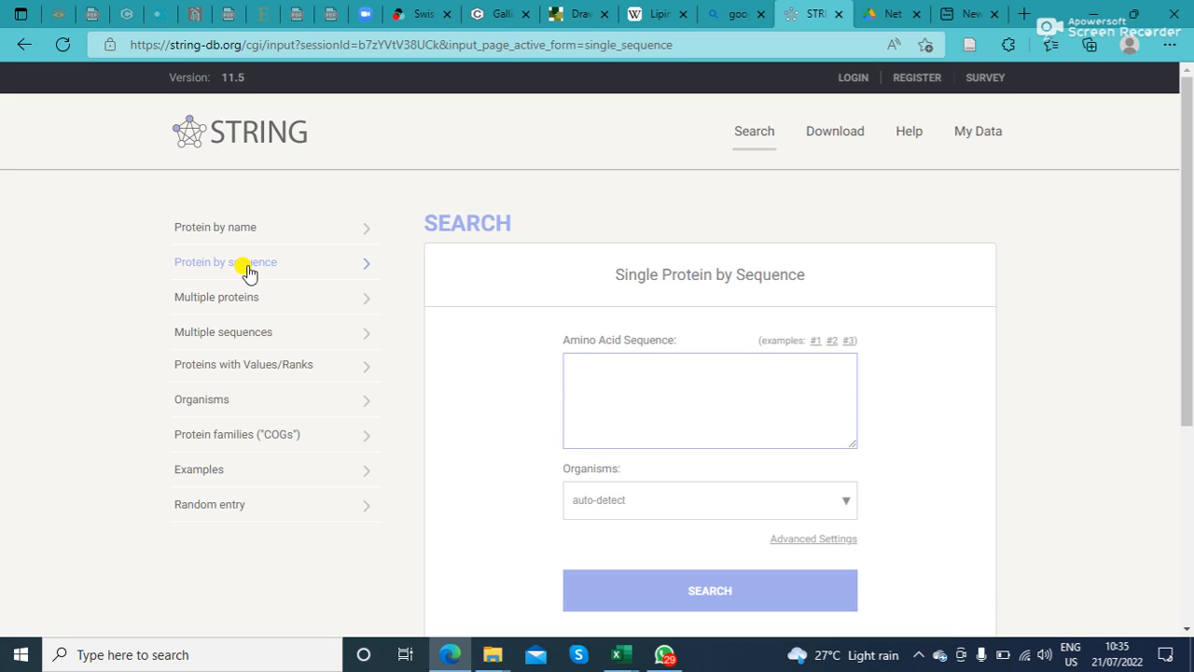
click(234, 302)
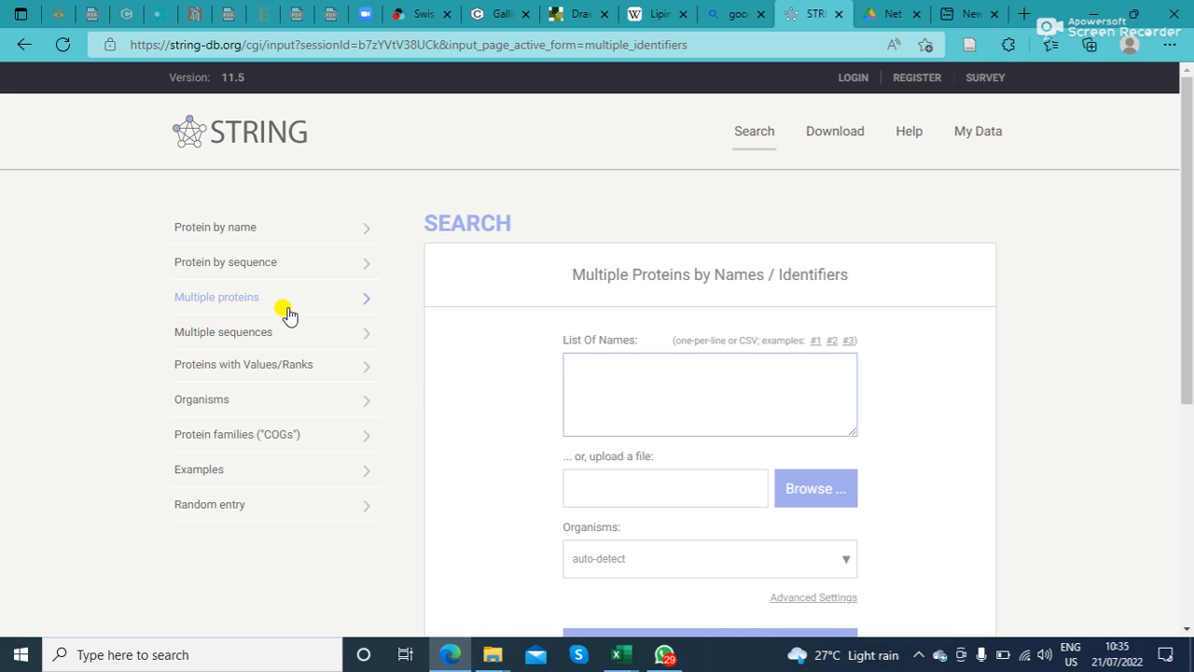
click(188, 334)
click(193, 370)
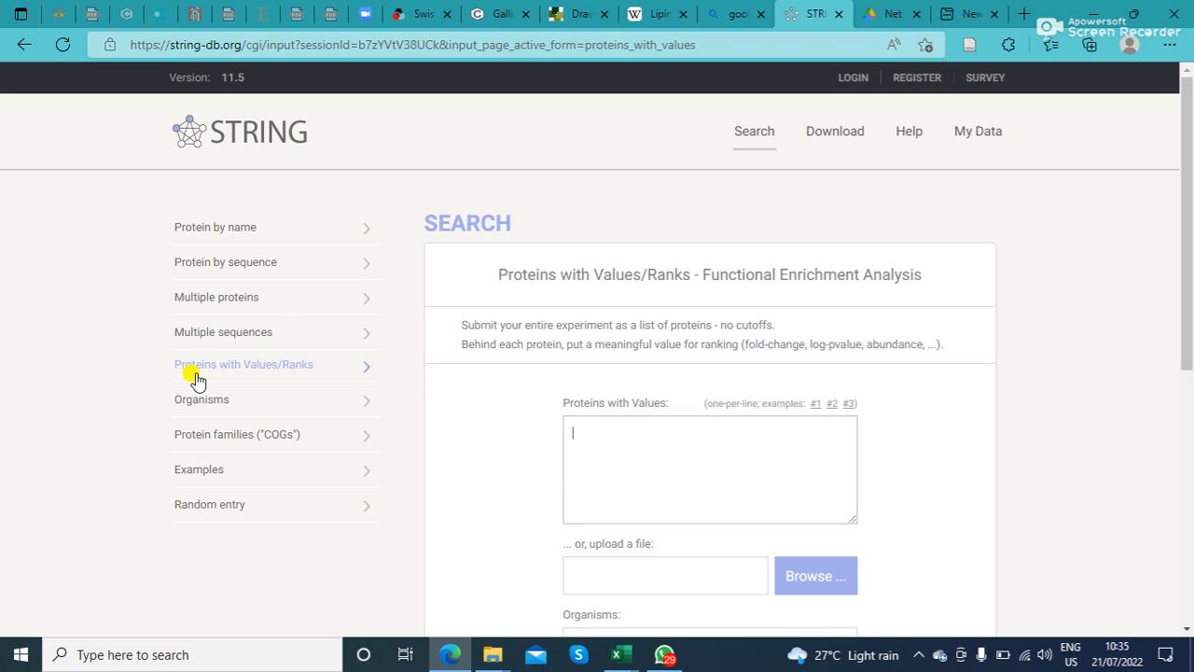
click(207, 409)
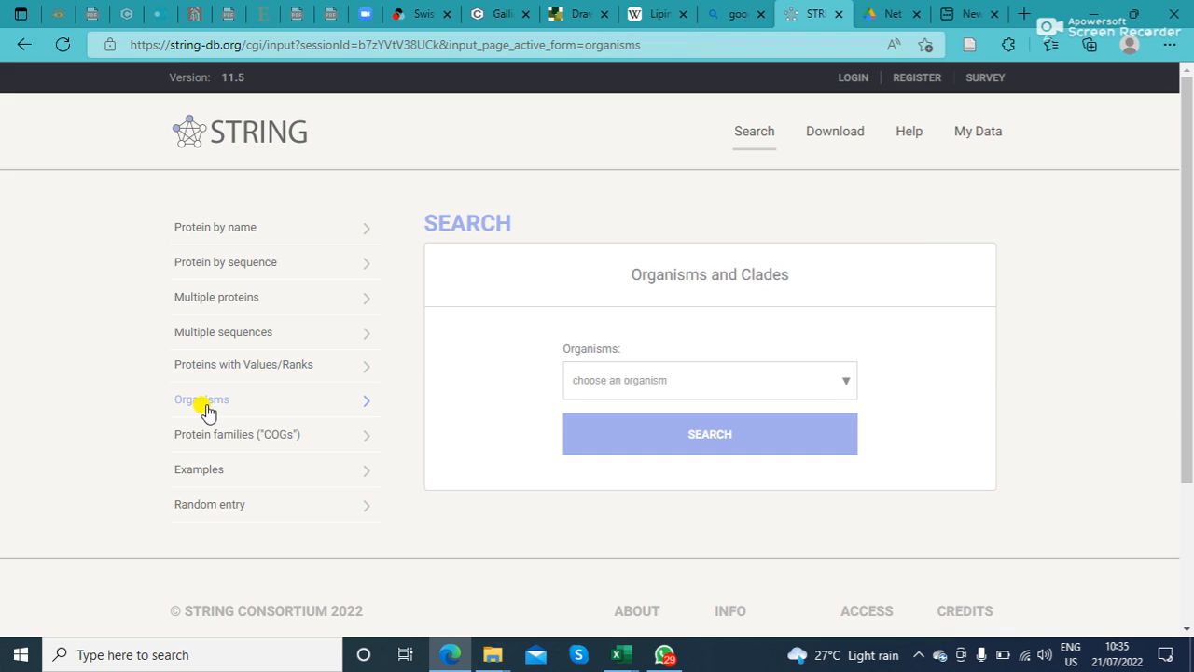
Open the Multiple Proteins by Names / Identifiers form and expand its list of organisms.
click(207, 306)
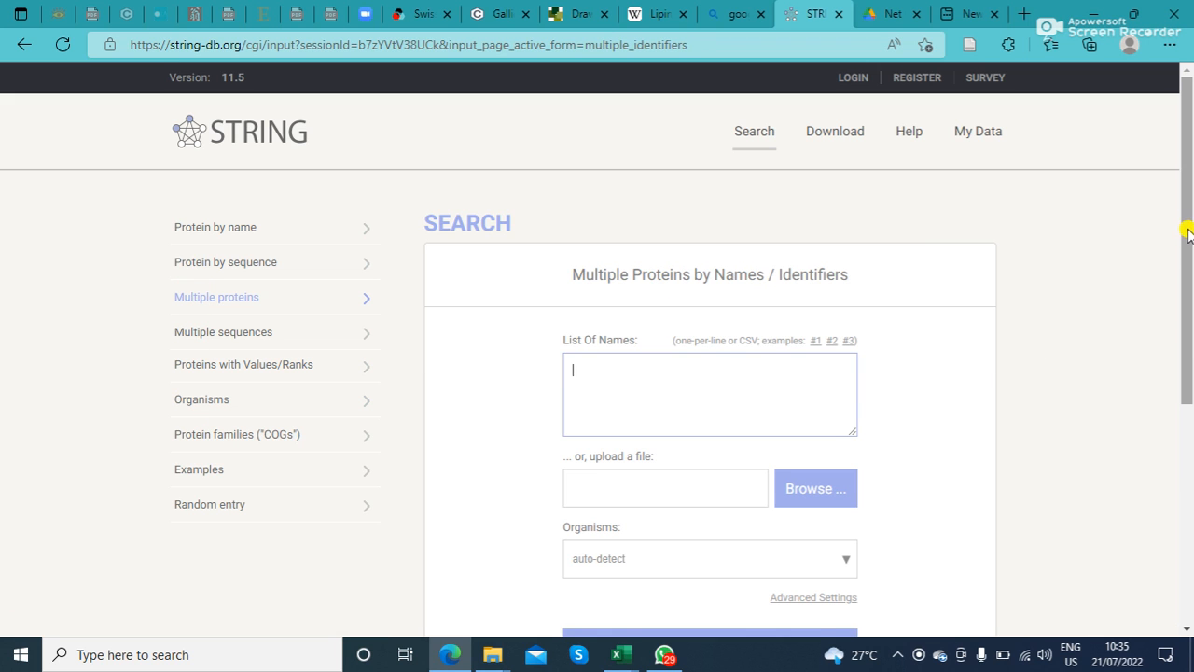
drag(1187, 231, 1183, 203)
drag(1186, 373, 1186, 448)
click(737, 419)
click(843, 423)
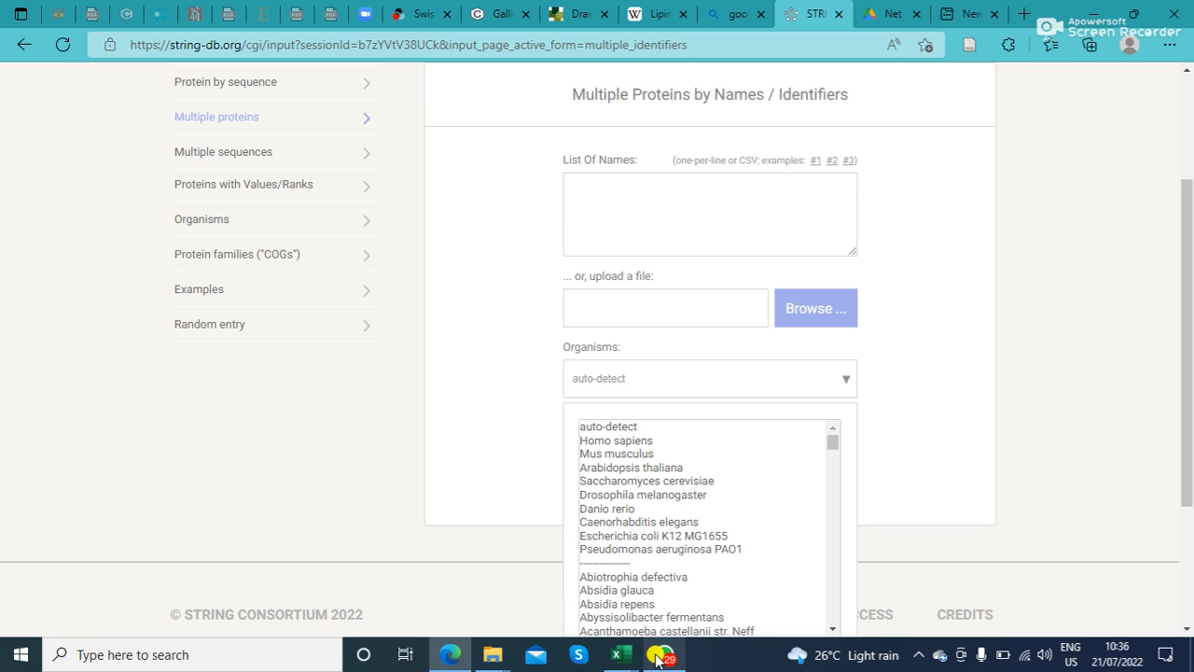
Switch to the Common Targets workbook in Excel and copy the common genes in A2:A20, from CA4 to NEK2.
mouse_move(613, 661)
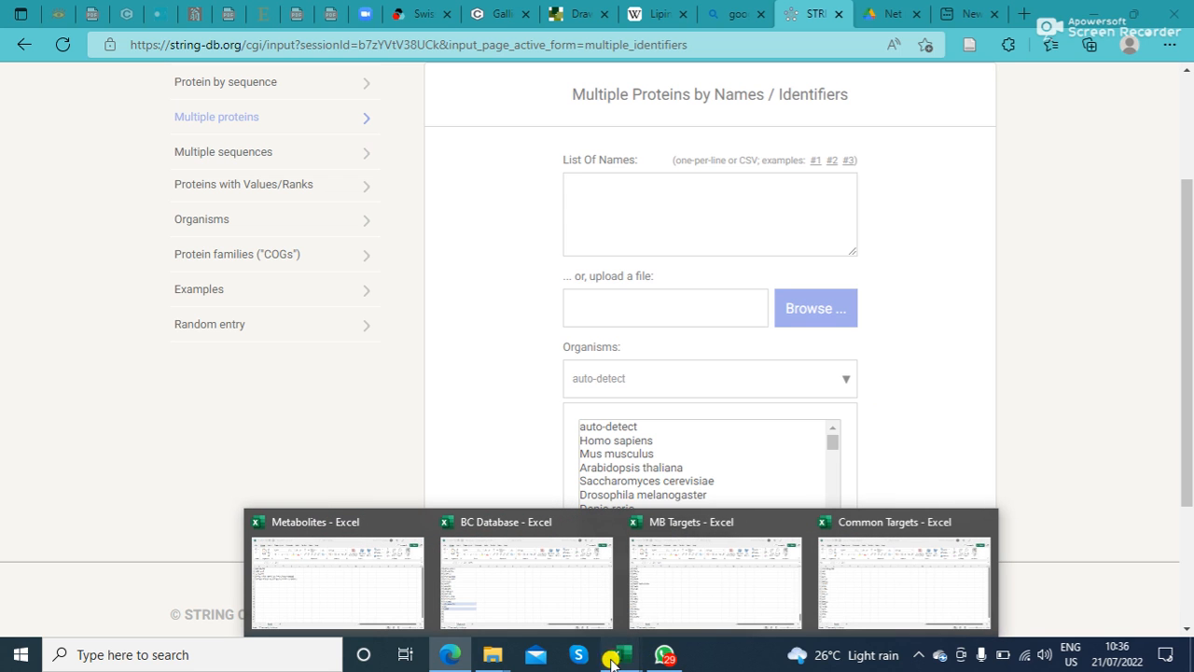
click(858, 578)
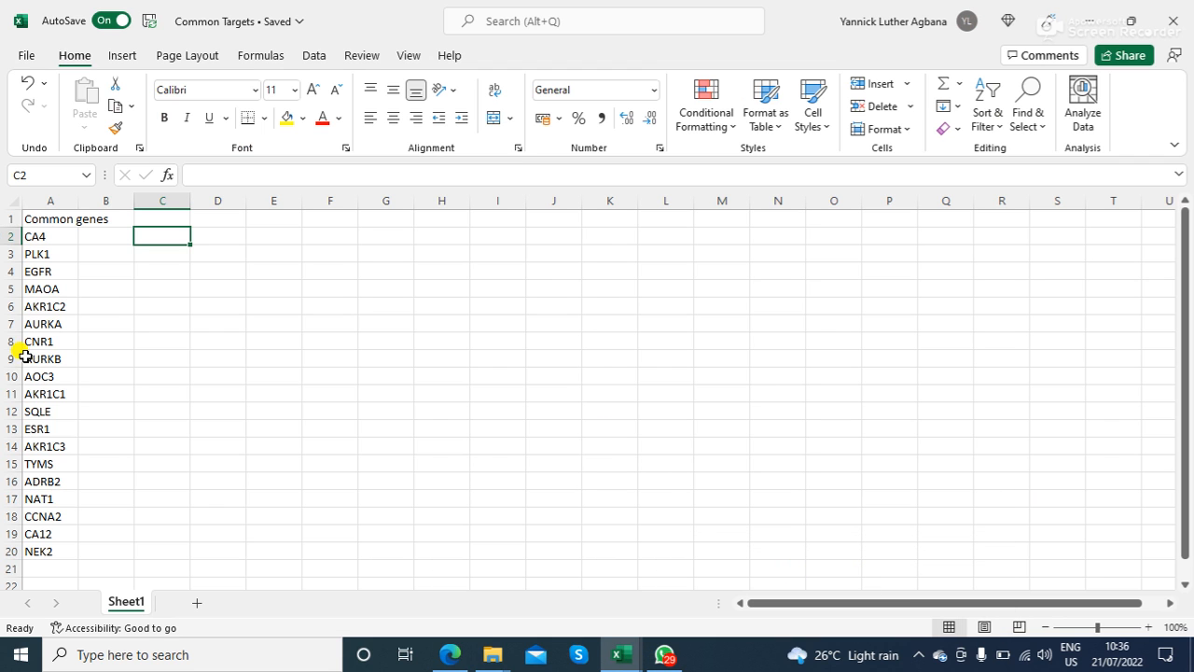
click(50, 236)
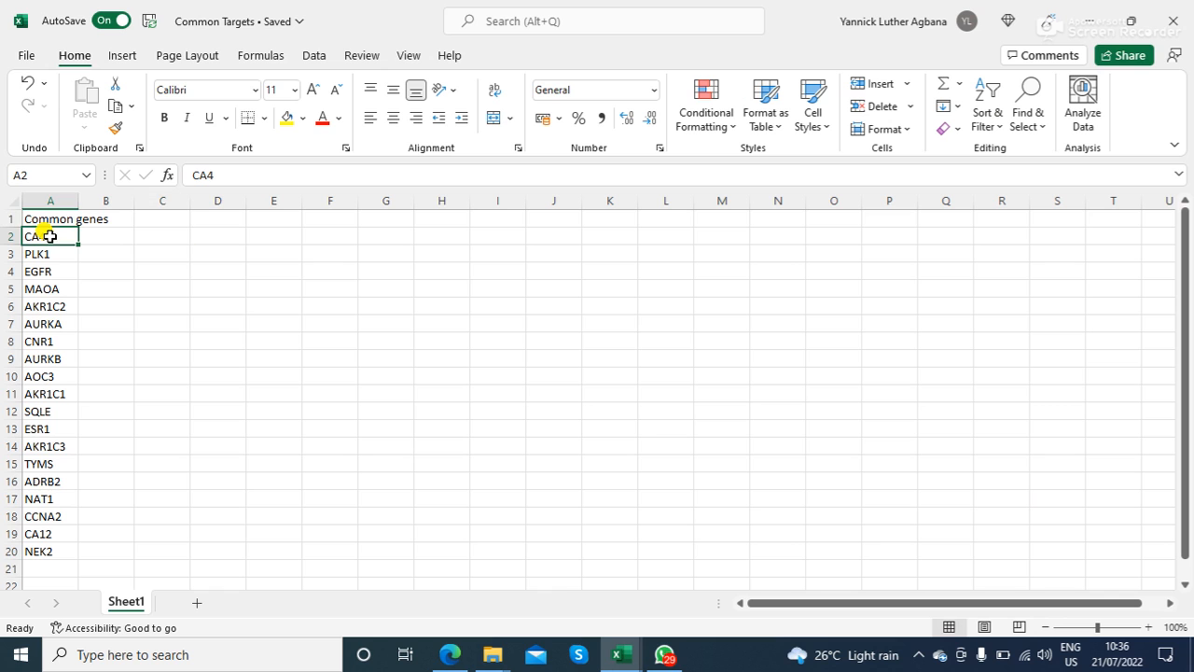
shift+click(45, 553)
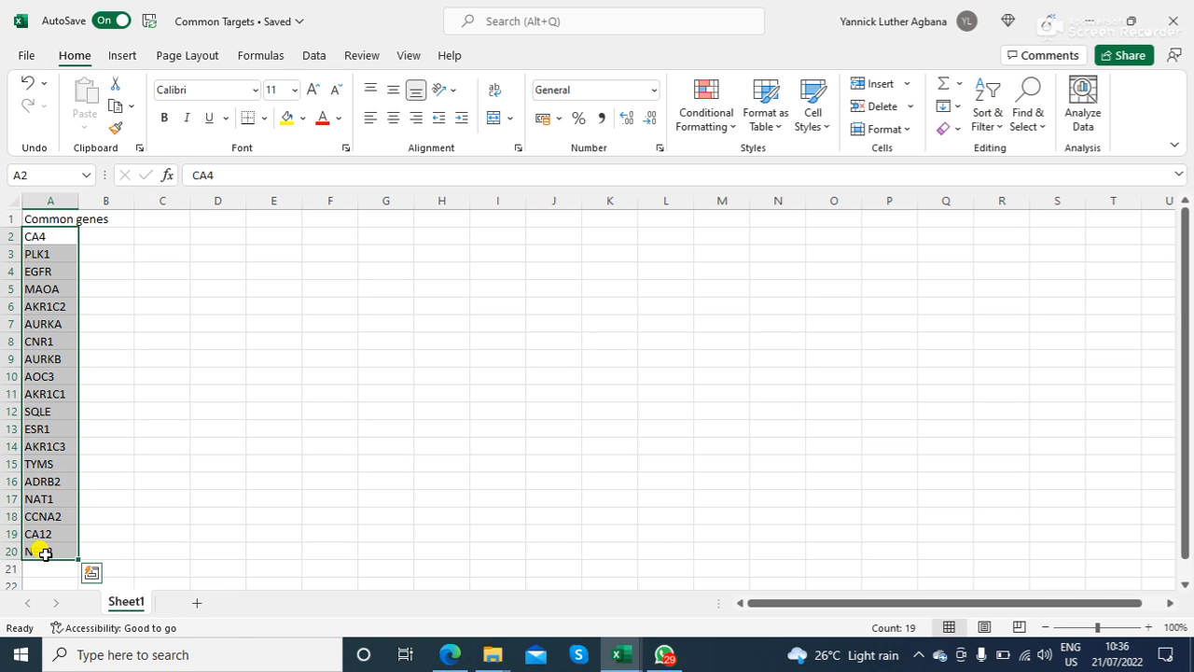
key(ctrl+c)
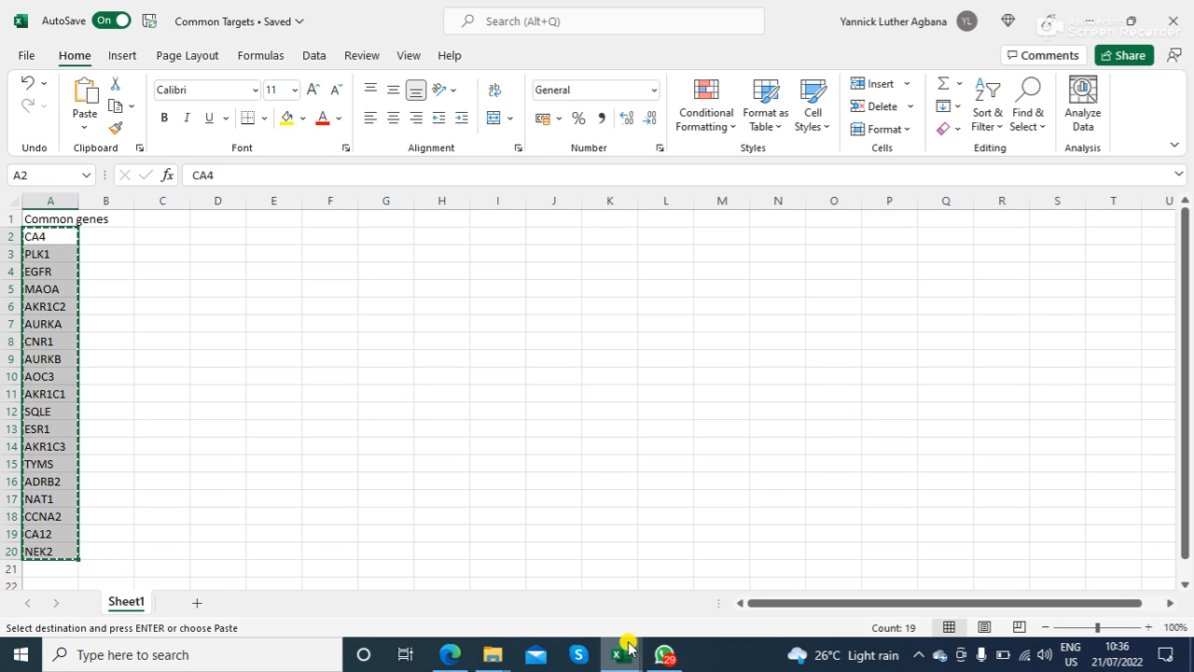
Return to STRING in Edge, paste the copied genes as the list of names, and enlarge the box to show them all.
click(448, 655)
click(644, 231)
key(ctrl+v)
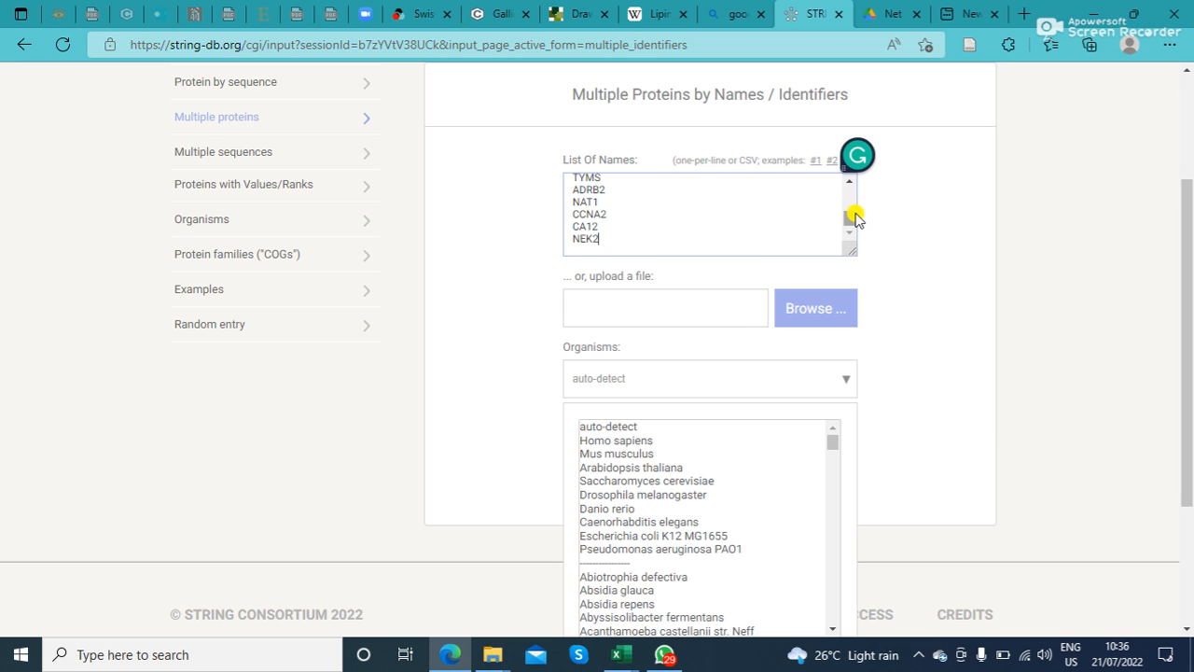
drag(848, 246, 881, 414)
mouse_move(844, 350)
mouse_down()
mouse_move(848, 271)
mouse_move(842, 336)
mouse_up()
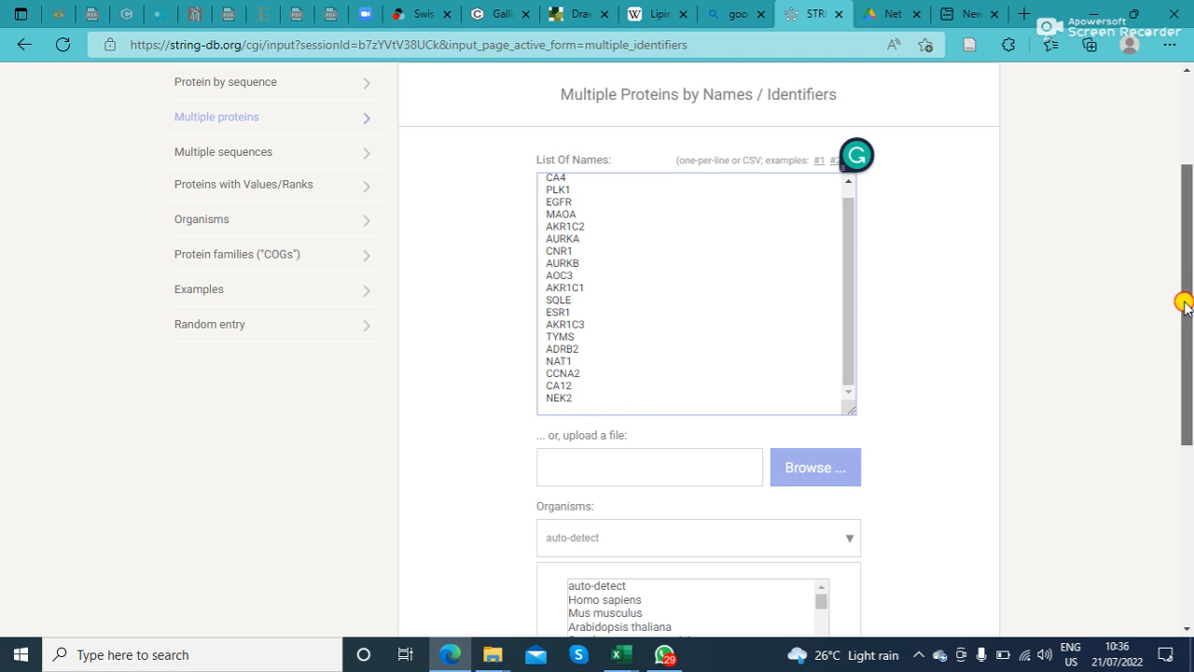
Set the organism to Homo sapiens and run the search for the listed proteins.
scroll(1181, 364, down, 2)
scroll(1177, 366, down, 1)
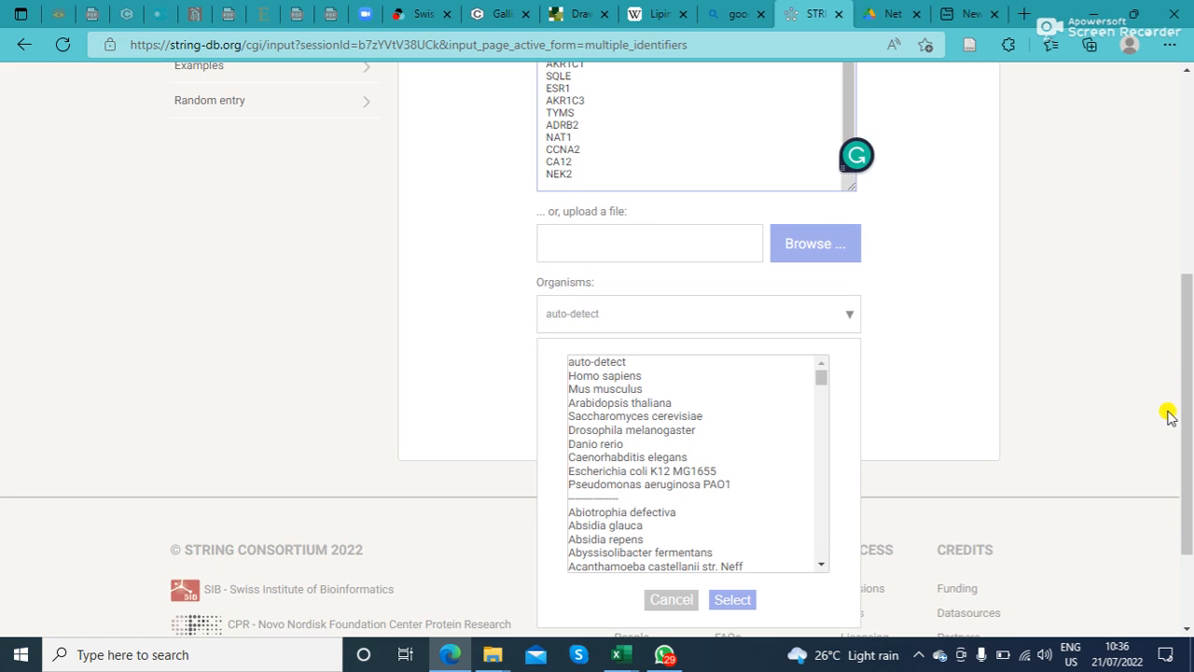
click(585, 377)
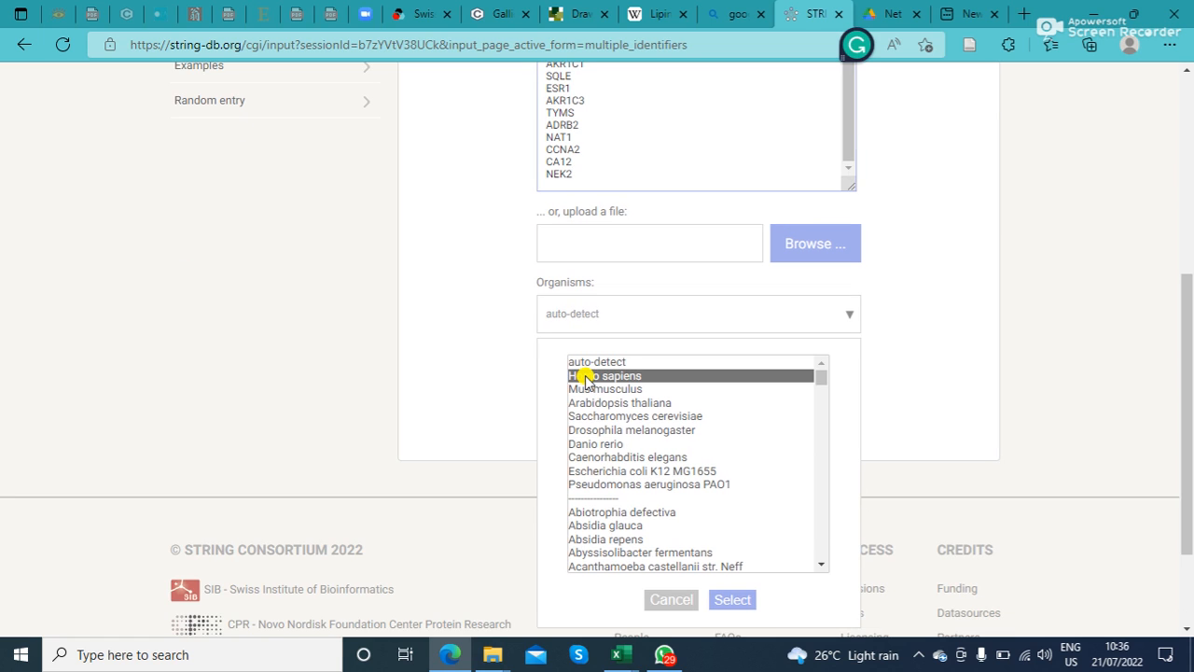
click(730, 600)
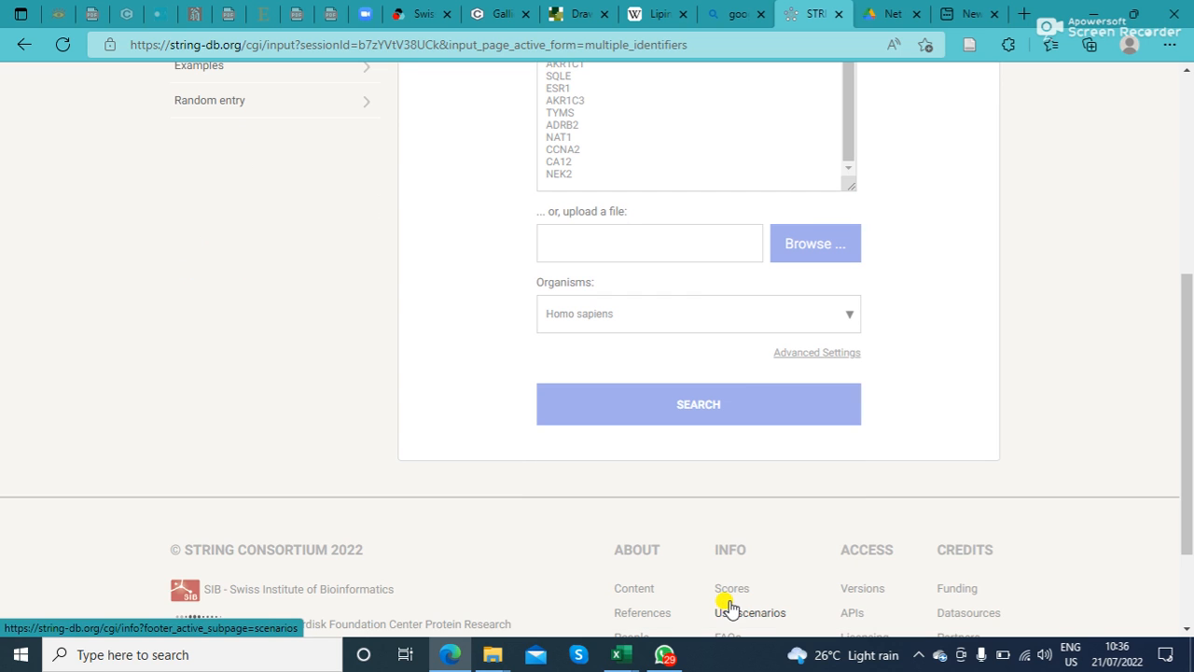
mouse_move(1187, 363)
mouse_down()
mouse_move(1178, 260)
mouse_move(1181, 373)
mouse_up()
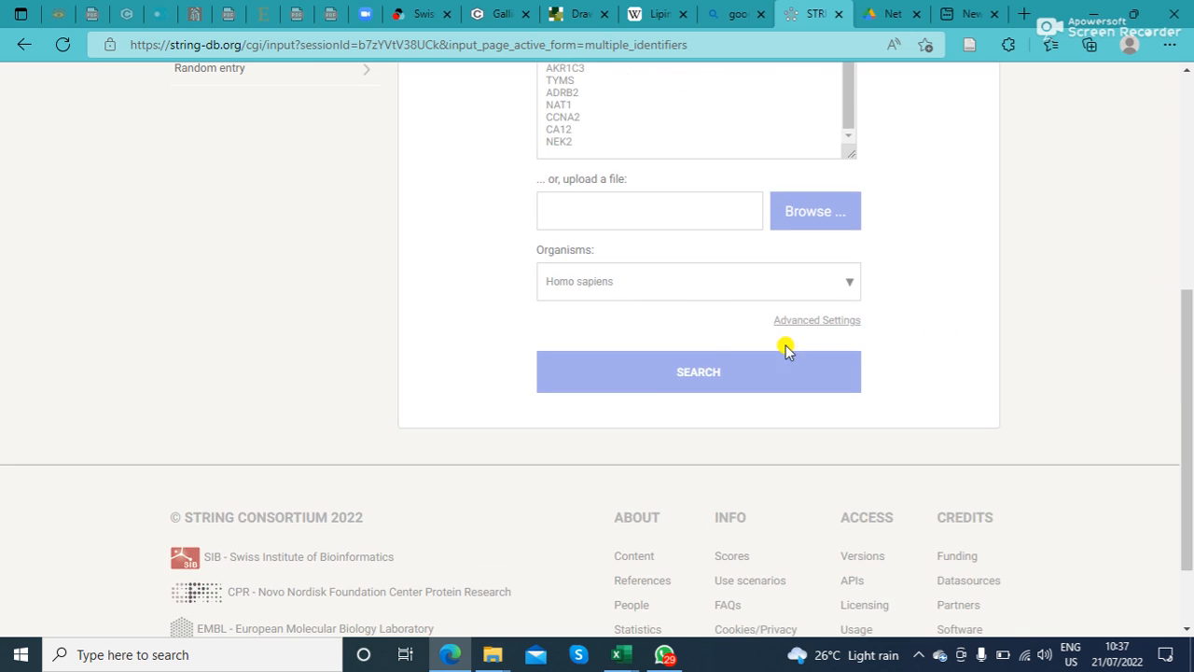
click(695, 366)
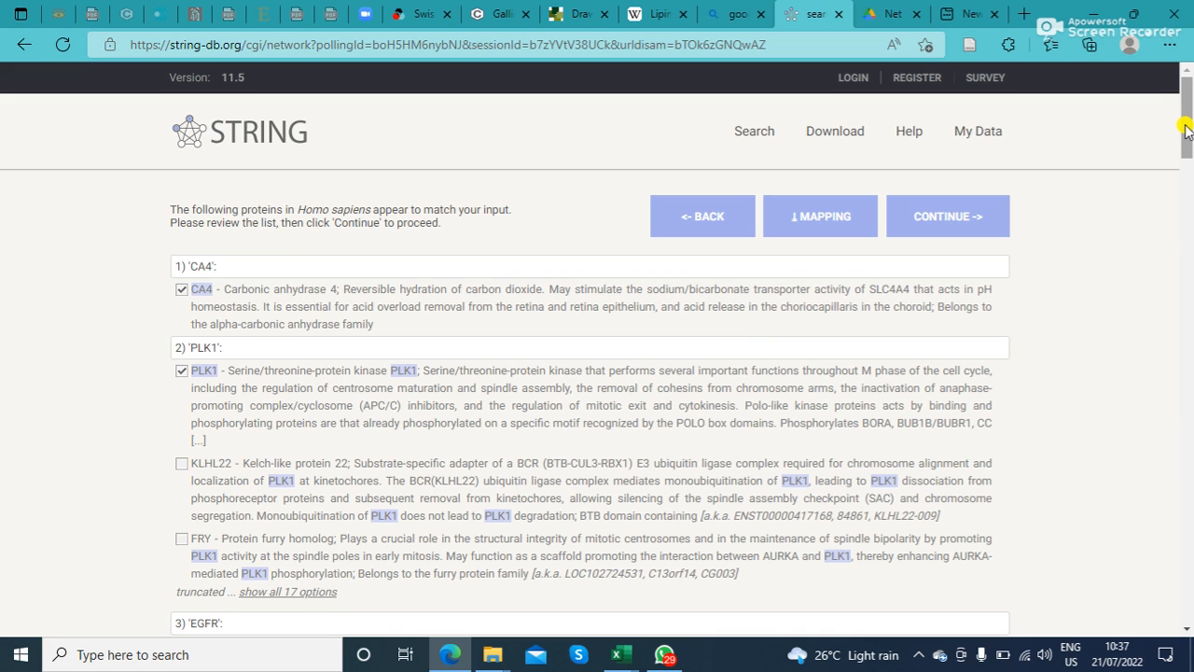
Review the matched Homo sapiens proteins for CA4, PLK1 and EGFR, including the alternative matches offered for PLK1.
mouse_move(1187, 130)
mouse_down()
mouse_move(1164, 293)
mouse_move(1183, 235)
mouse_move(1189, 138)
mouse_up()
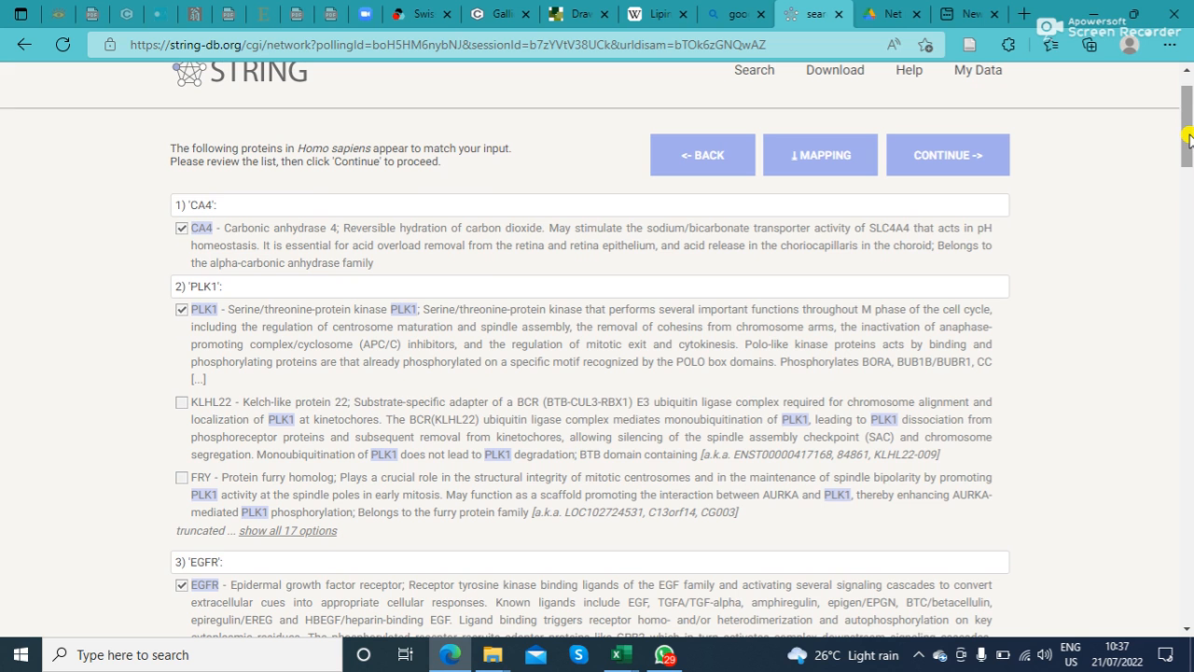
drag(1190, 142, 1188, 159)
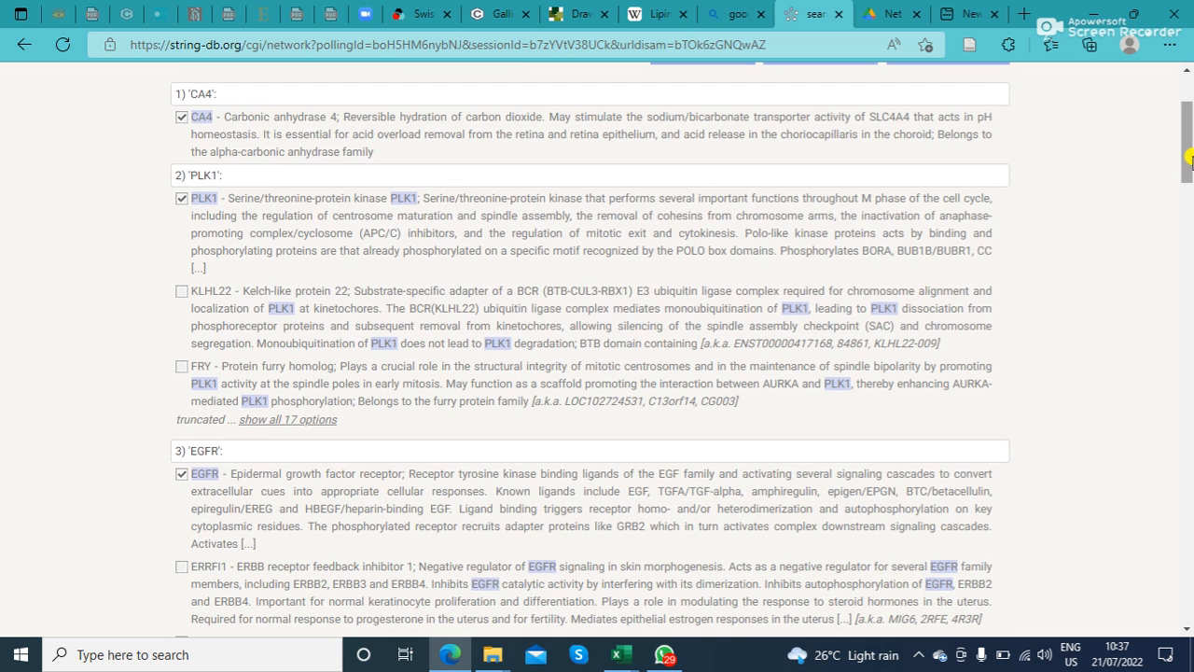
click(182, 199)
drag(341, 421, 246, 424)
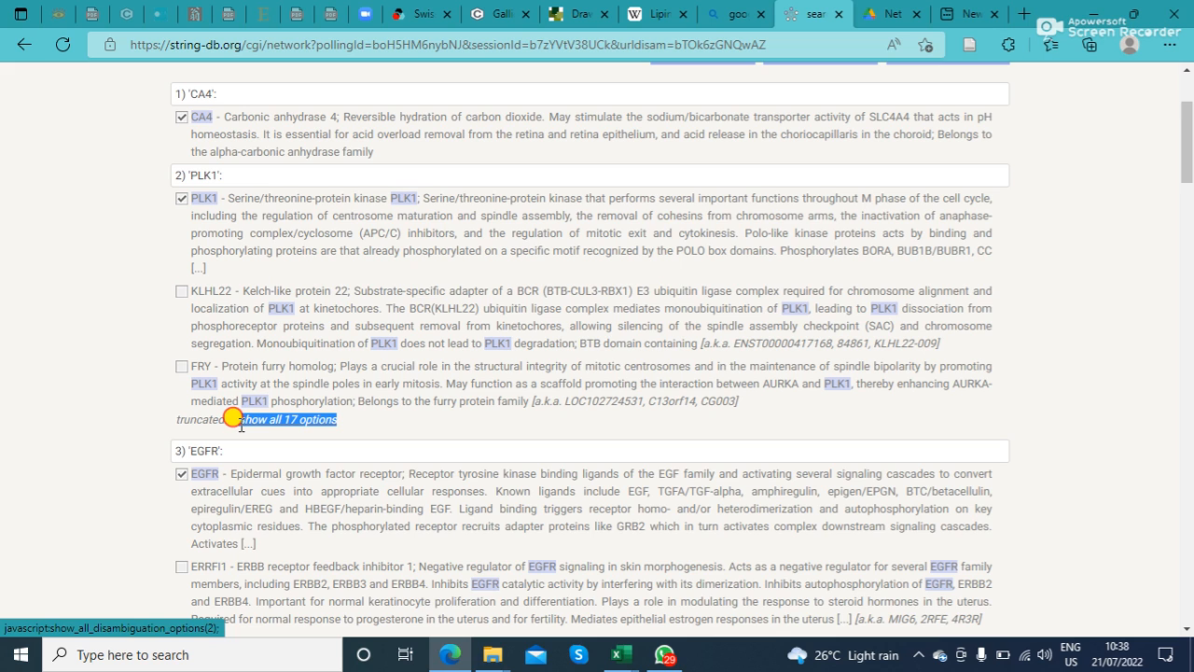
drag(241, 425, 241, 424)
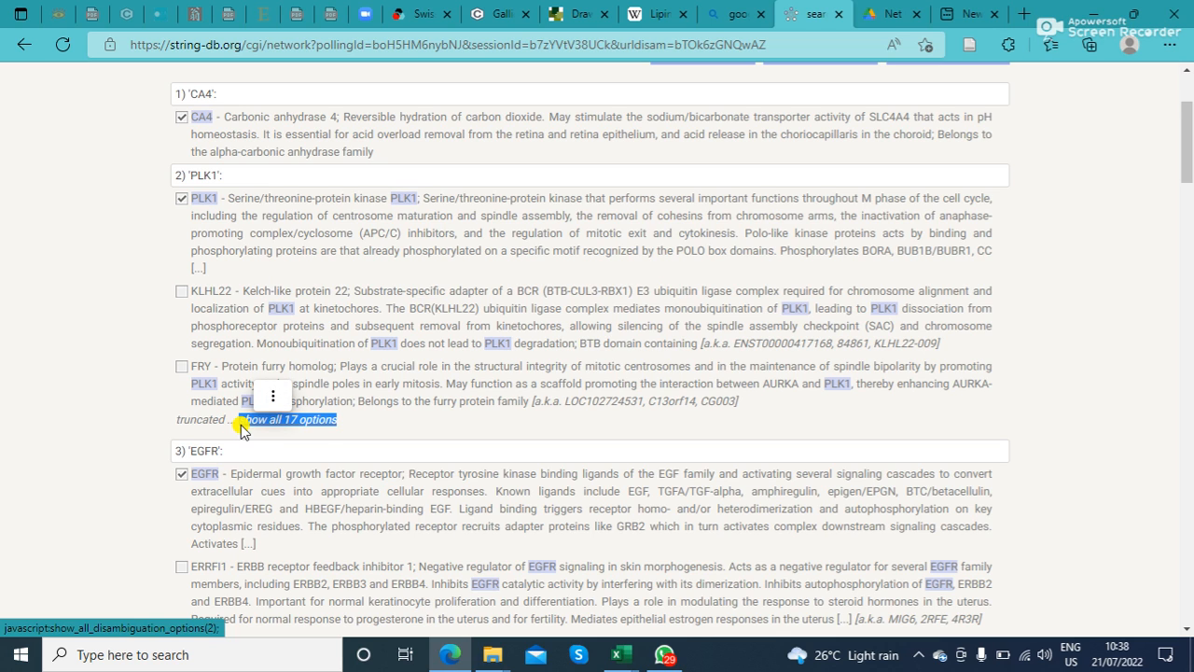
click(354, 422)
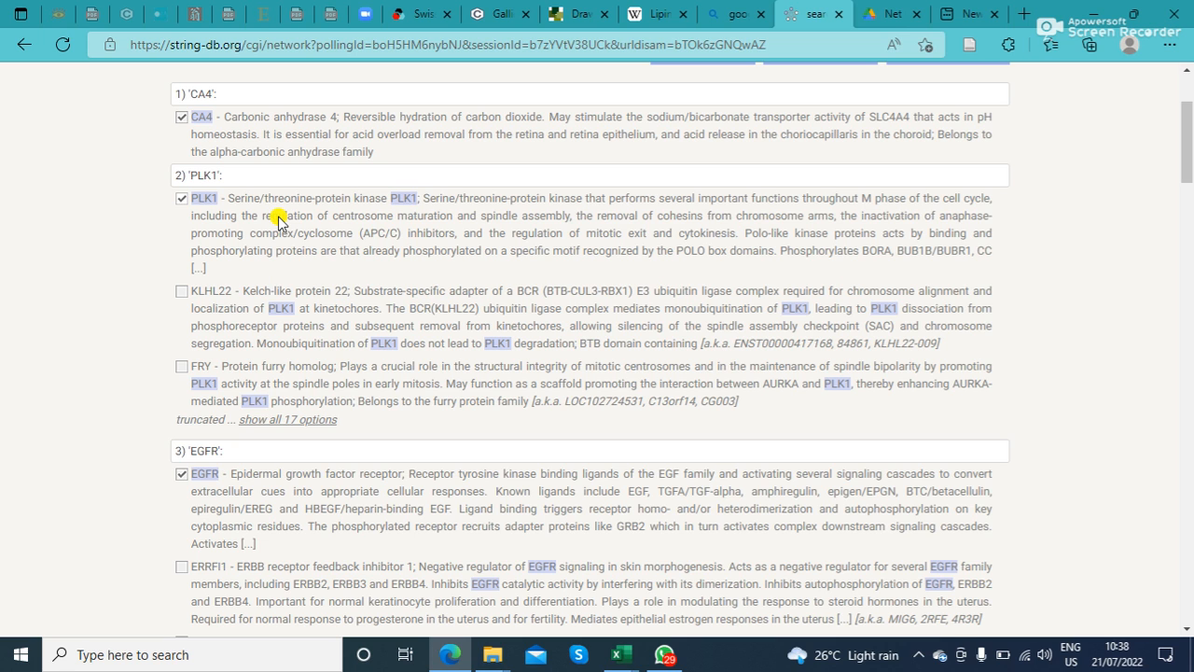
Show all the alternative matches for PLK1, keep the preselected proteins, and continue to generate the interaction network.
click(271, 420)
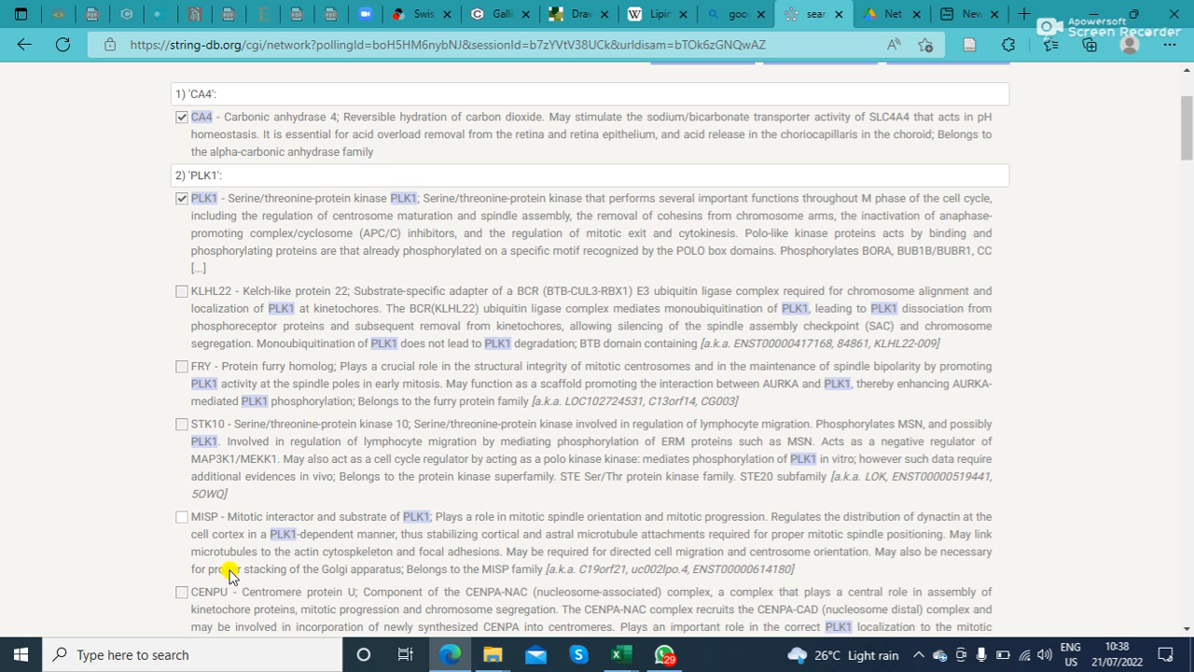
click(180, 295)
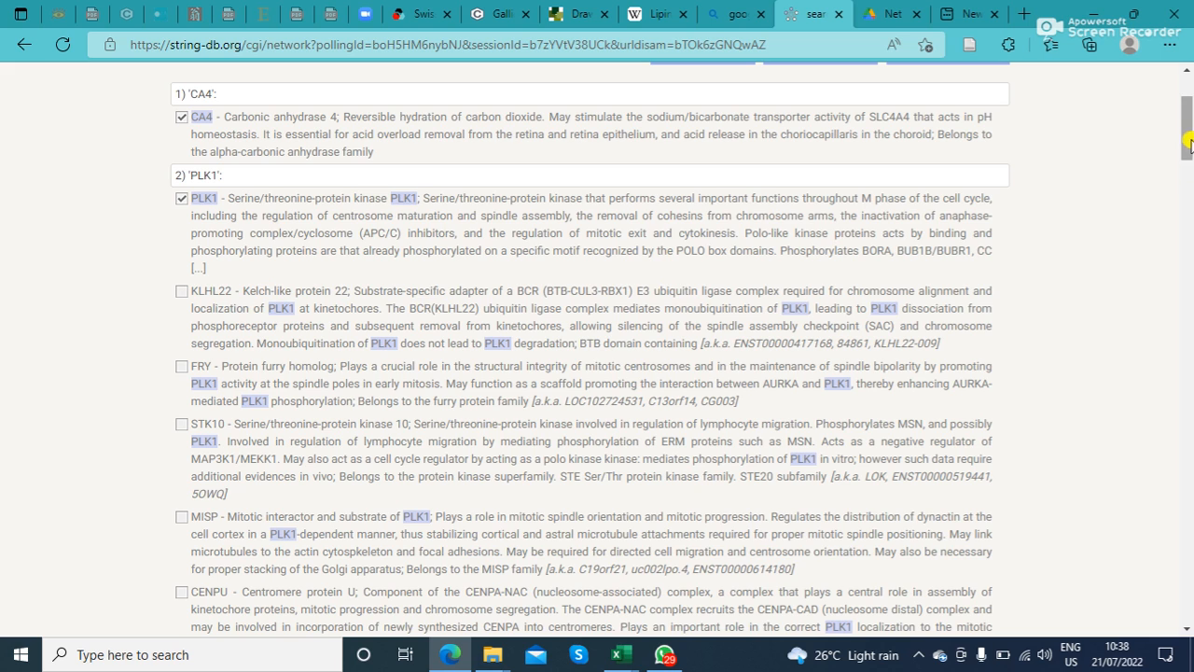
drag(1189, 147, 1188, 103)
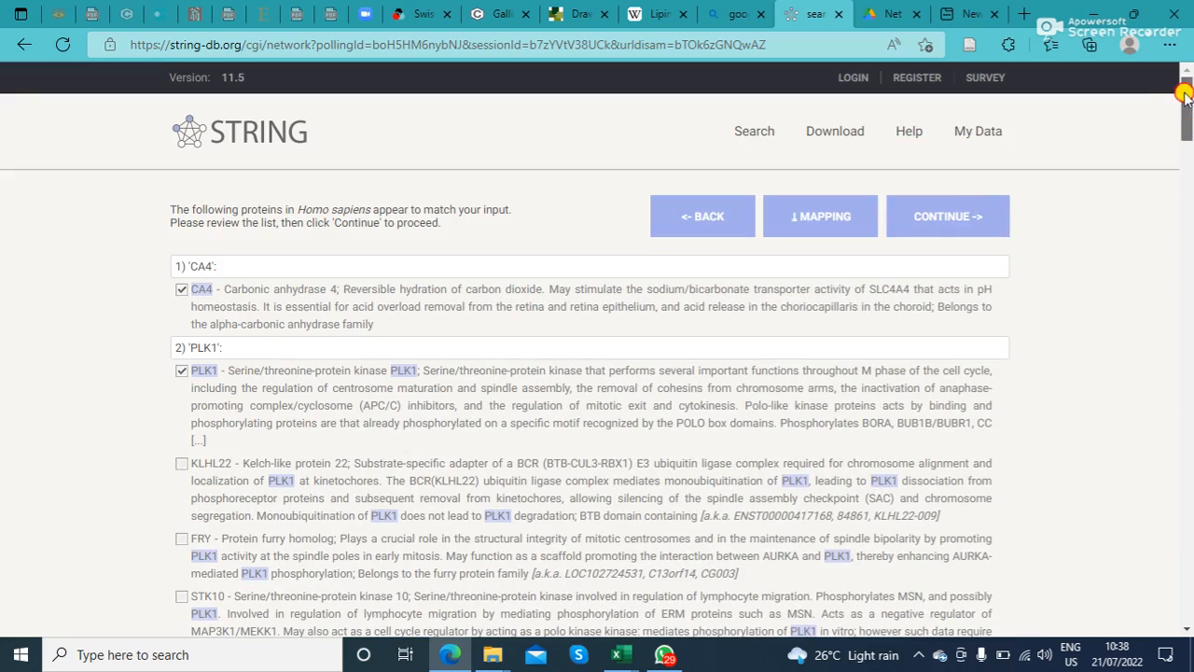
click(933, 214)
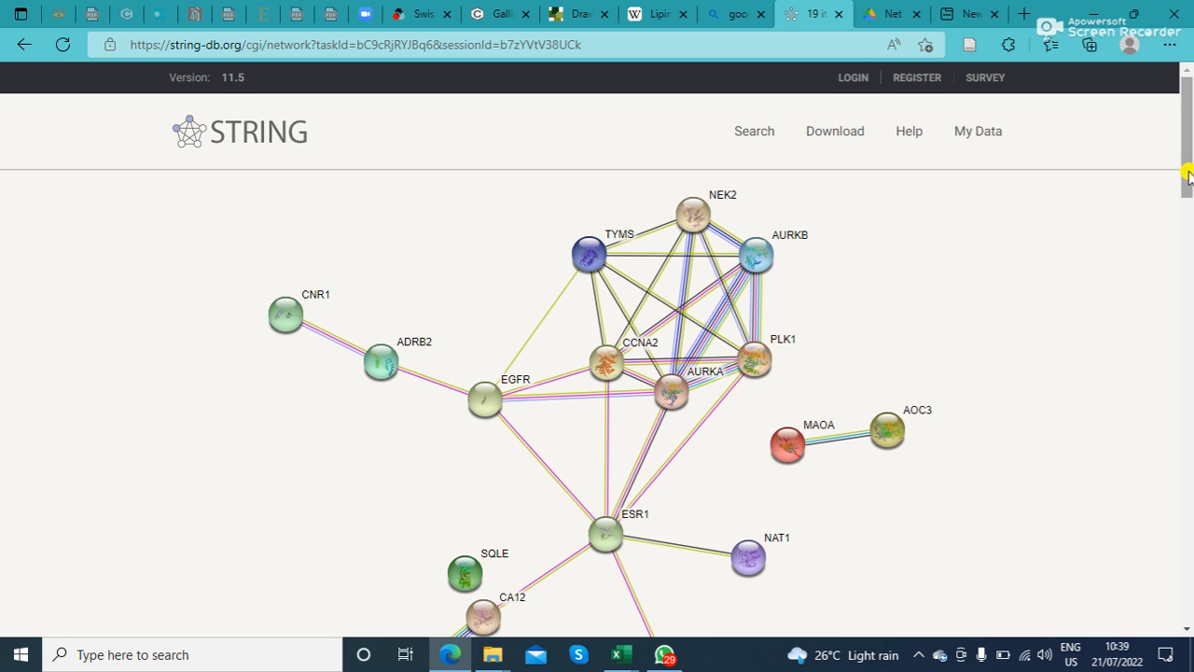
Examine the interaction network, its node and edge legend, the descriptions of the input proteins, and the current organism.
drag(1187, 177, 1183, 295)
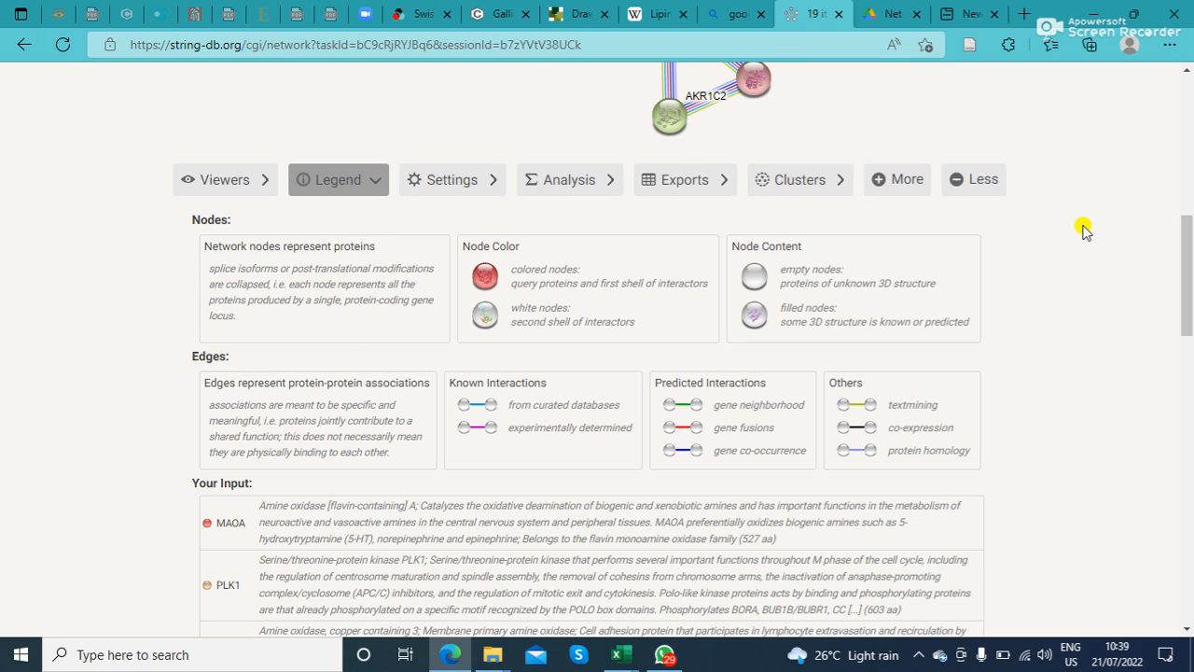
drag(1186, 253, 1183, 219)
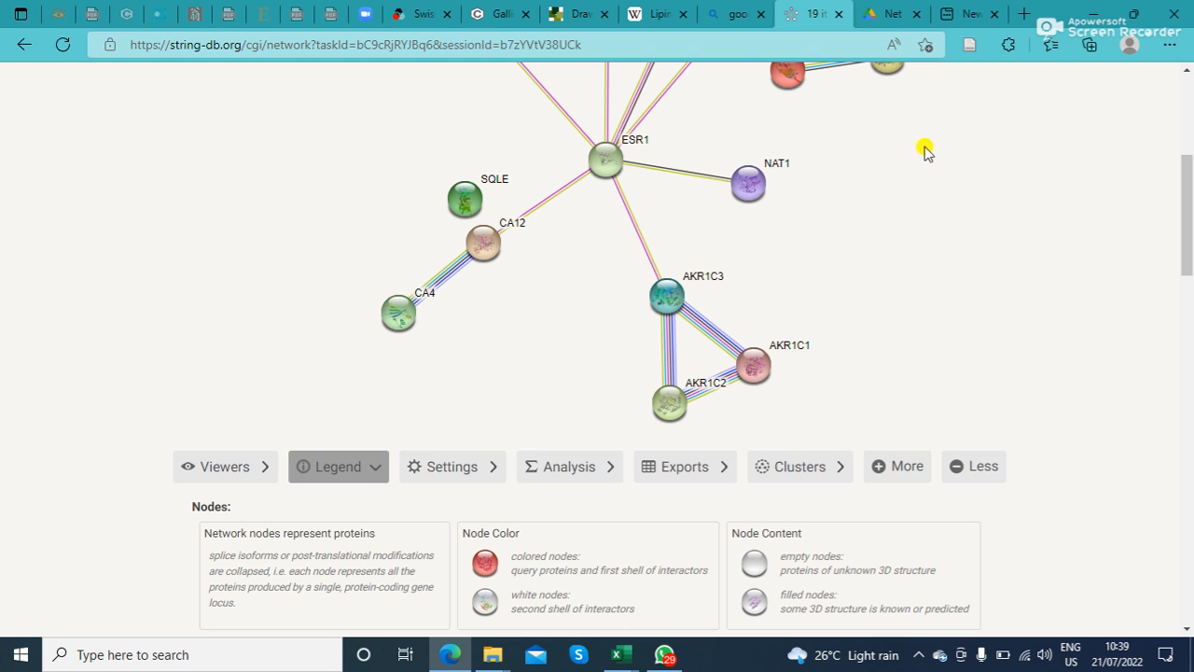
drag(1184, 214, 1166, 291)
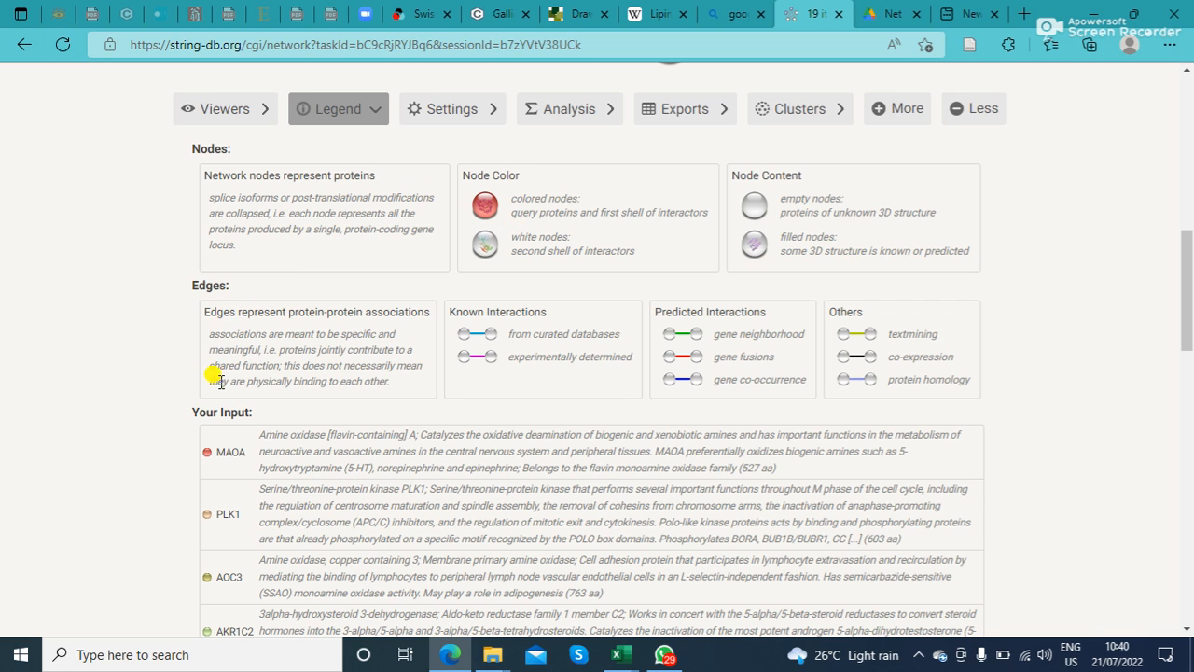
scroll(126, 428, down, 2)
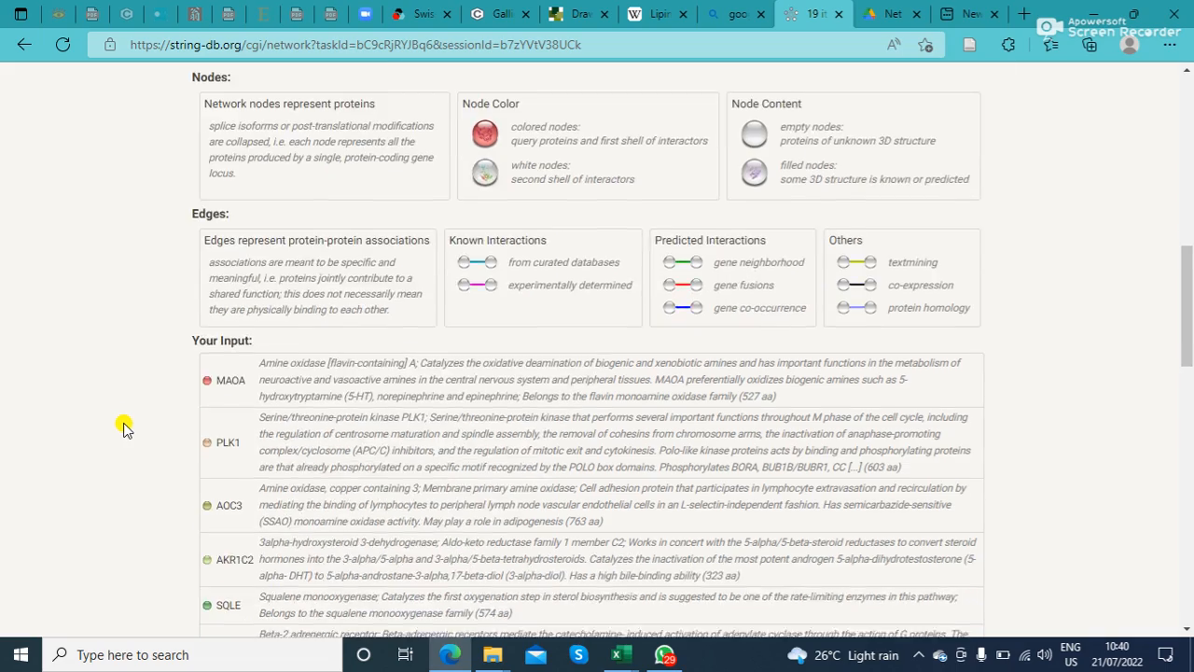
scroll(126, 427, down, 15)
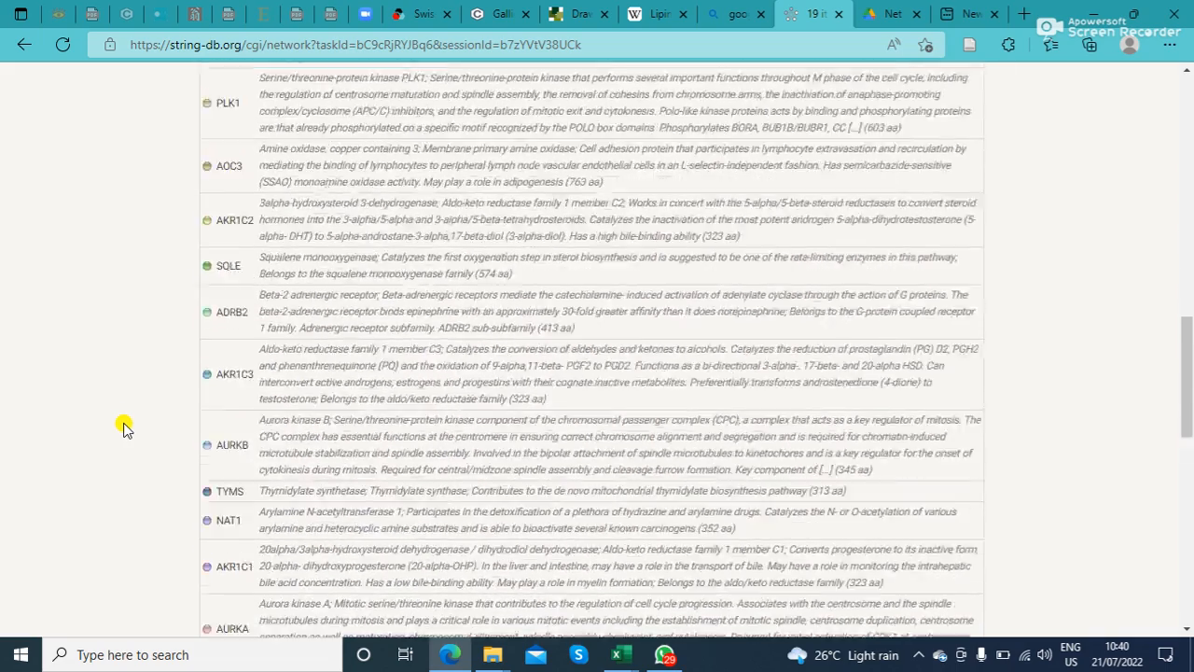
scroll(125, 427, down, 2)
scroll(126, 427, up, 20)
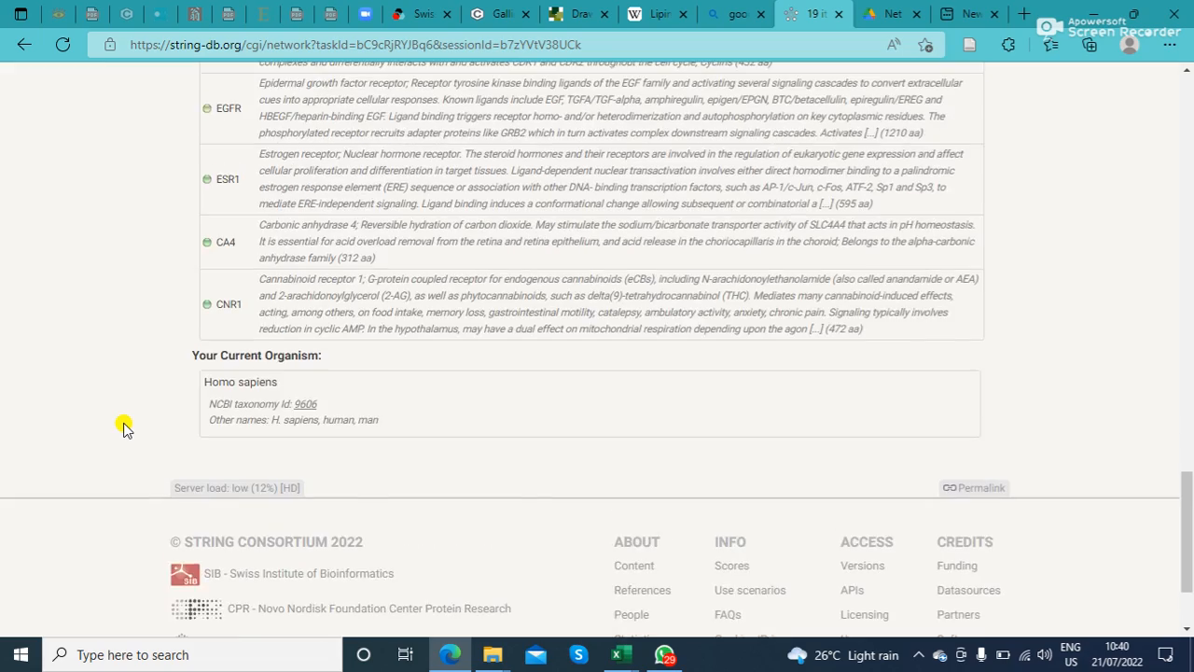
scroll(126, 427, up, 5)
scroll(126, 427, down, 5)
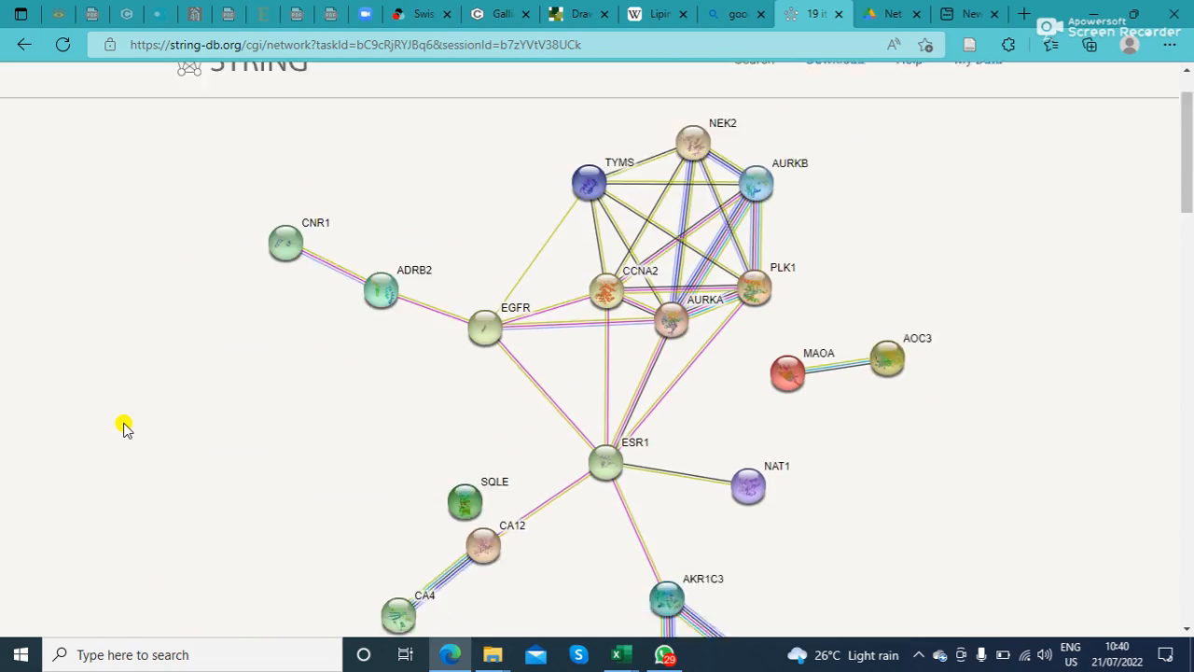
scroll(126, 427, down, 3)
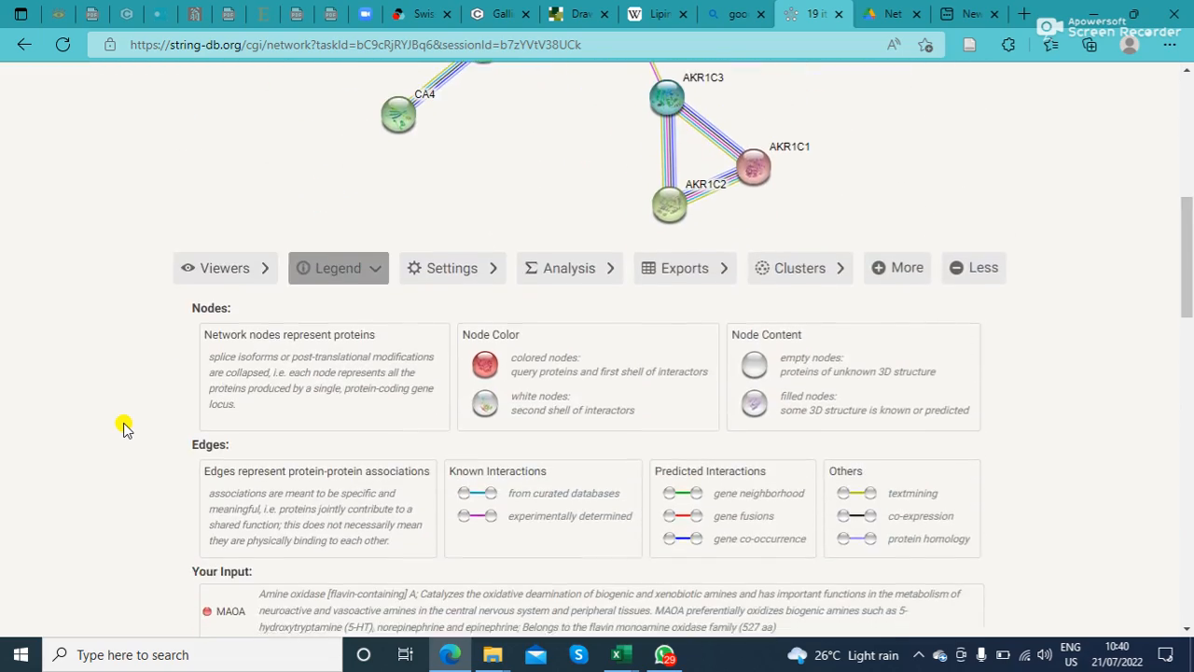
Review the network's basic settings, its network statistics, and the functional enrichment analysis.
click(477, 264)
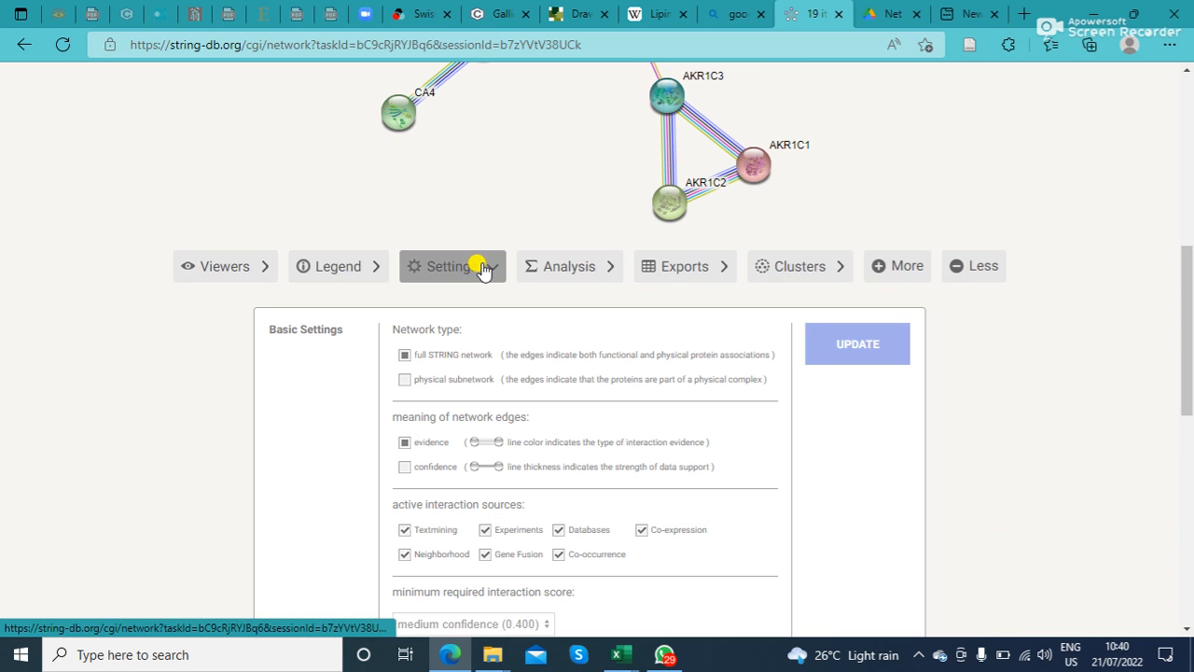
click(553, 265)
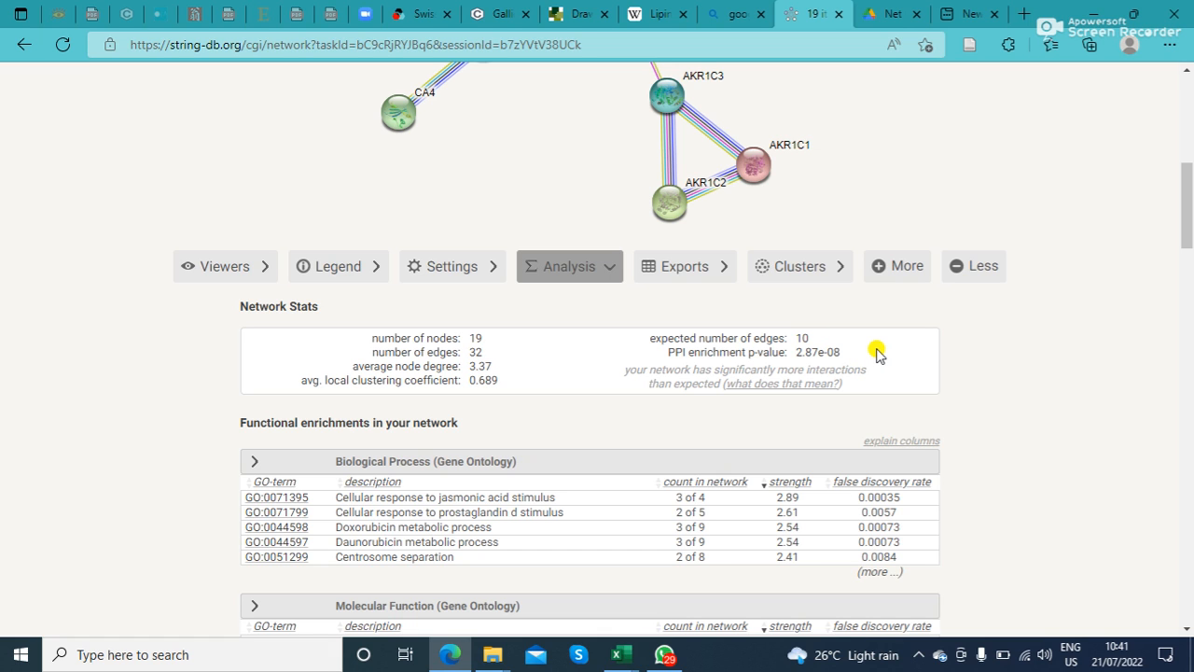
mouse_move(1186, 219)
mouse_down()
mouse_move(1186, 120)
mouse_move(1181, 204)
mouse_up()
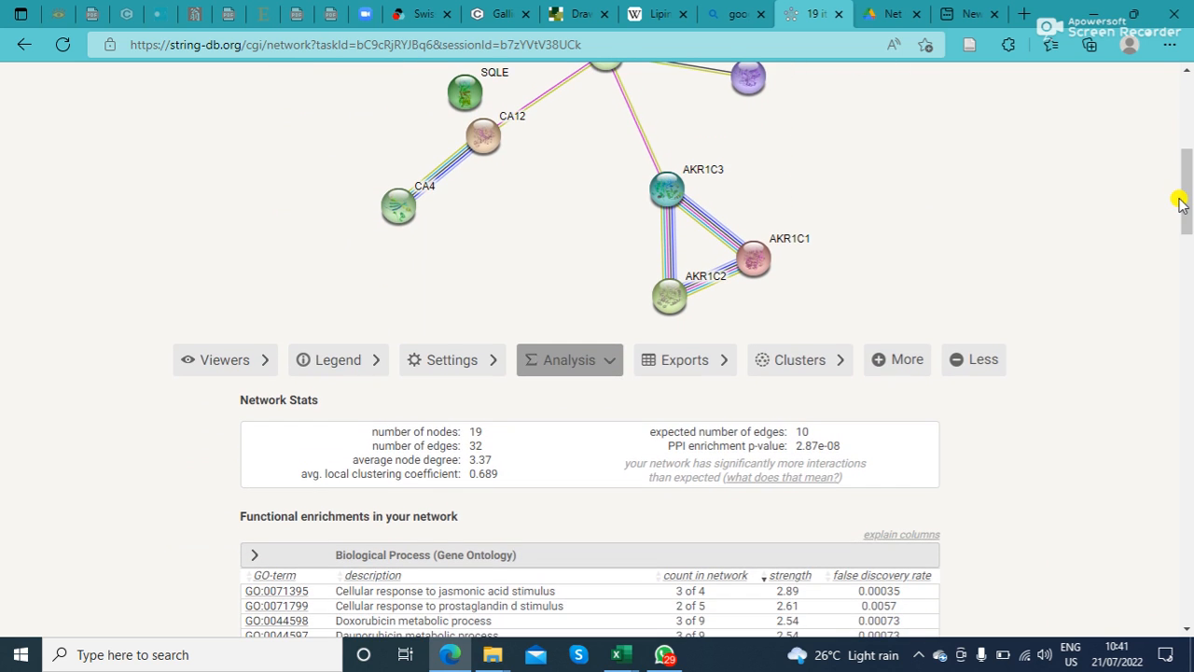
Export the current network by downloading it as a bitmap image and as a high-resolution bitmap.
click(670, 364)
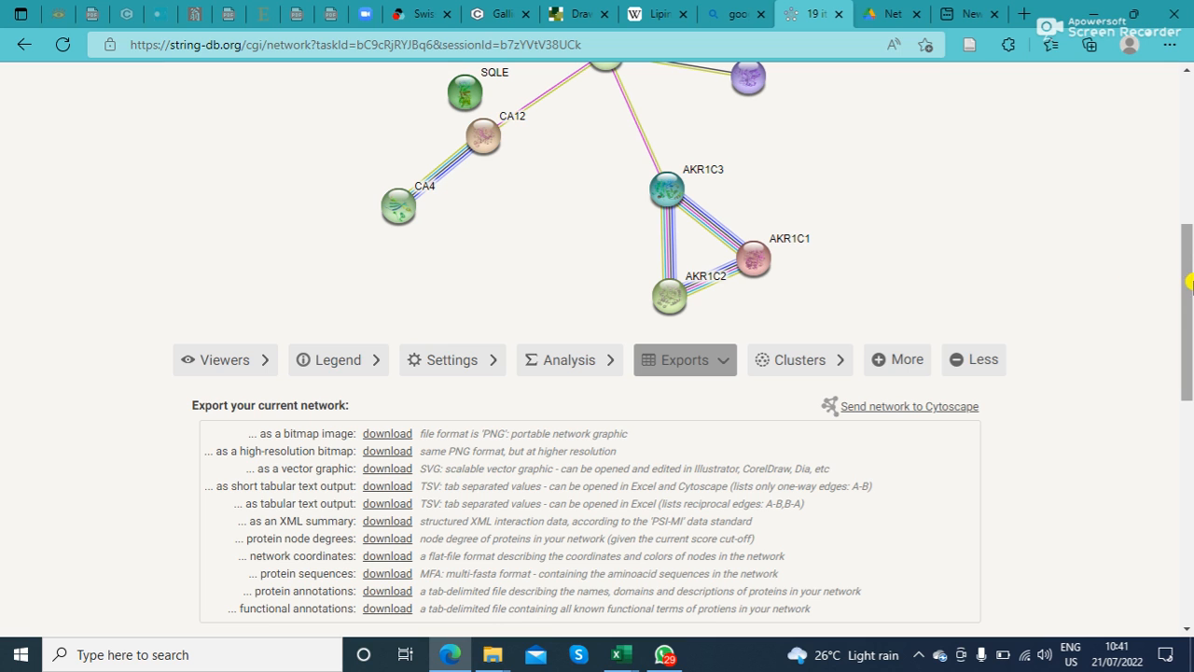
drag(1181, 298, 1138, 354)
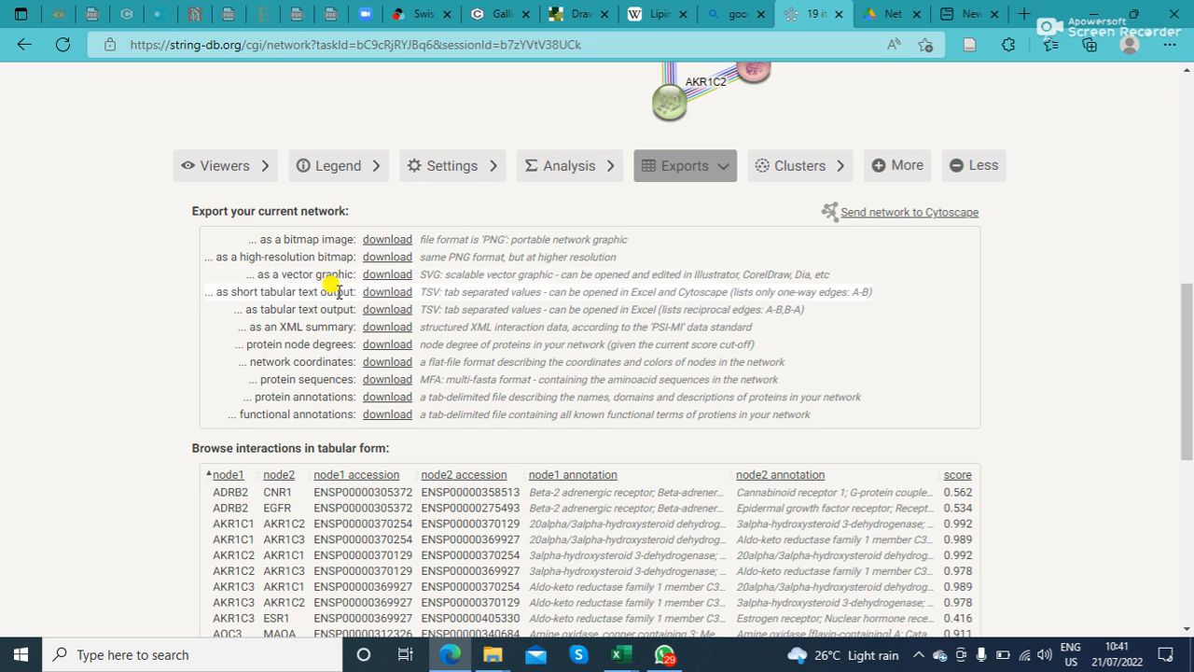
click(386, 241)
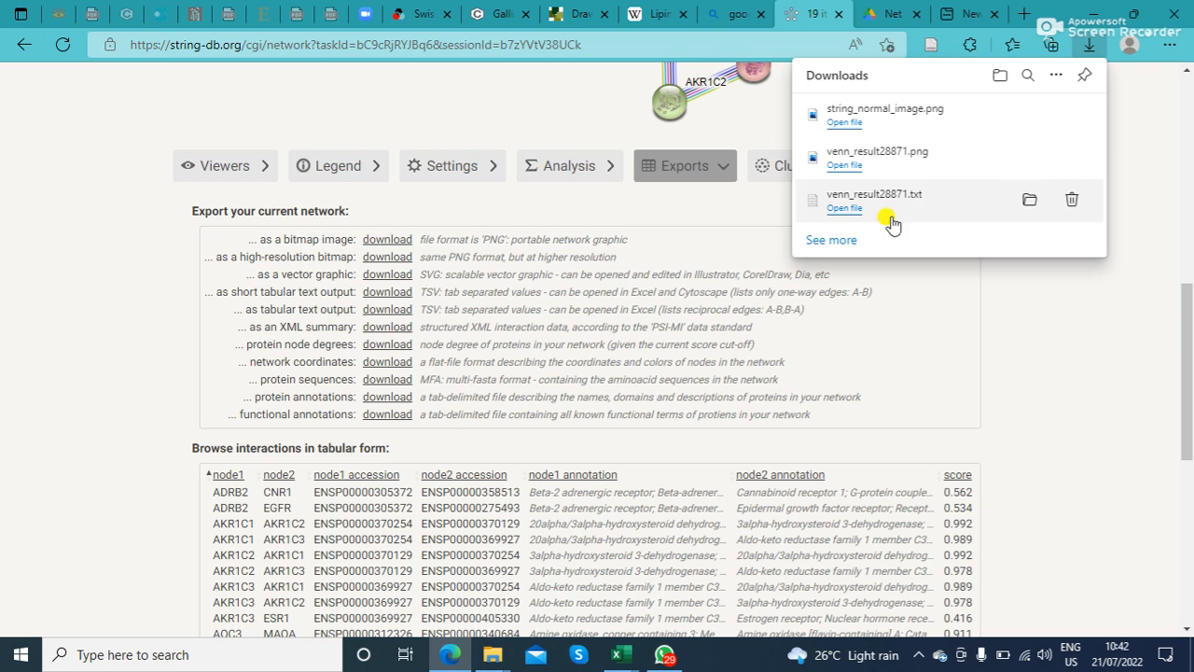
click(390, 260)
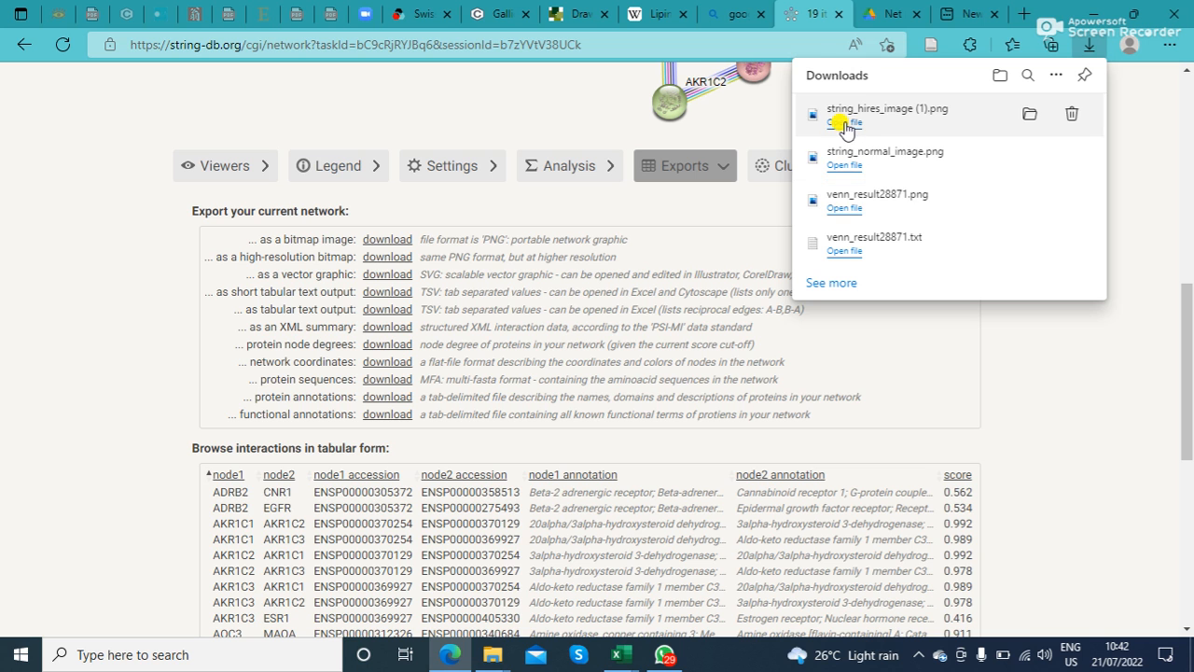
Open the downloaded string_hires_image (1).png and save a copy as PPI Network in the Net Pharm Discuss folder under Documents.
click(844, 124)
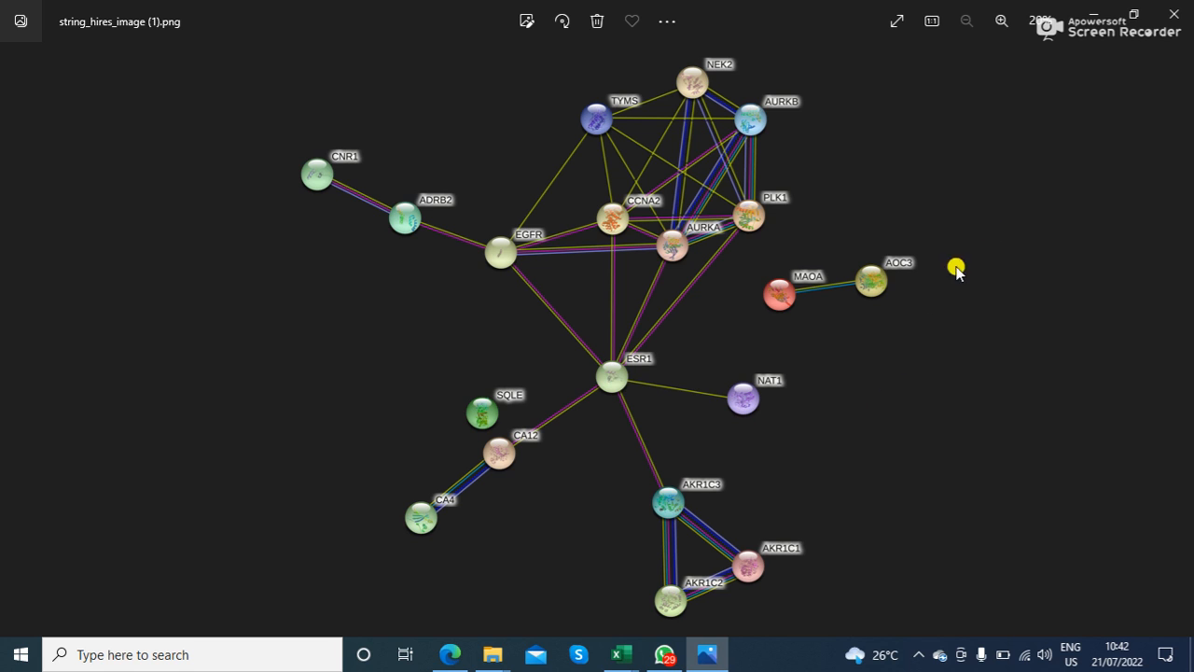
click(668, 25)
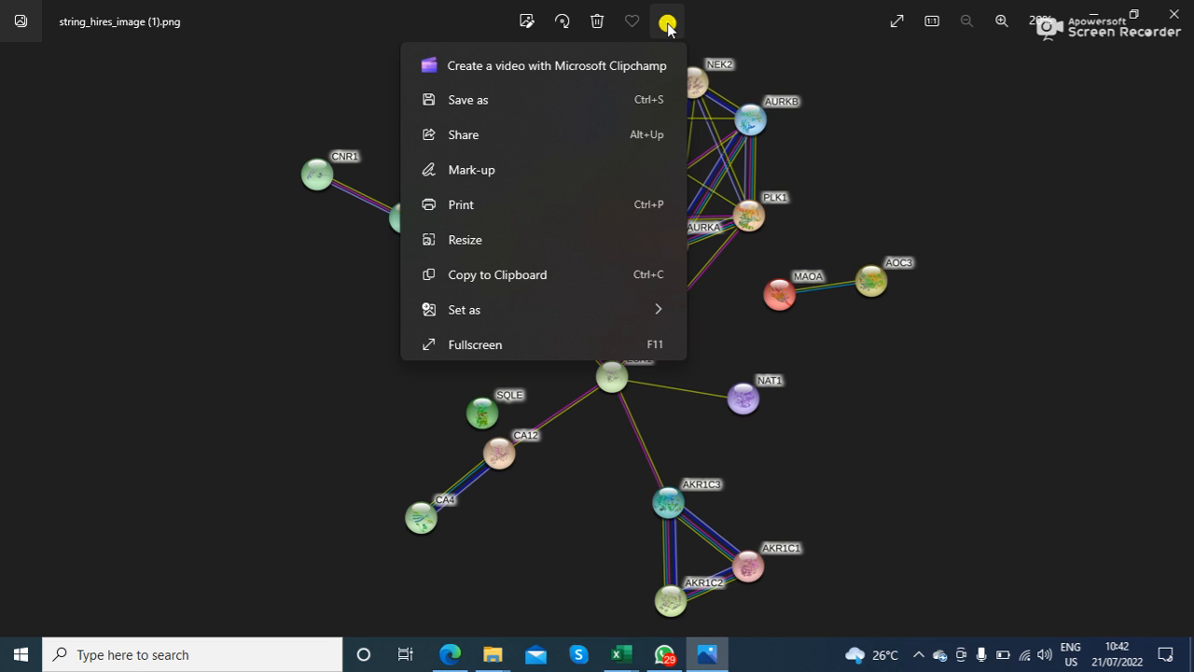
click(510, 101)
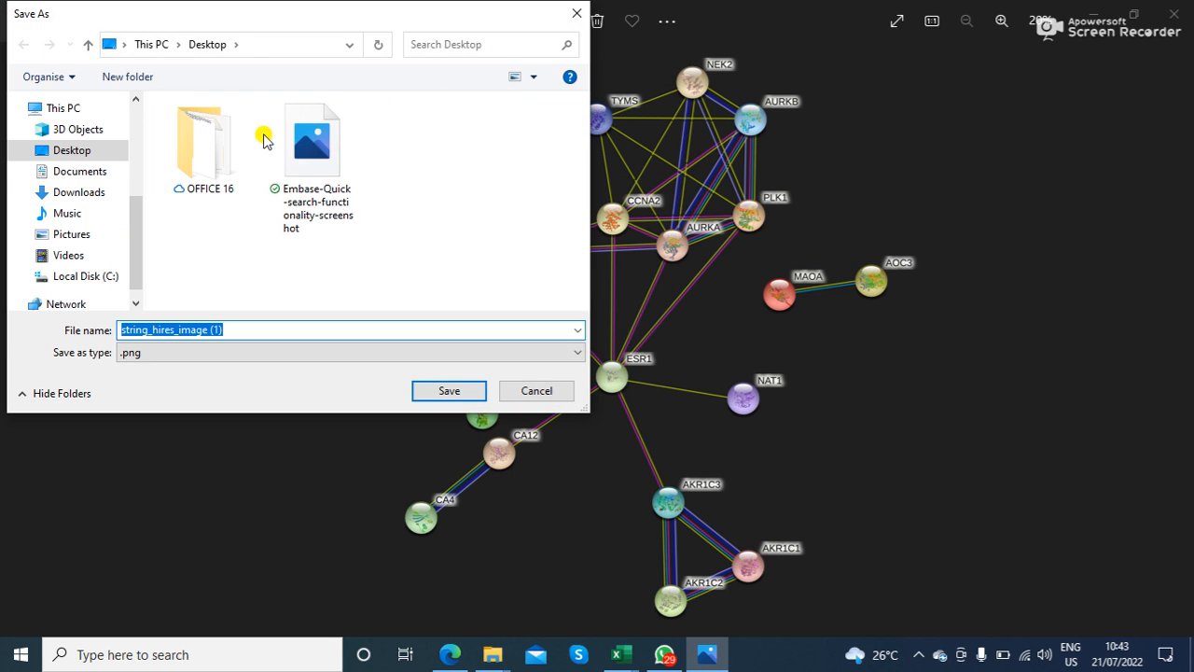
click(97, 181)
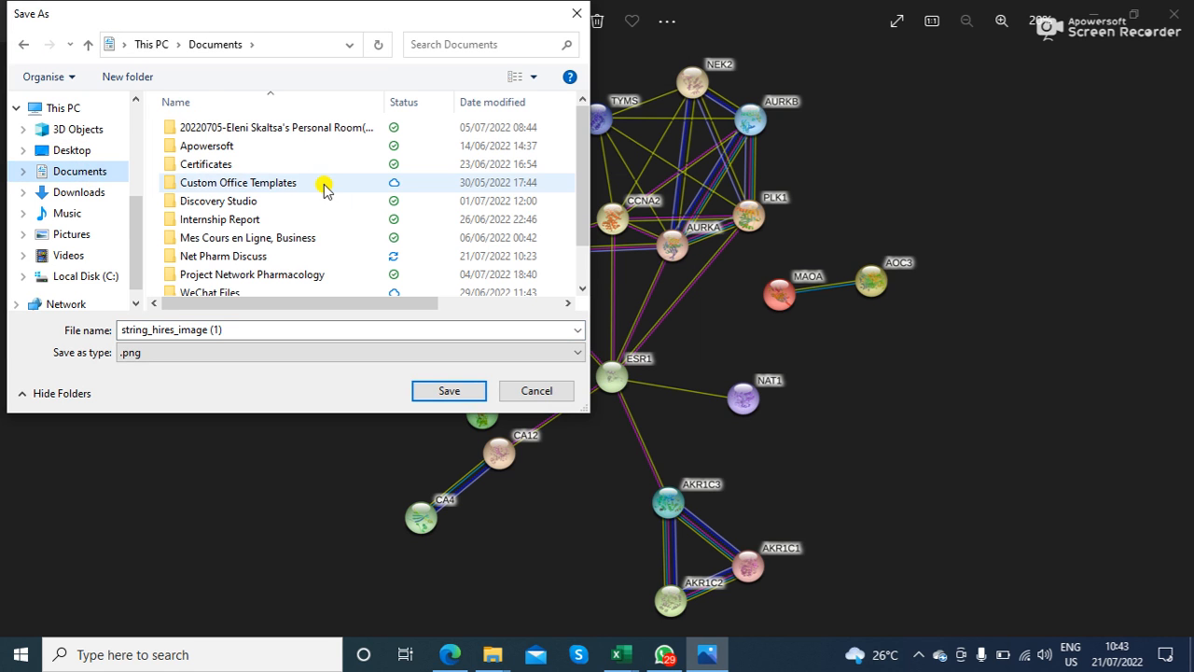
click(206, 259)
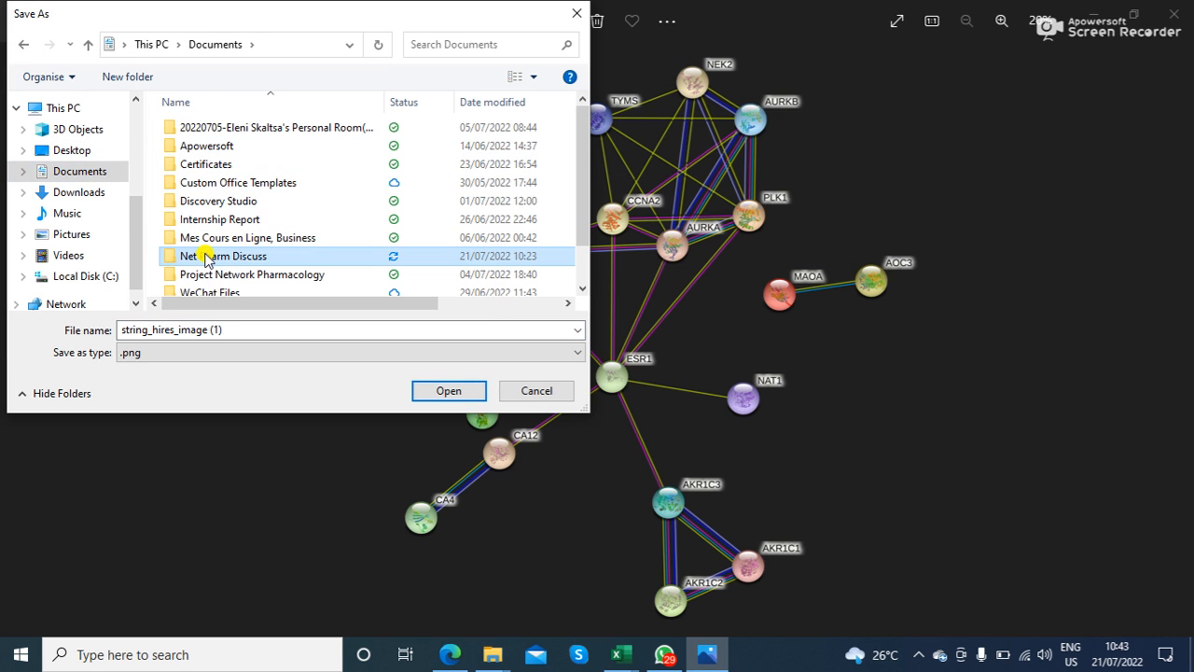
click(457, 387)
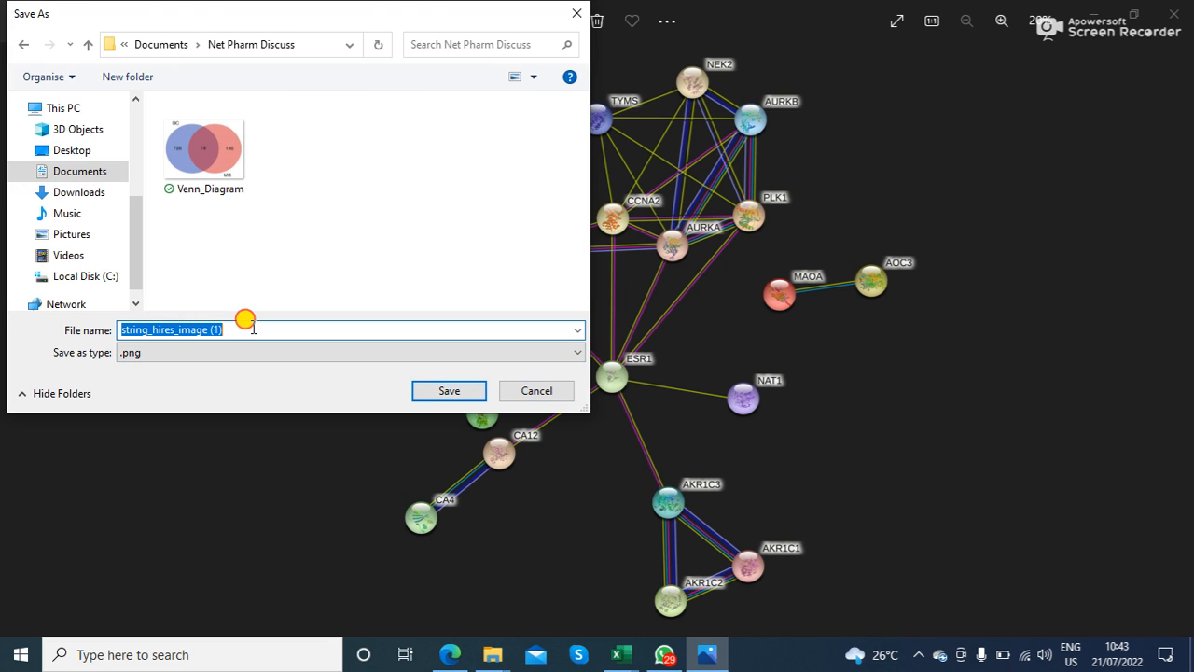
text(PP)
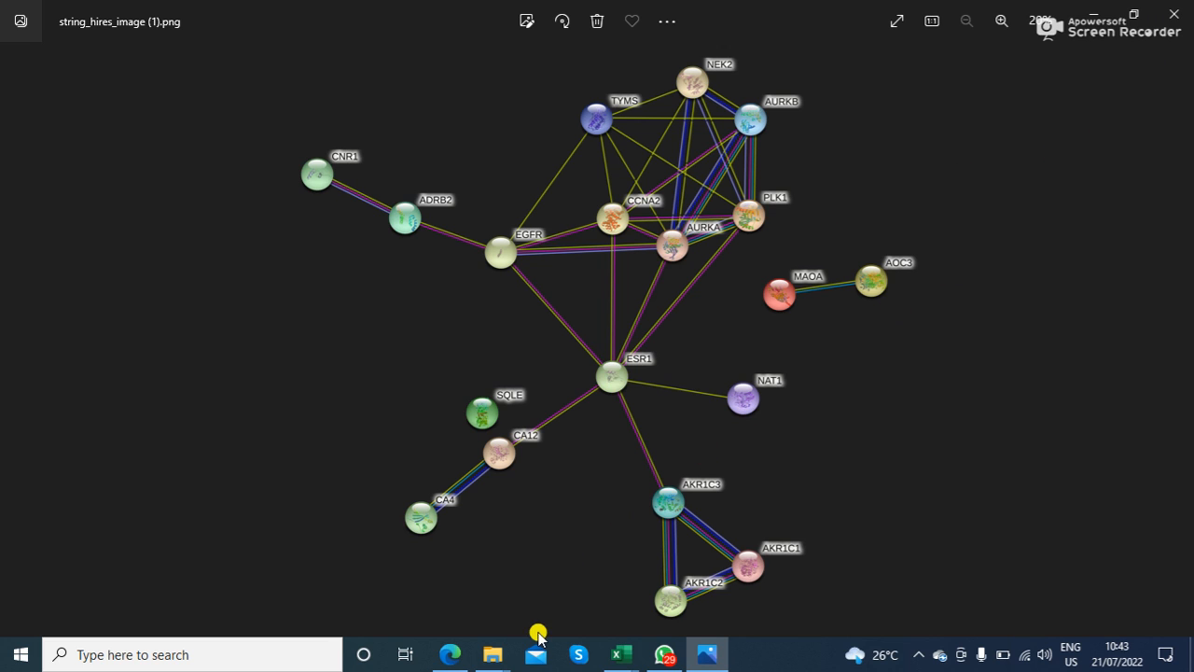
Check for the saved PPI Network image in the Net Pharm Discuss folder in File Explorer, sorting the files by date modified.
mouse_move(484, 665)
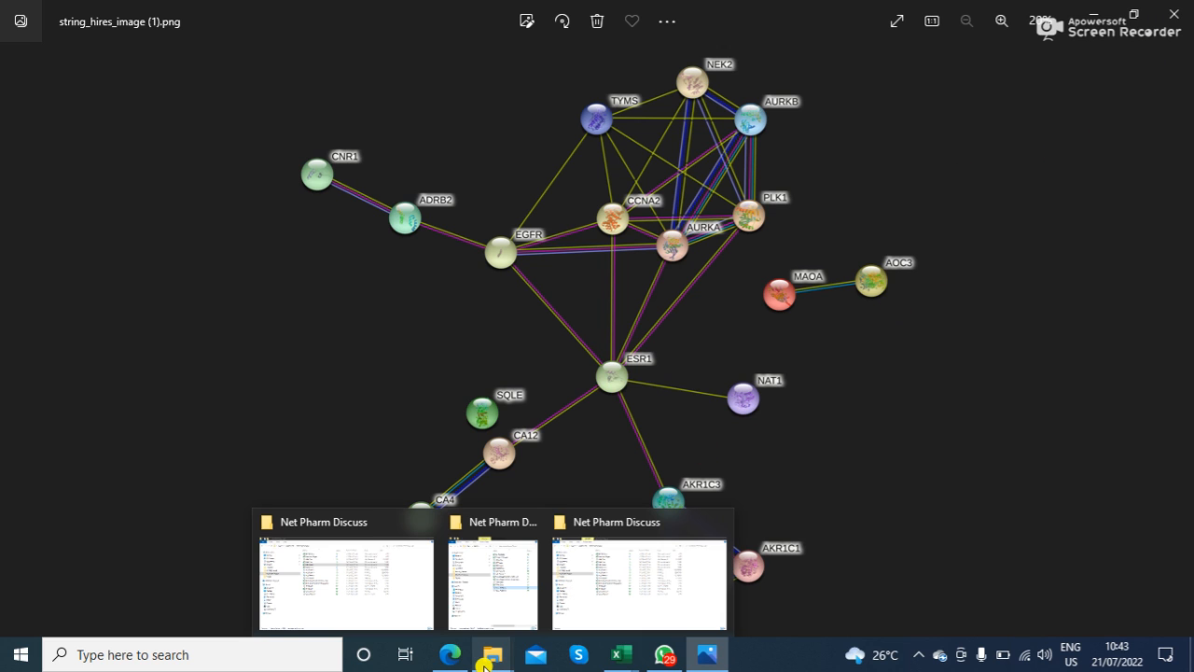
click(618, 570)
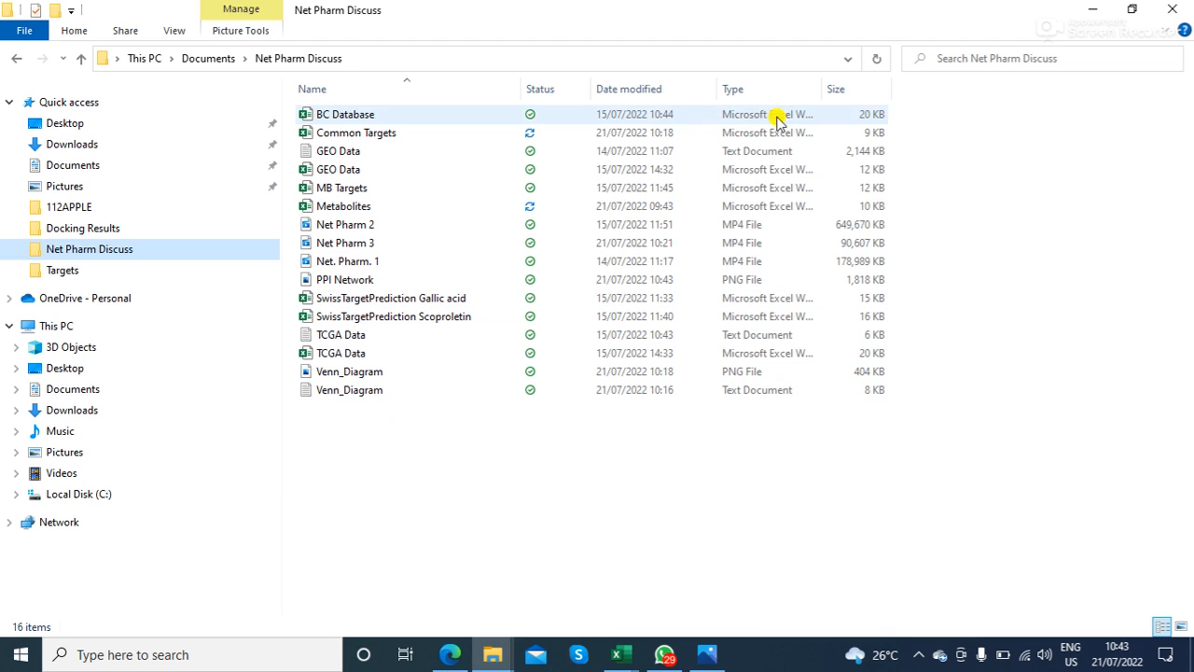
click(653, 87)
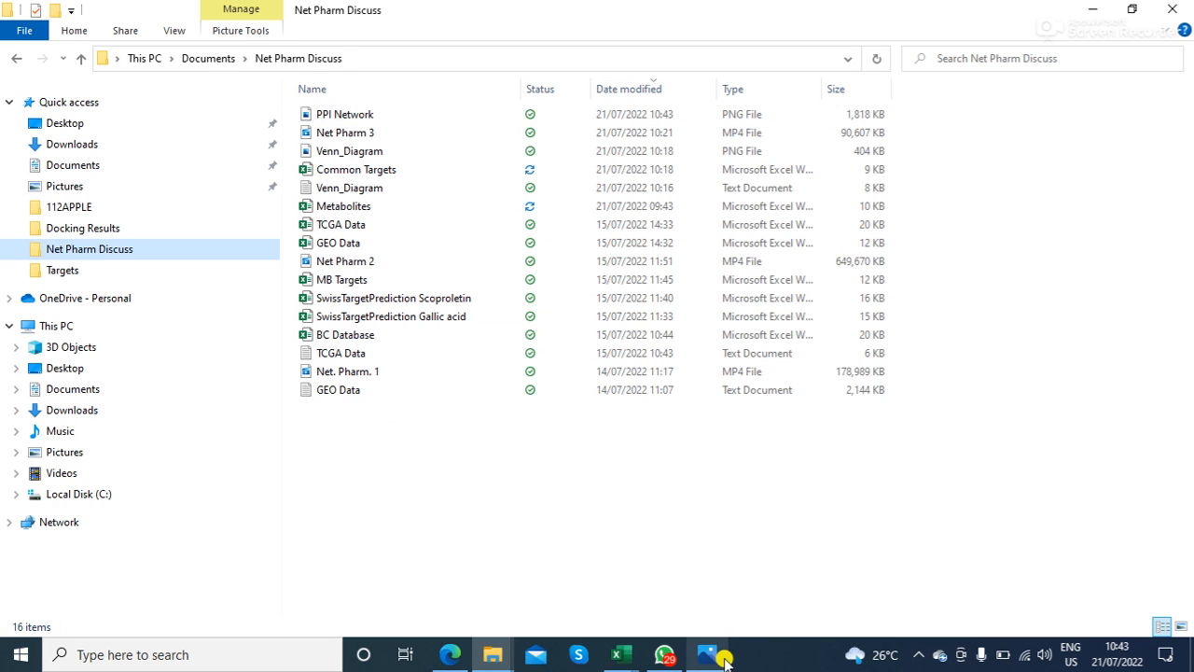
Close the image viewer, return to the STRING export page in Edge, and dismiss the list of downloads.
mouse_move(723, 658)
click(792, 489)
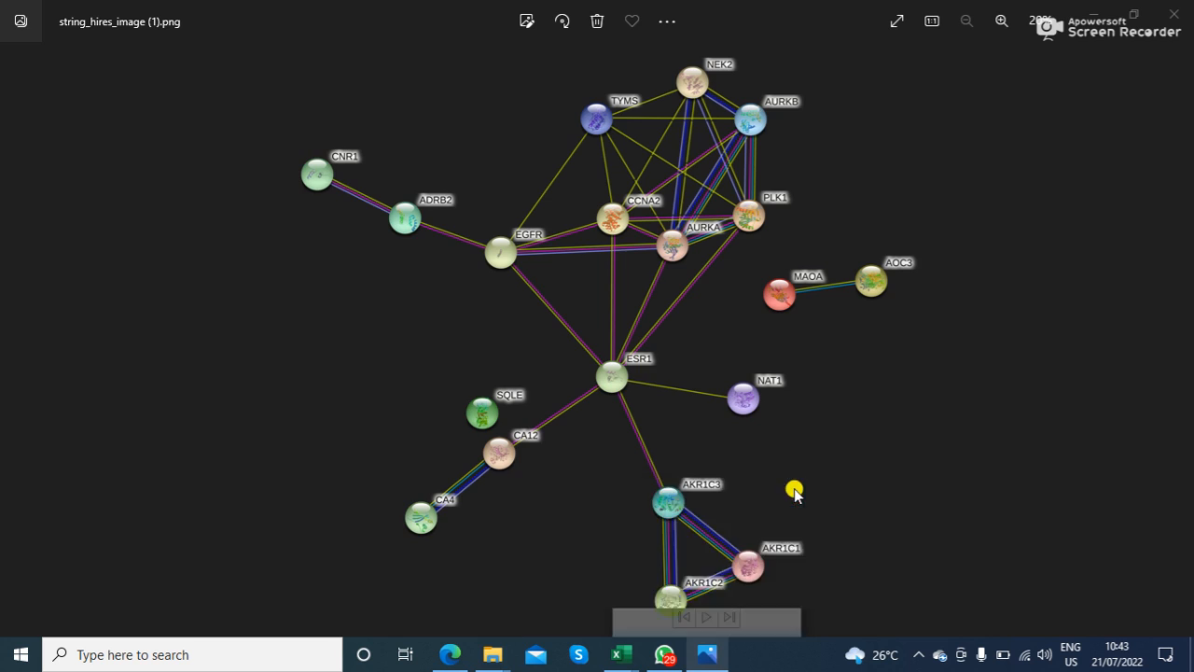
click(449, 657)
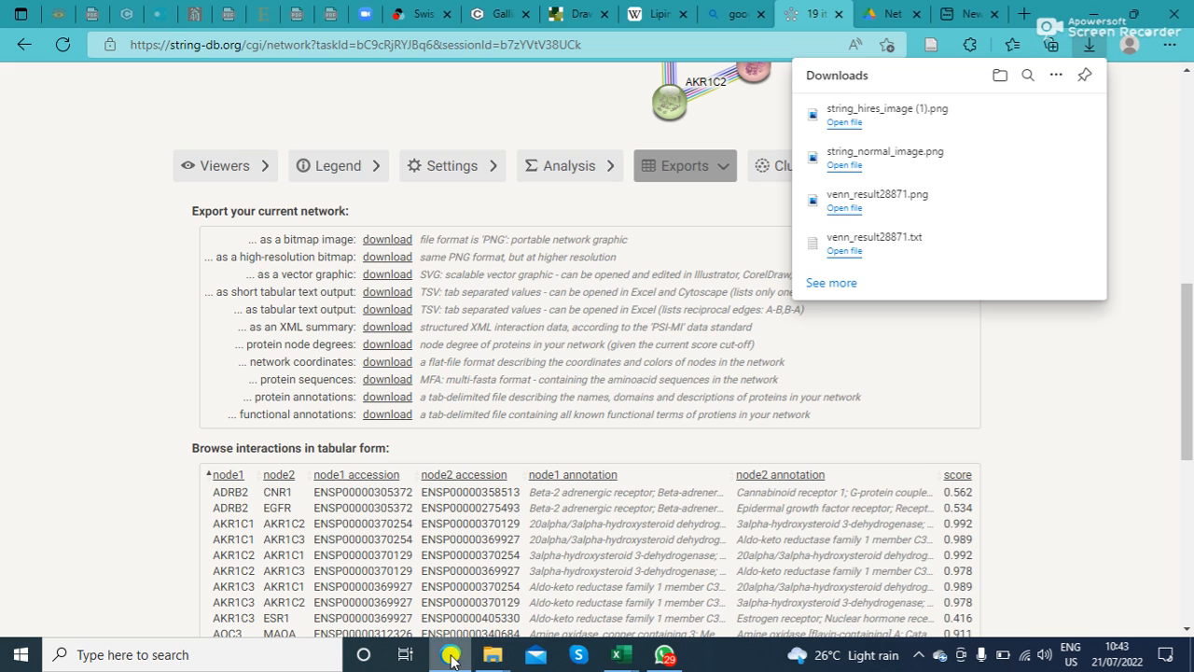
click(1108, 370)
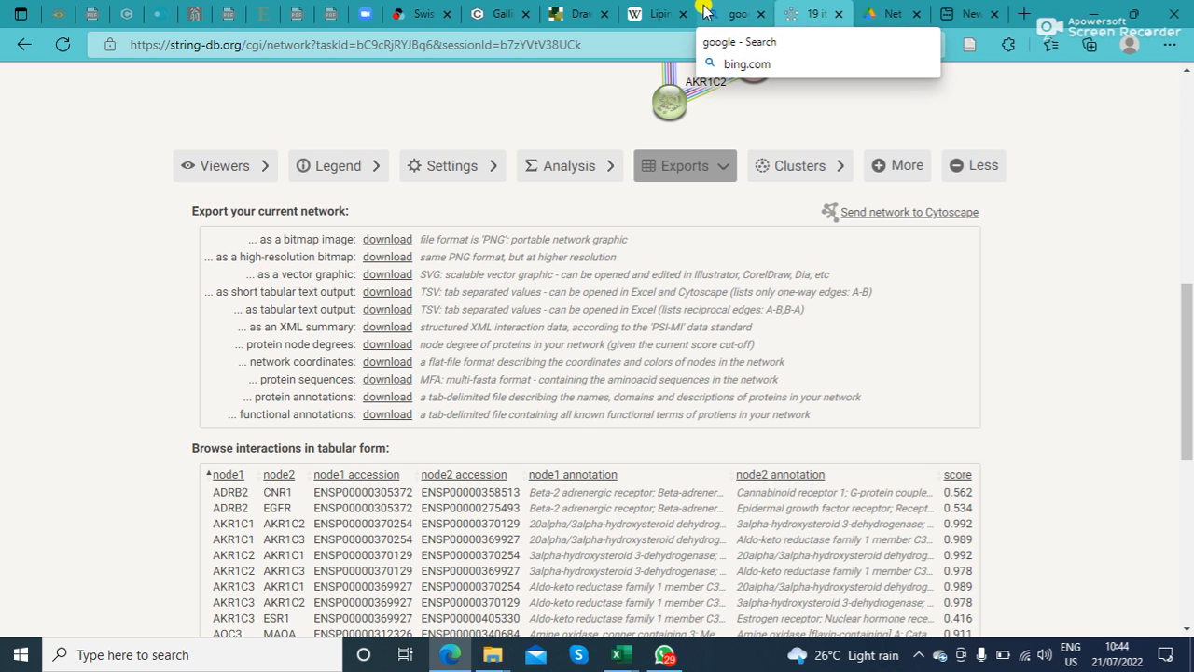
Close the spare new browser tab and search Bing for cytoscape in the existing Bing results tab.
click(996, 14)
click(754, 17)
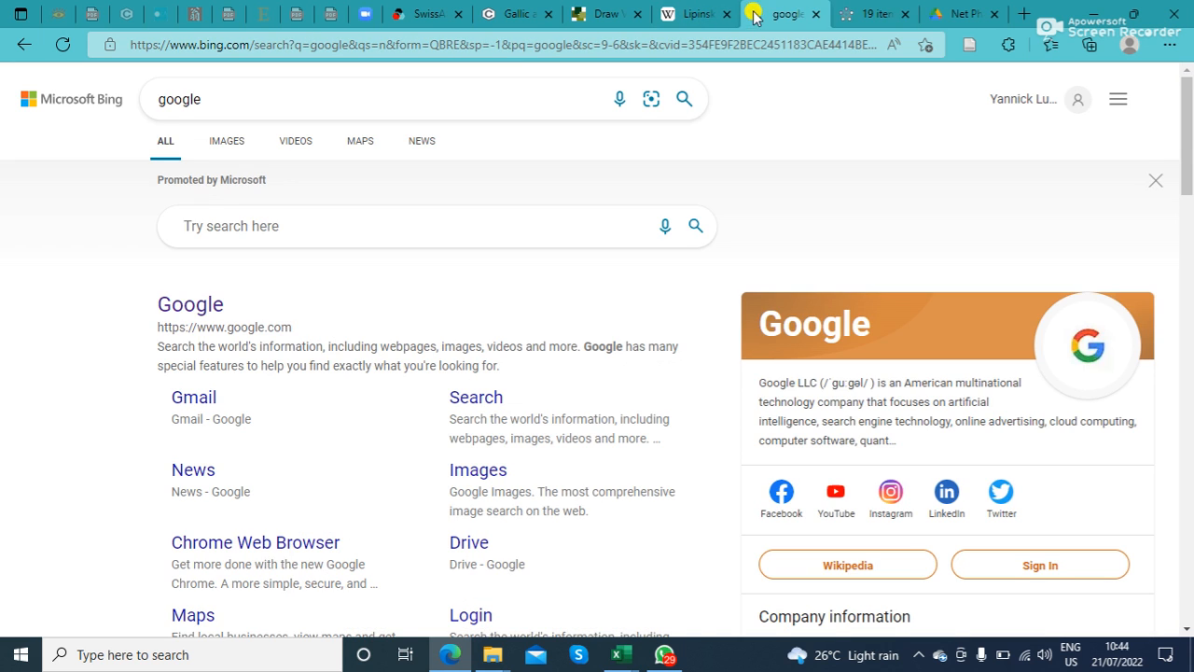
click(183, 306)
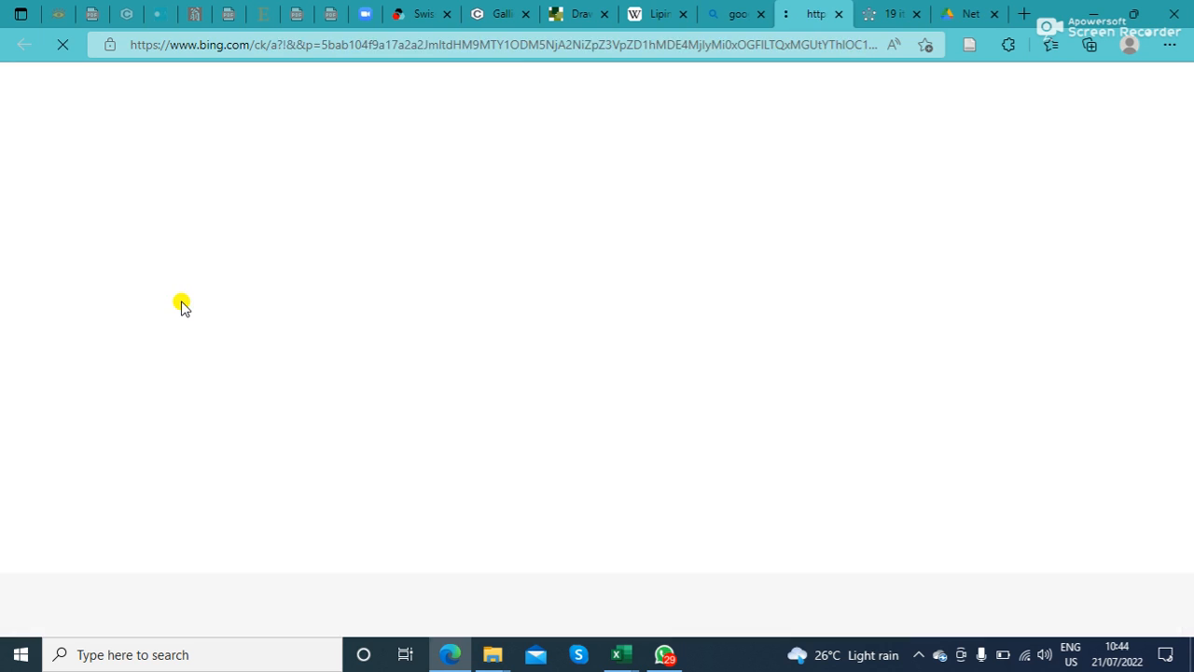
click(719, 20)
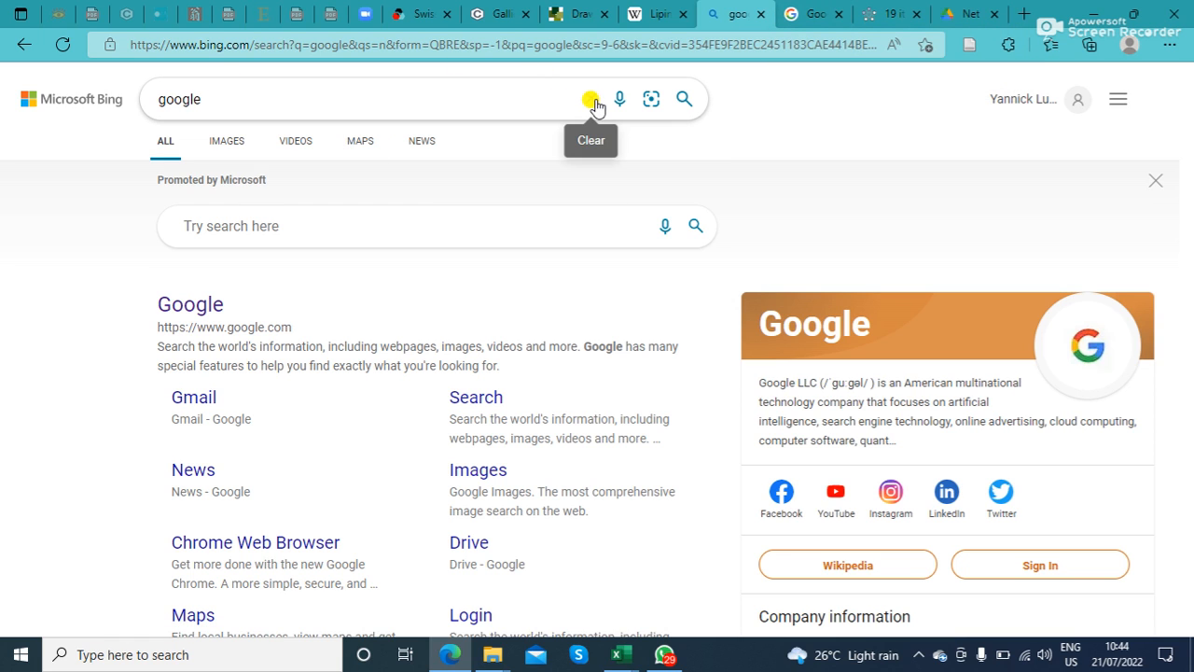
click(591, 100)
text(cy)
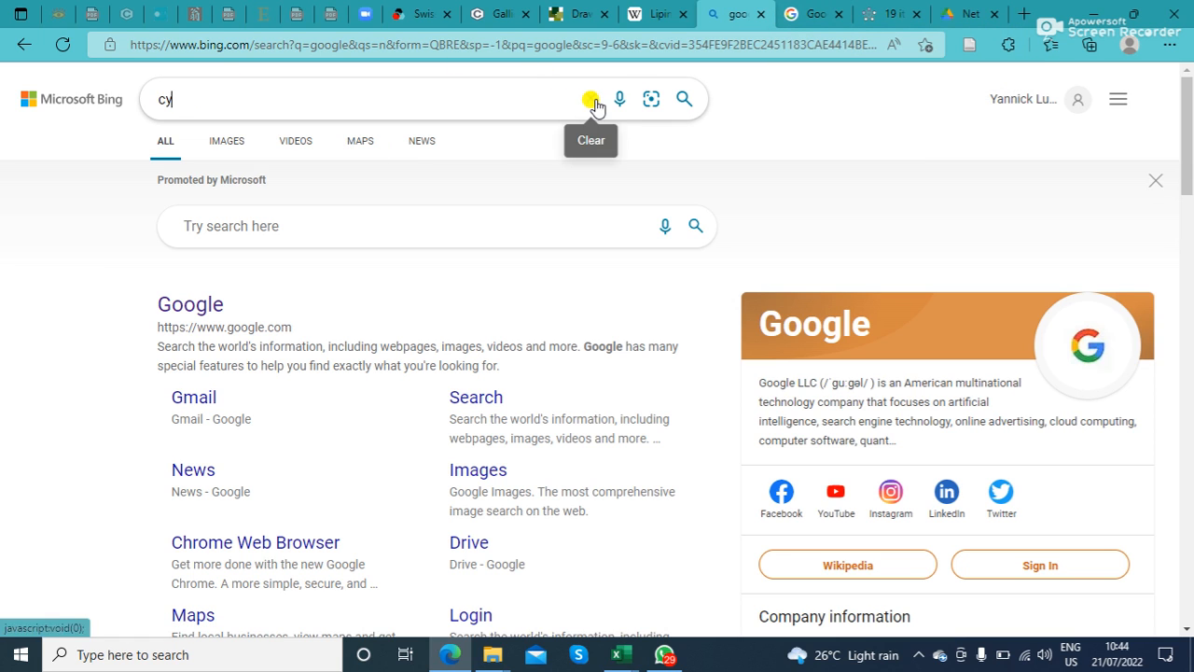
text(tos)
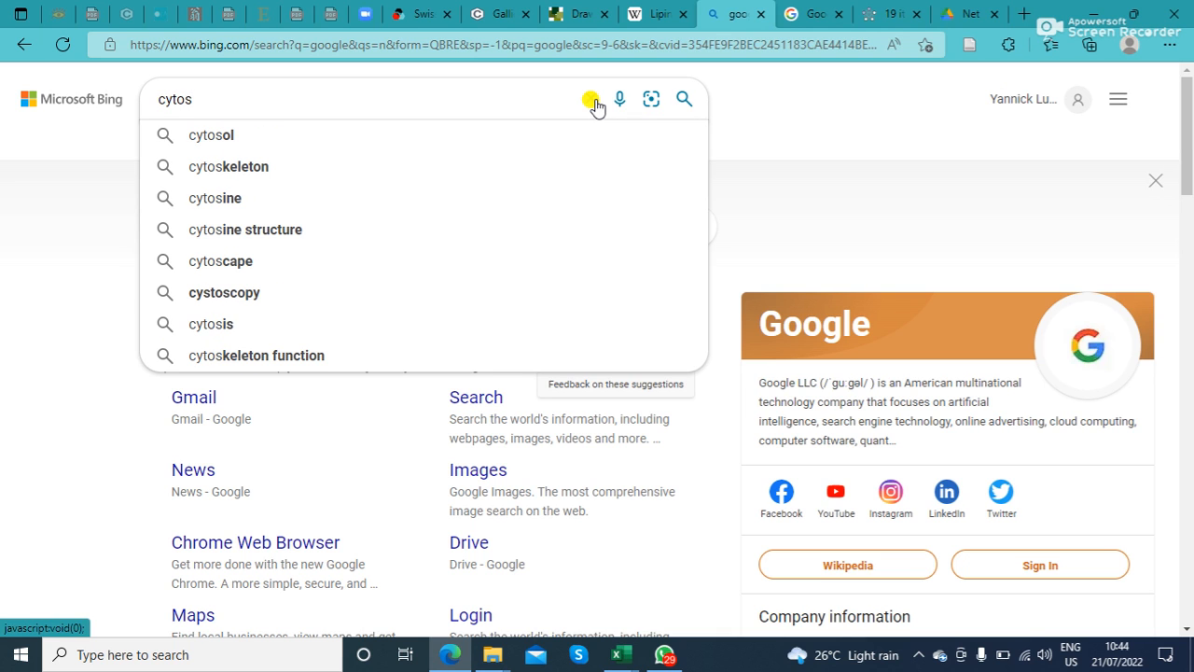
text(cape)
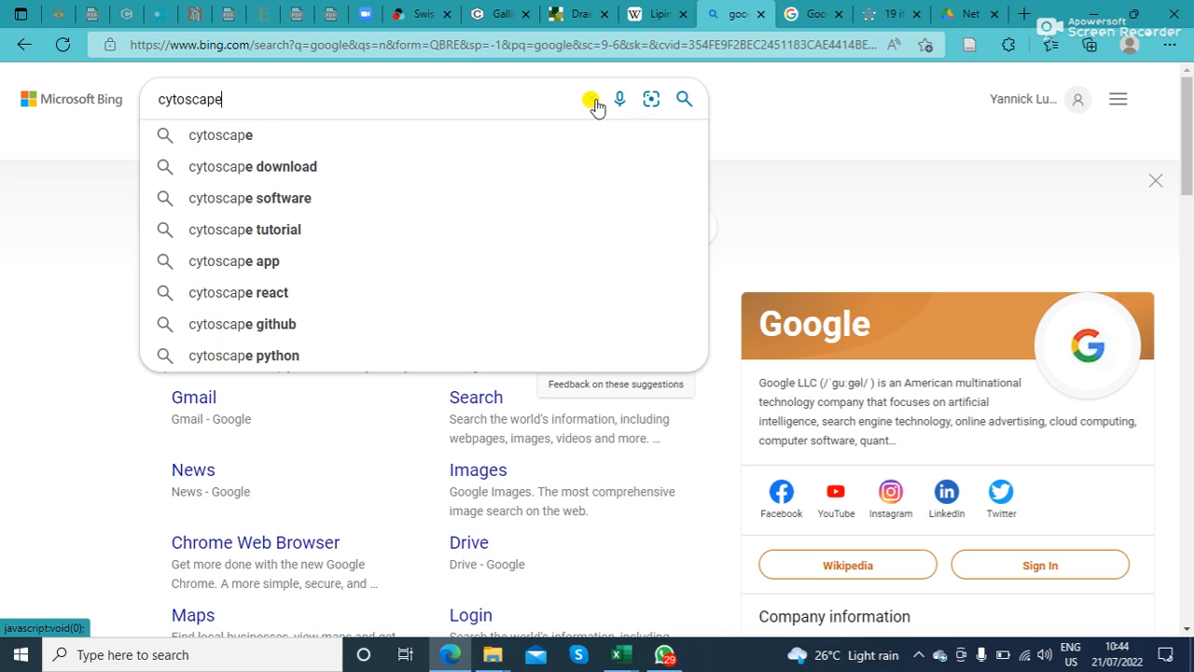
click(237, 133)
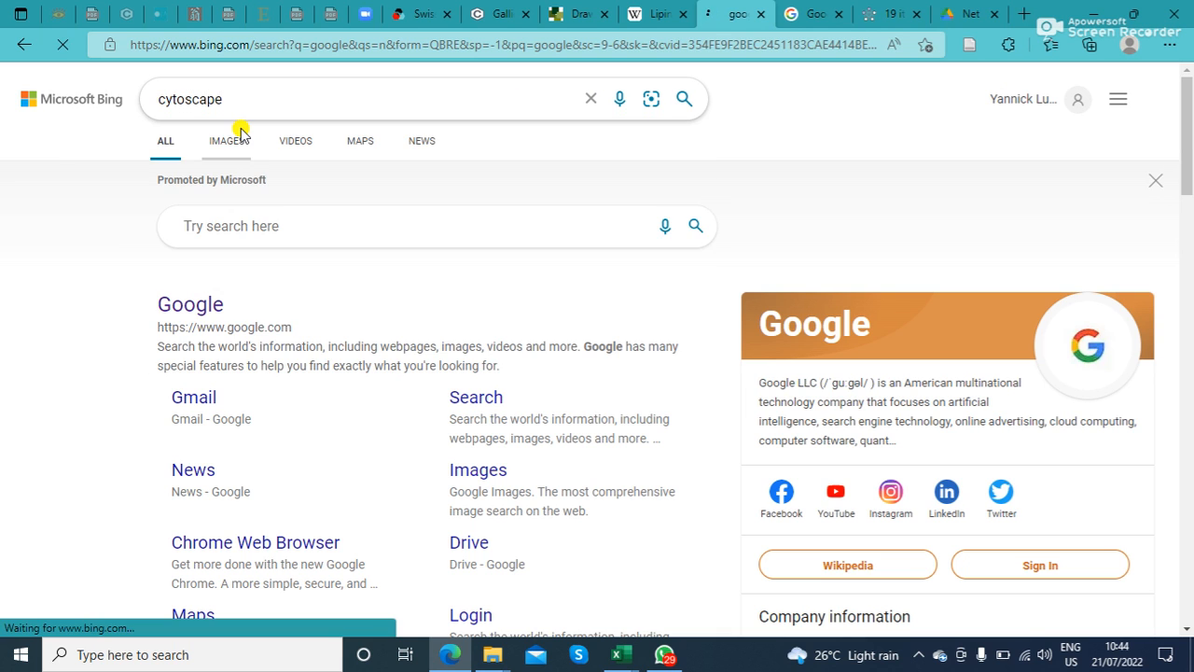
Close the Google tab and open the official Cytoscape website, cytoscape.org, from the search results.
click(831, 17)
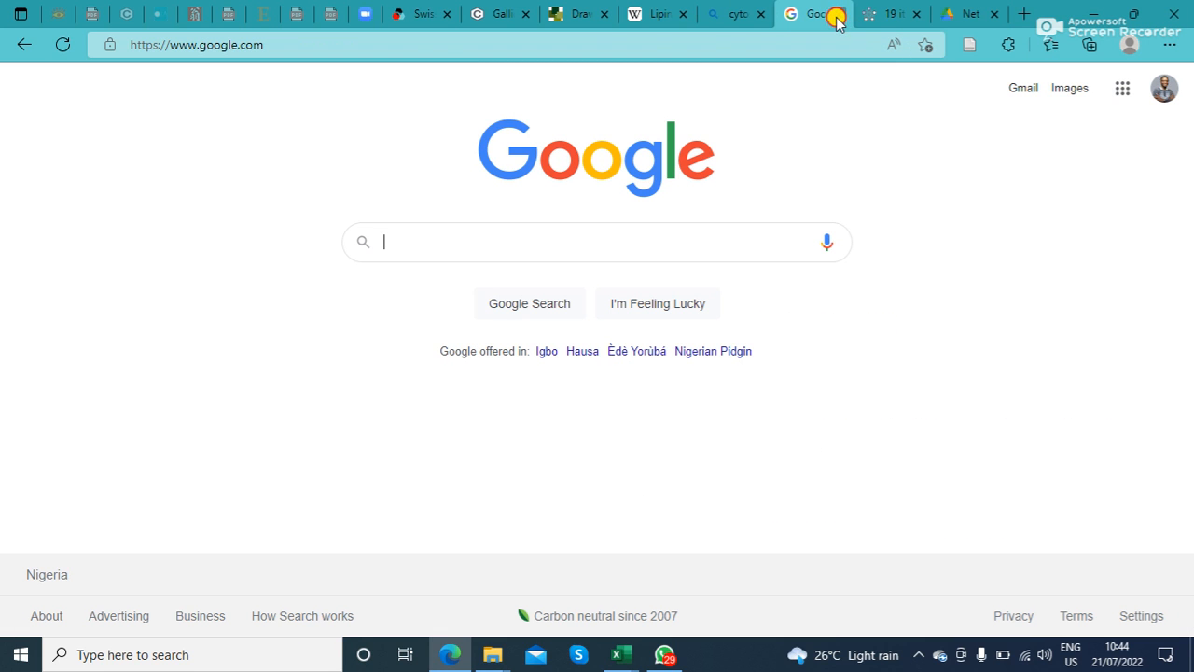
click(836, 15)
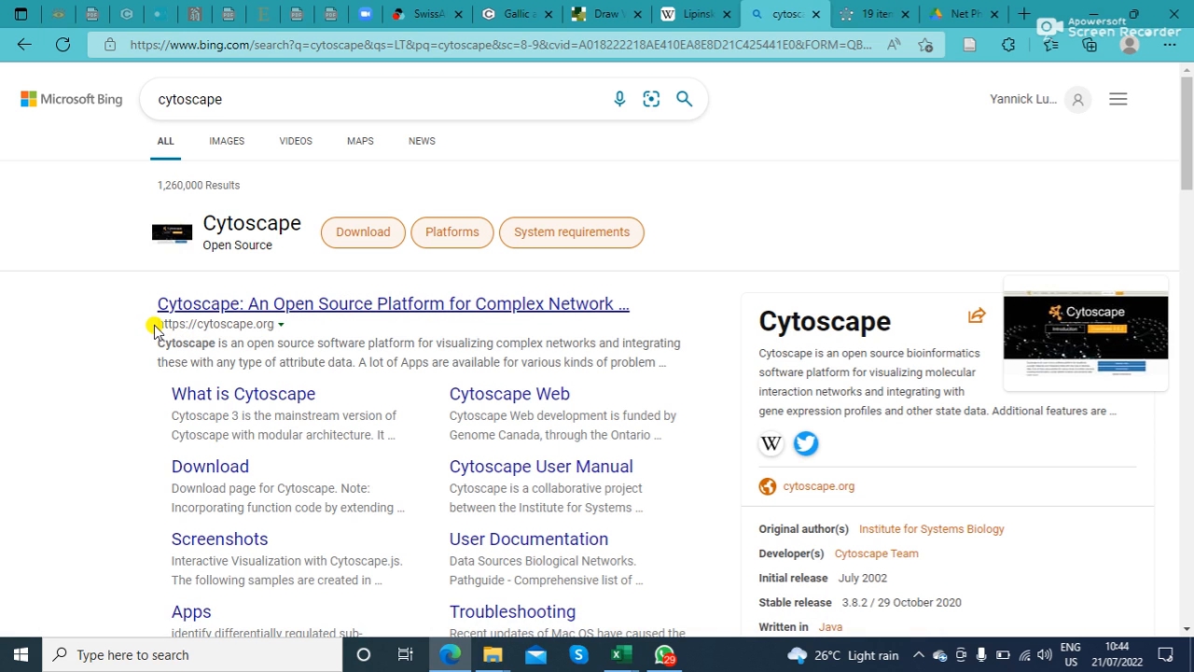
drag(155, 322, 284, 320)
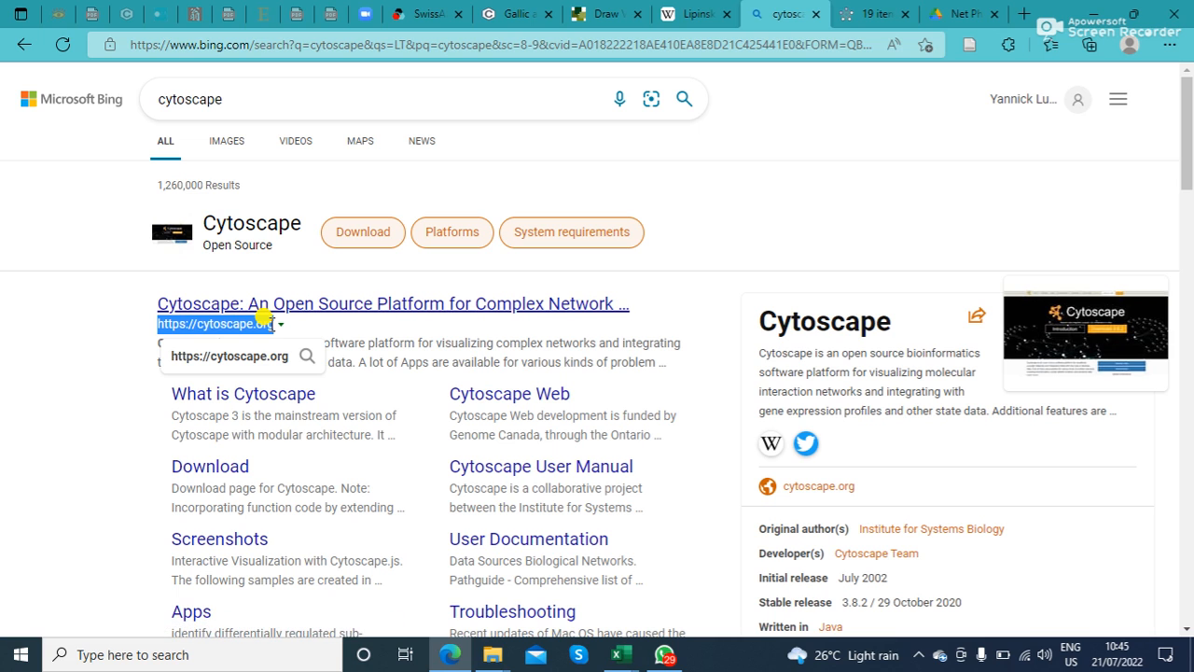
click(104, 336)
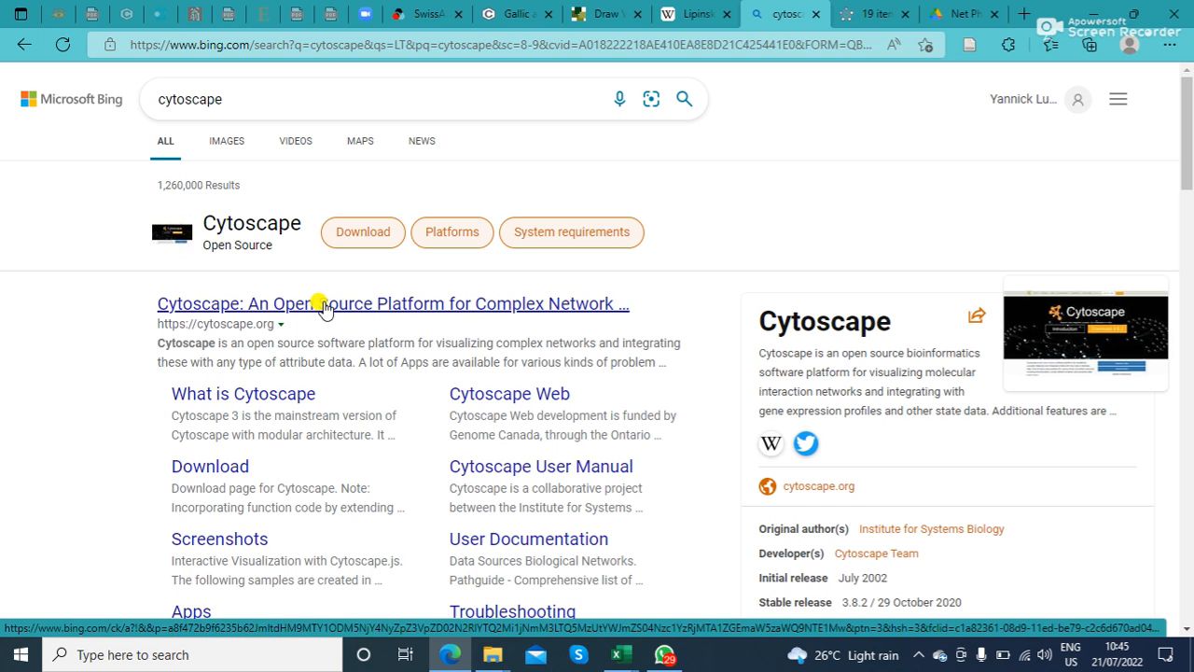
click(325, 305)
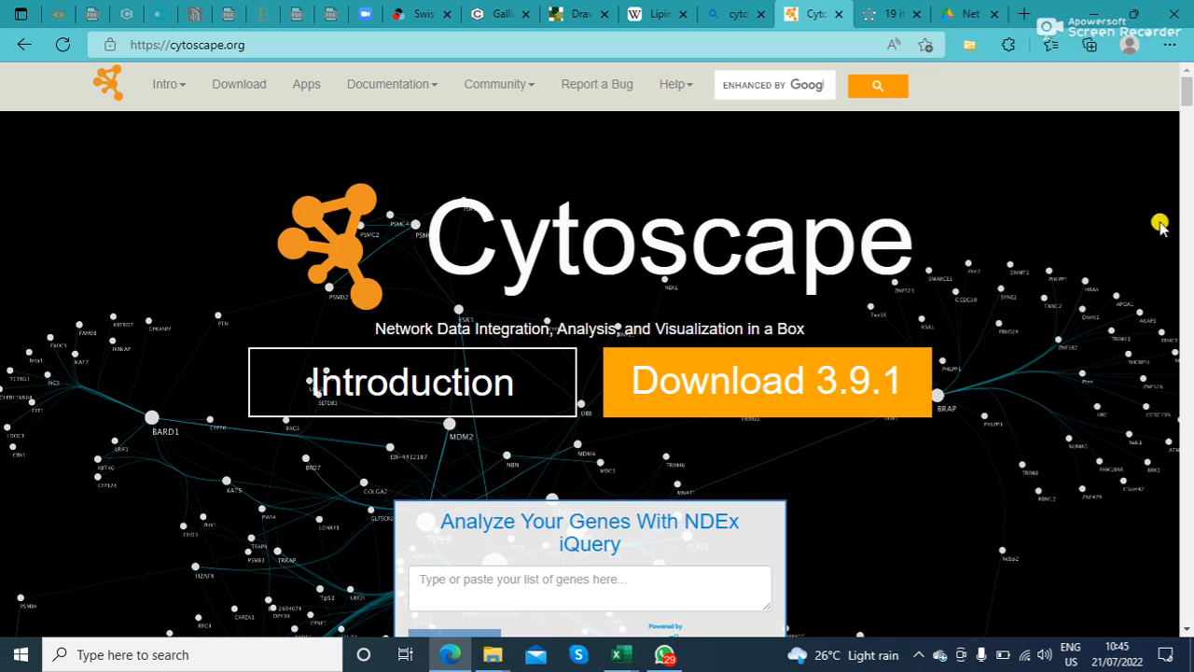
mouse_move(1185, 88)
mouse_down()
mouse_move(1181, 112)
mouse_move(1188, 86)
mouse_up()
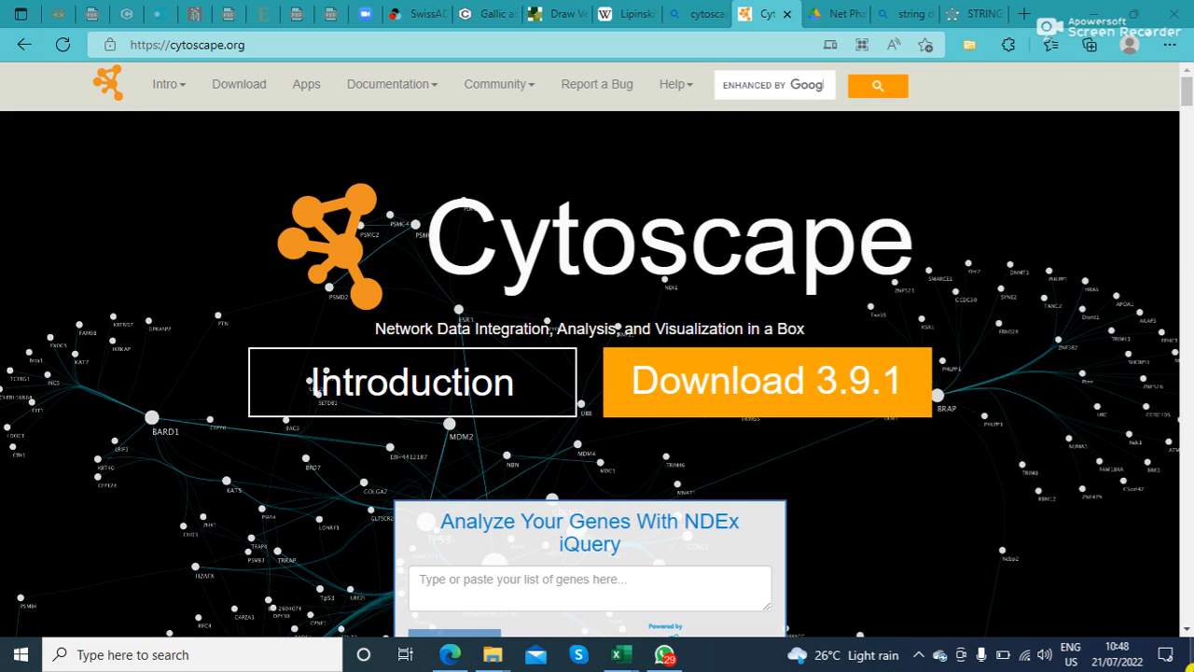
Launch Cytoscape from the Windows desktop and maximize its window.
click(1190, 655)
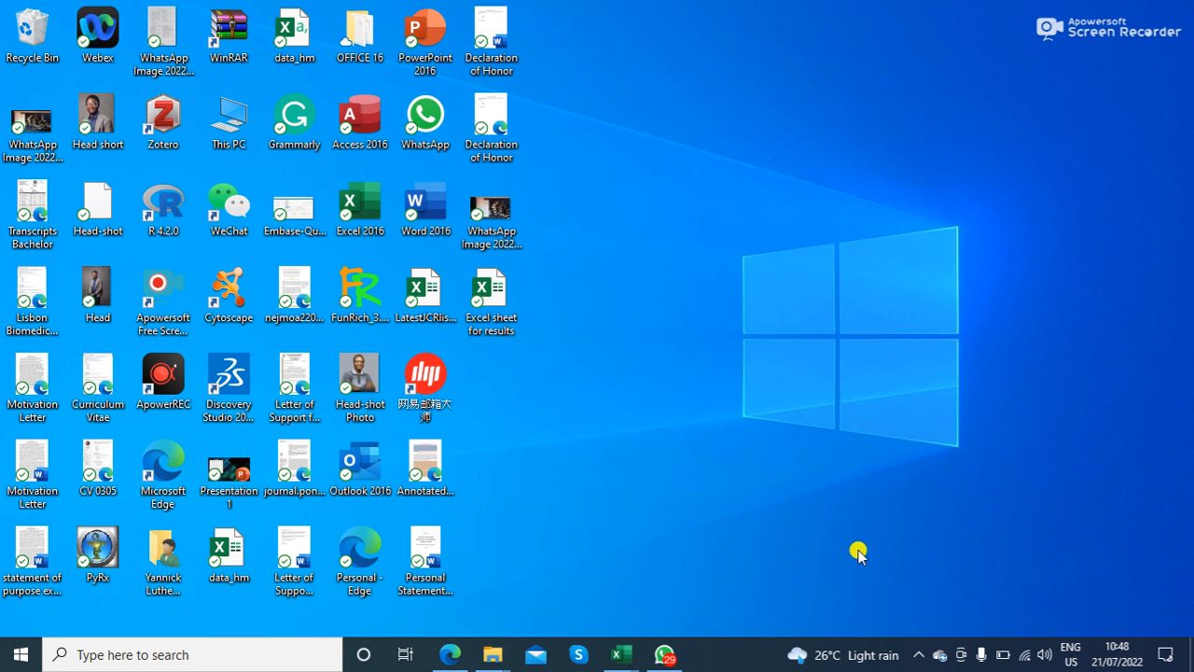
double_click(231, 303)
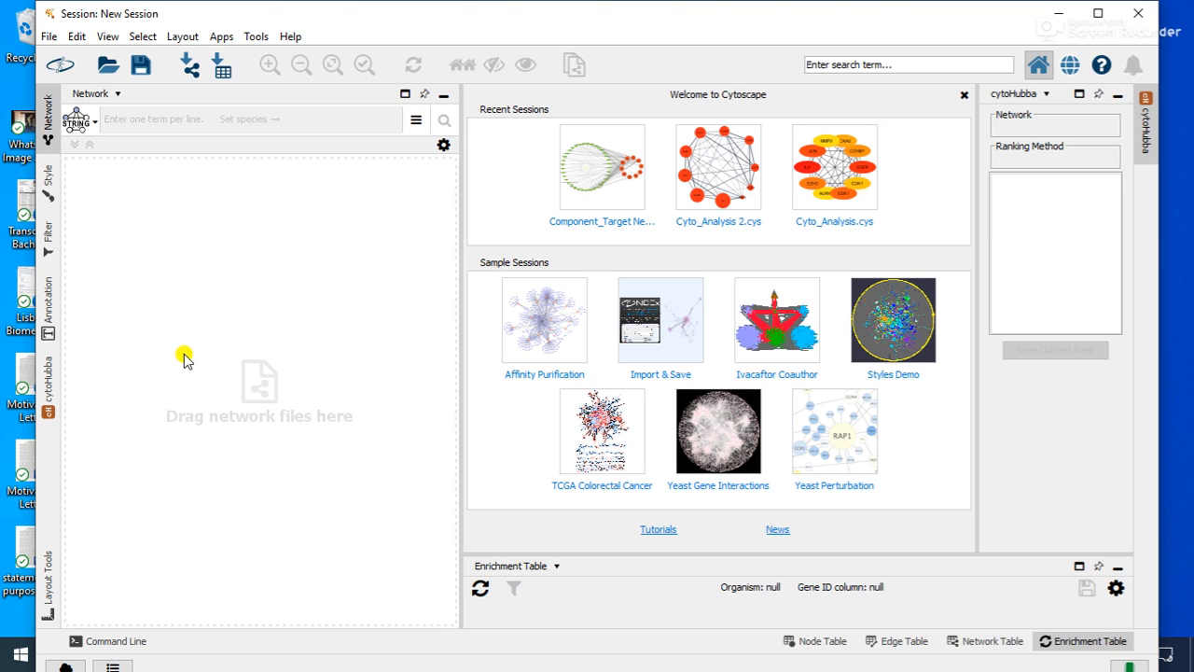
click(1098, 13)
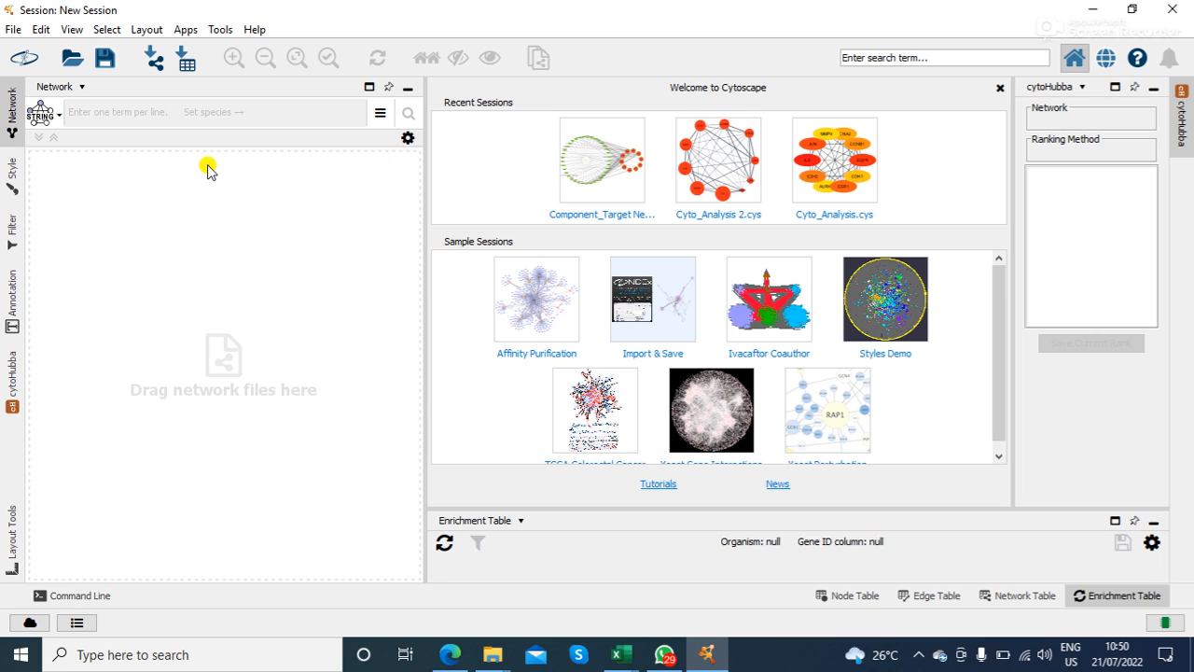
Look up stringApp in Cytoscape's App Manager by searching for string, and view its details.
click(183, 30)
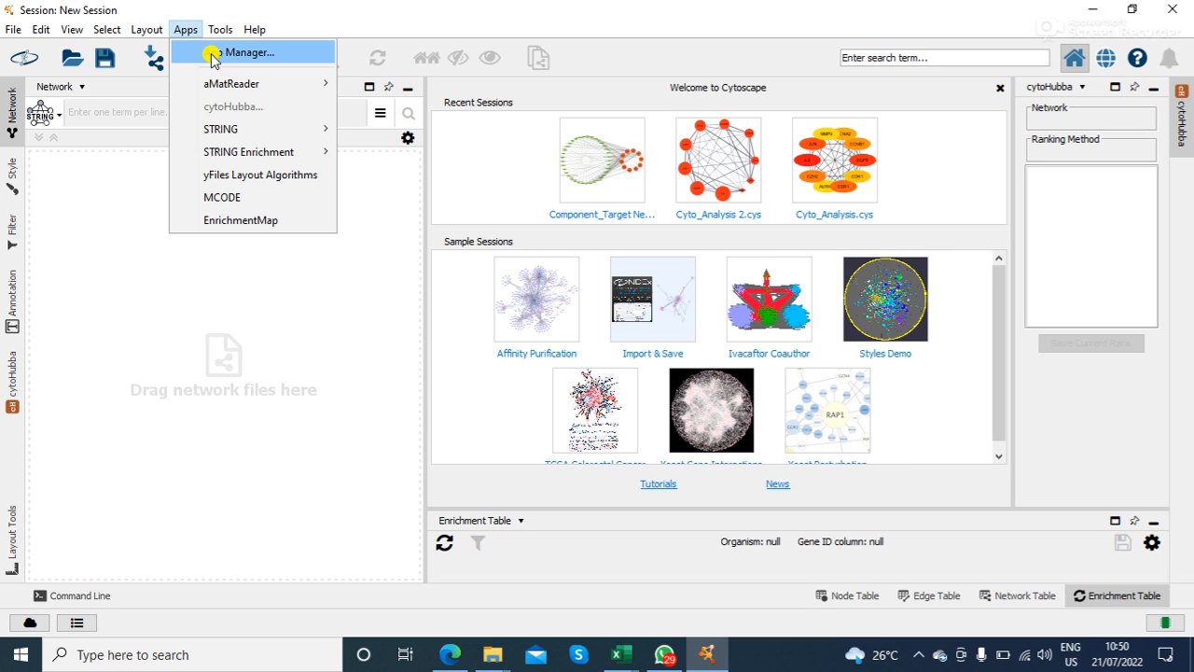
click(213, 58)
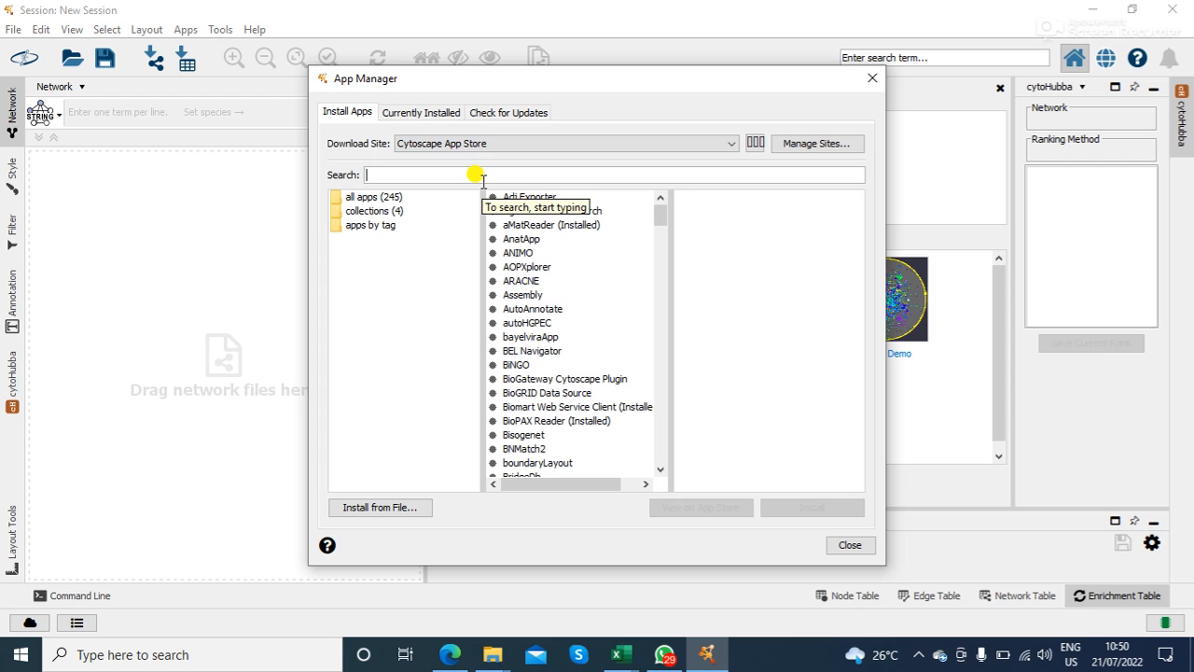
text(string)
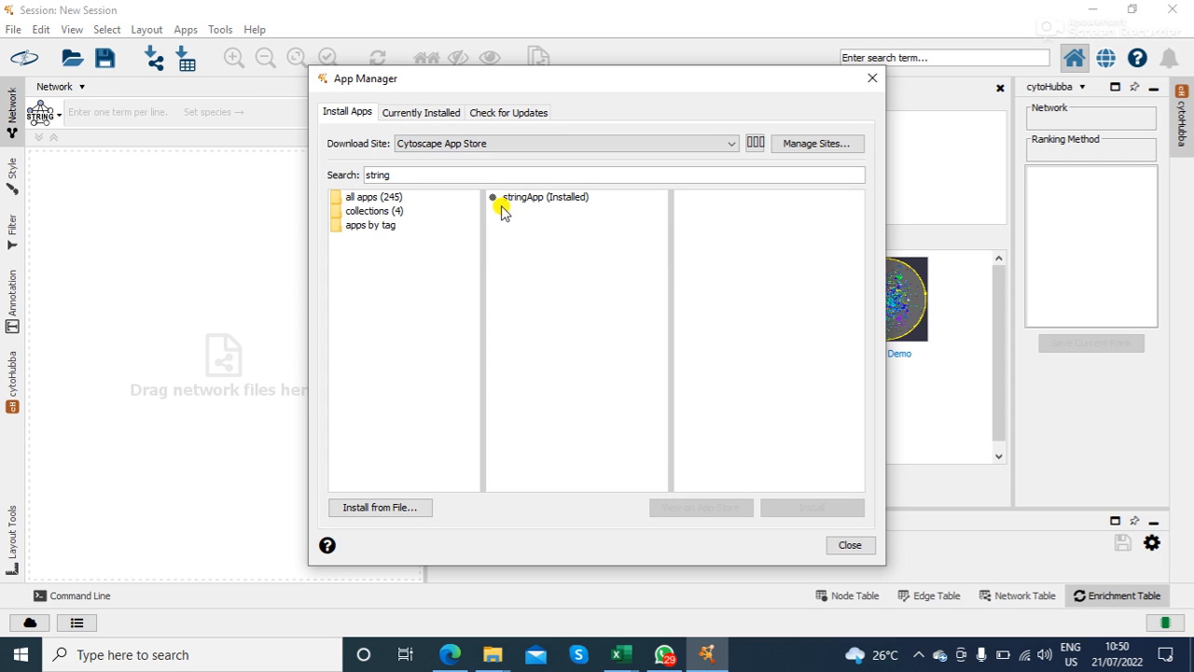
click(571, 207)
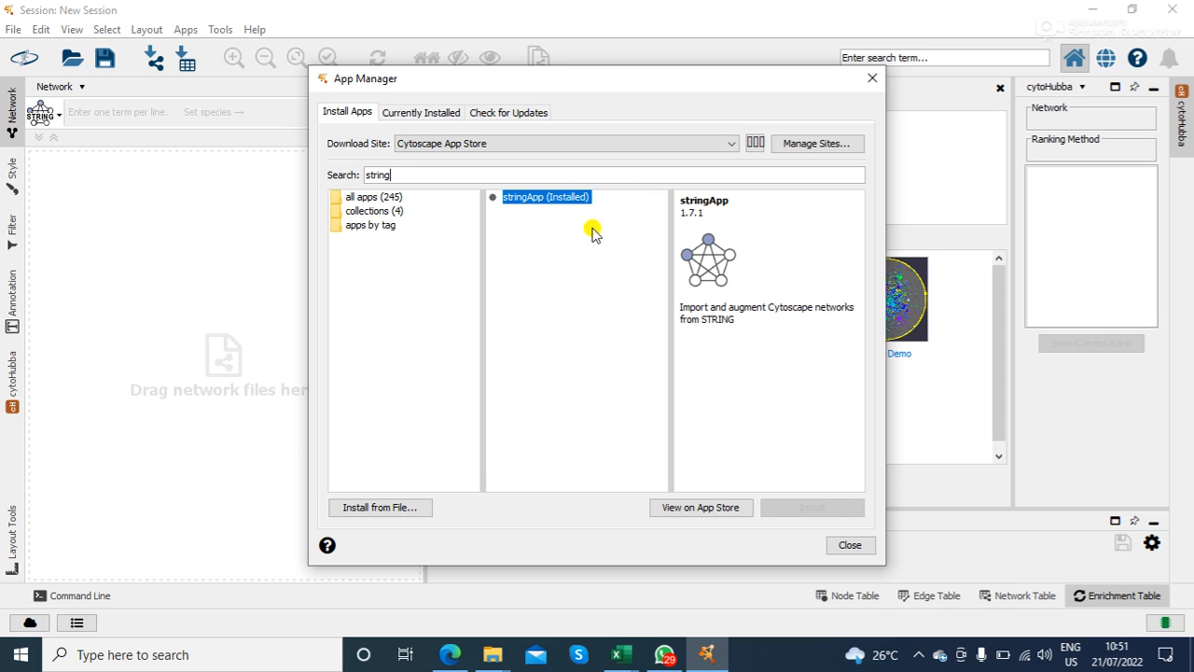
Search the App Manager for yfile and view the details of yFiles Layout Algorithms.
key(BackSpace)
key(BackSpace)
key(BackSpace)
key(BackSpace)
key(BackSpace)
key(BackSpace)
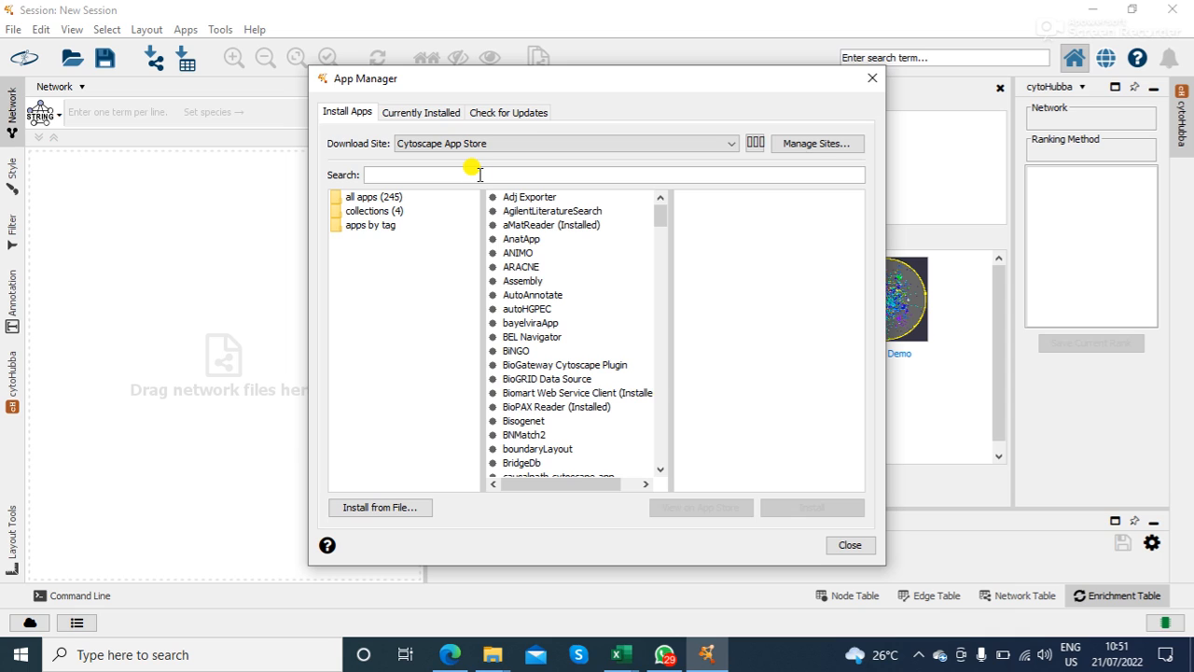
text(yfile)
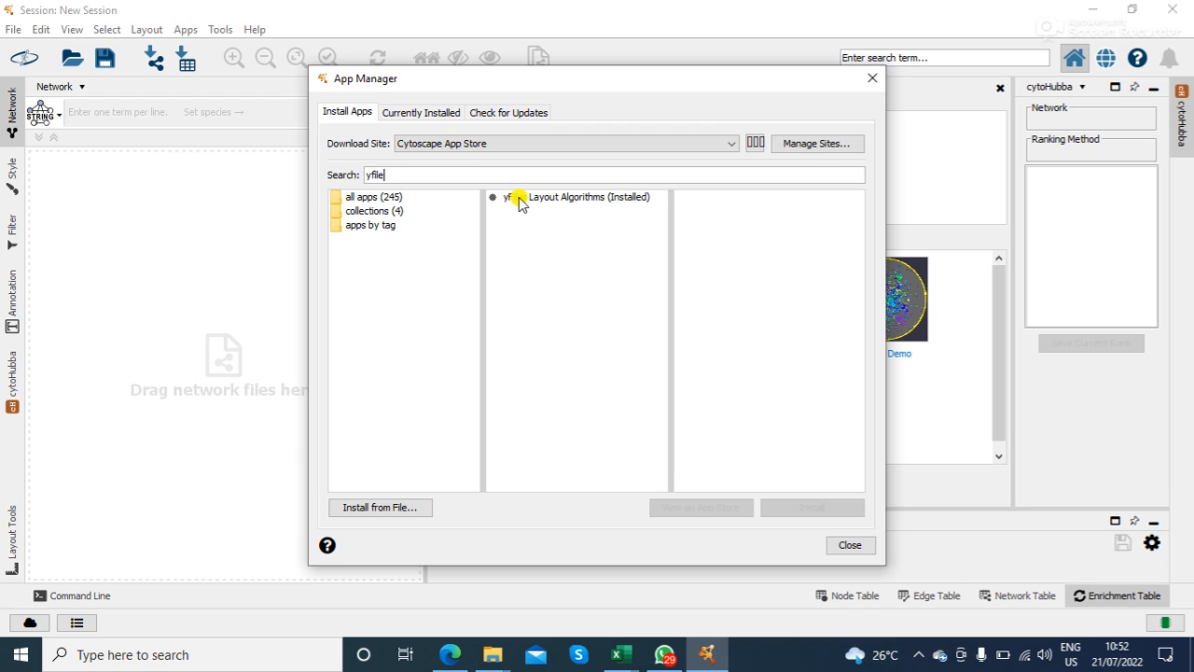
click(595, 200)
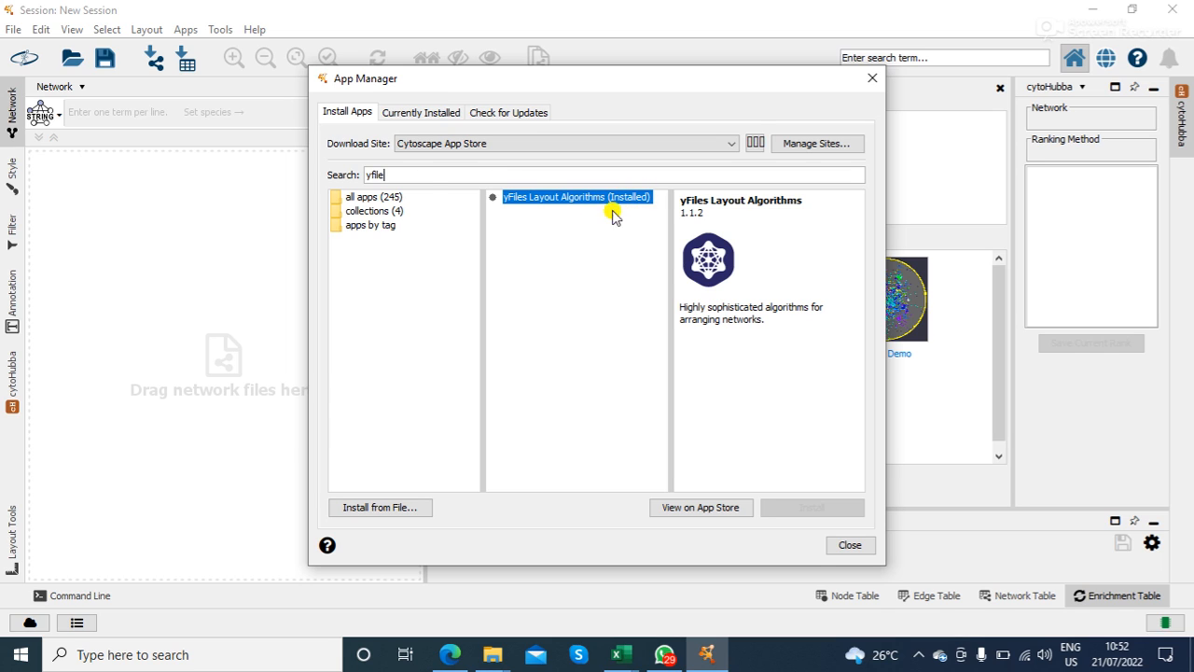
Search the App Manager for cytohu, view the details of cytoHubba, and close the App Manager.
drag(399, 177, 341, 176)
key(BackSpace)
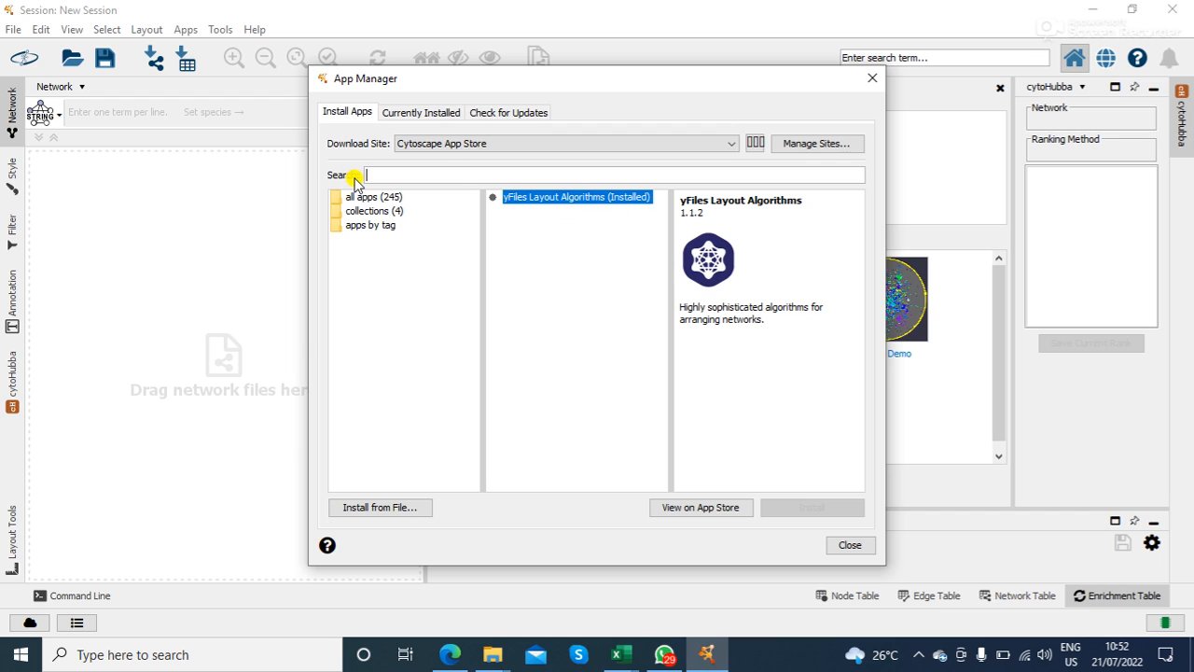
text(cyto)
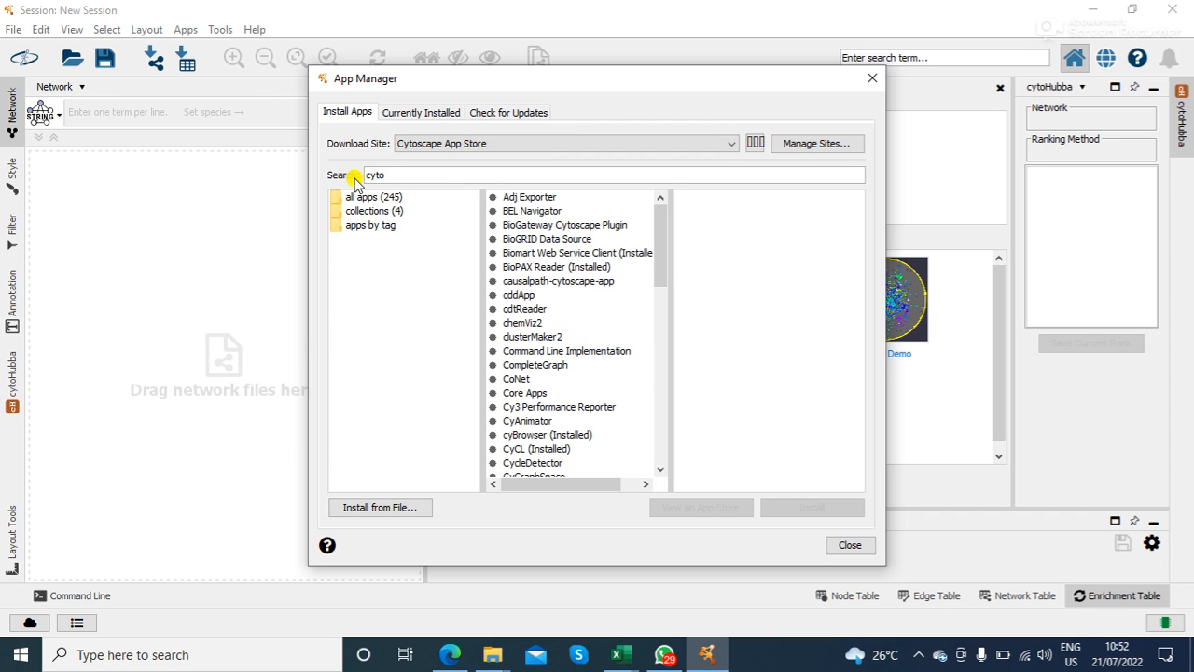
text(hu)
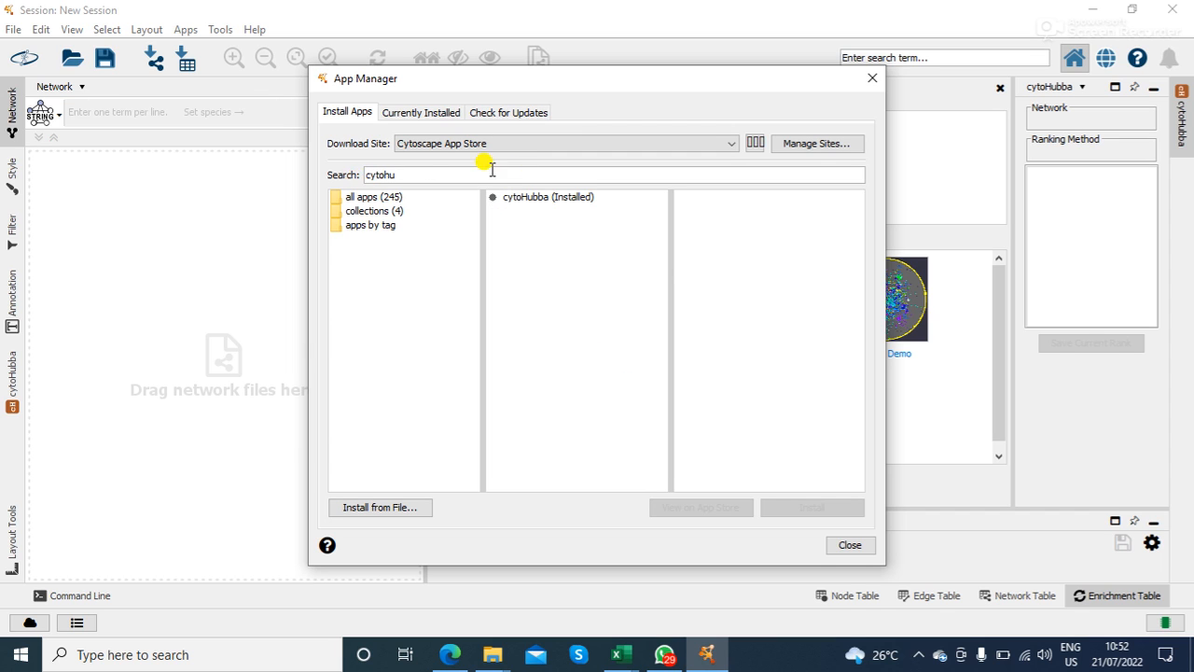
click(541, 200)
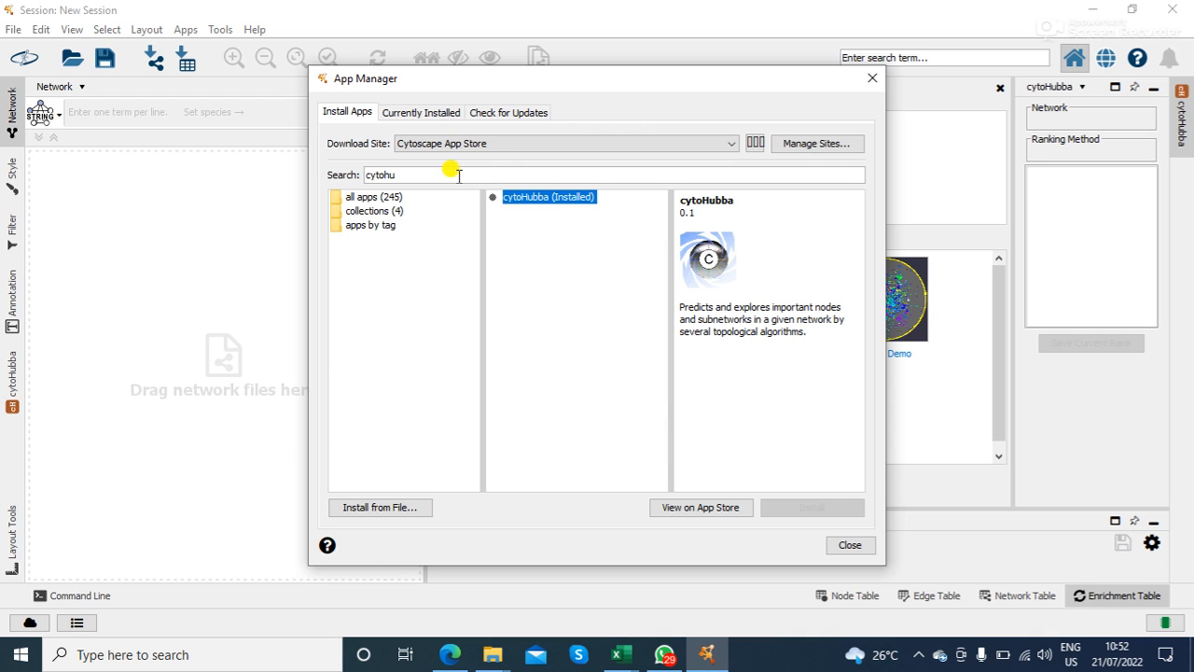
key(BackSpace)
key(BackSpace)
key(BackSpace)
key(BackSpace)
key(BackSpace)
key(BackSpace)
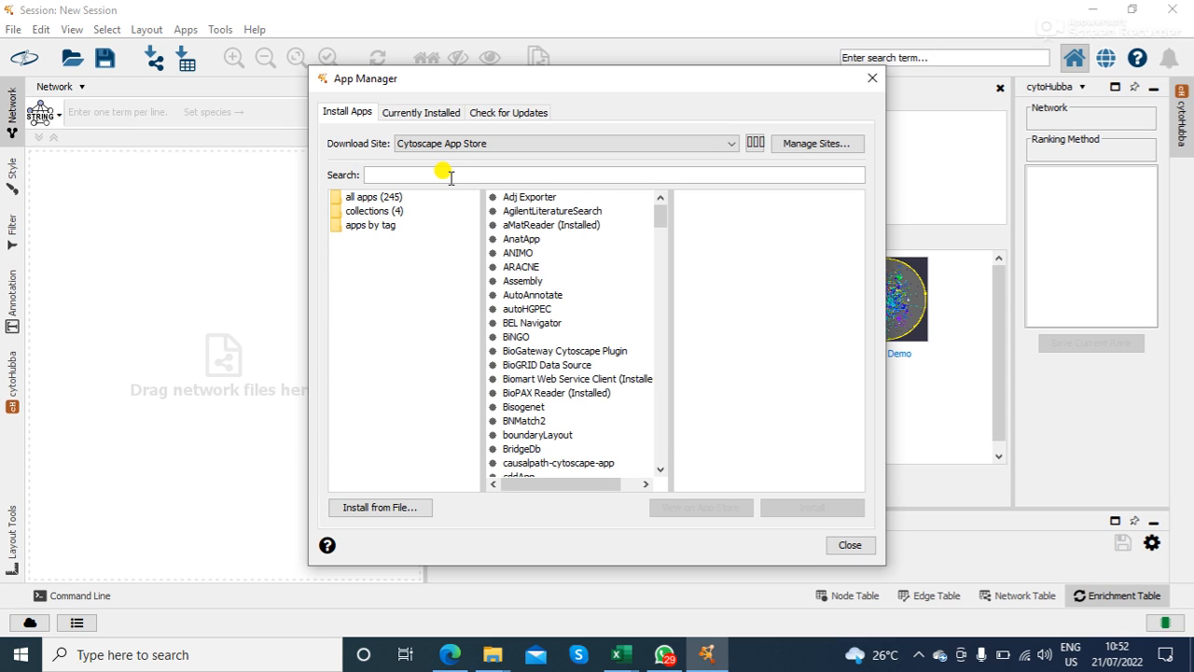
click(872, 84)
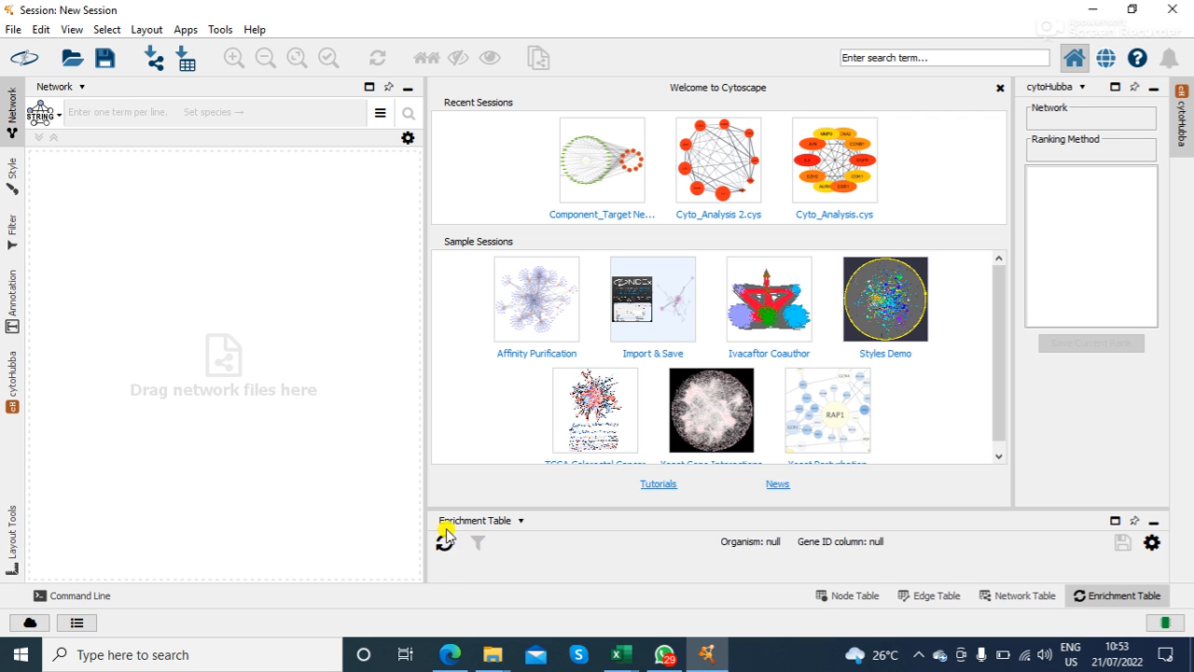
Switch back to Edge and show the STRING search page for multiple proteins.
click(454, 661)
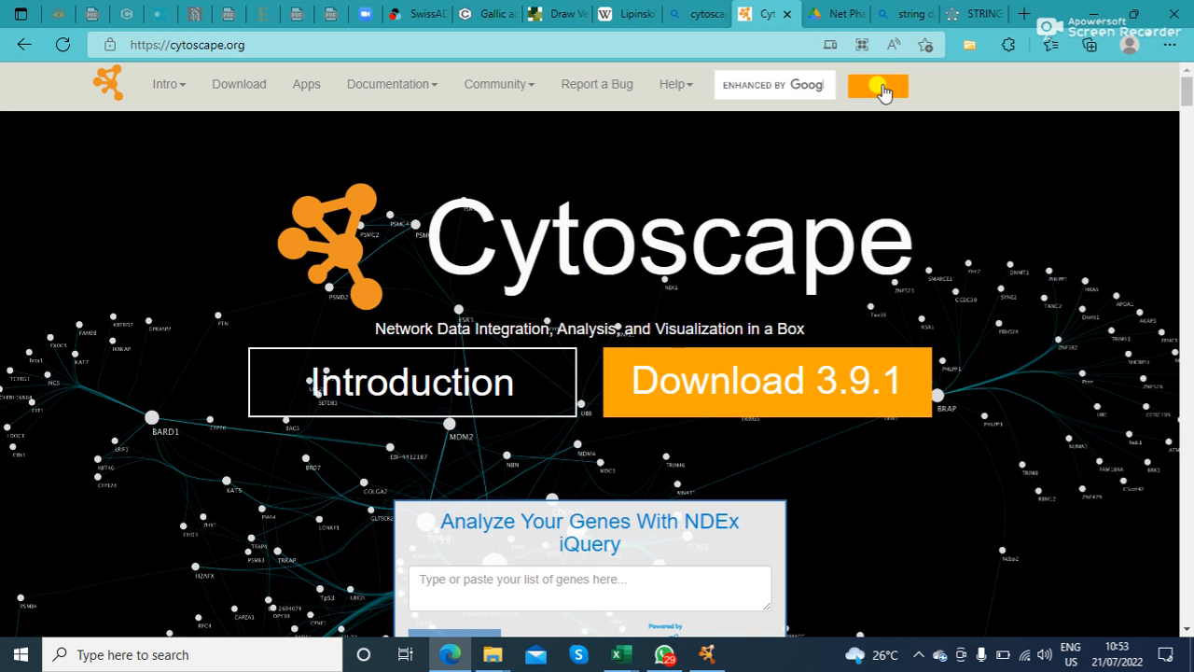
click(949, 13)
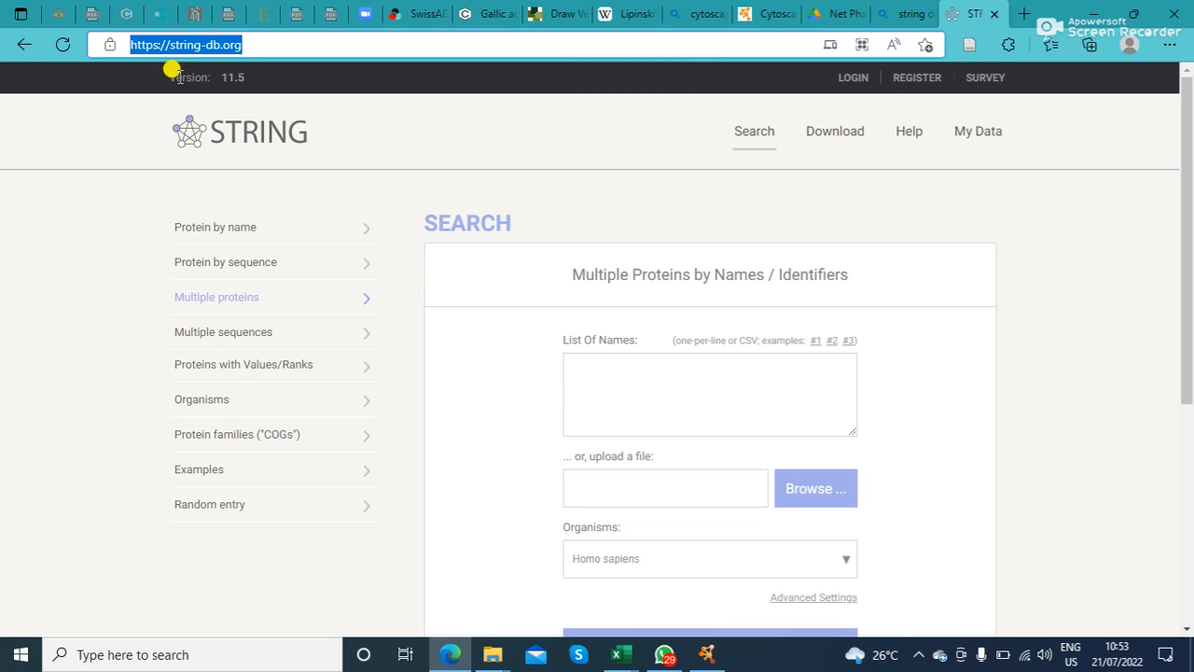
click(61, 161)
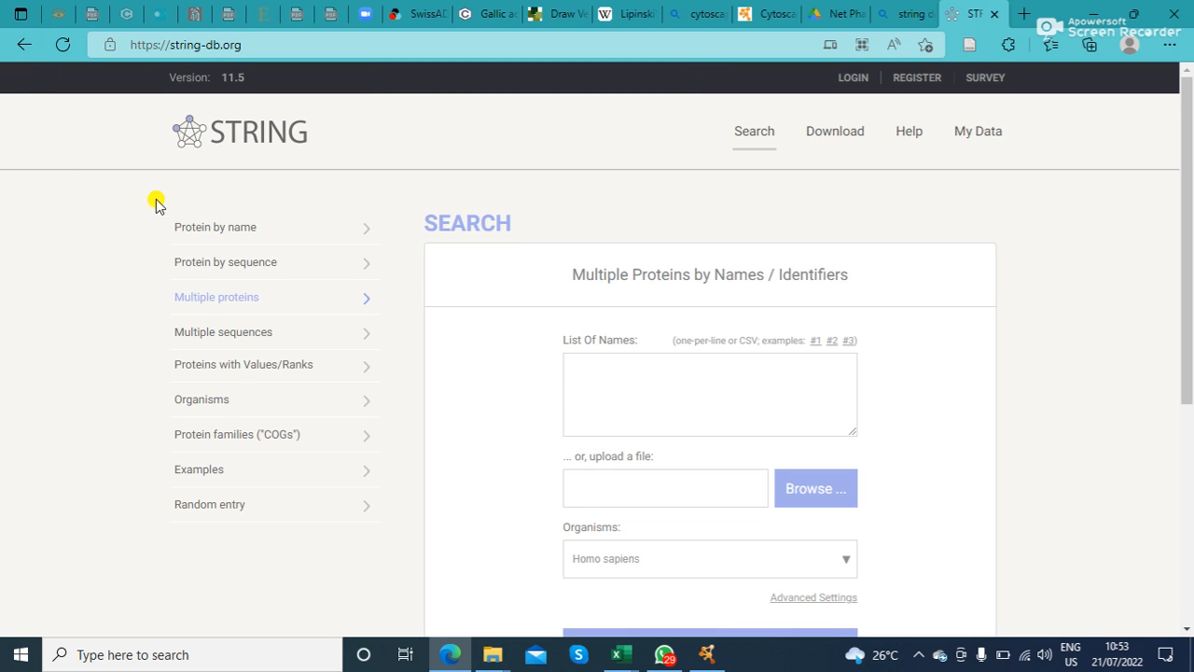
click(616, 393)
text(https://cytoscape.org/)
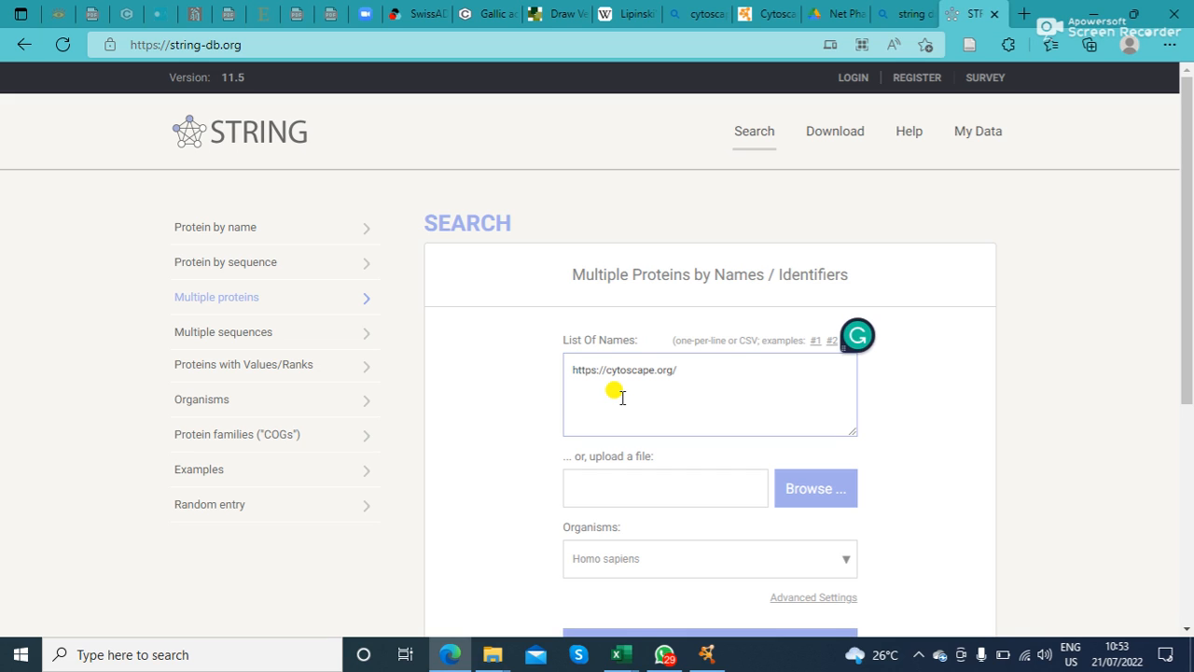
key(BackSpace)
key(BackSpace)
key(BackSpace)
key(BackSpace)
key(BackSpace)
key(BackSpace)
key(BackSpace)
key(BackSpace)
key(BackSpace)
key(BackSpace)
key(BackSpace)
key(BackSpace)
key(BackSpace)
key(BackSpace)
key(BackSpace)
key(BackSpace)
key(BackSpace)
key(BackSpace)
key(BackSpace)
key(BackSpace)
key(BackSpace)
key(BackSpace)
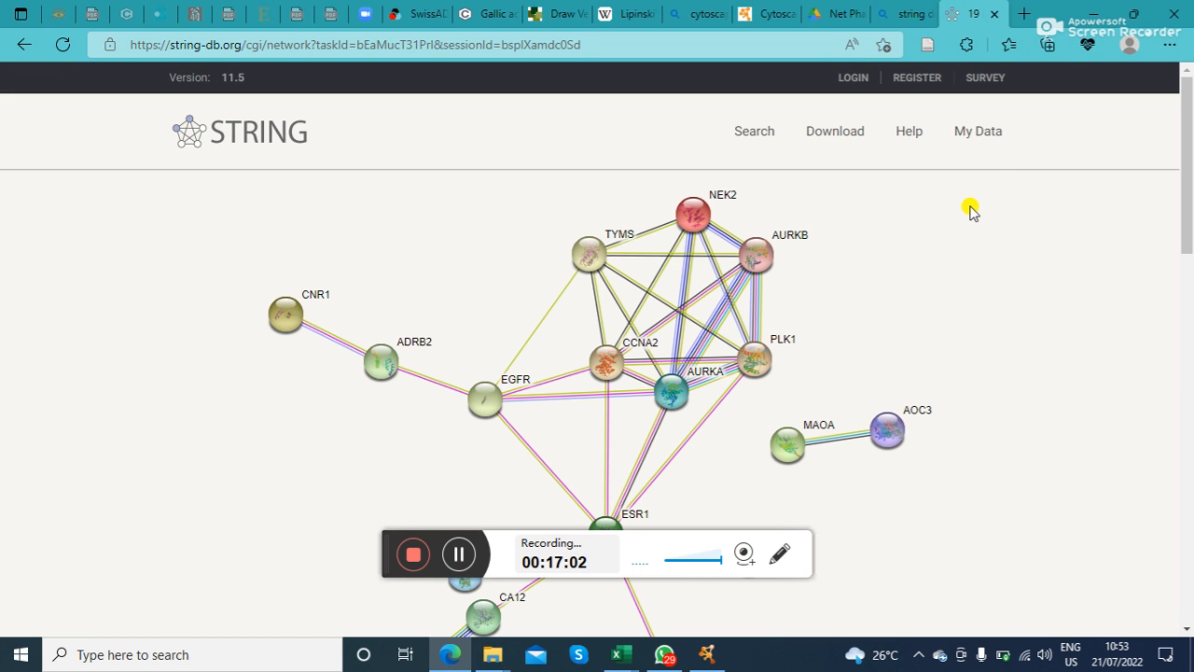
Try to send the current network from STRING's export options to Cytoscape, after checking that Cytoscape is open.
drag(1188, 125, 1189, 320)
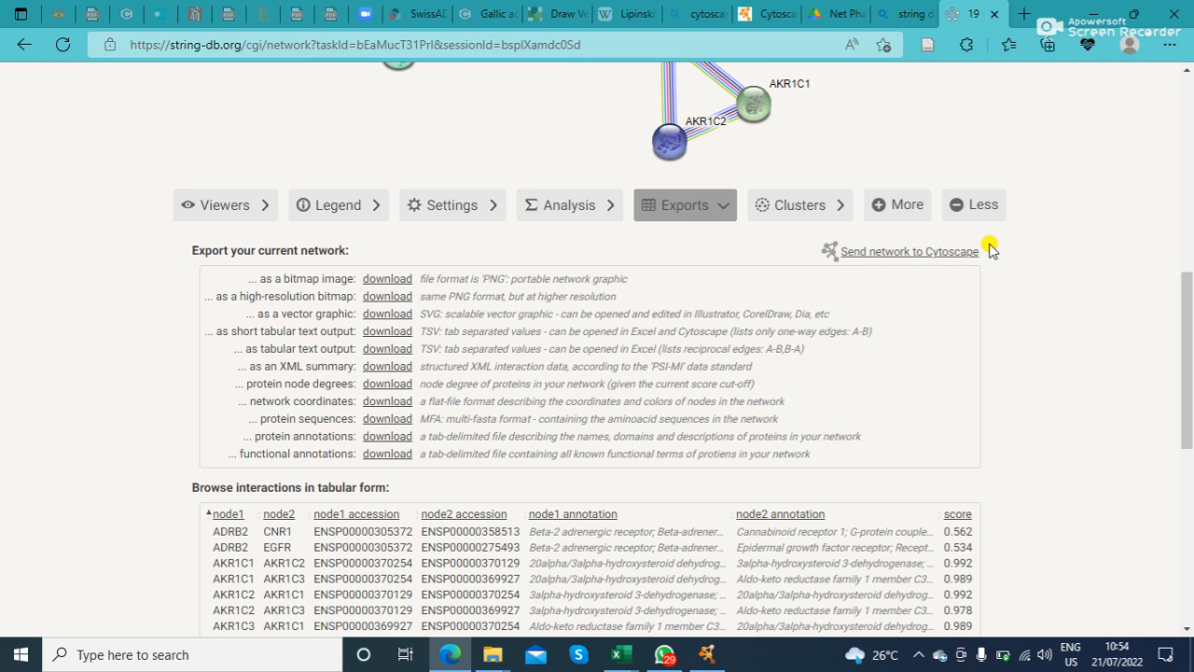
click(706, 662)
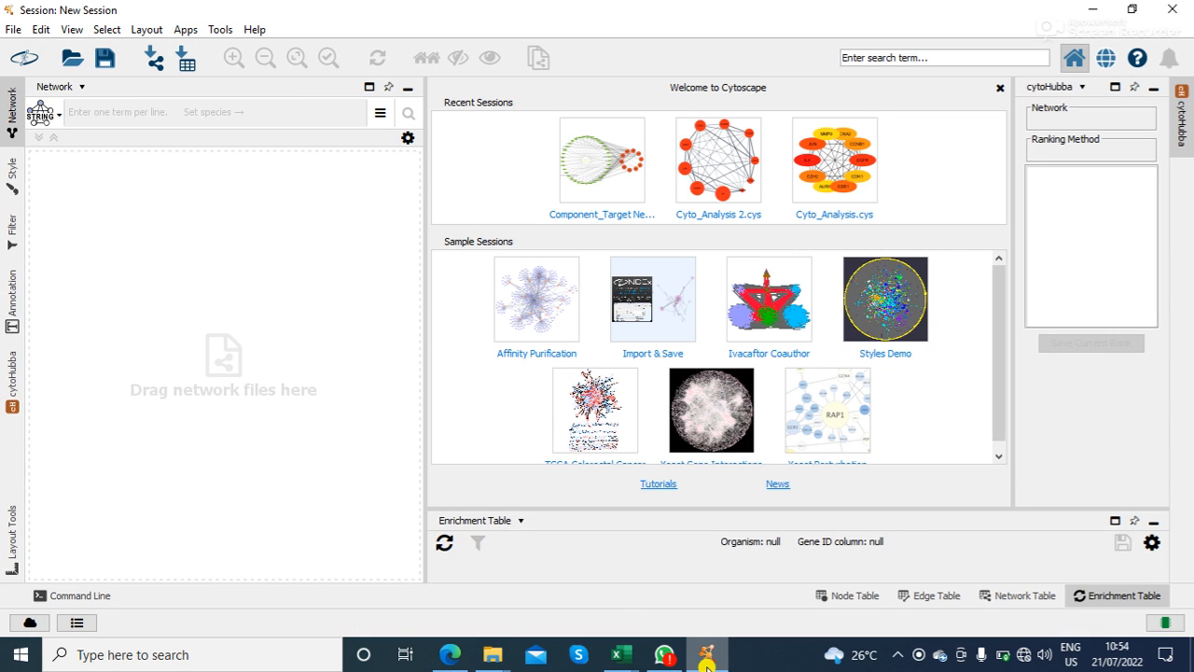
click(706, 662)
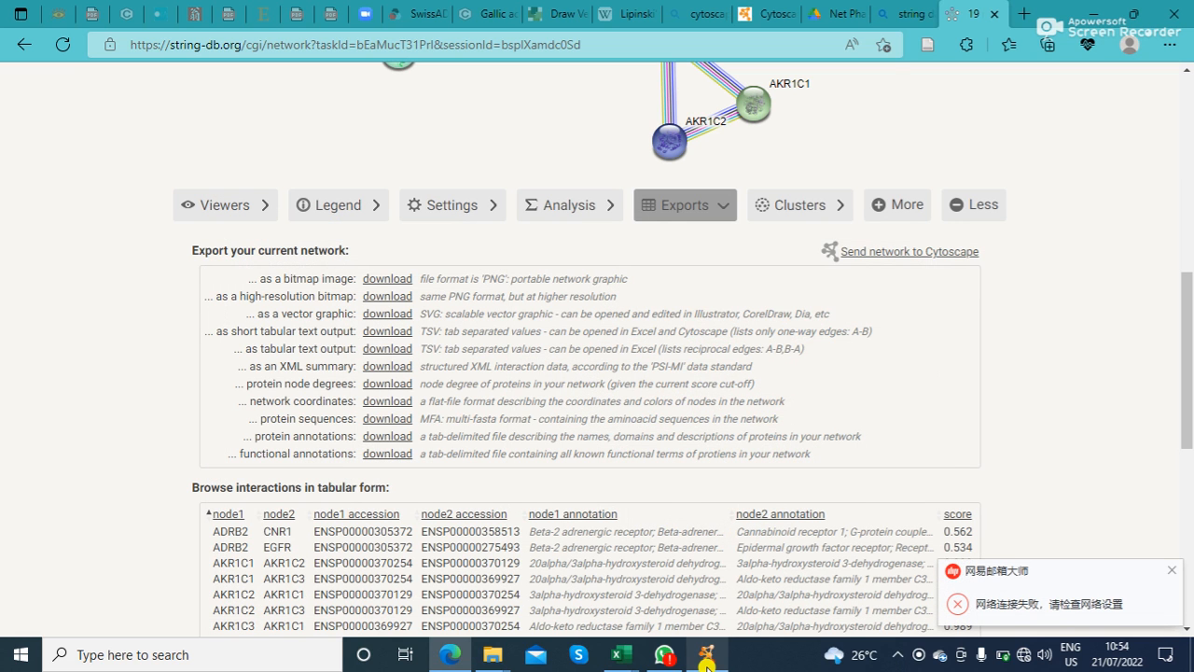
click(1172, 571)
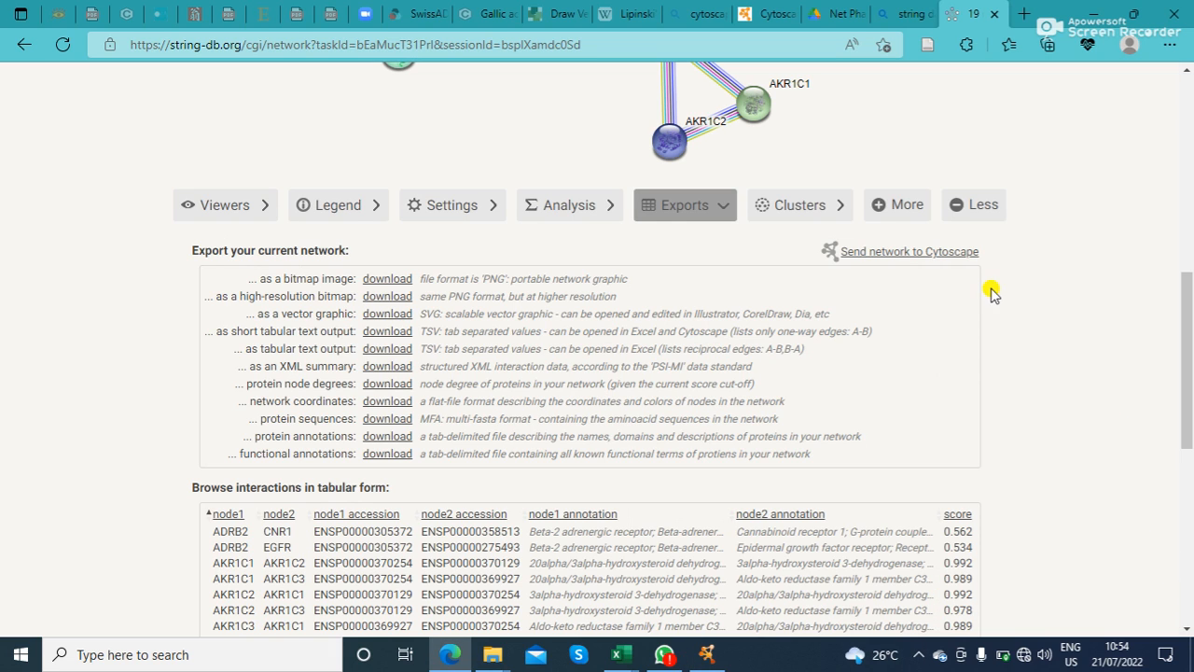
click(901, 252)
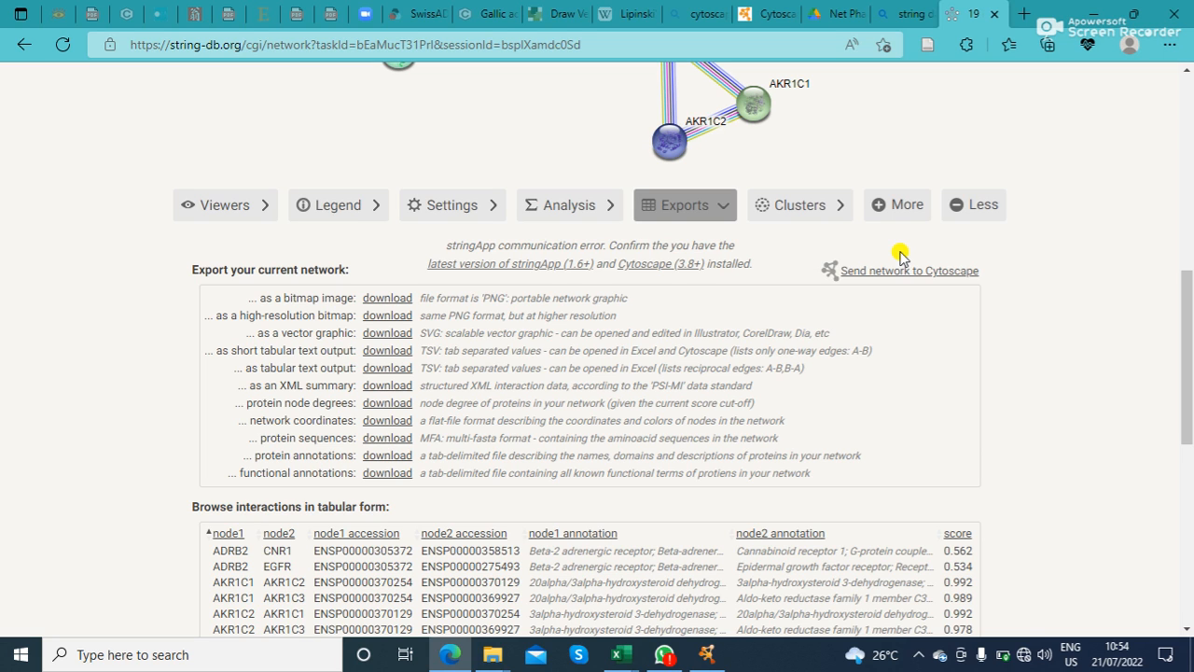
Send the current STRING network to the running Cytoscape once more and switch to Cytoscape.
click(711, 657)
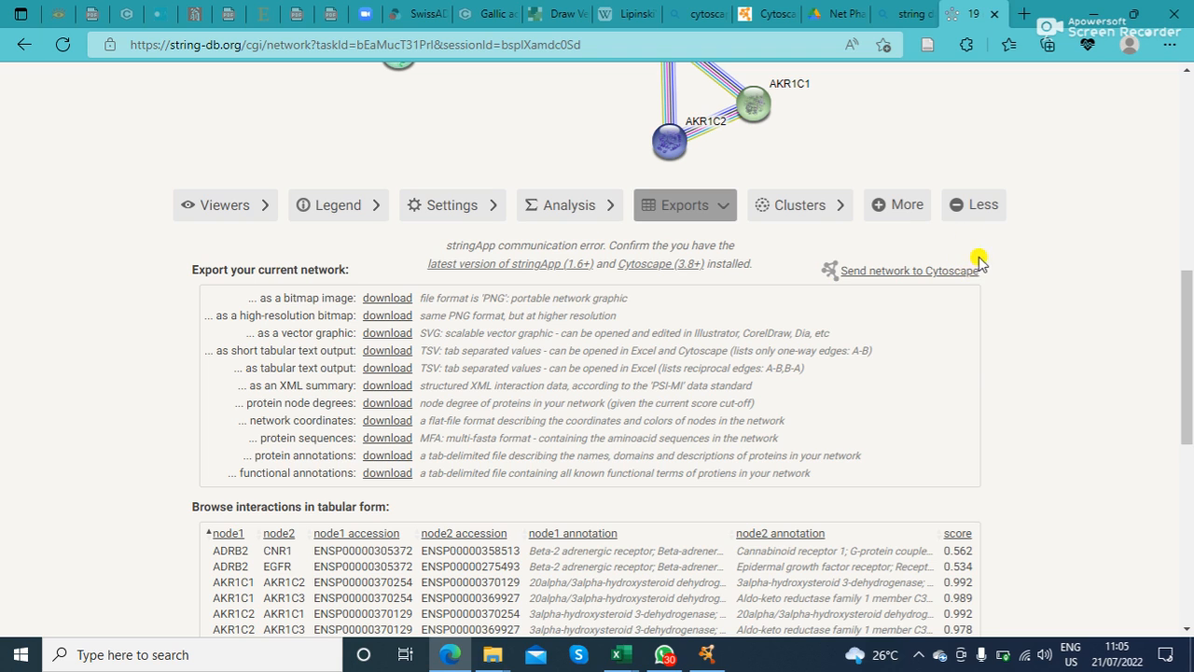
click(917, 272)
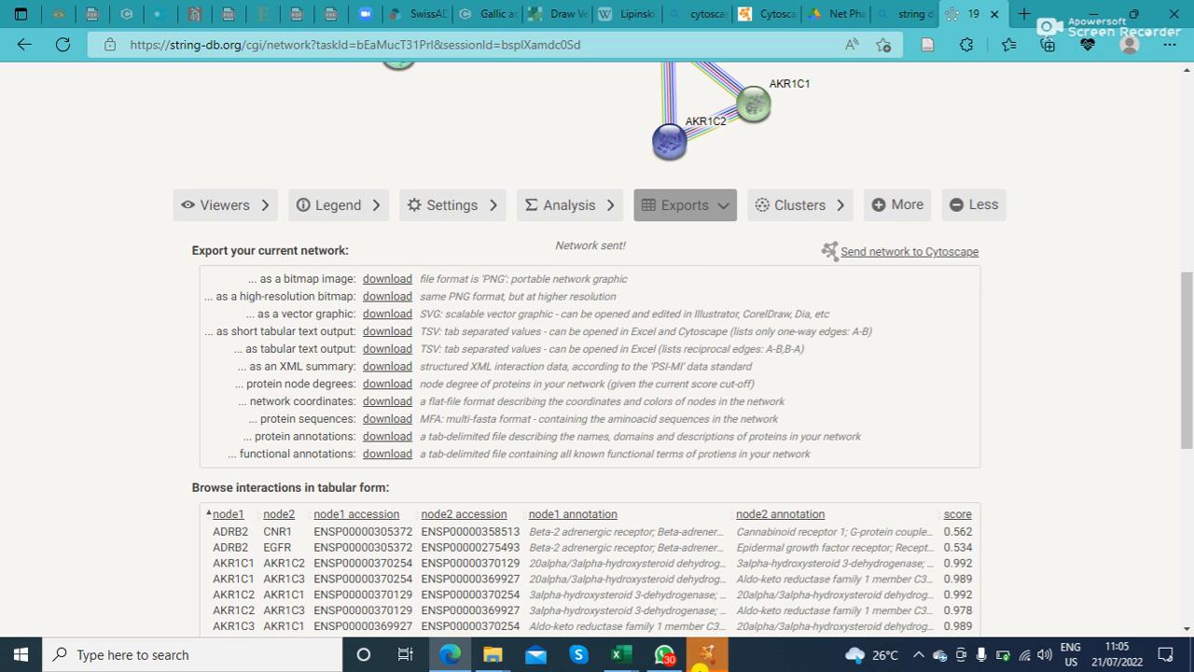
click(717, 658)
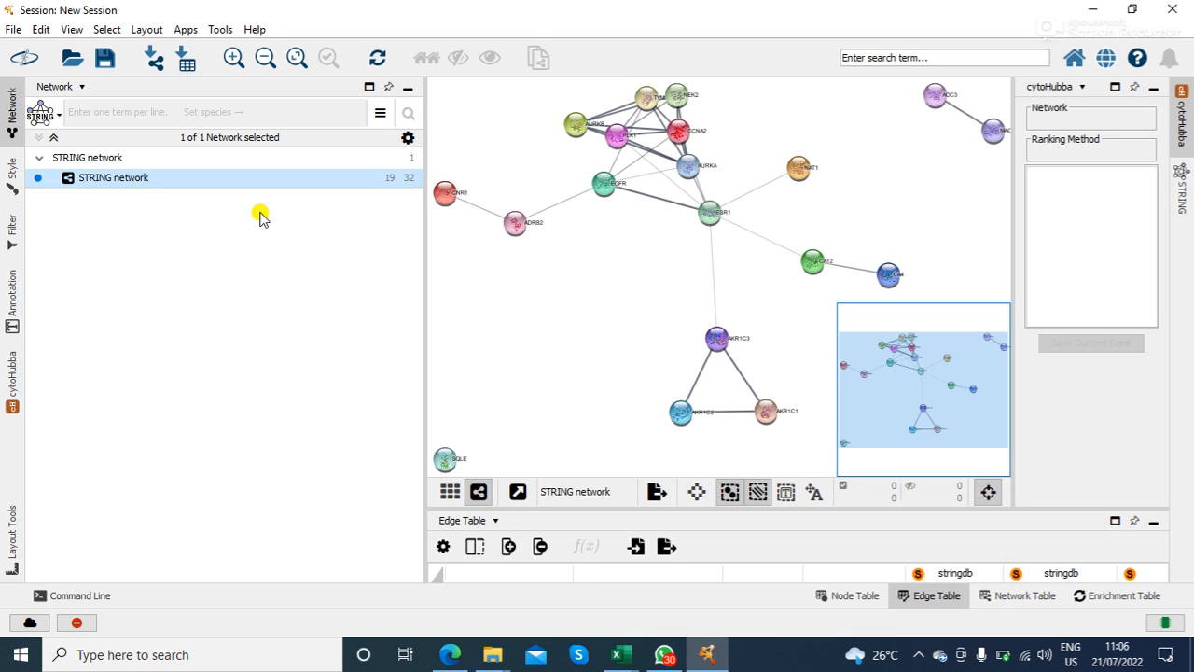
Calculate cytoHubba node scores for the STRING network and extract the top 10 nodes ranked by Degree, without extra display options.
click(12, 377)
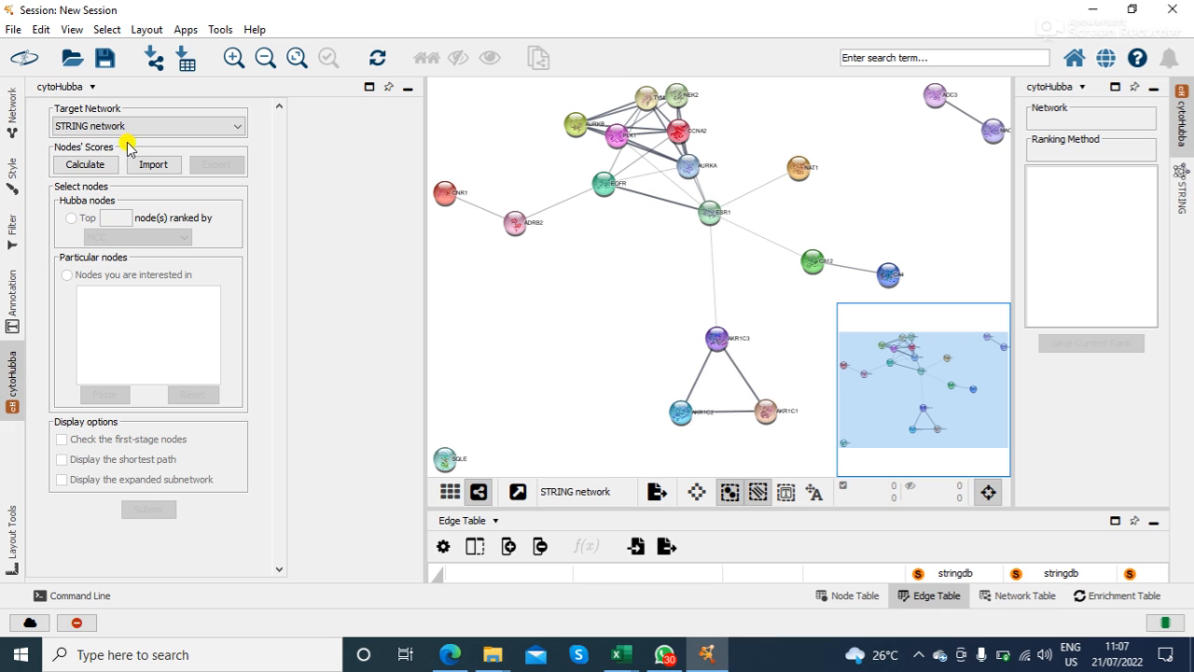
click(84, 165)
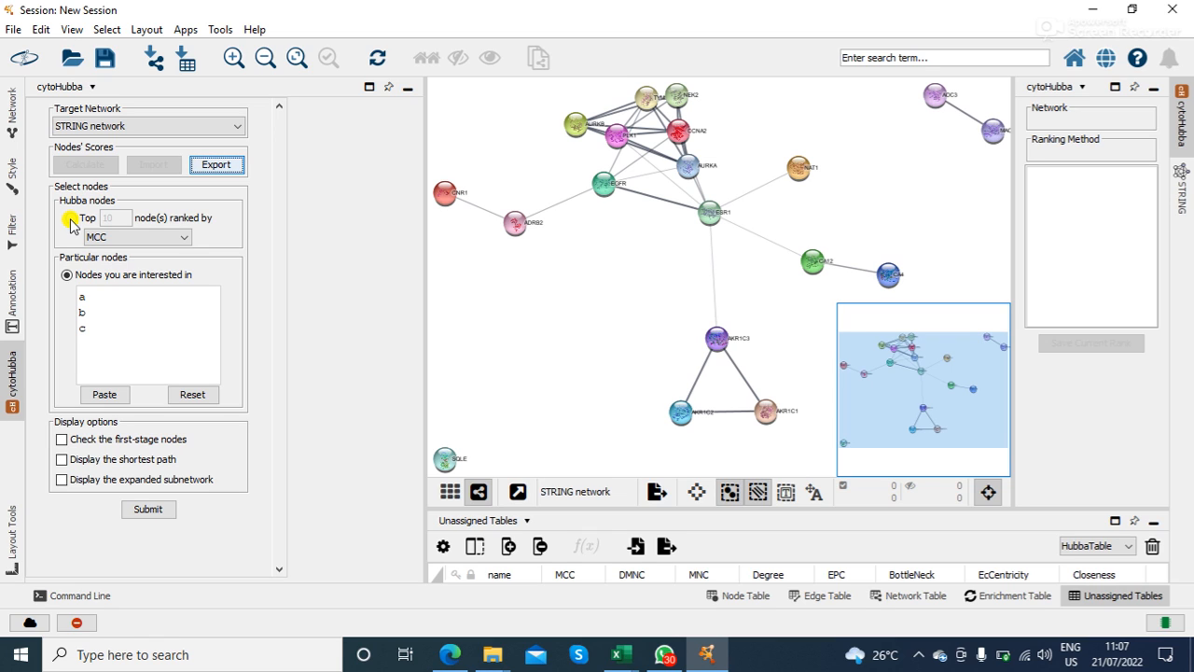
click(70, 220)
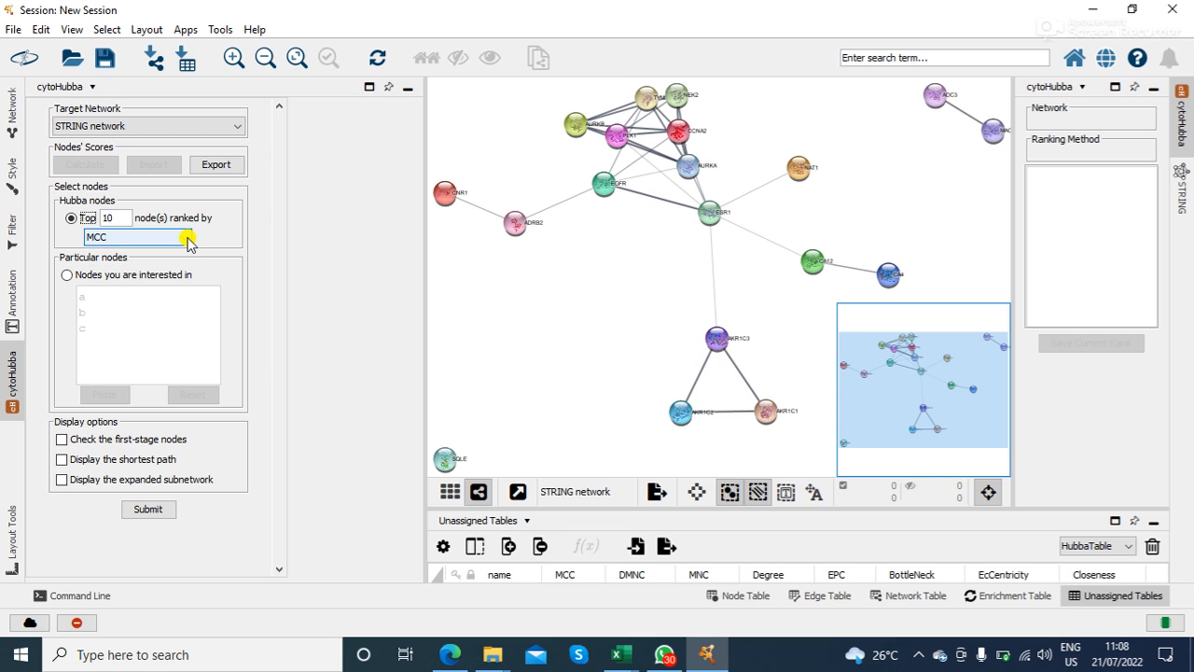
click(187, 239)
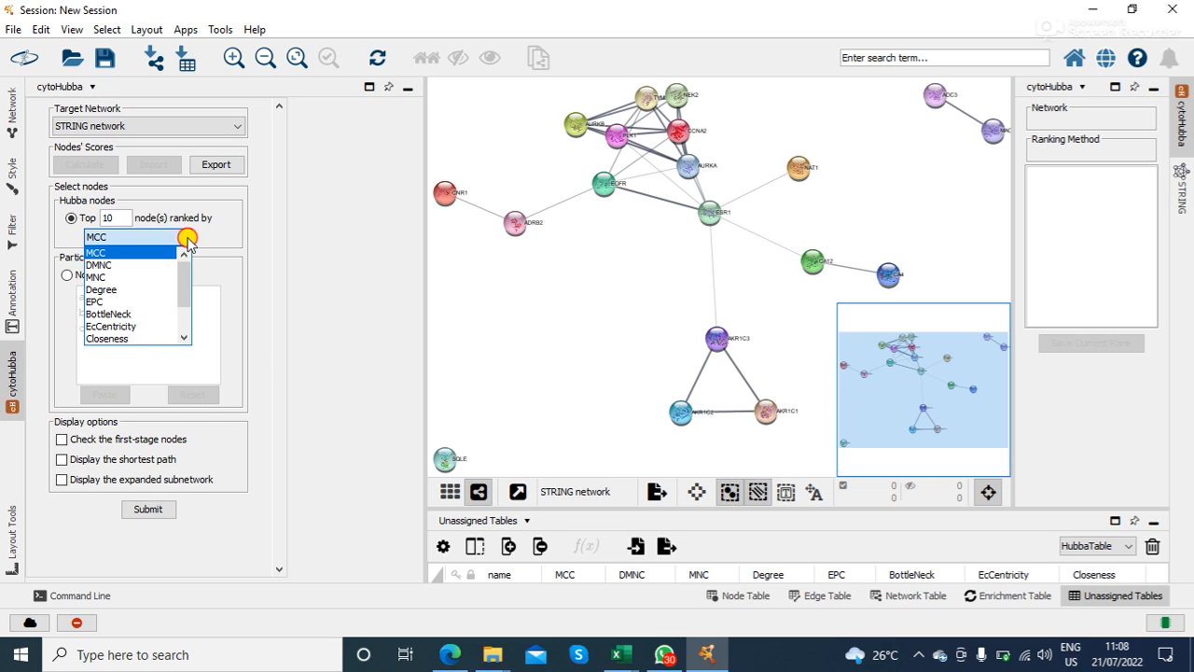
click(119, 290)
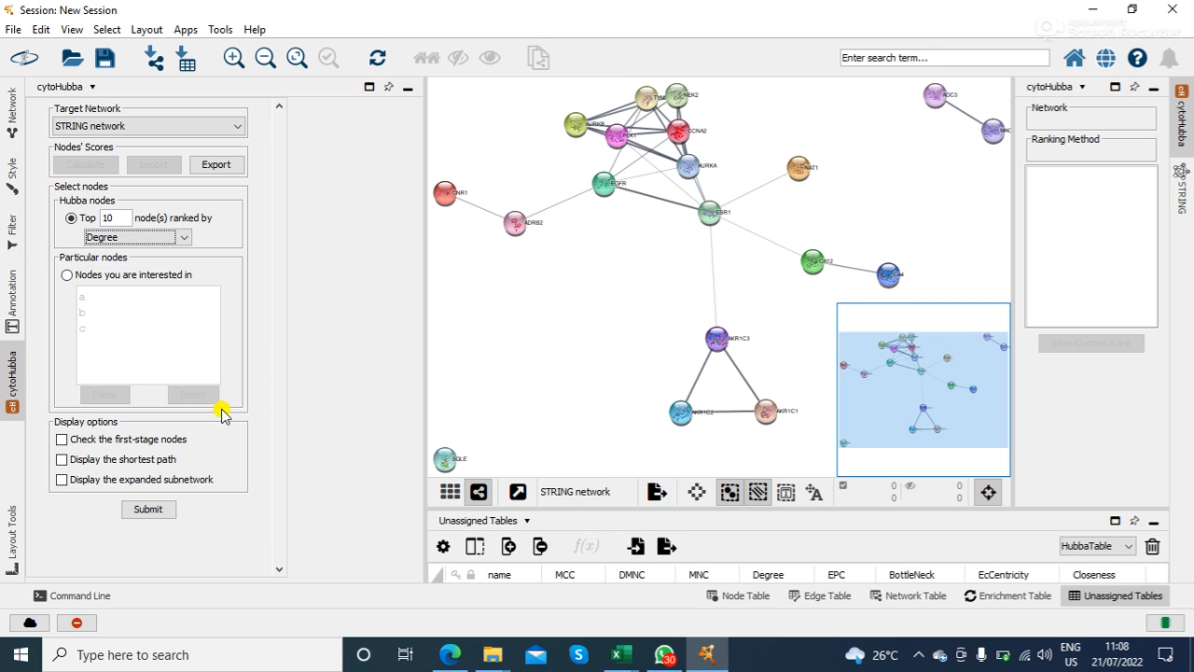
click(61, 458)
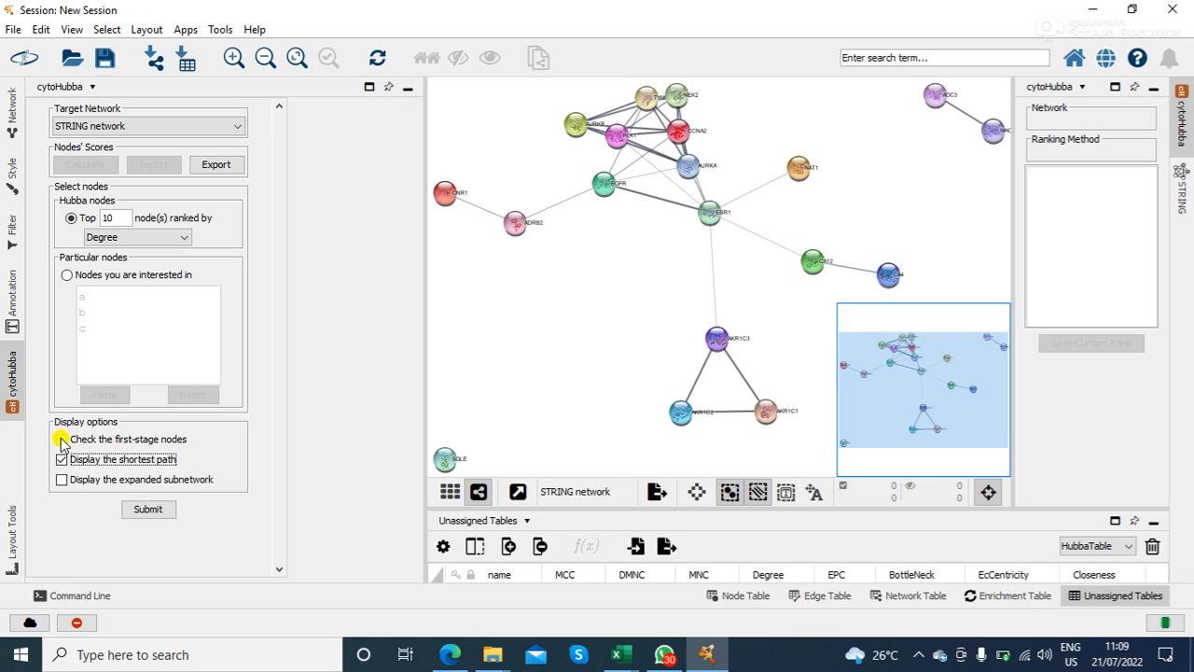
click(62, 459)
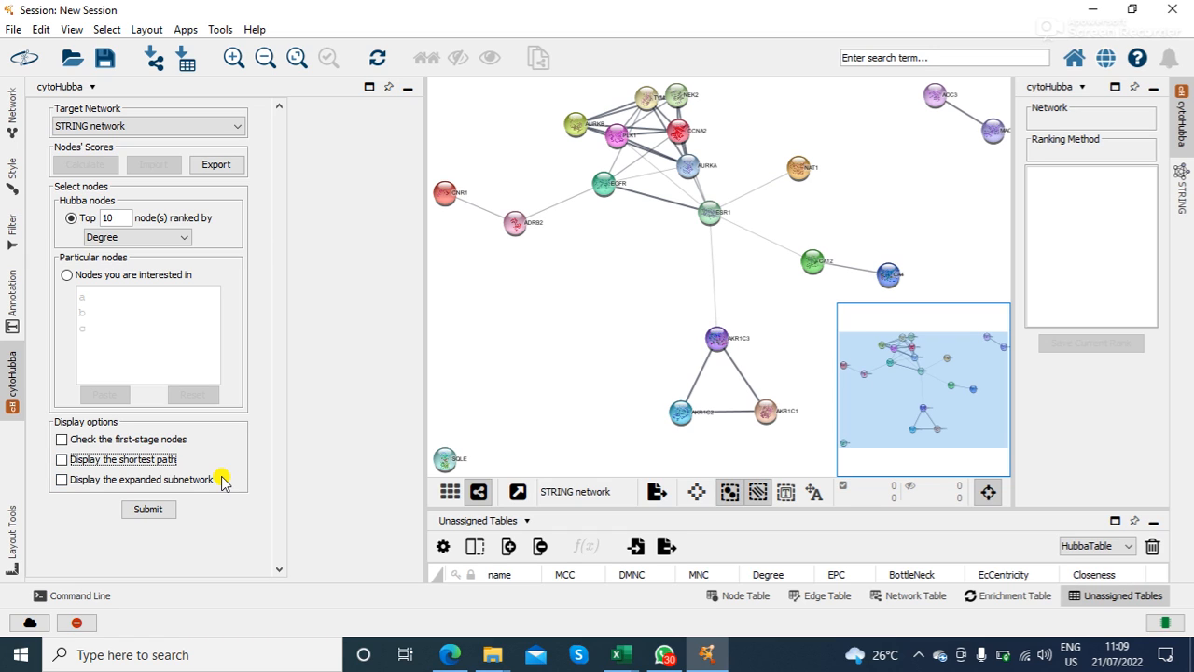
click(162, 511)
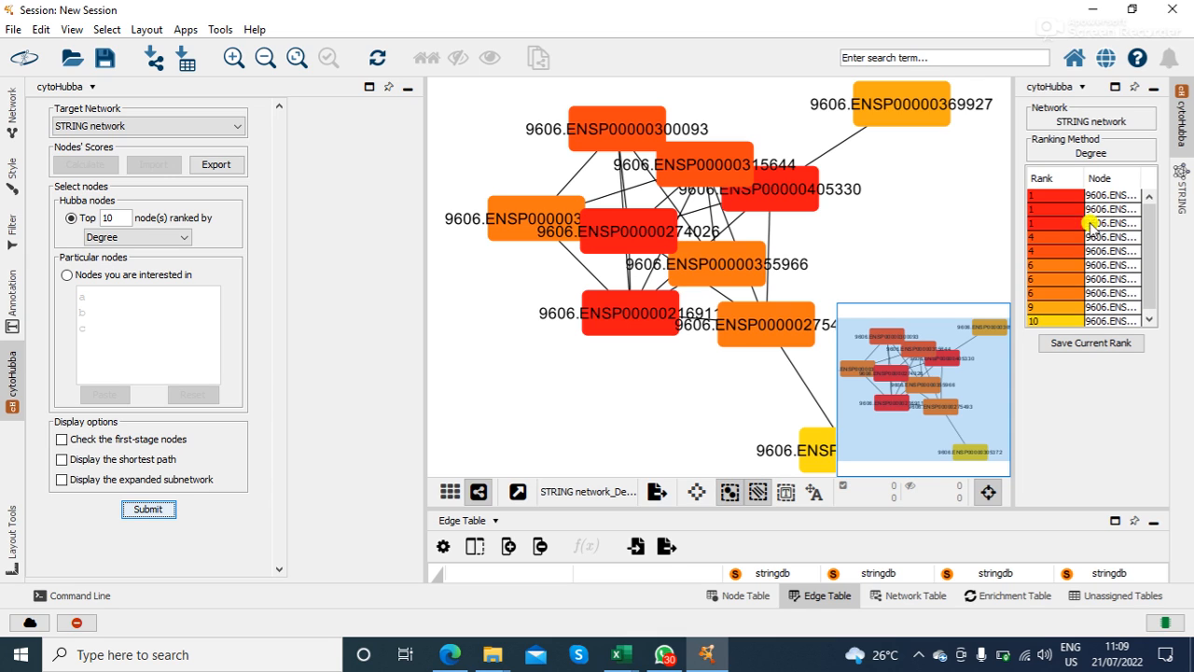
Look through the Degree ranking of the hub nodes and hide the network overview.
click(1149, 319)
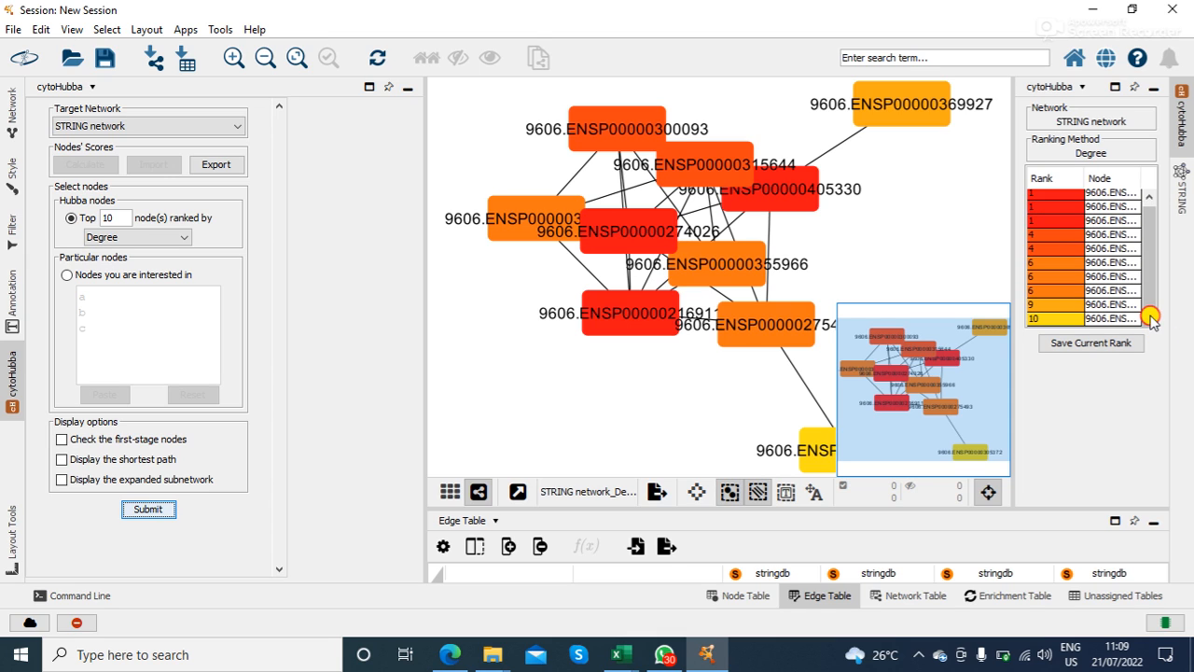
drag(1149, 292, 1150, 261)
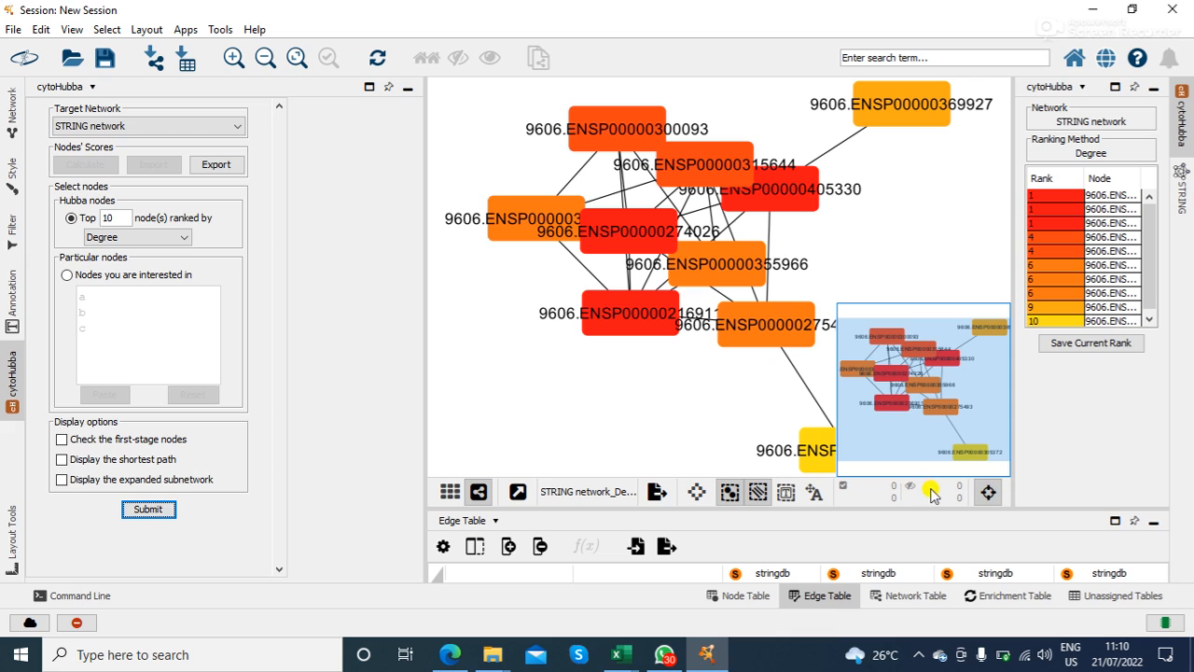
click(990, 493)
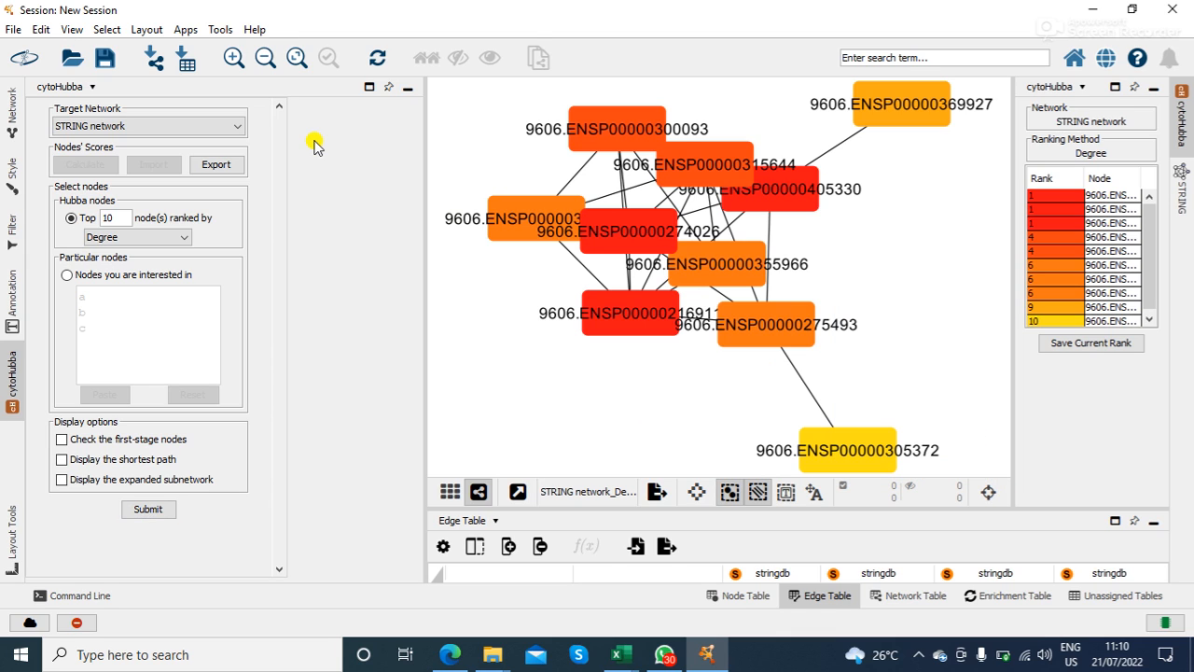
Apply the yFiles Circular Layout to the top 10 Degree network and dismiss the layout statistics.
click(149, 29)
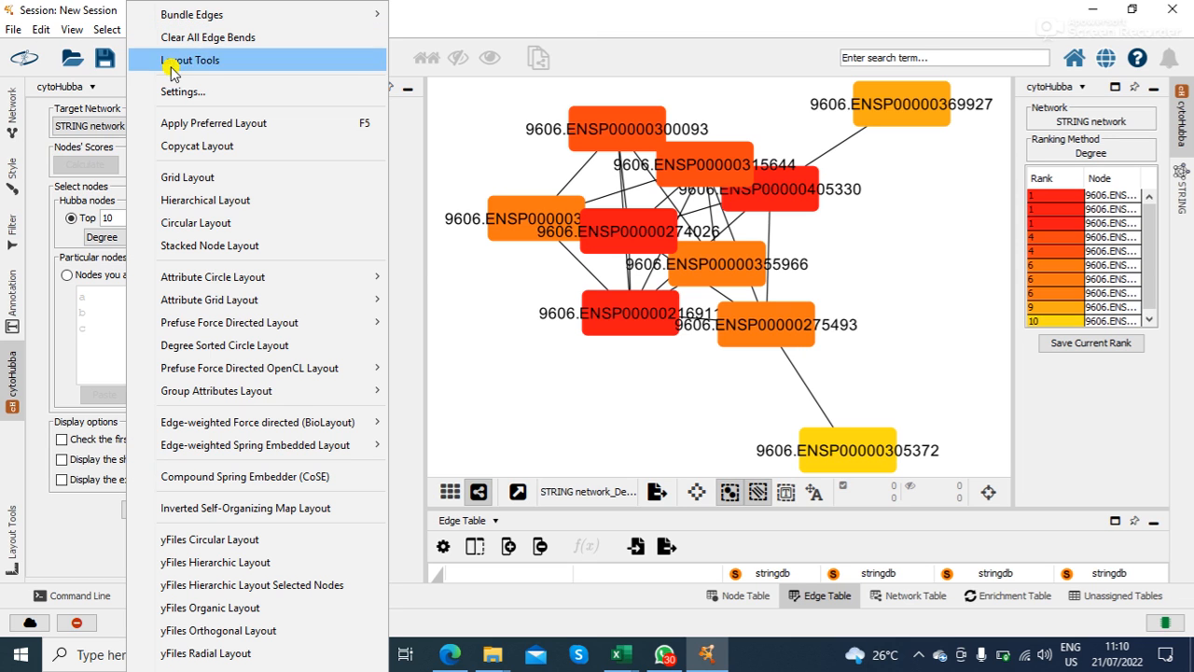
mouse_move(293, 307)
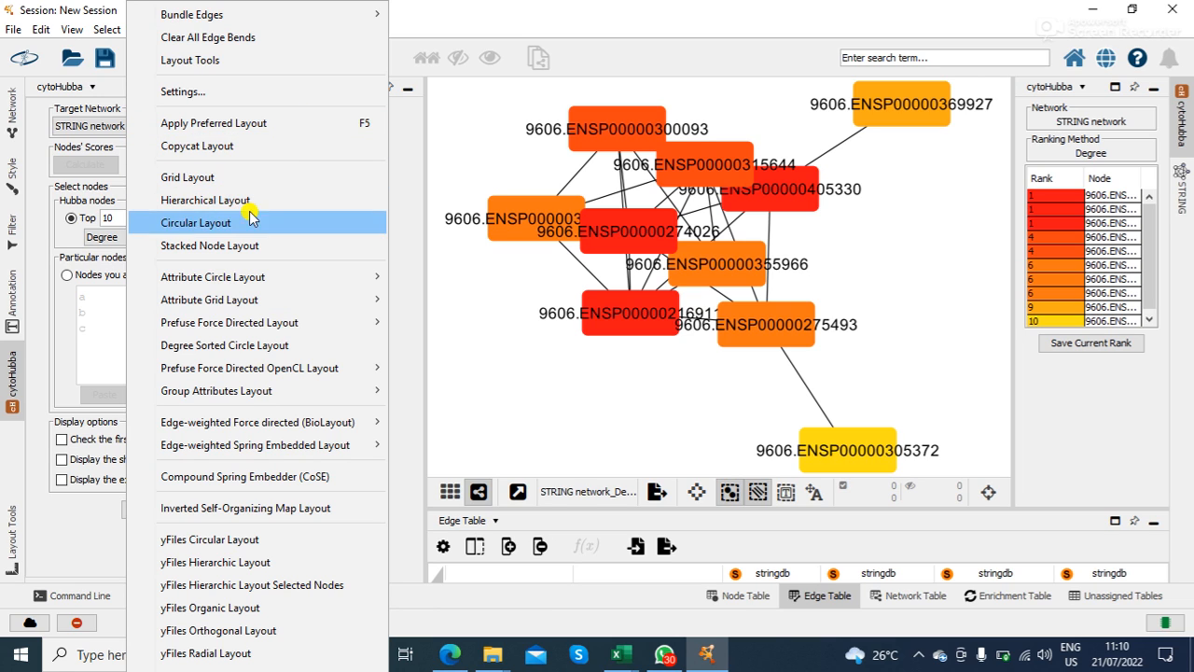
mouse_move(264, 389)
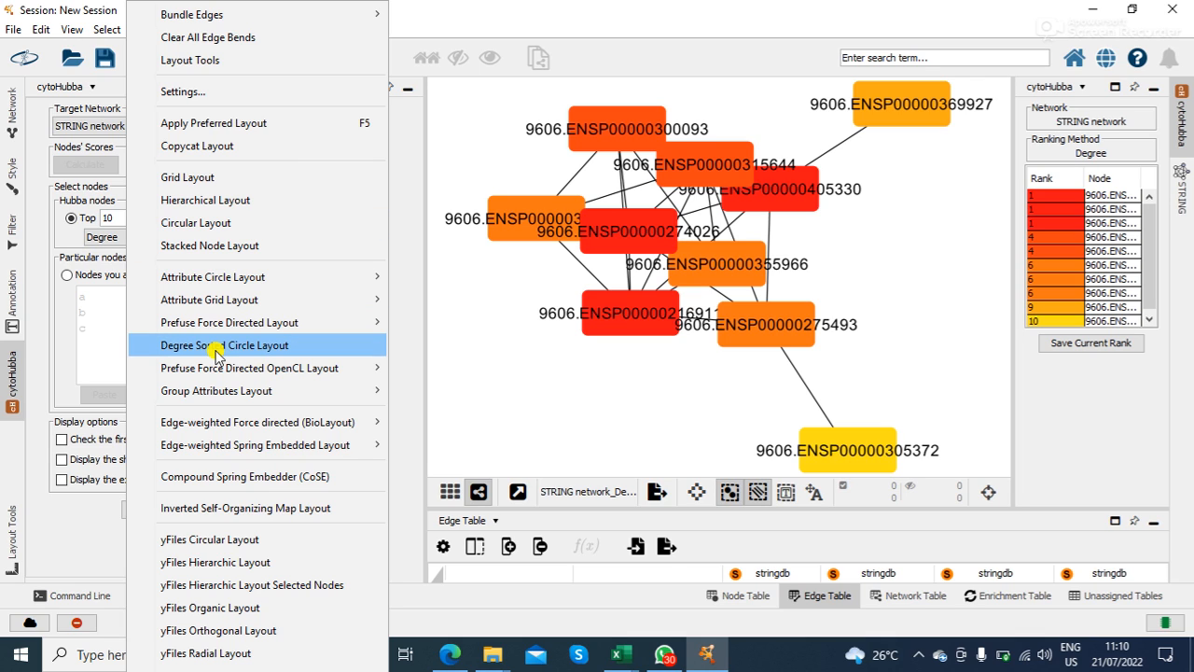
mouse_move(250, 425)
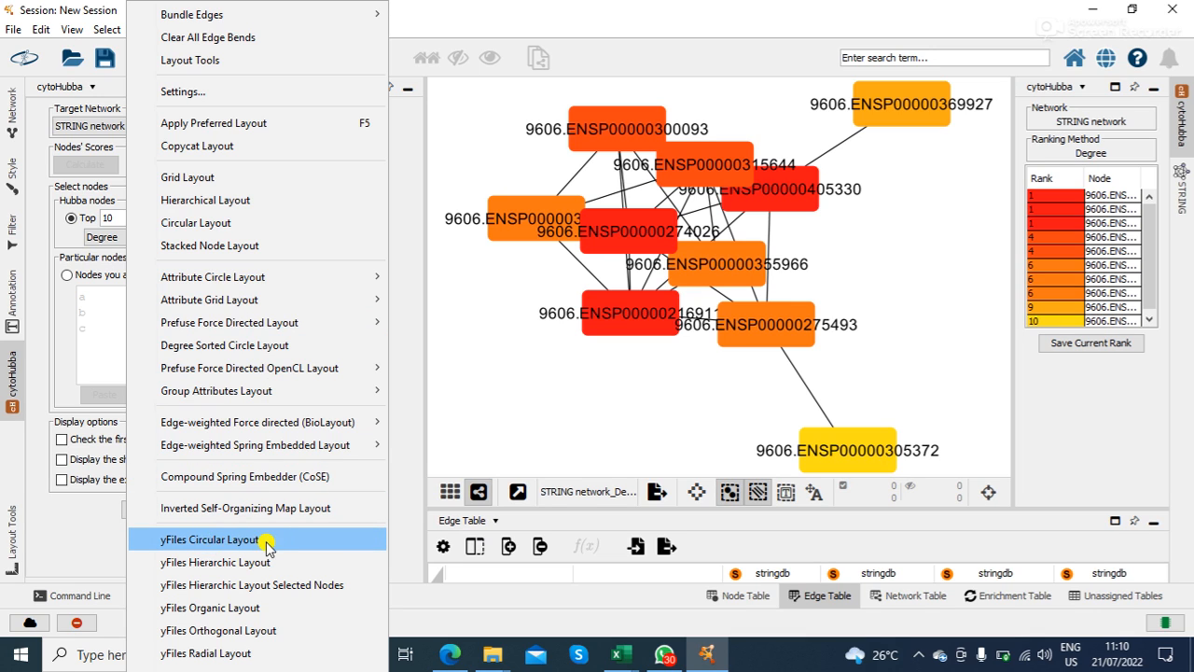
click(292, 539)
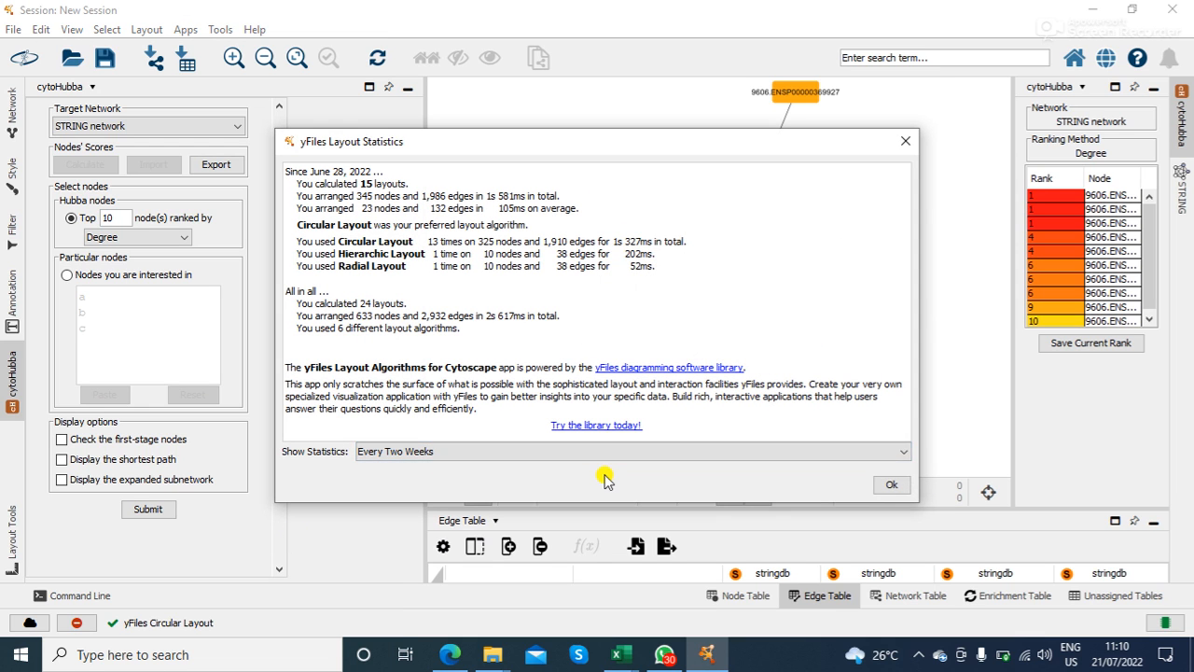
click(892, 484)
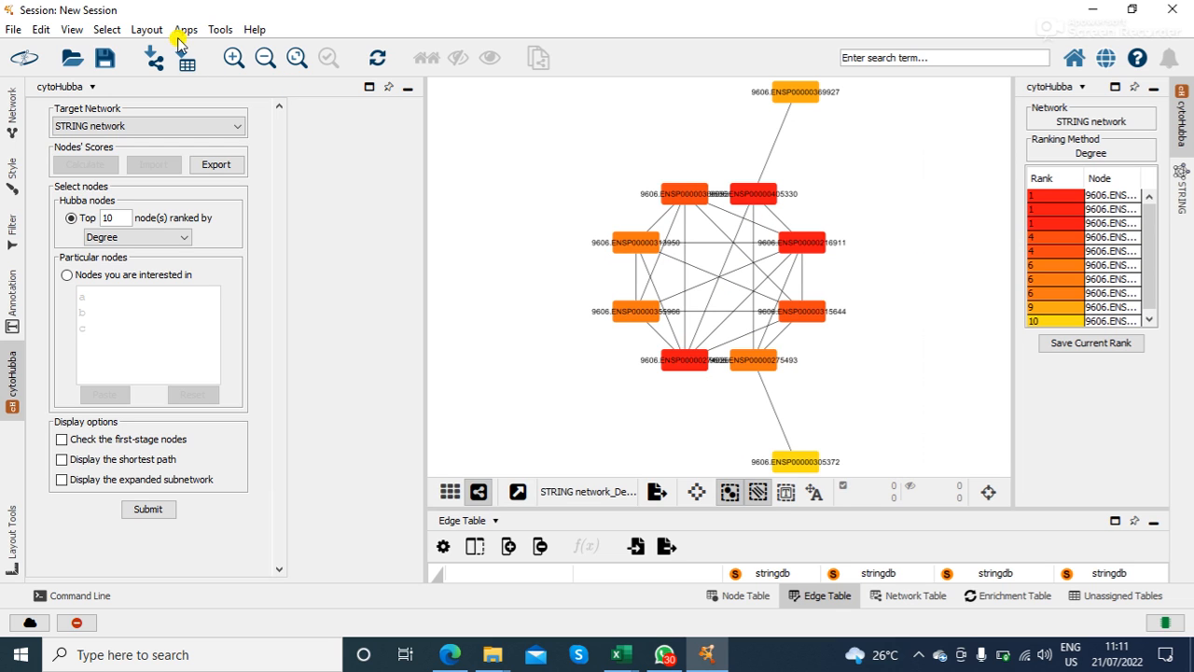
click(145, 29)
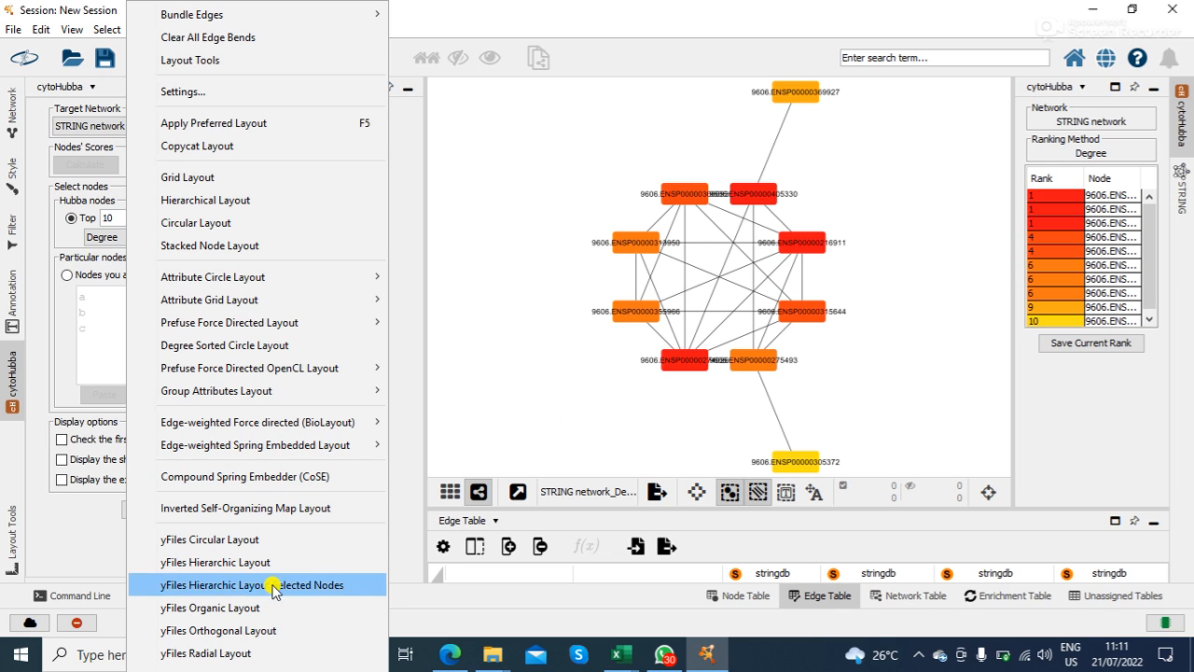
click(490, 265)
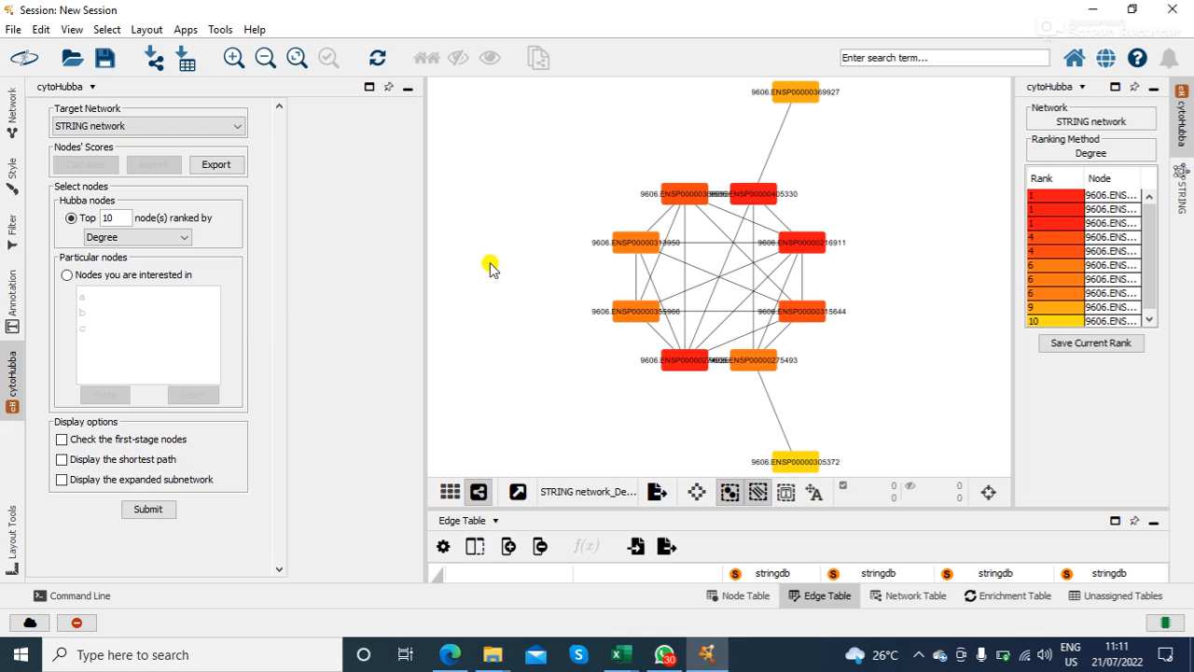
Enable the first-stage nodes and shortest path display options in cytoHubba and submit the top 10 Degree selection.
click(60, 440)
click(62, 459)
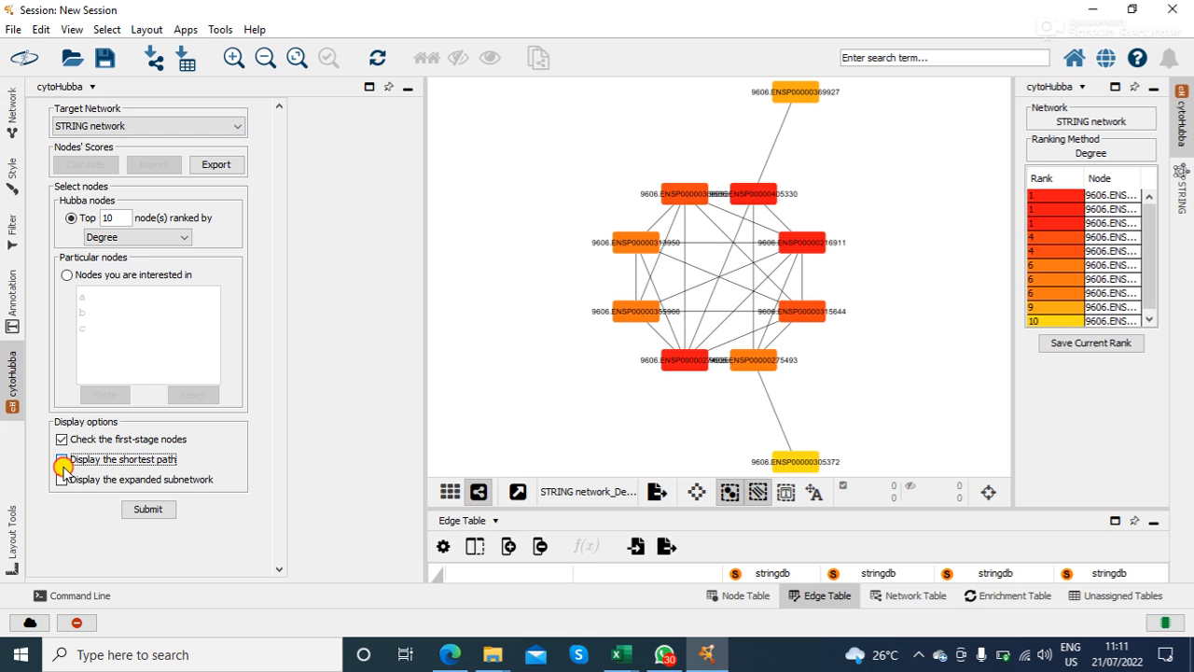
click(160, 513)
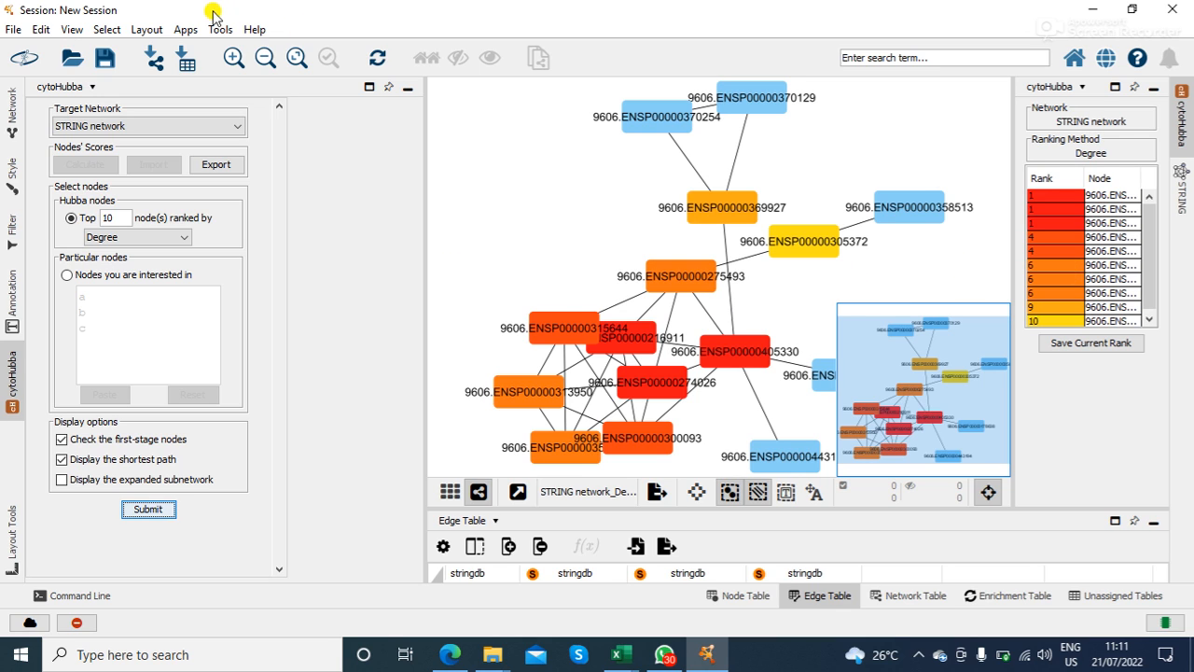
Arrange the expanded hub network with the yFiles Circular Layout, hide its overview and look through the ranked nodes.
click(146, 29)
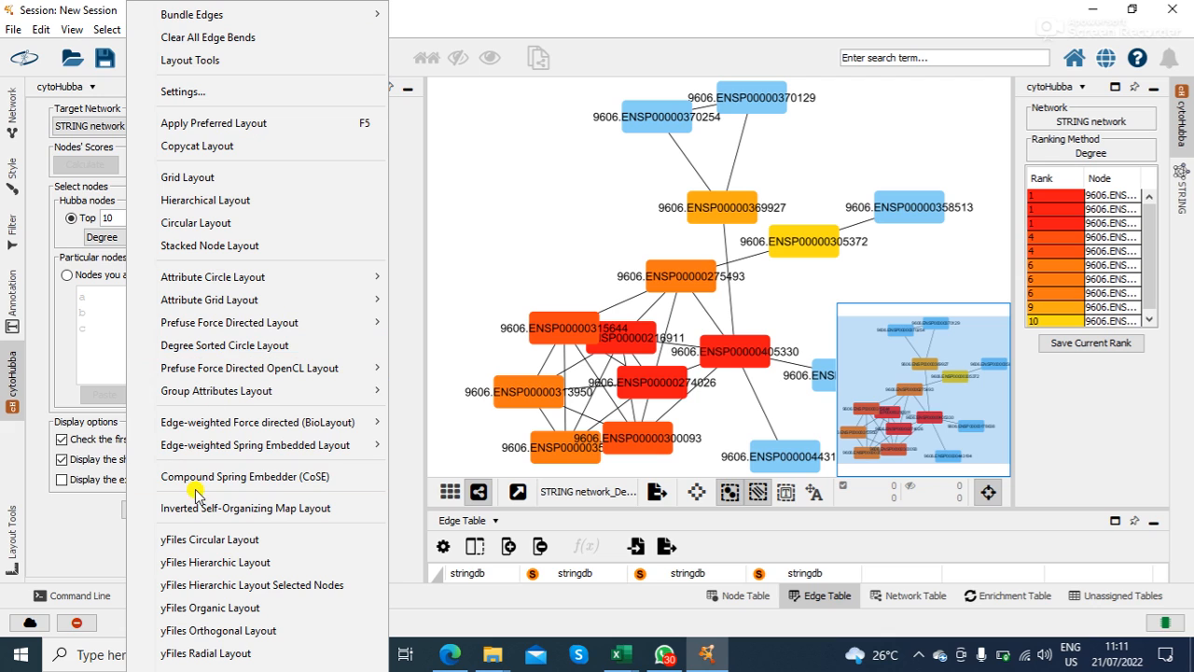
click(194, 539)
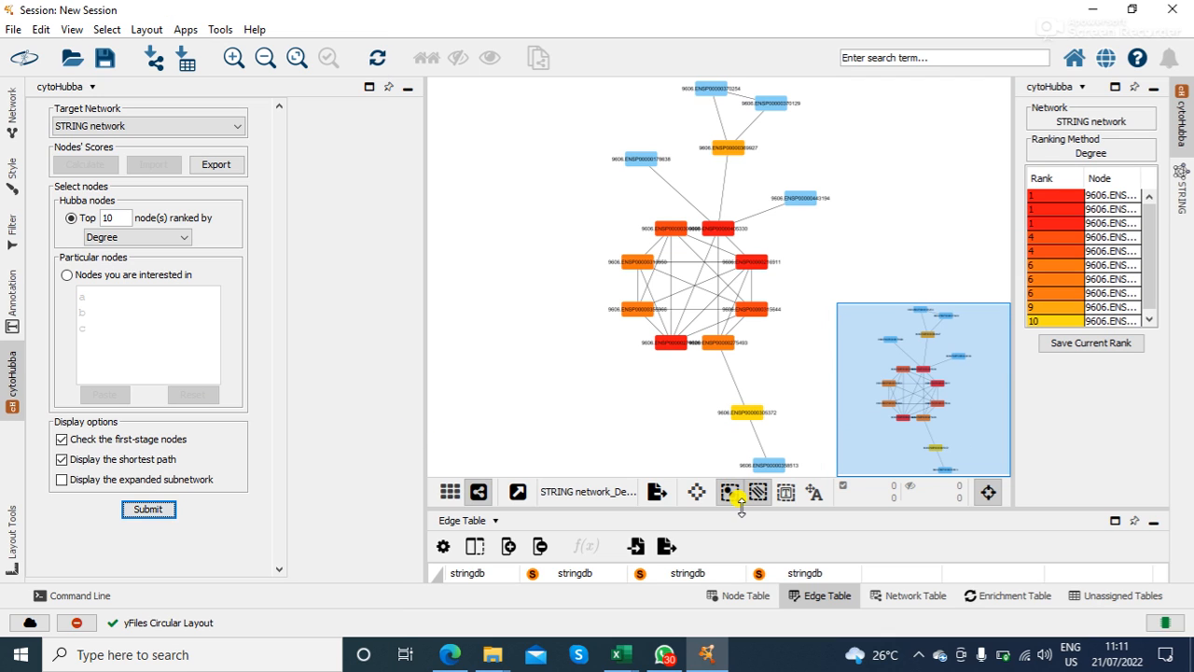
click(986, 495)
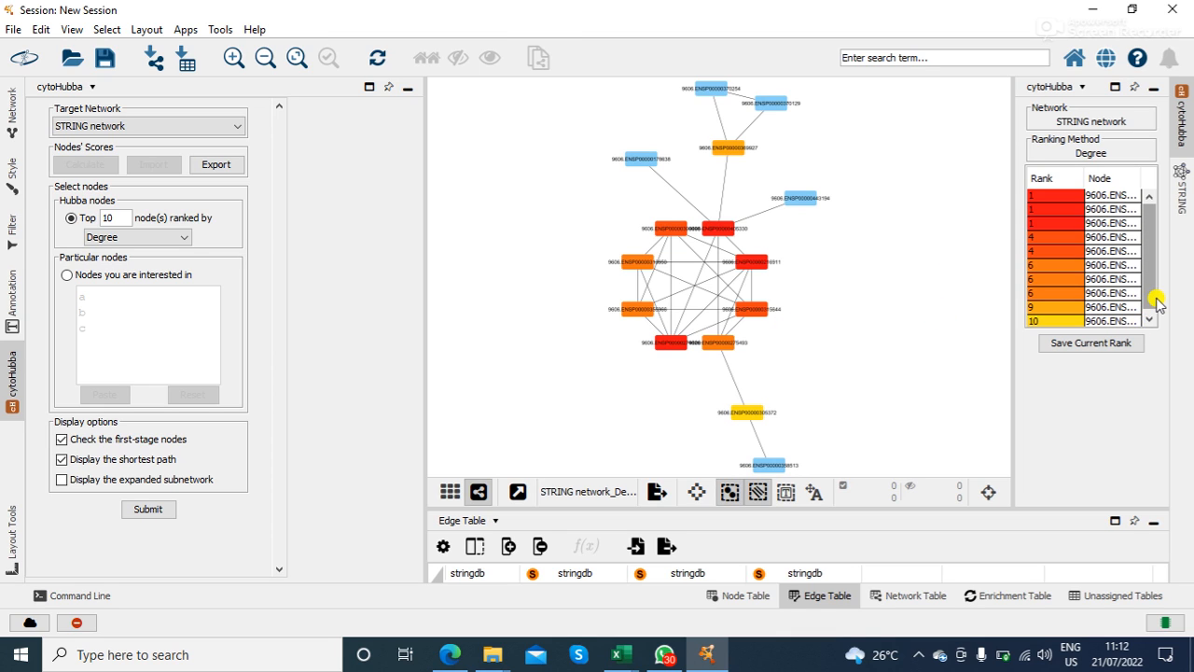
drag(1156, 304, 1152, 216)
Turn off first-stage nodes and shortest path, and resubmit to return to the plain top 10 Degree network.
click(61, 440)
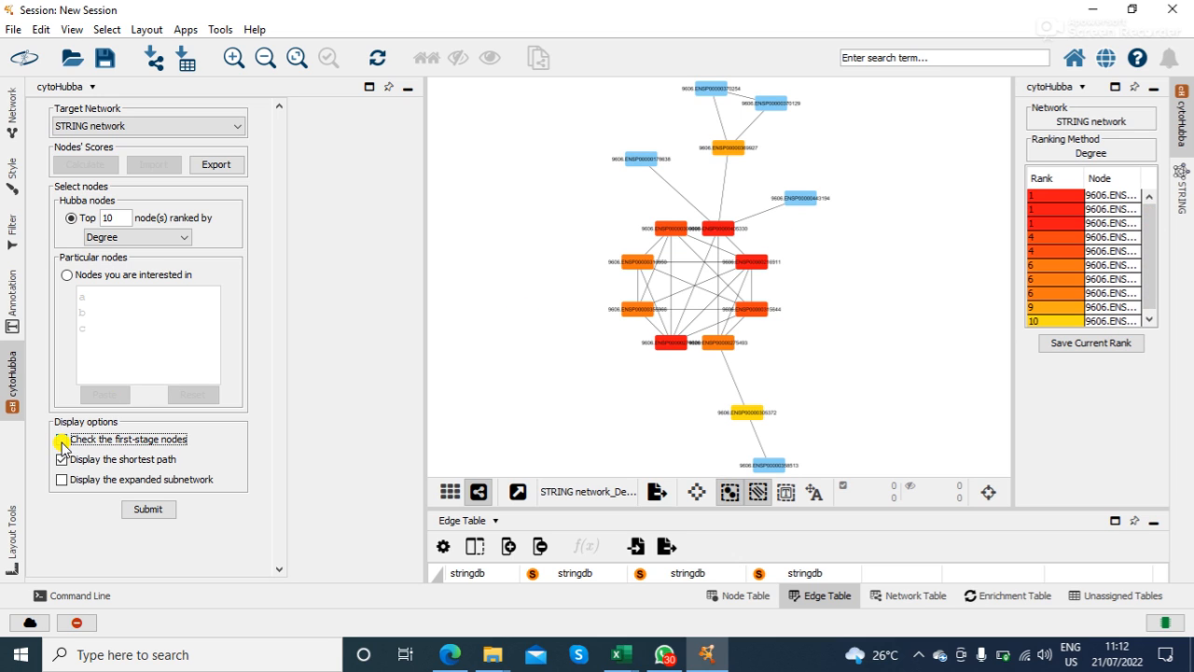
click(62, 459)
click(156, 515)
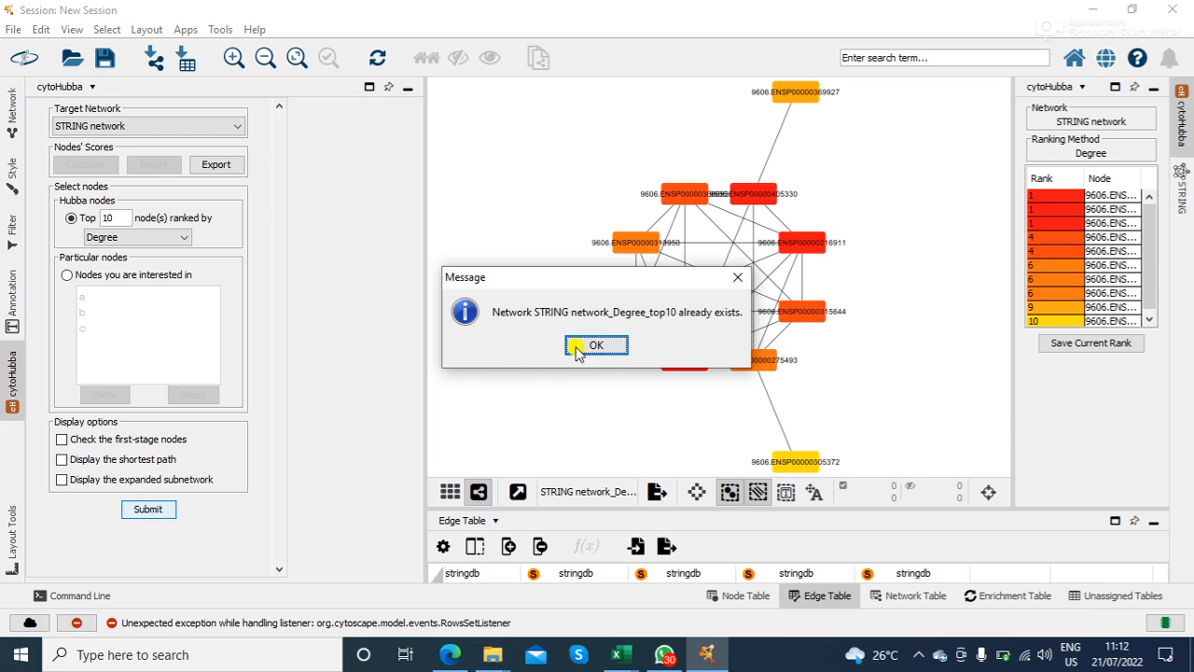
click(597, 345)
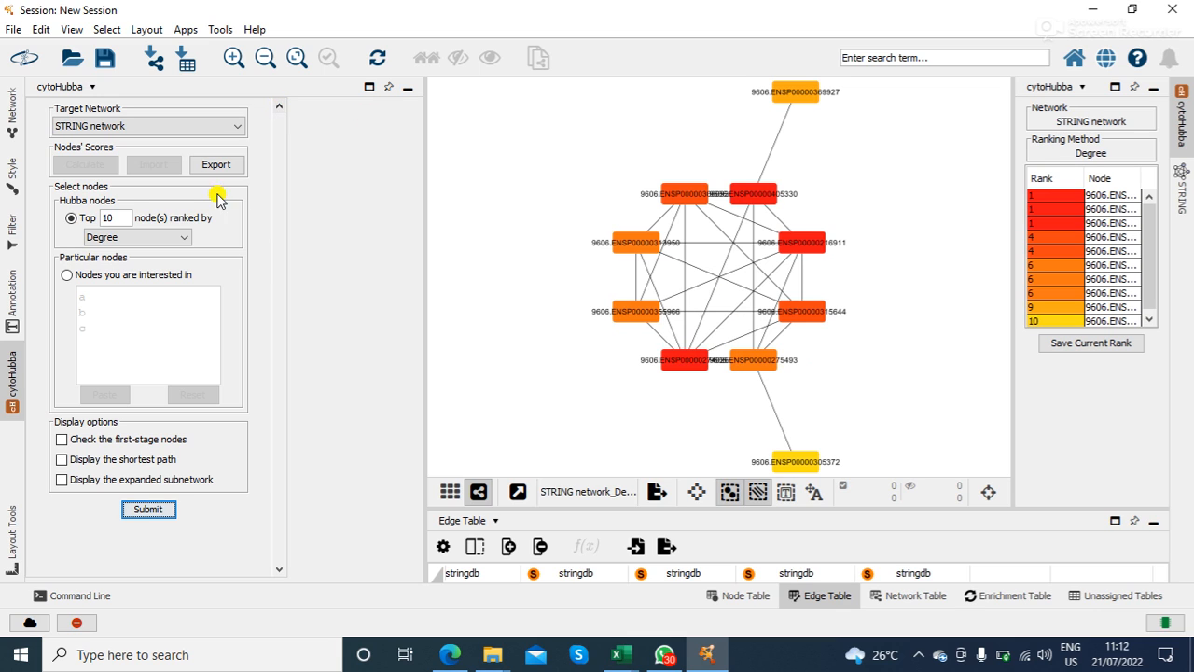
Look through the default style's node, edge and network properties, and expand the node Label mapping.
click(11, 172)
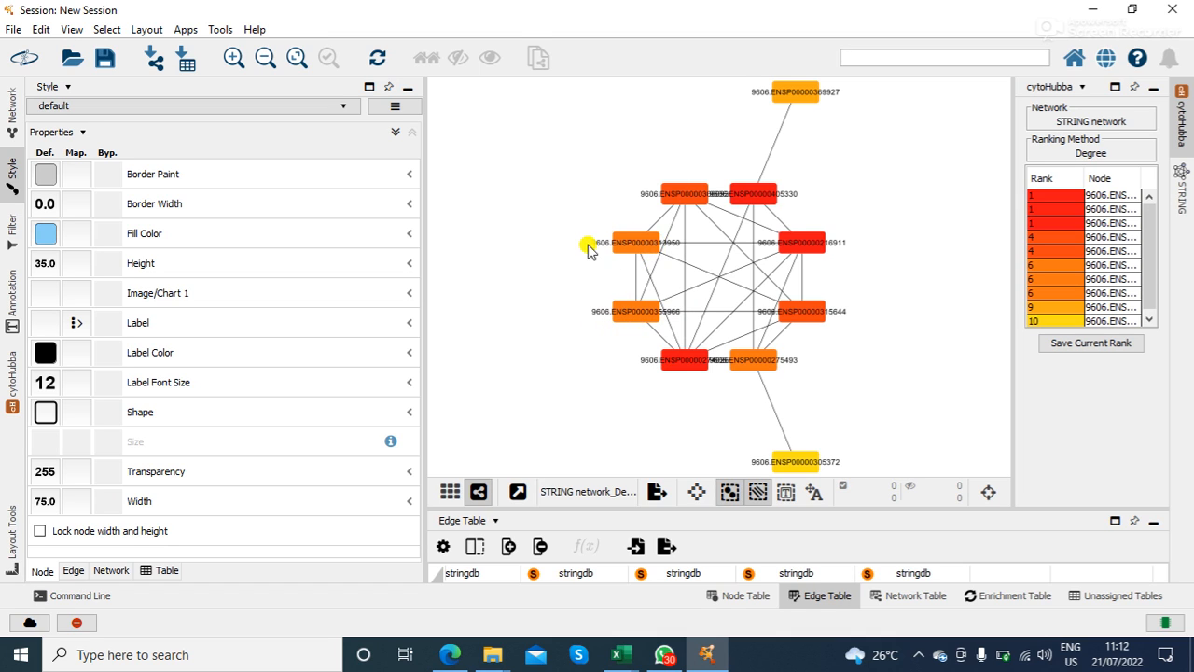
click(76, 510)
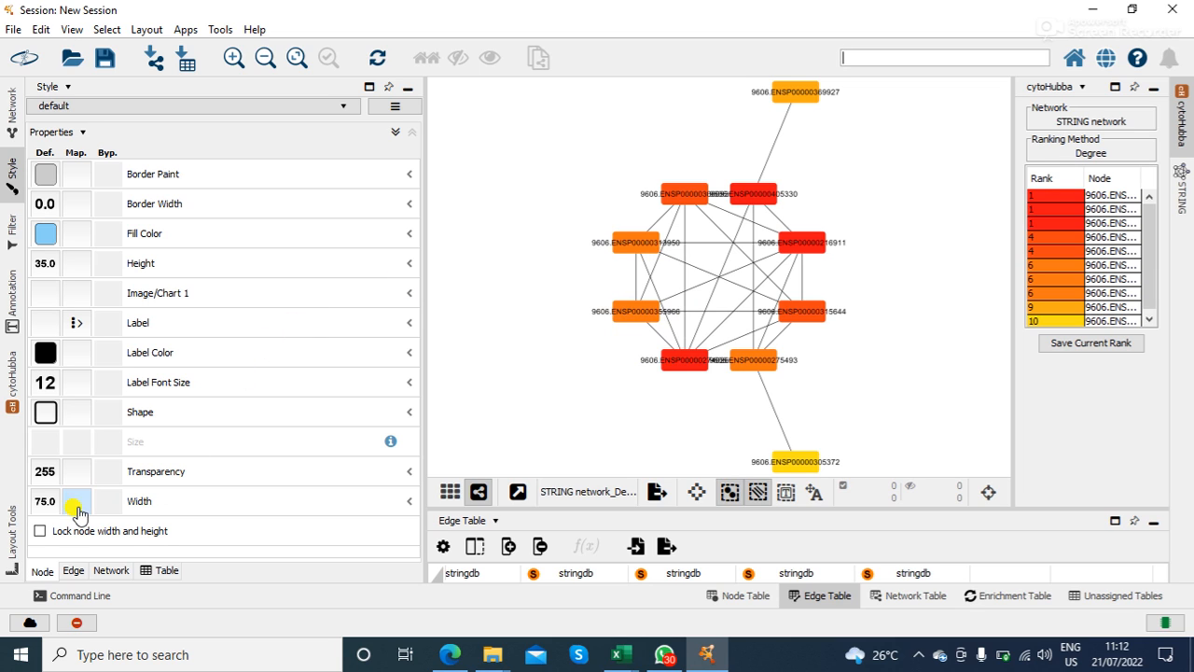
click(70, 571)
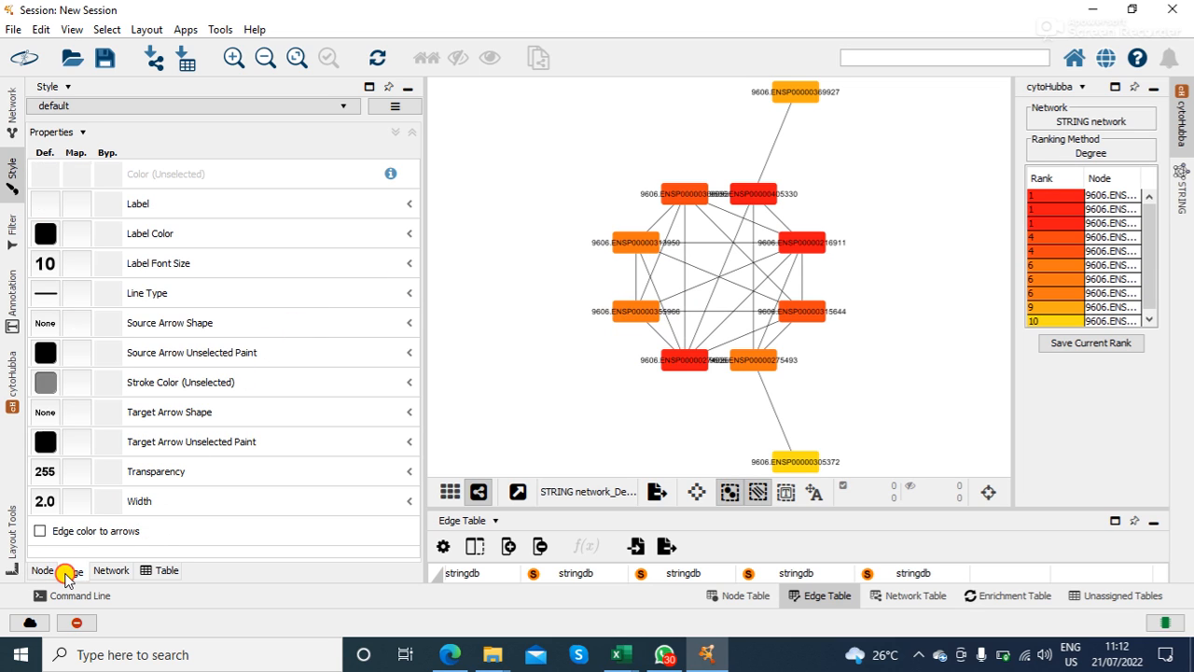
click(115, 571)
click(42, 570)
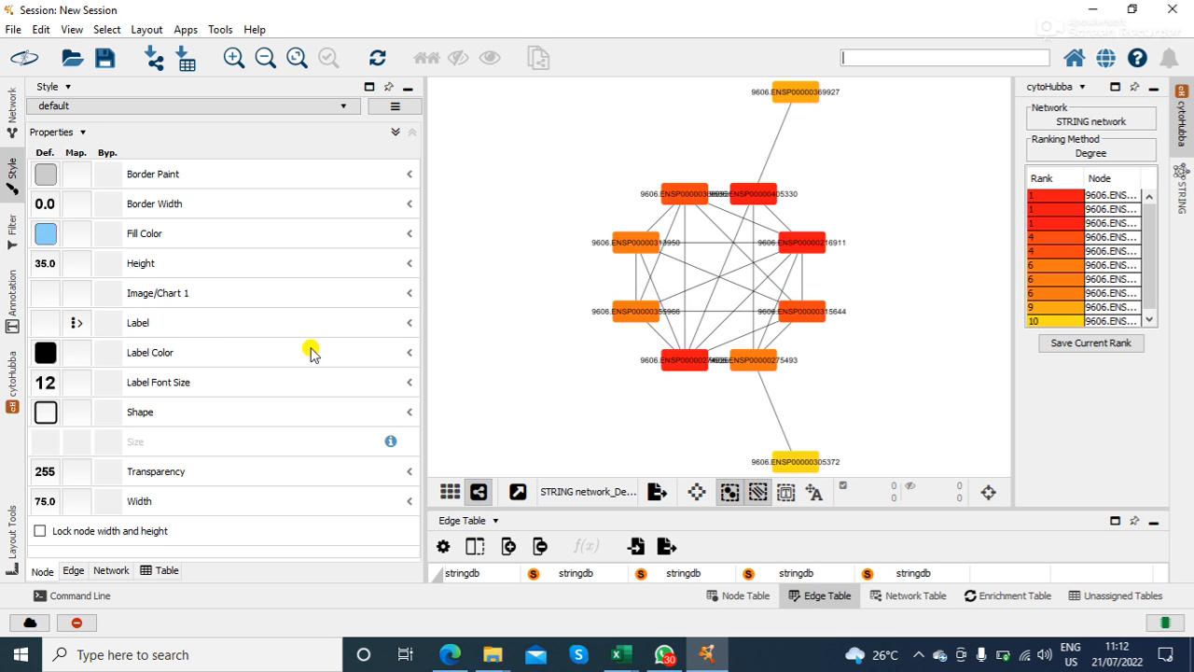
click(295, 320)
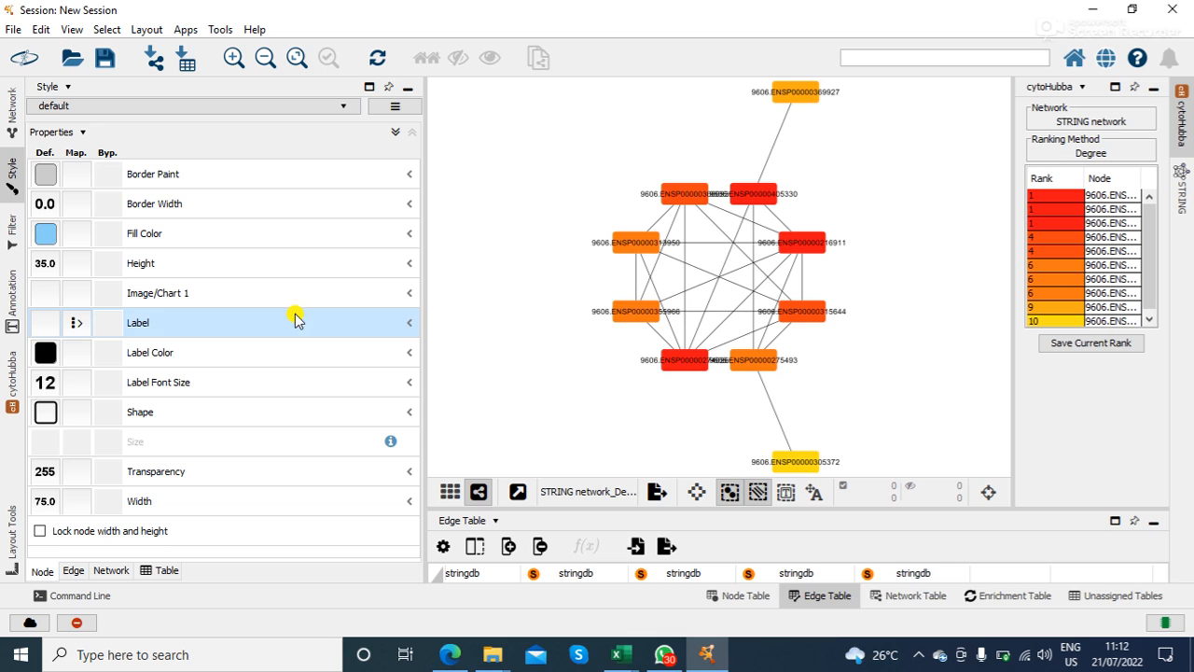
click(408, 324)
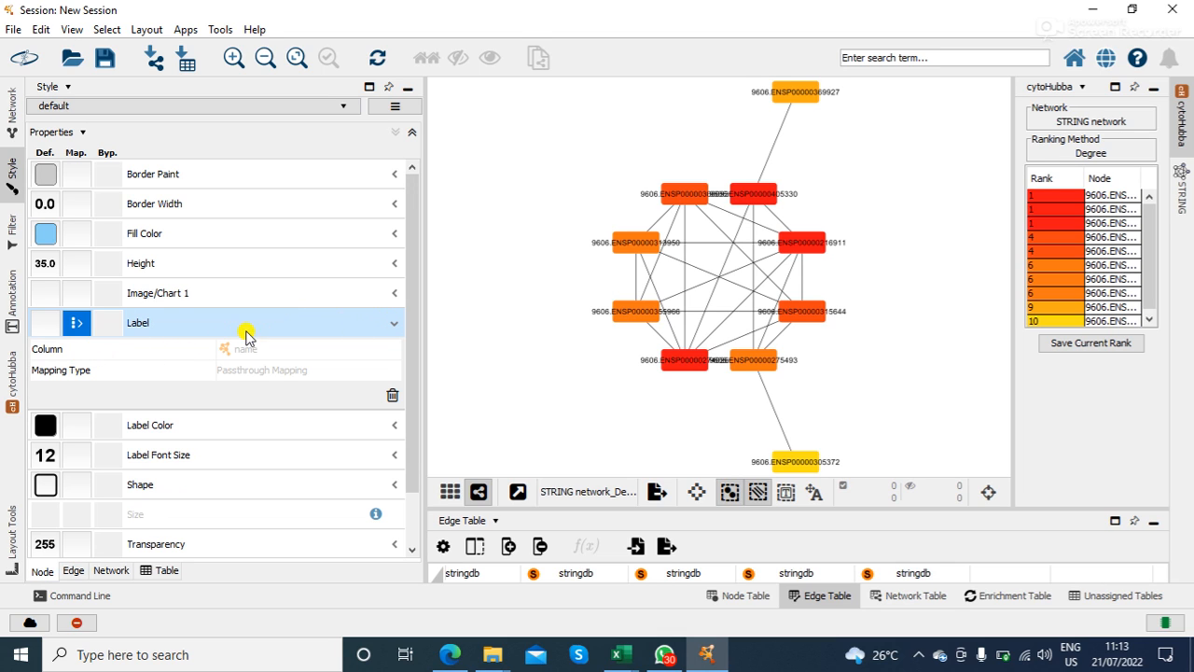
Try to map the node labels to the display name column and dismiss the low-battery warning.
click(140, 350)
click(281, 349)
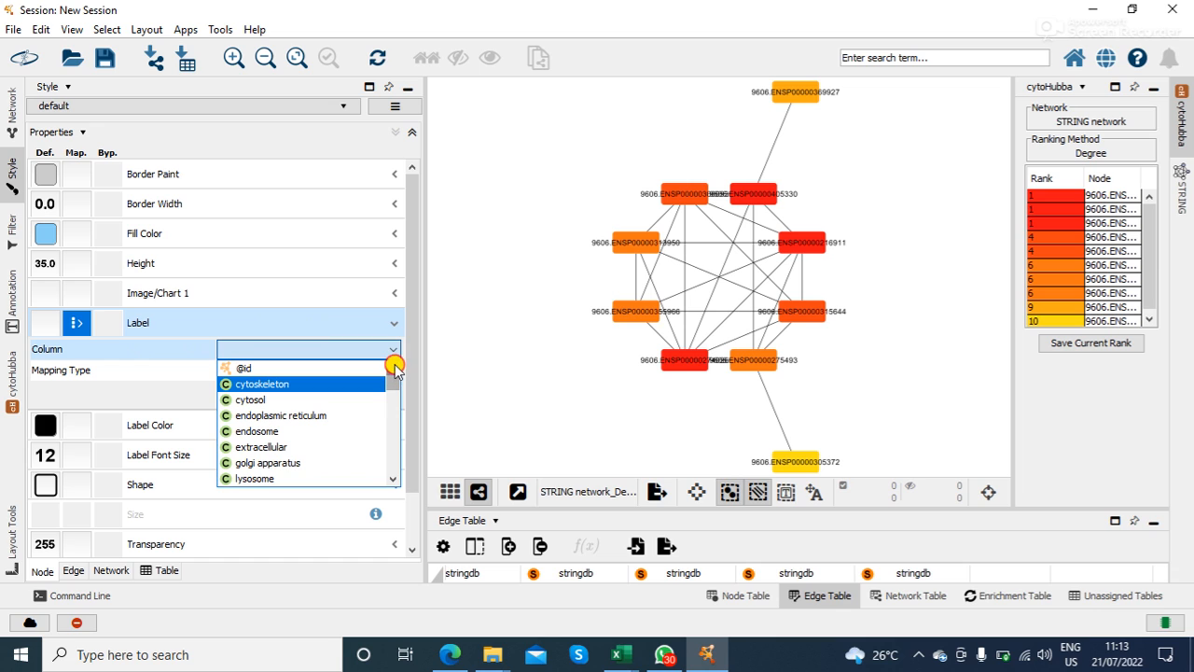
click(392, 478)
click(392, 479)
click(393, 482)
click(393, 481)
click(392, 481)
click(392, 482)
click(393, 482)
click(393, 481)
click(393, 481)
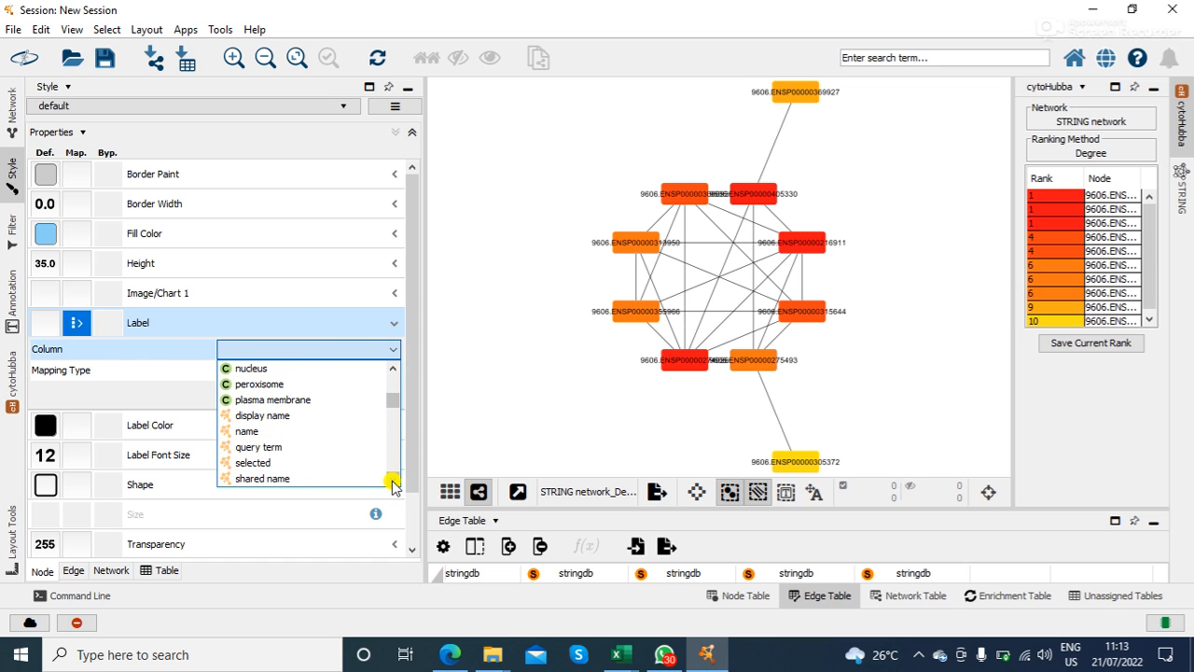
click(265, 416)
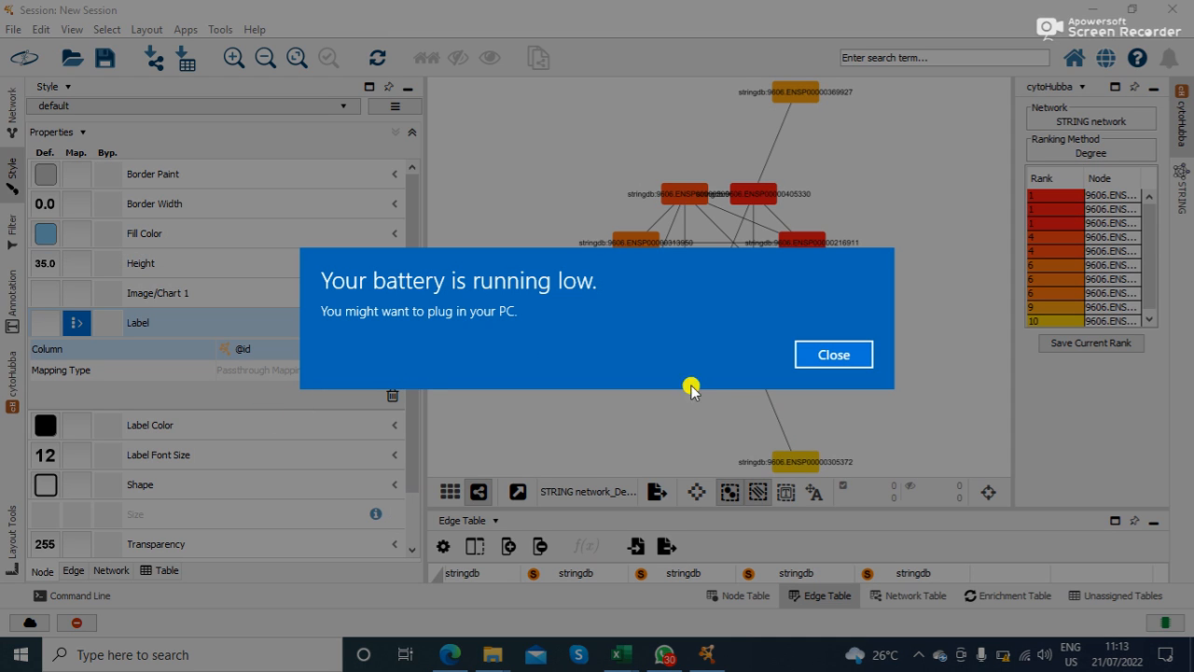
click(829, 354)
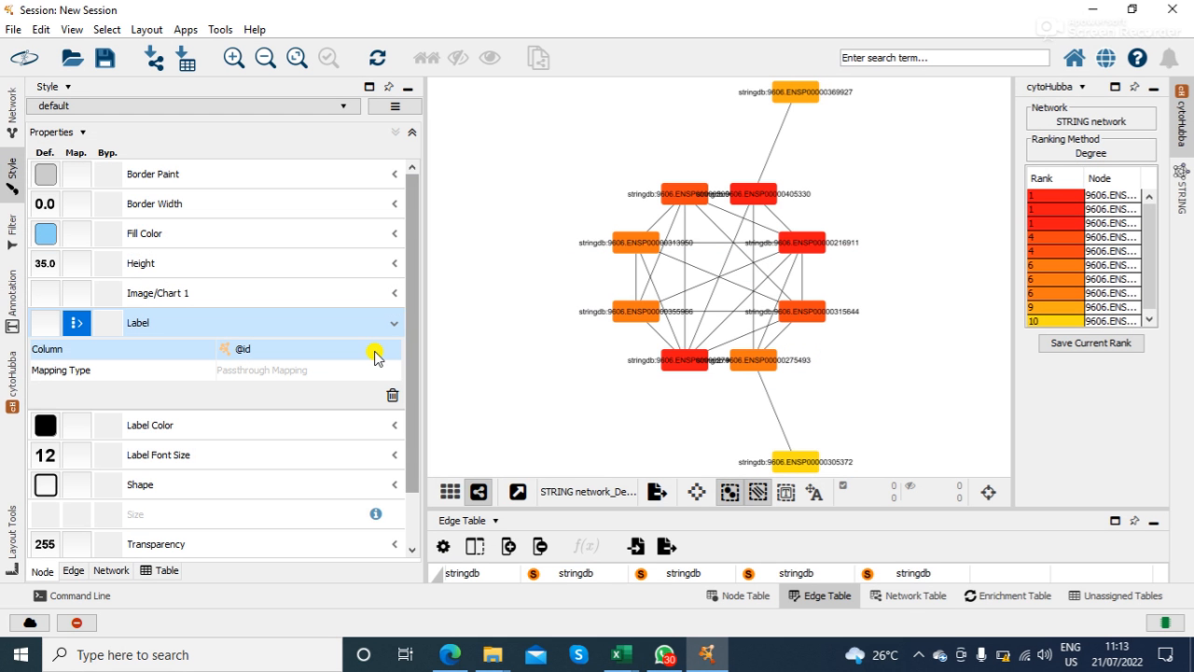
Map the node labels to the display name column with passthrough mapping.
click(321, 360)
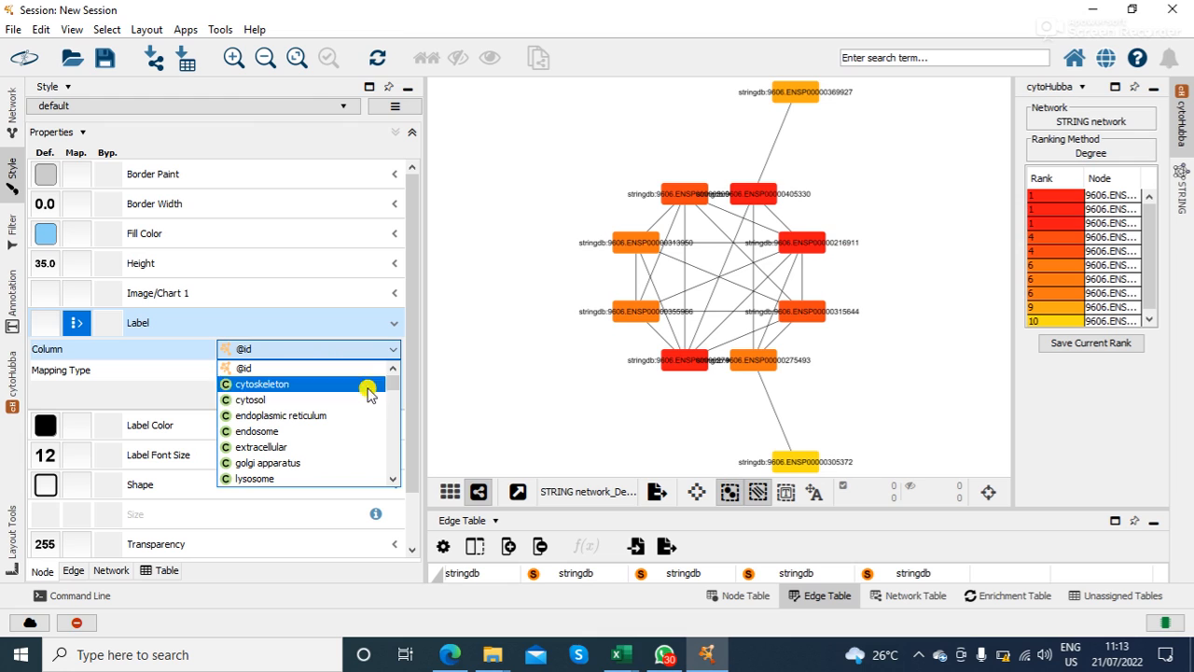
click(392, 478)
click(392, 479)
scroll(392, 479, down, 4)
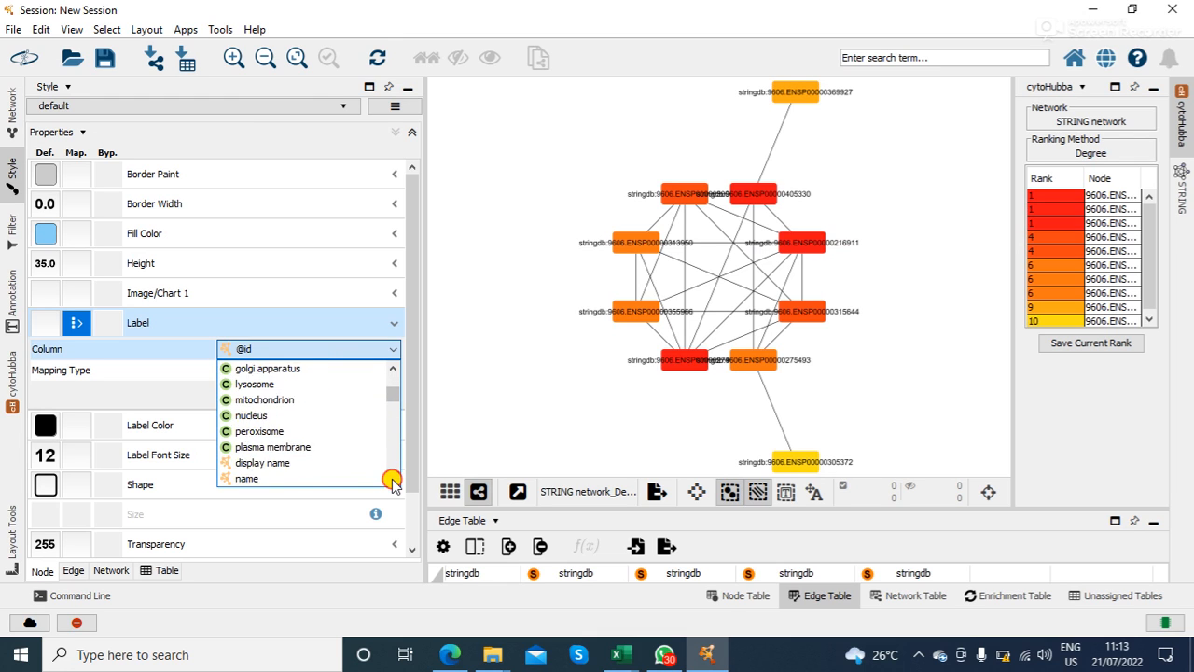
click(392, 367)
click(392, 367)
click(392, 367)
click(392, 368)
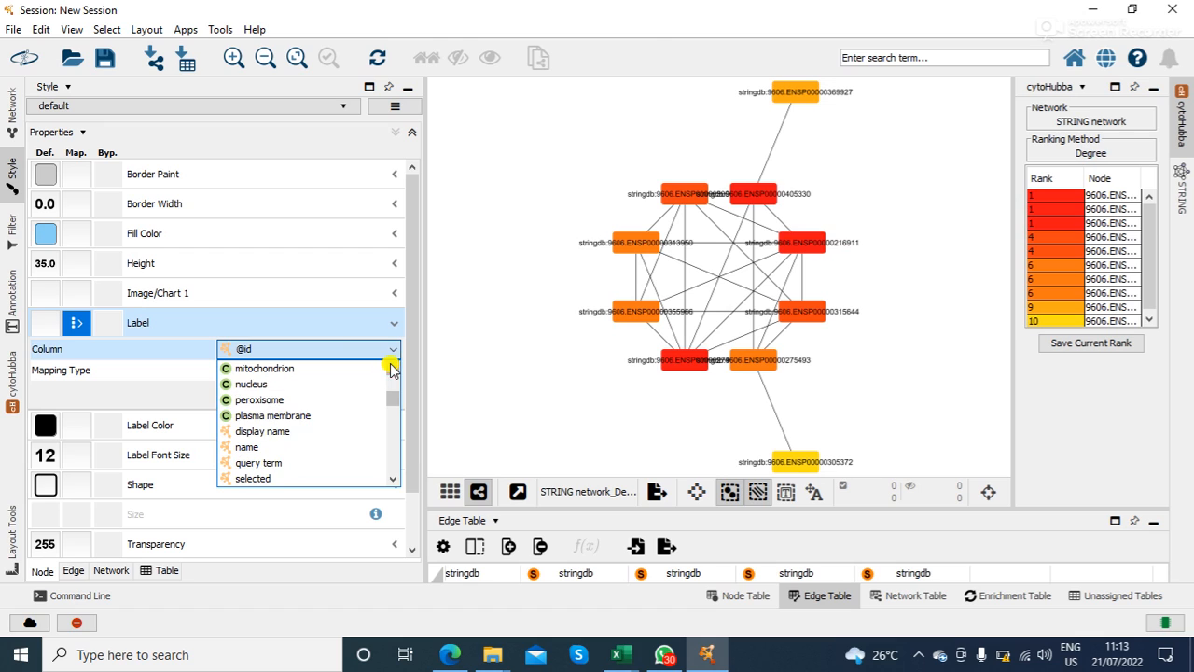
click(287, 431)
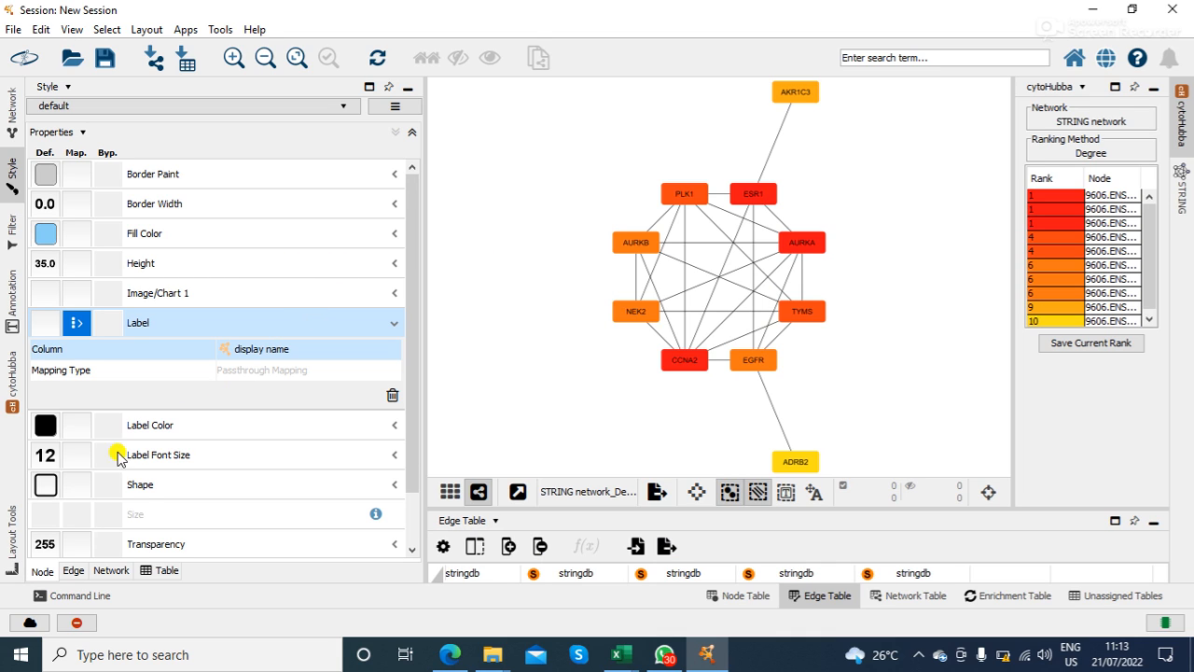
Change the default node shape to Ellipse.
click(137, 487)
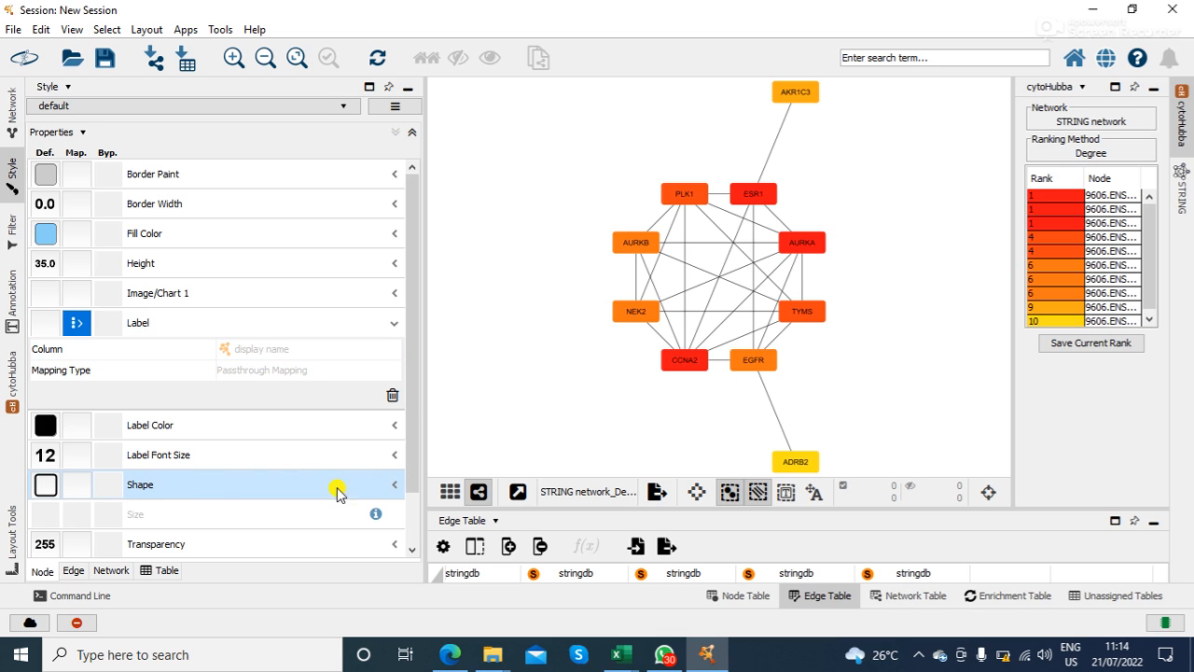
click(44, 485)
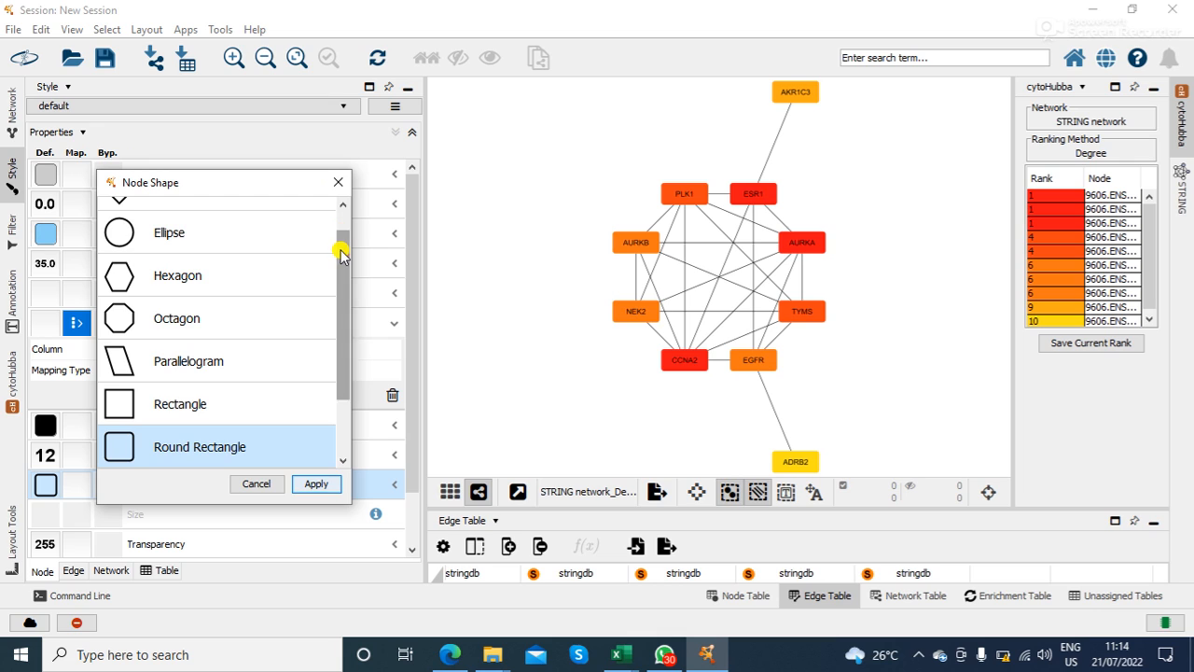
scroll(339, 241, up, 1)
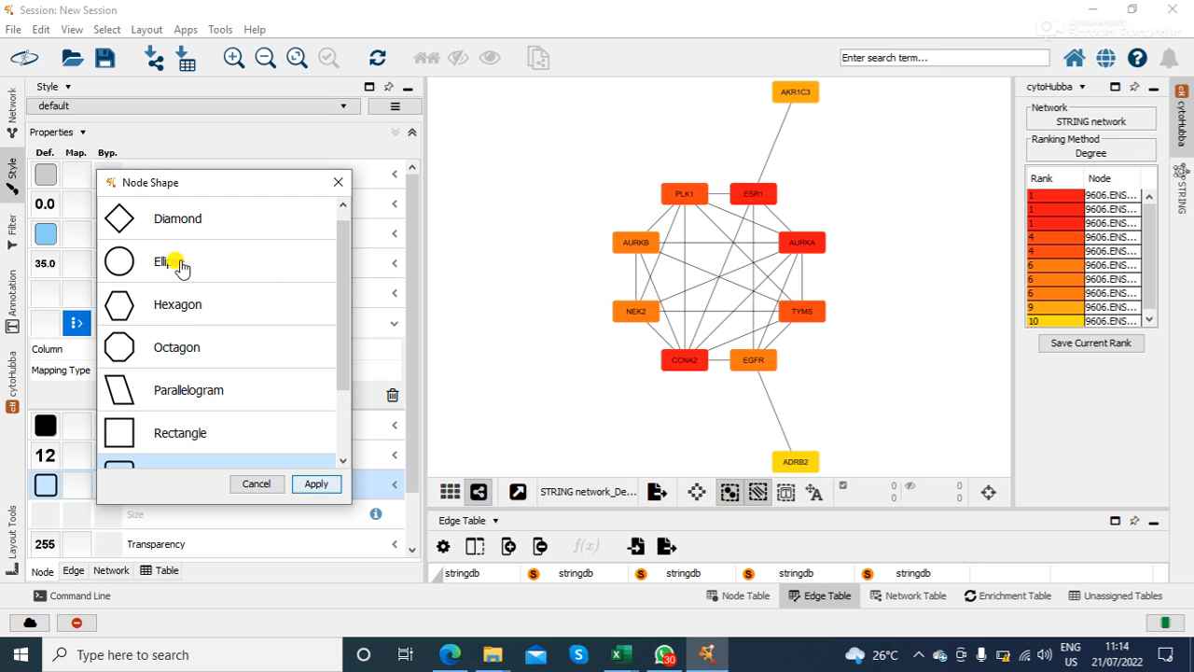
click(181, 267)
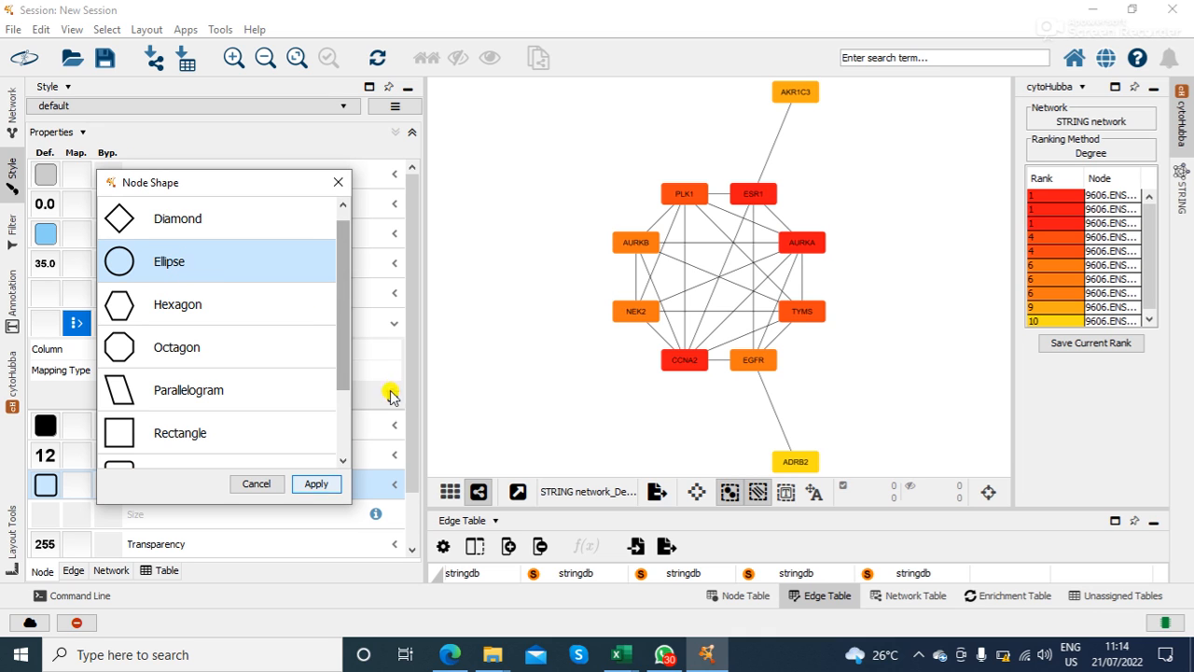
click(317, 483)
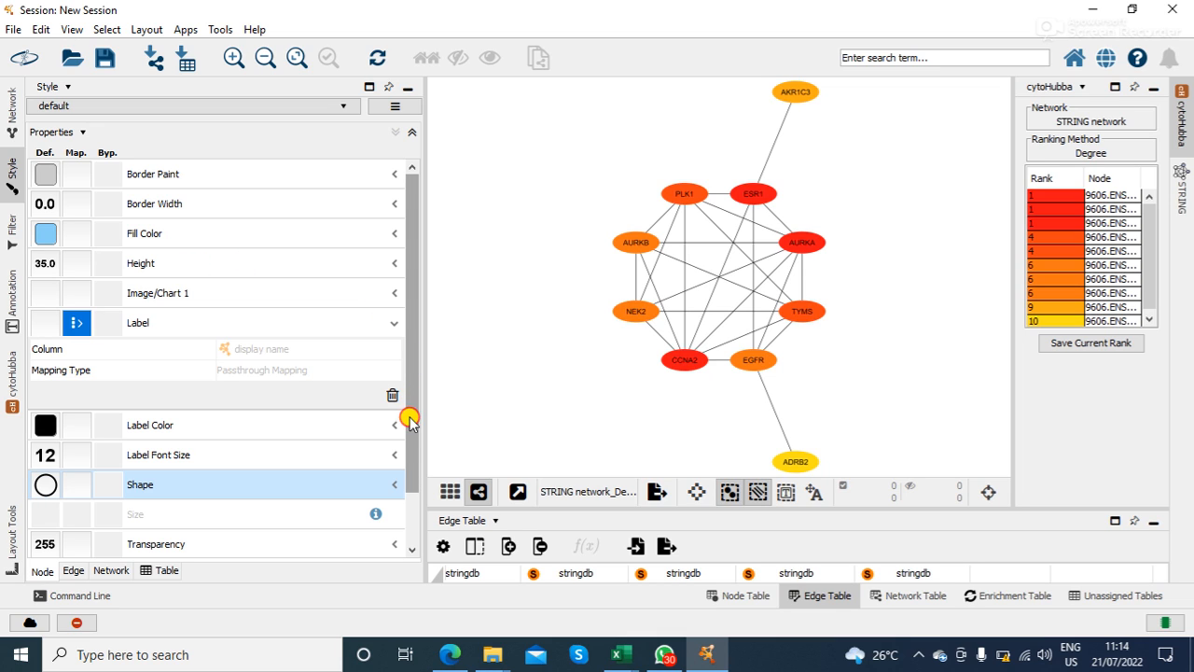
Set the default node height to 75 so the ellipses match the node width.
click(143, 263)
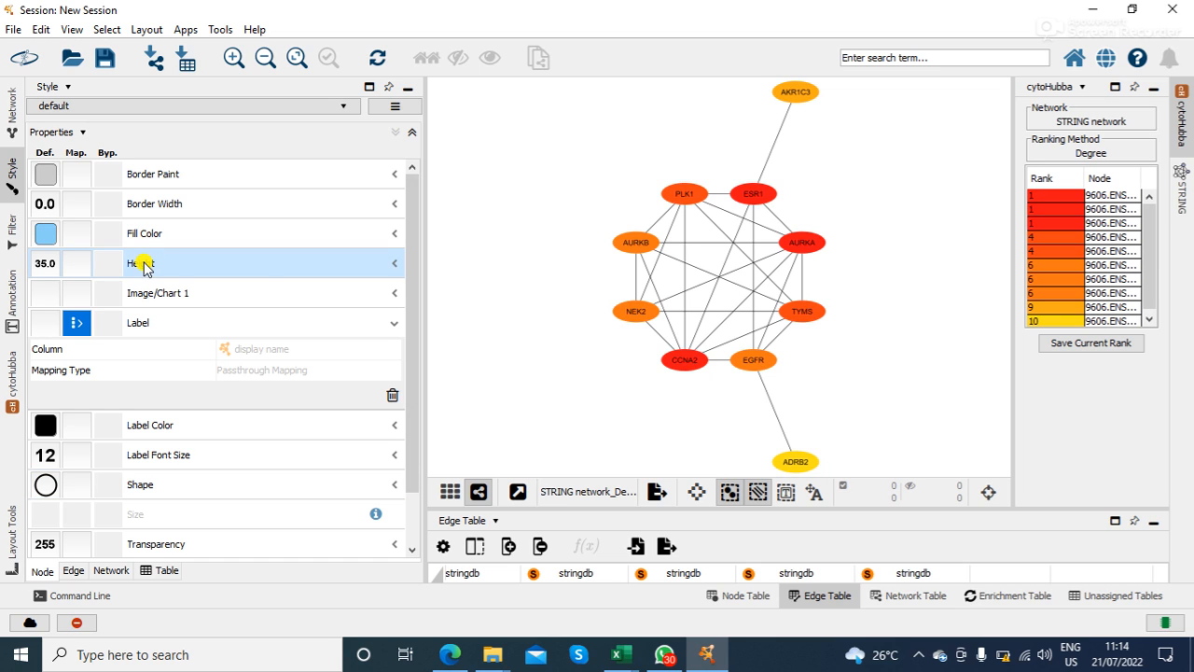
drag(410, 358, 405, 445)
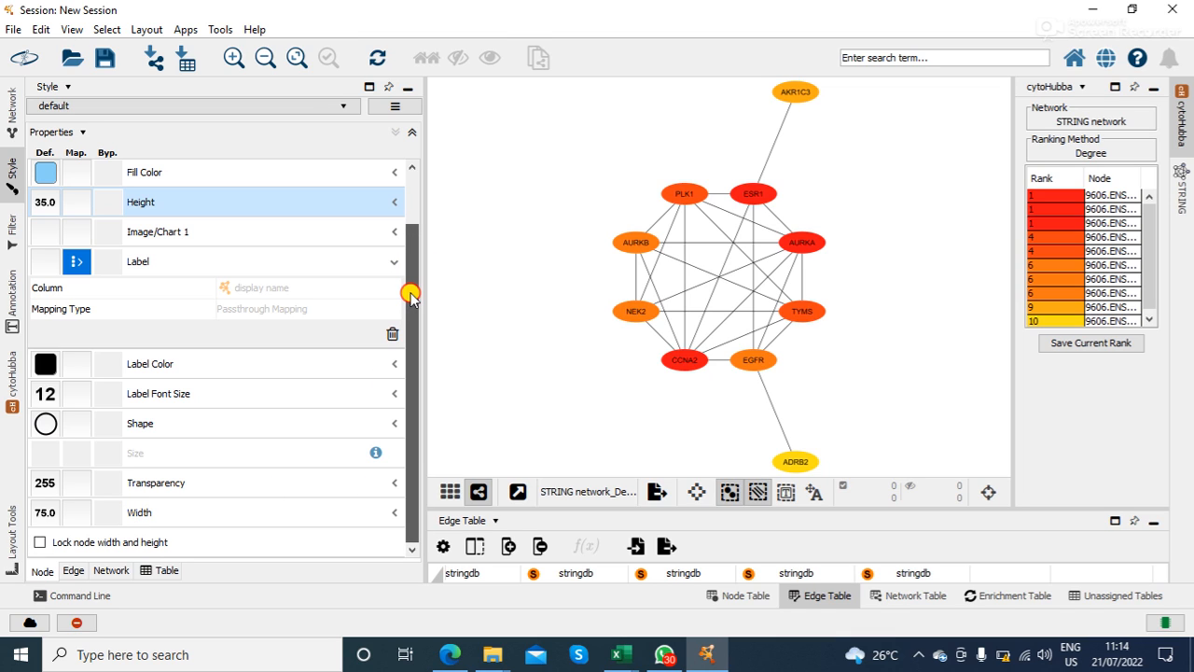
click(46, 205)
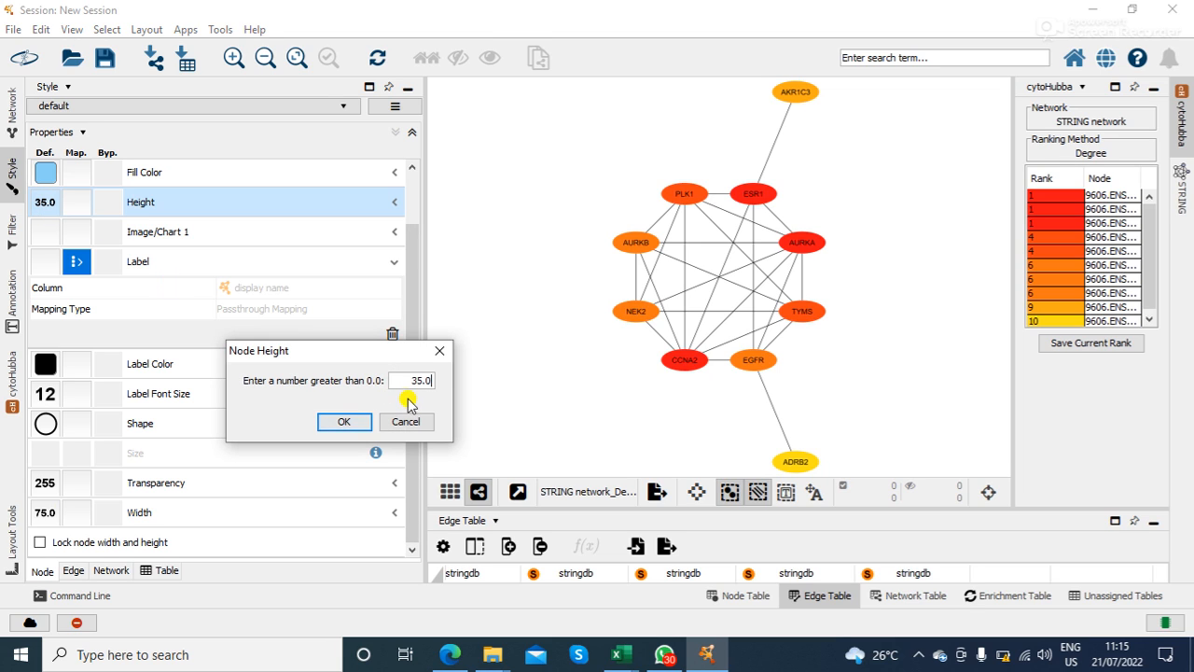
drag(402, 379, 458, 380)
text(75)
key(Return)
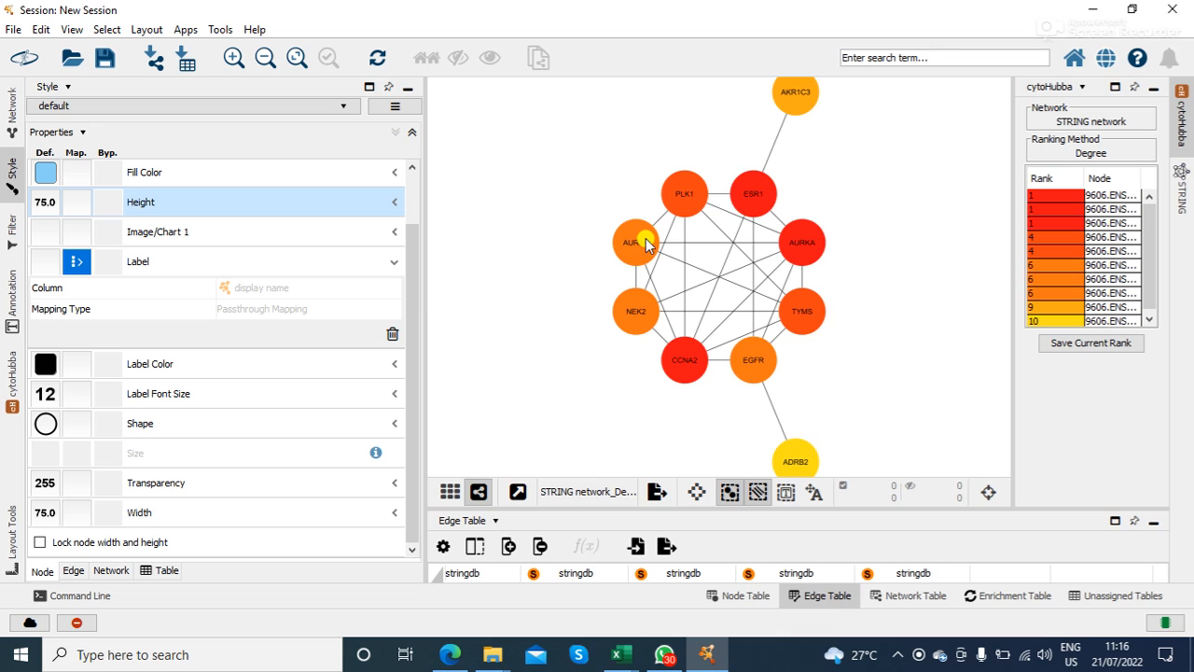
Select nodes from rank 1 through rank 9 in the cytoHubba ranking to locate them in the network.
click(1107, 194)
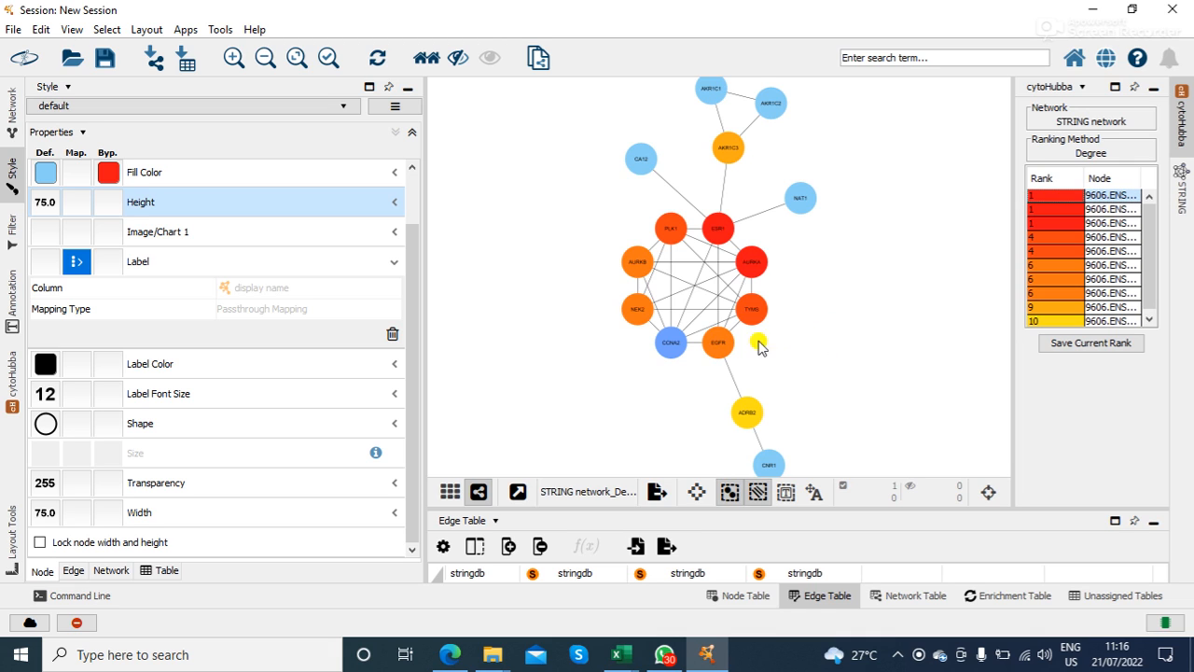
click(752, 310)
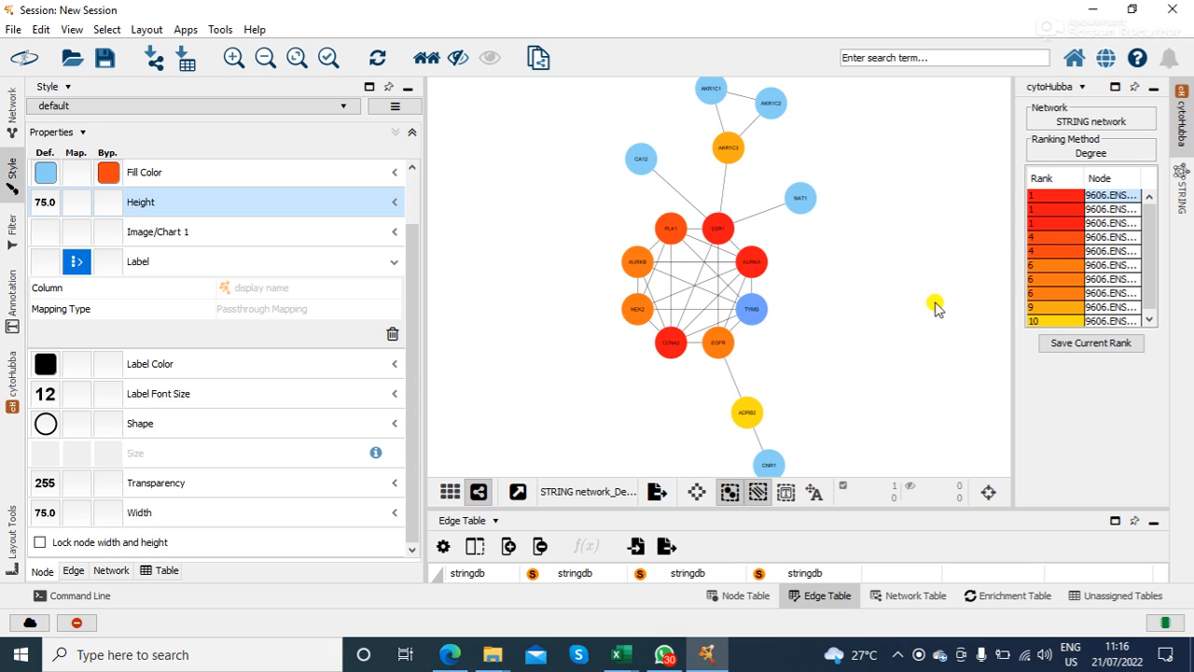
click(1101, 209)
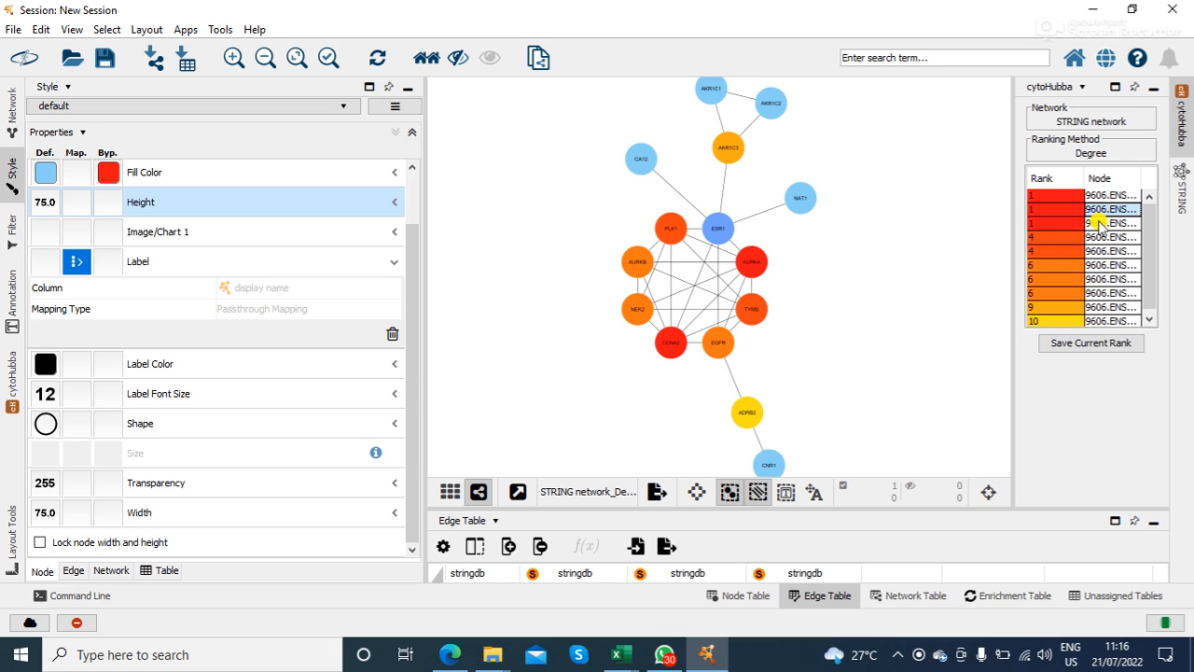
click(1099, 223)
drag(1098, 235, 1094, 280)
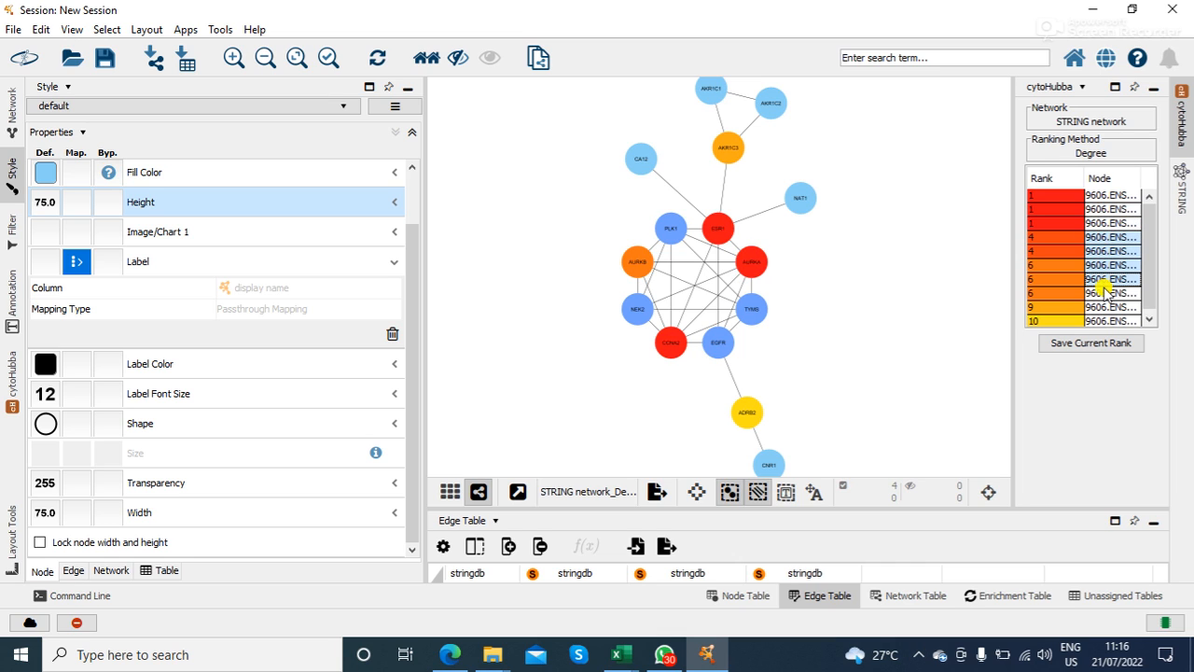
click(1103, 293)
click(1101, 307)
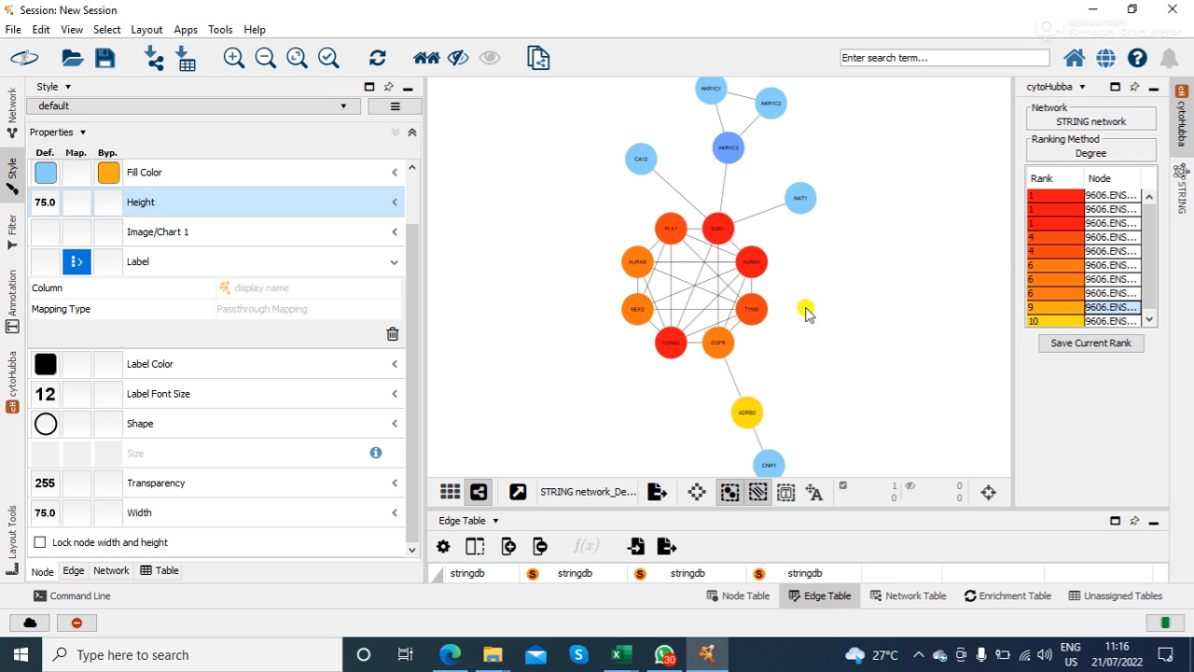
Examine the three rank 1 hub nodes in the network by selecting them individually in the Degree ranking.
click(1110, 195)
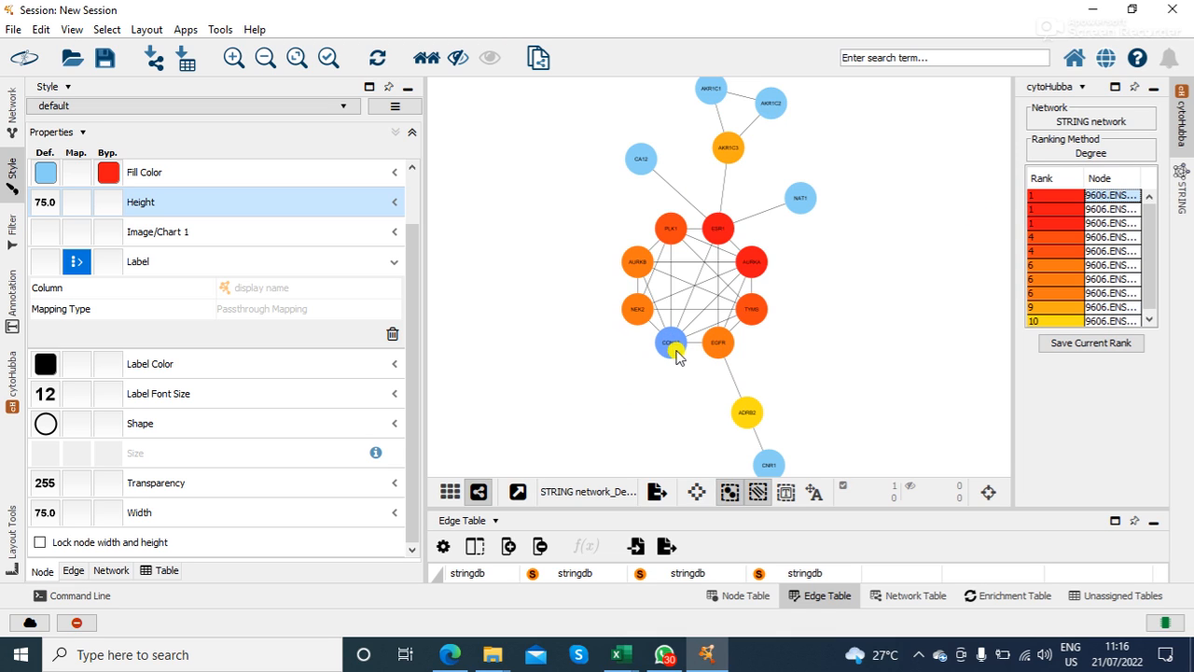
click(874, 331)
scroll(874, 332, up, 1)
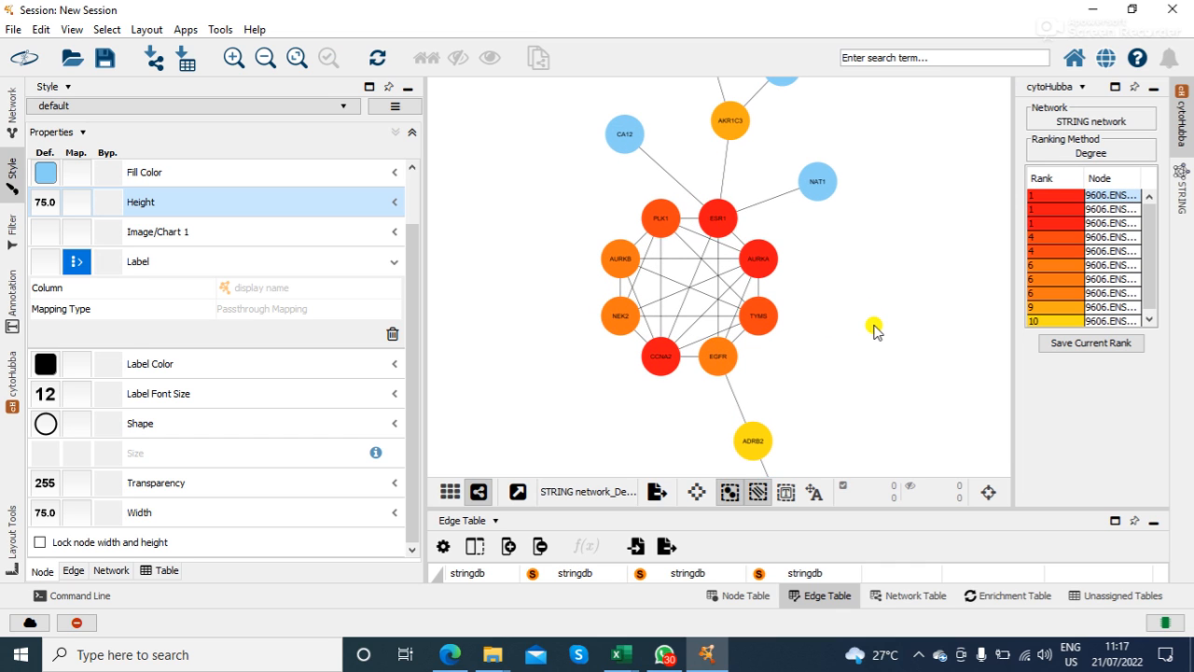
scroll(874, 331, up, 3)
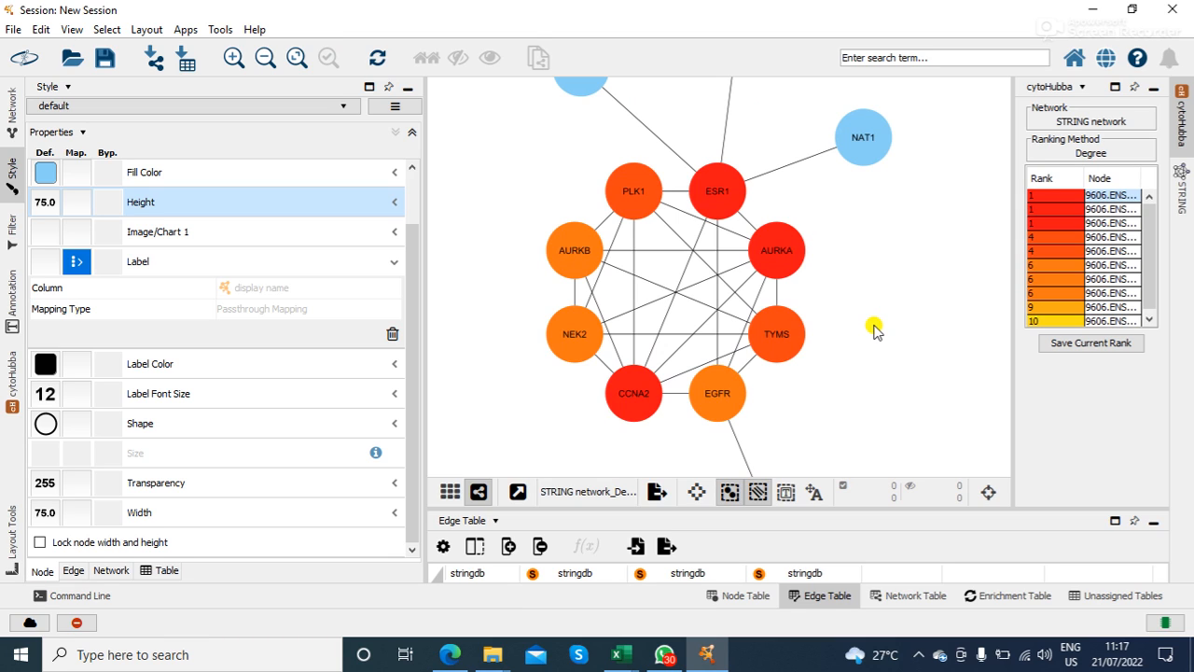
click(1103, 210)
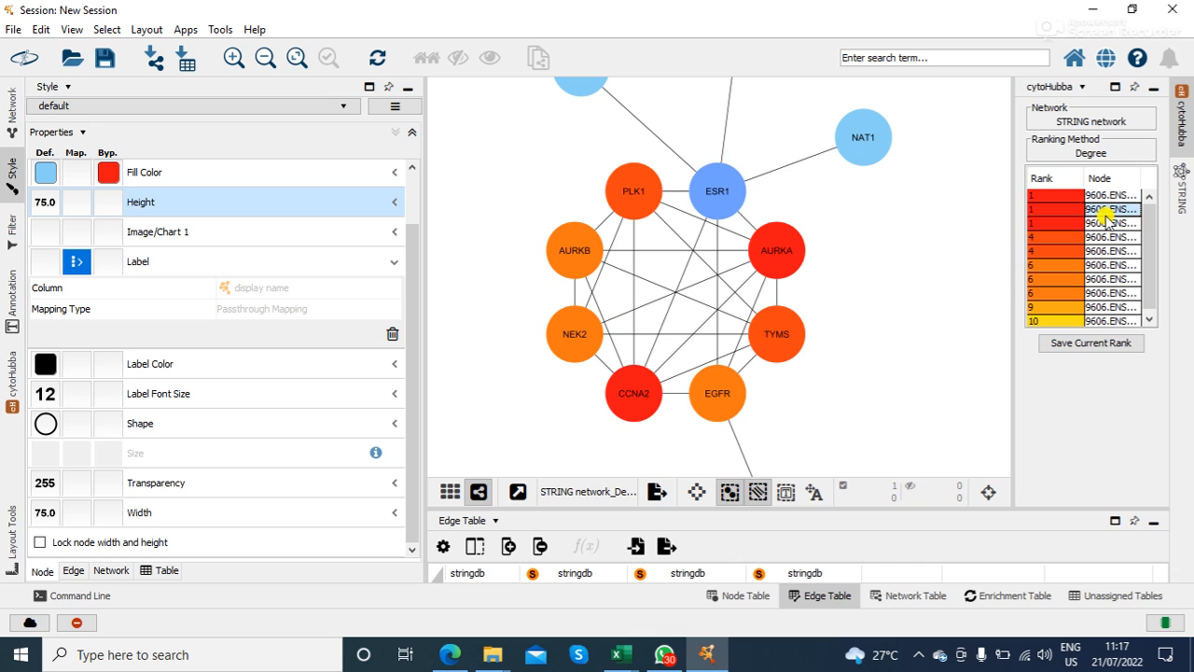
click(1096, 196)
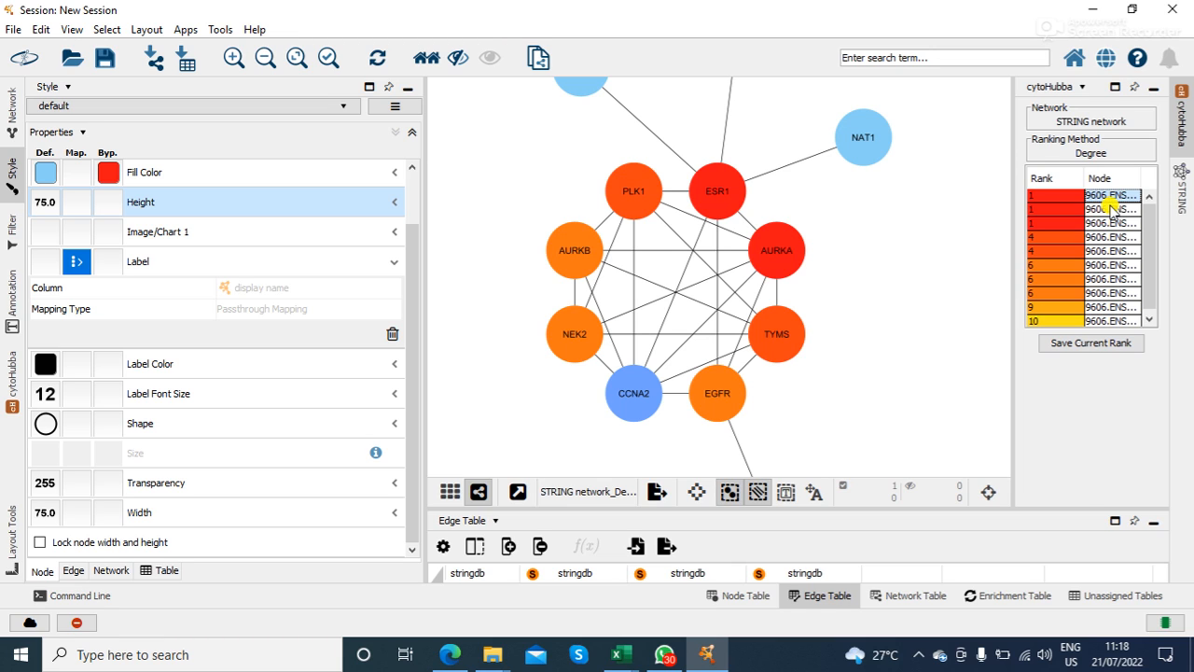
click(1110, 209)
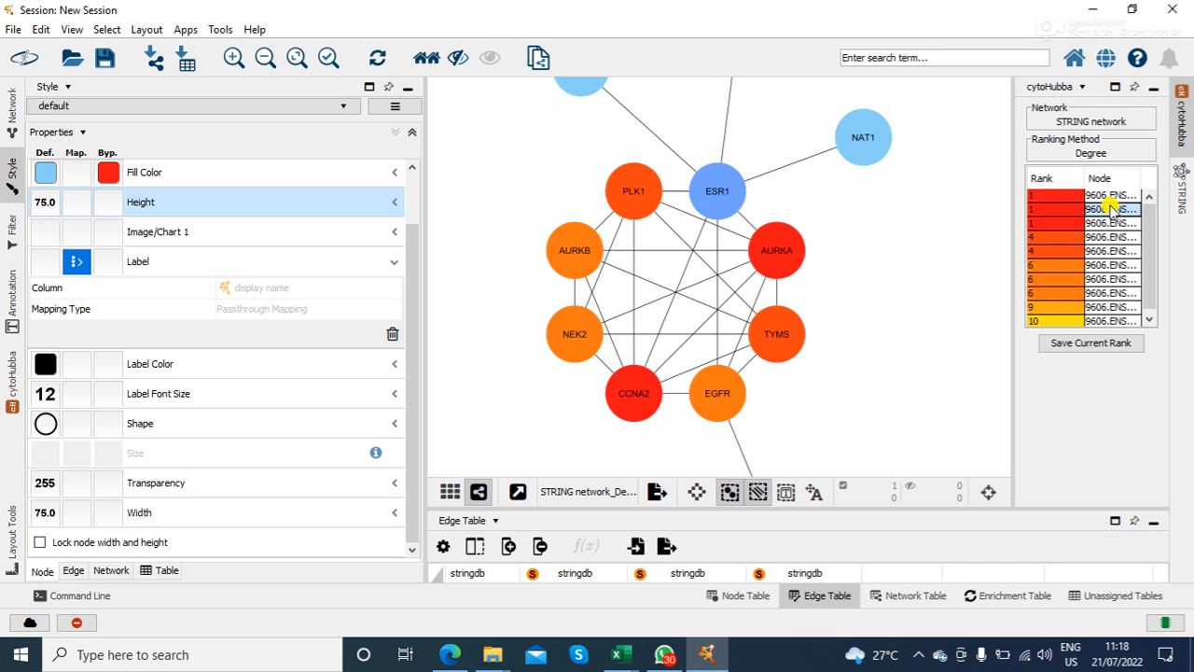
click(1097, 224)
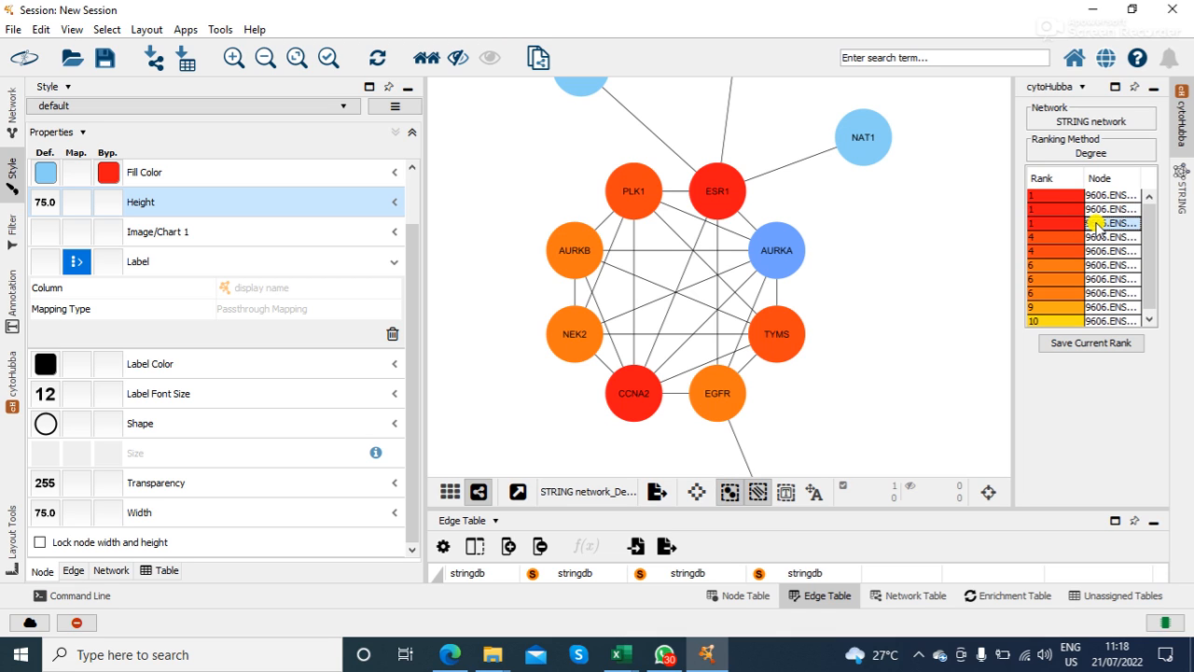
Locate the rank 4 and rank 6 hub nodes in the network by selecting each one in the Degree ranking.
click(1102, 237)
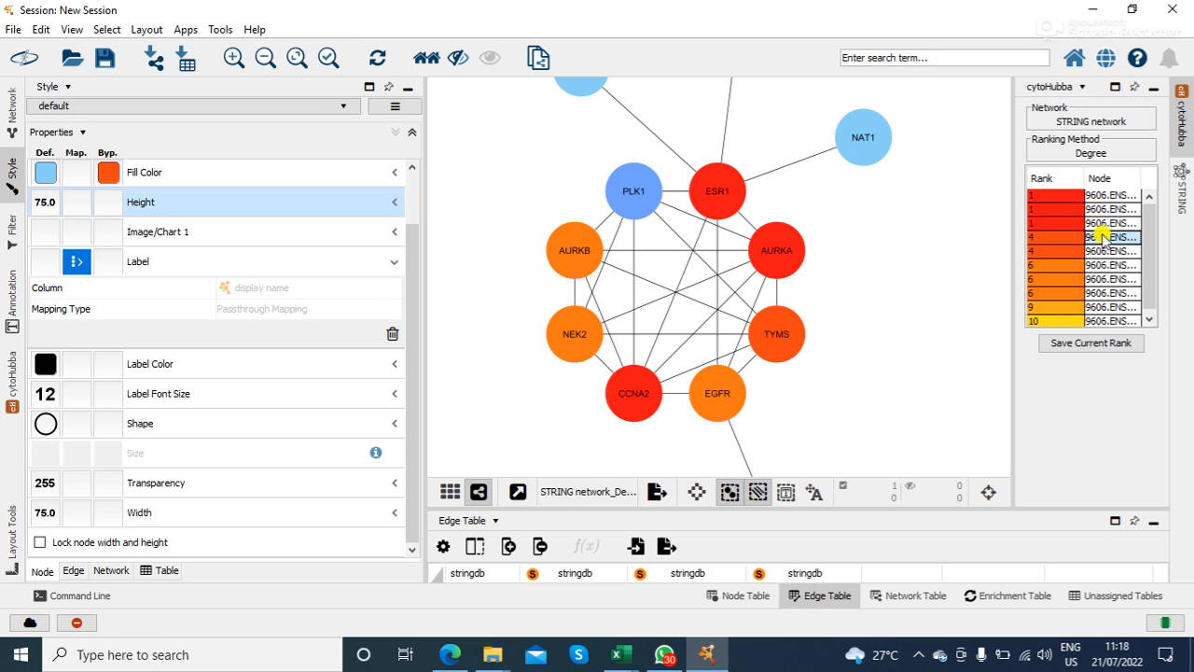
click(1107, 251)
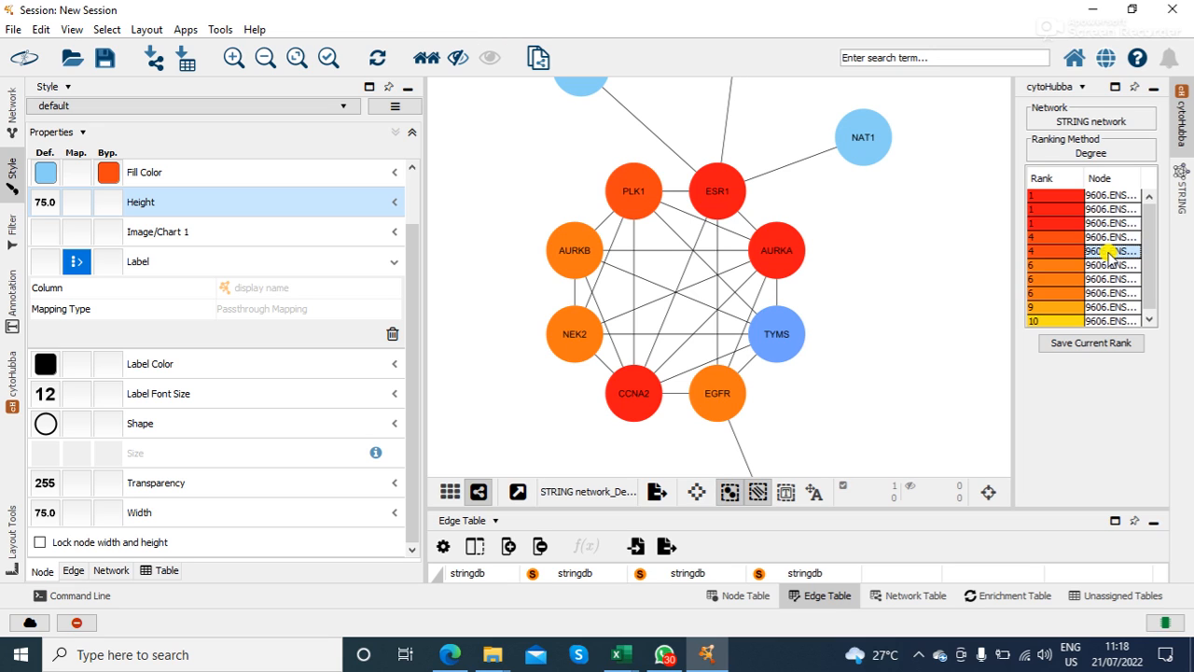
click(1106, 266)
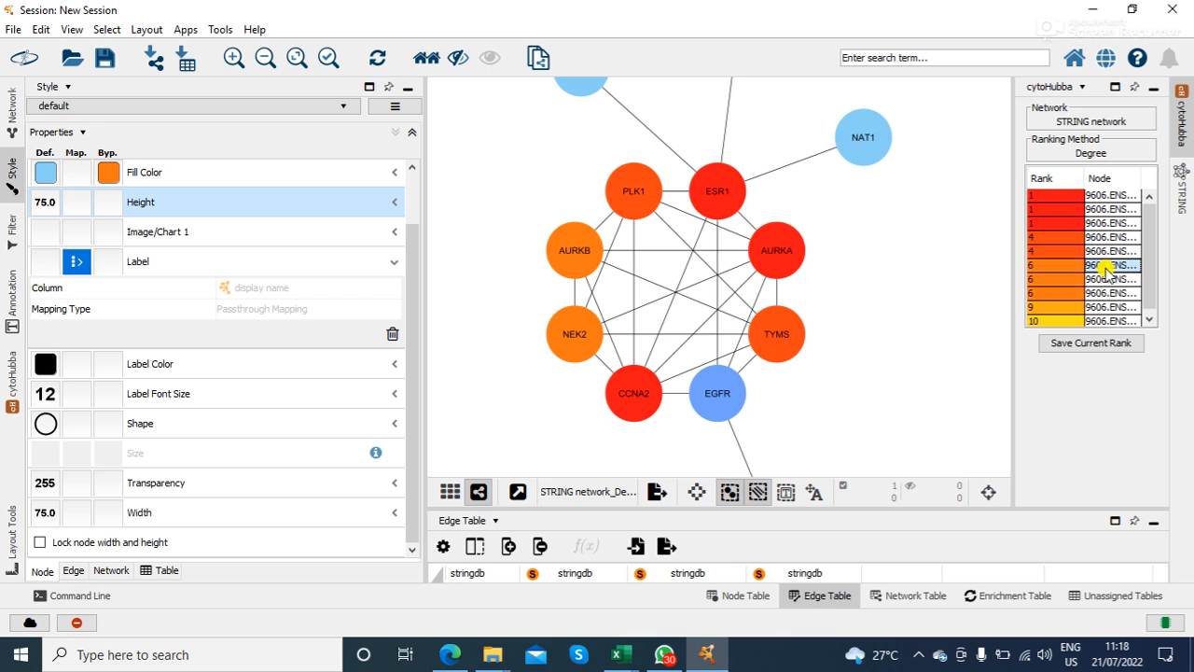
click(1105, 279)
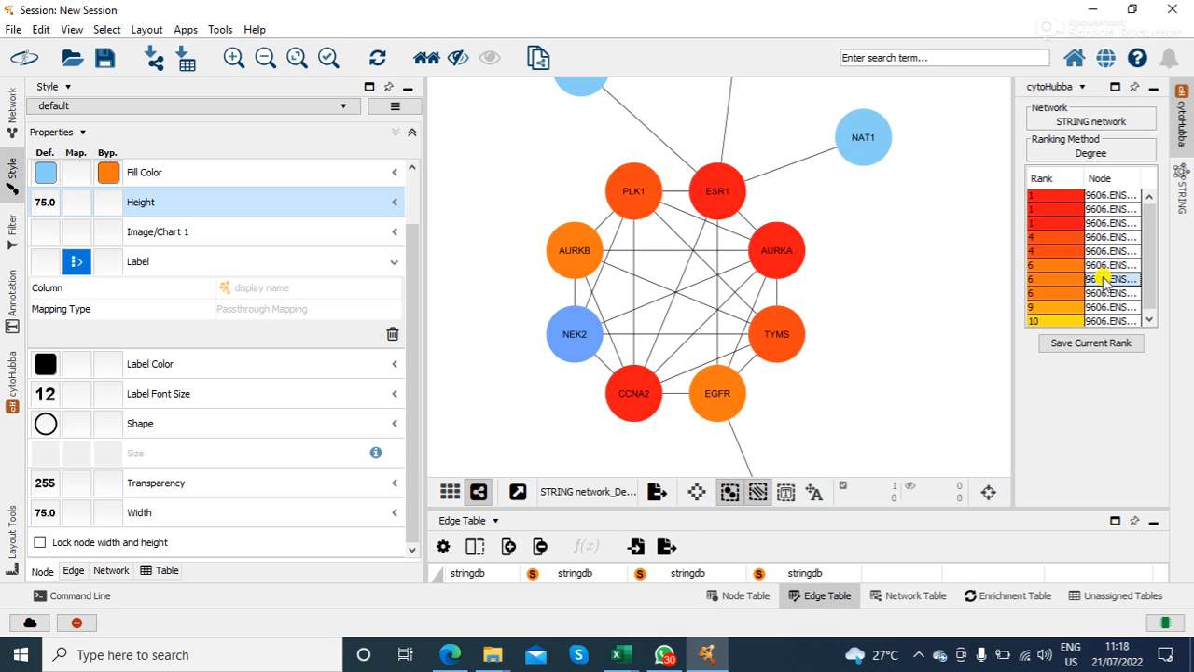
click(1108, 293)
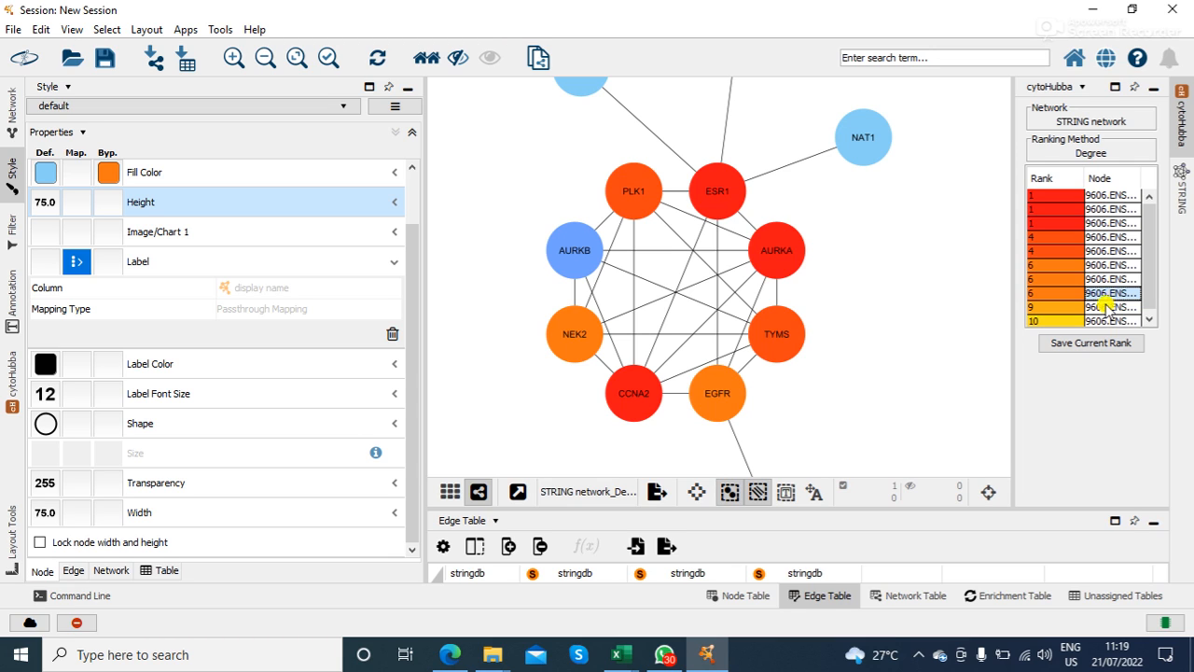
Select the rank 9 node in the Degree ranking and locate it in the network, comparing it with the last rank 6 node.
click(1105, 307)
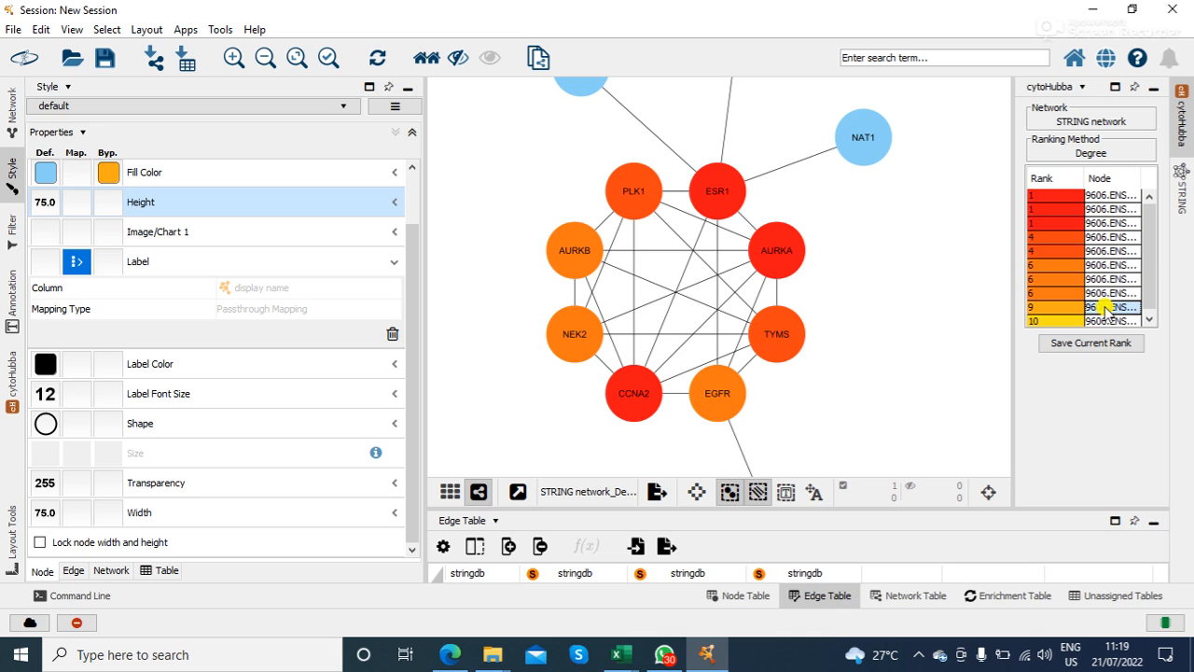
drag(1148, 259, 1155, 303)
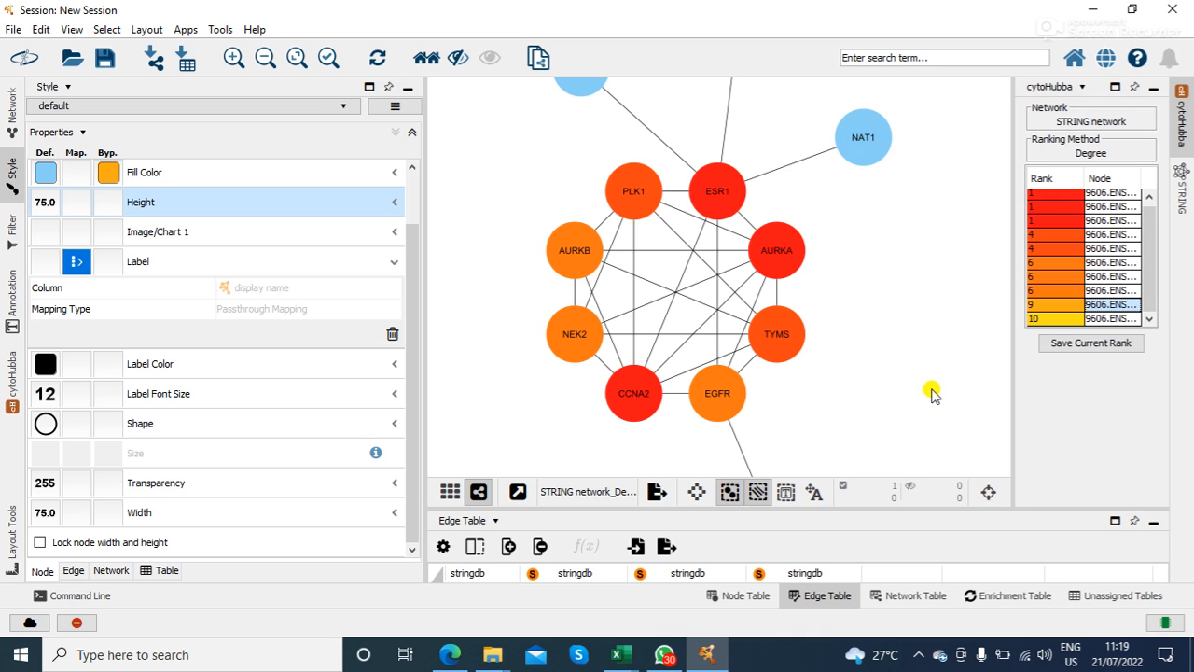
scroll(932, 392, down, 5)
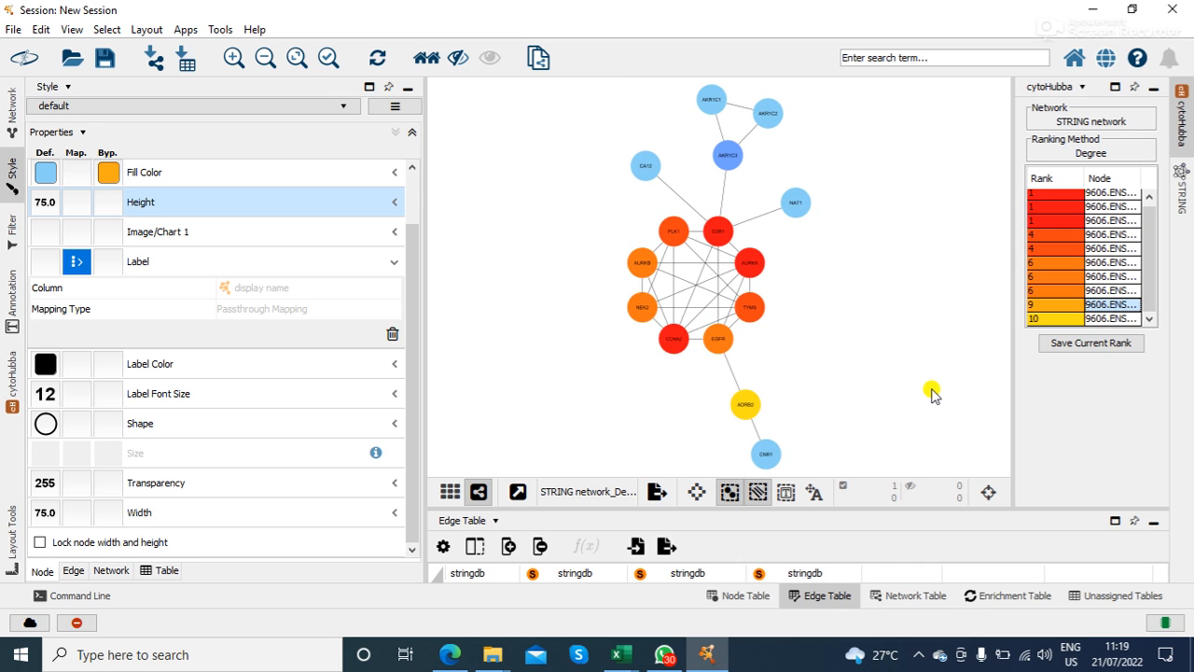
click(1120, 291)
click(1110, 304)
scroll(729, 160, up, 1)
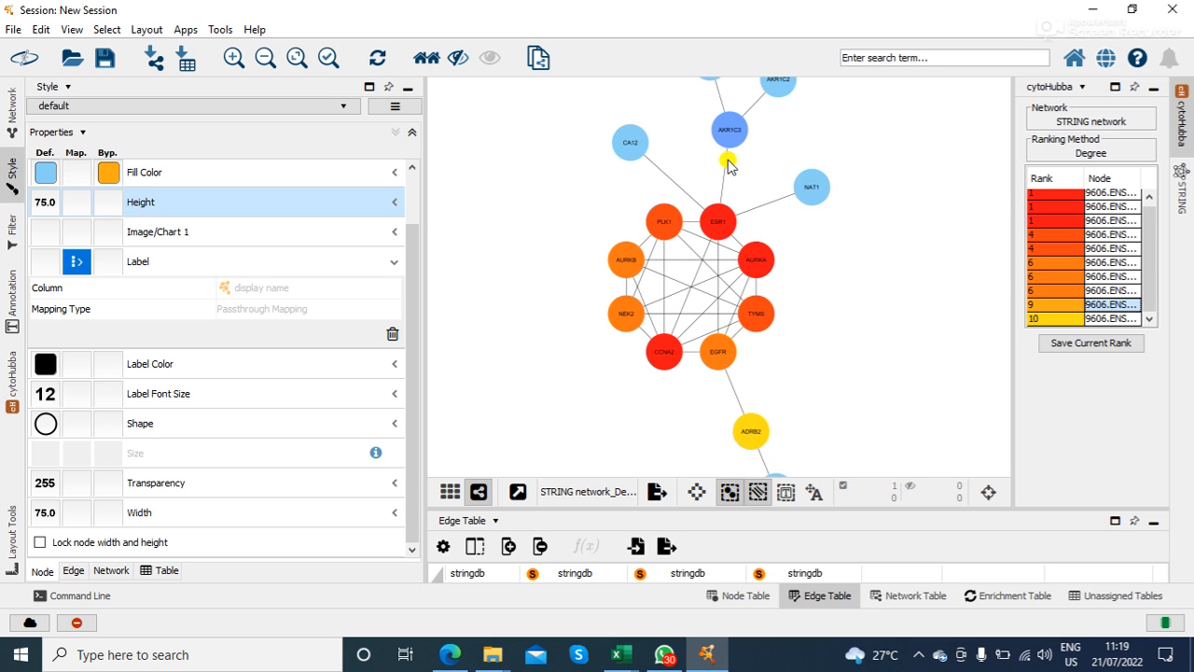
scroll(899, 267, up, 2)
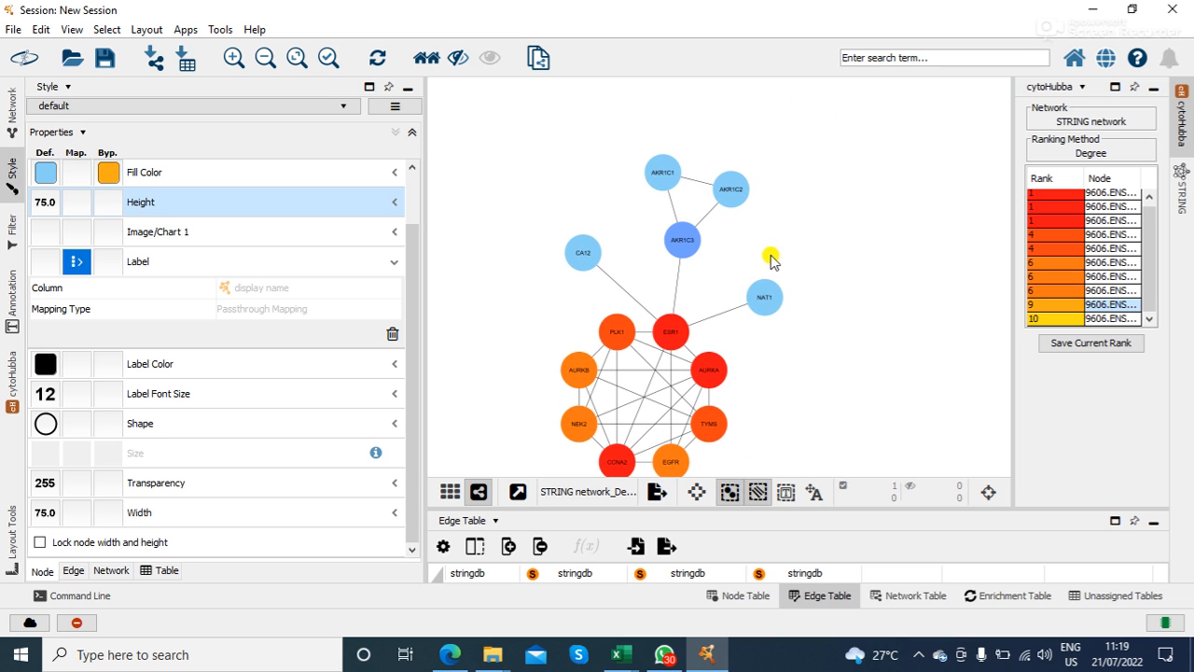
scroll(767, 258, up, 2)
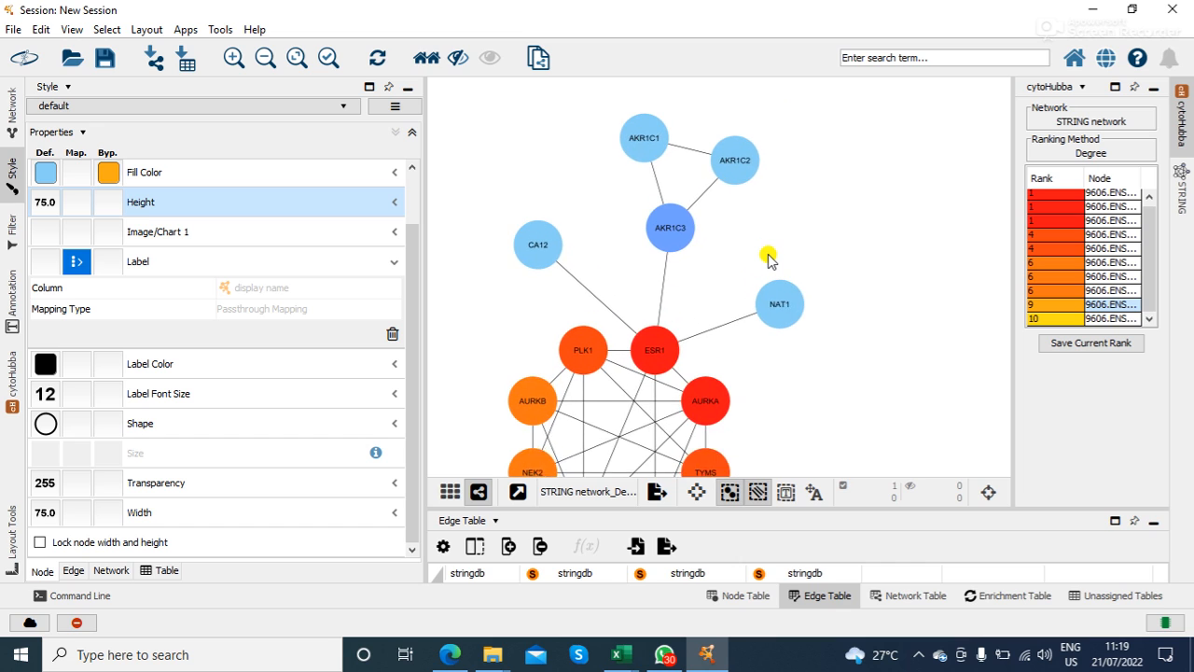
ctrl+click(1099, 290)
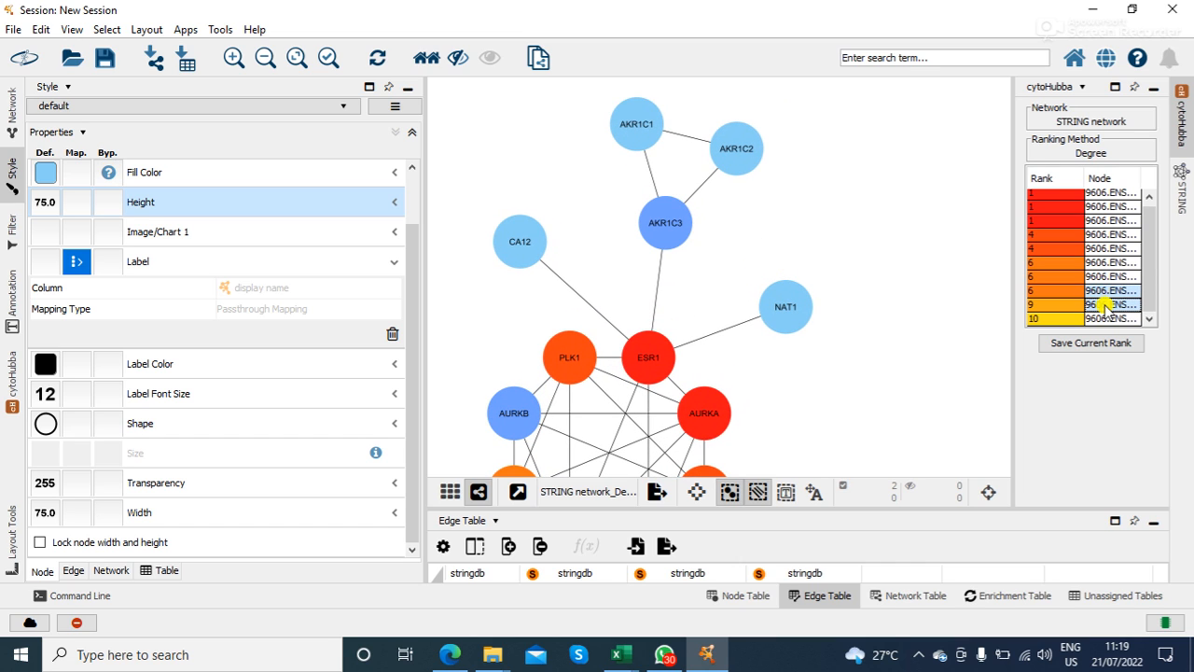
click(1105, 306)
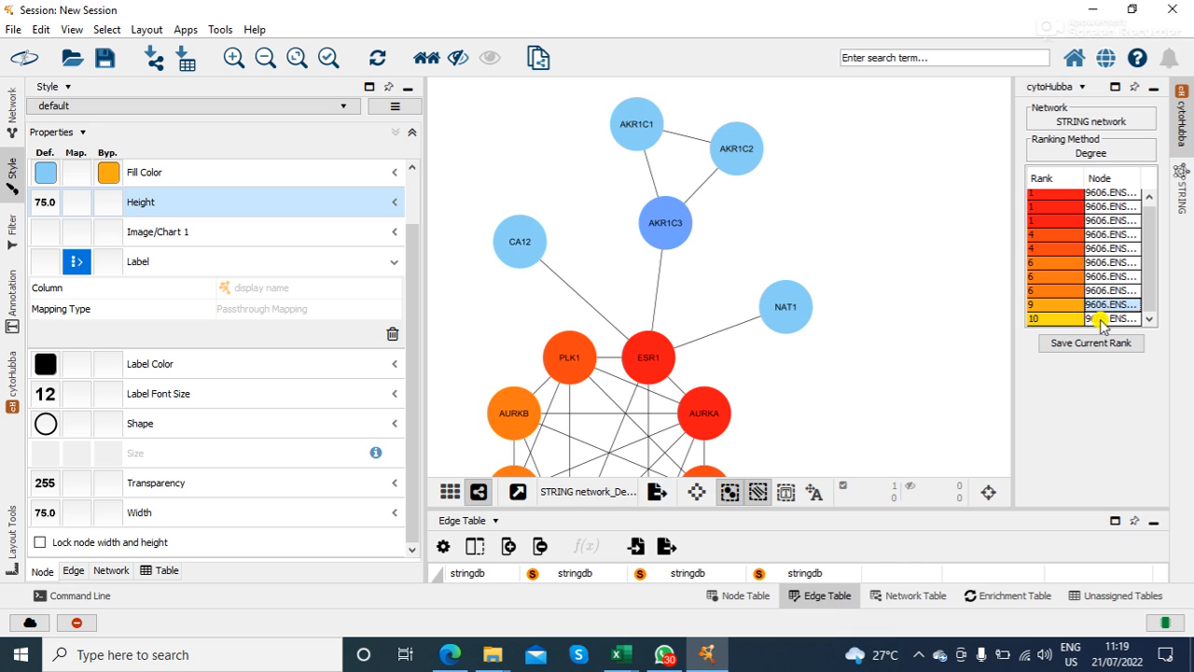
Select the rank 10 node in the Degree ranking and locate it in the network, alternating with the rank 9 node.
click(1101, 319)
click(1115, 303)
click(1121, 319)
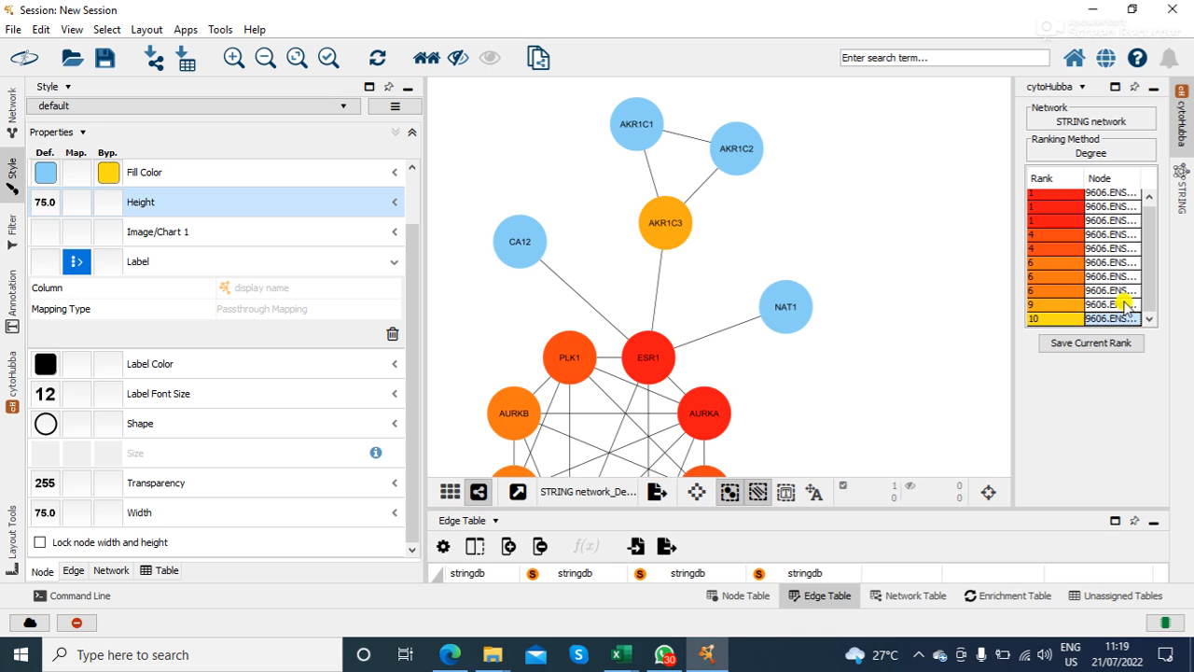
click(1124, 304)
click(1103, 319)
mouse_move(905, 311)
mouse_down()
mouse_move(903, 231)
mouse_move(924, 149)
mouse_up()
mouse_move(883, 241)
mouse_down()
mouse_move(868, 139)
mouse_move(880, 114)
mouse_up()
drag(869, 165, 880, 128)
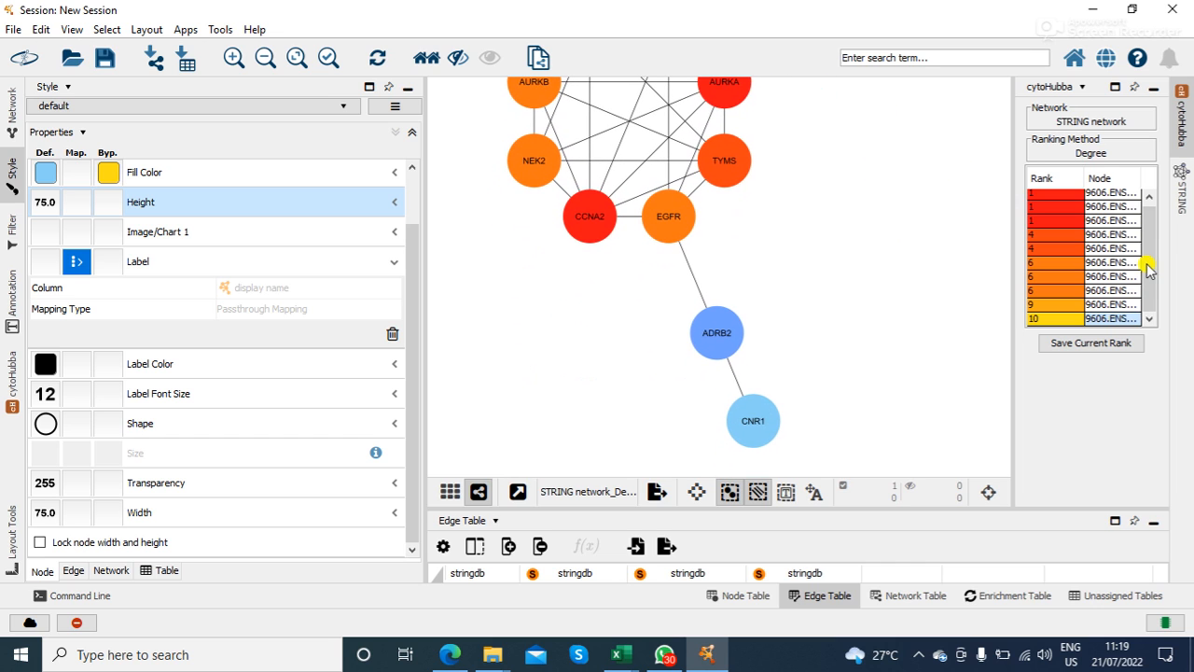
click(1112, 306)
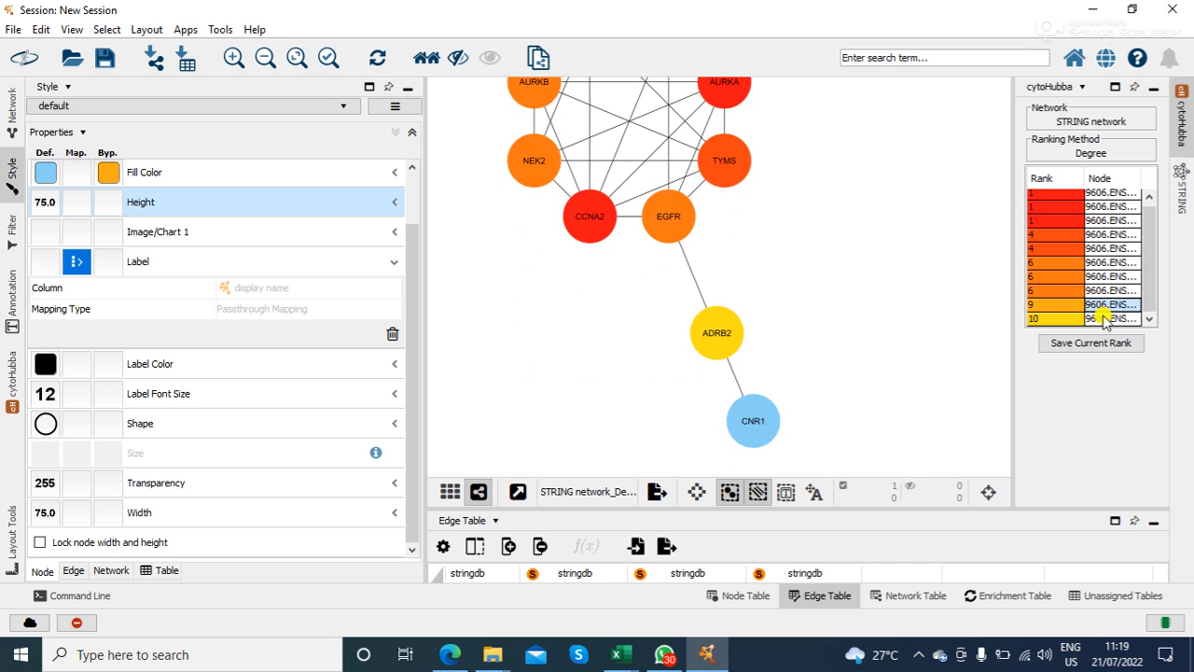
click(1106, 319)
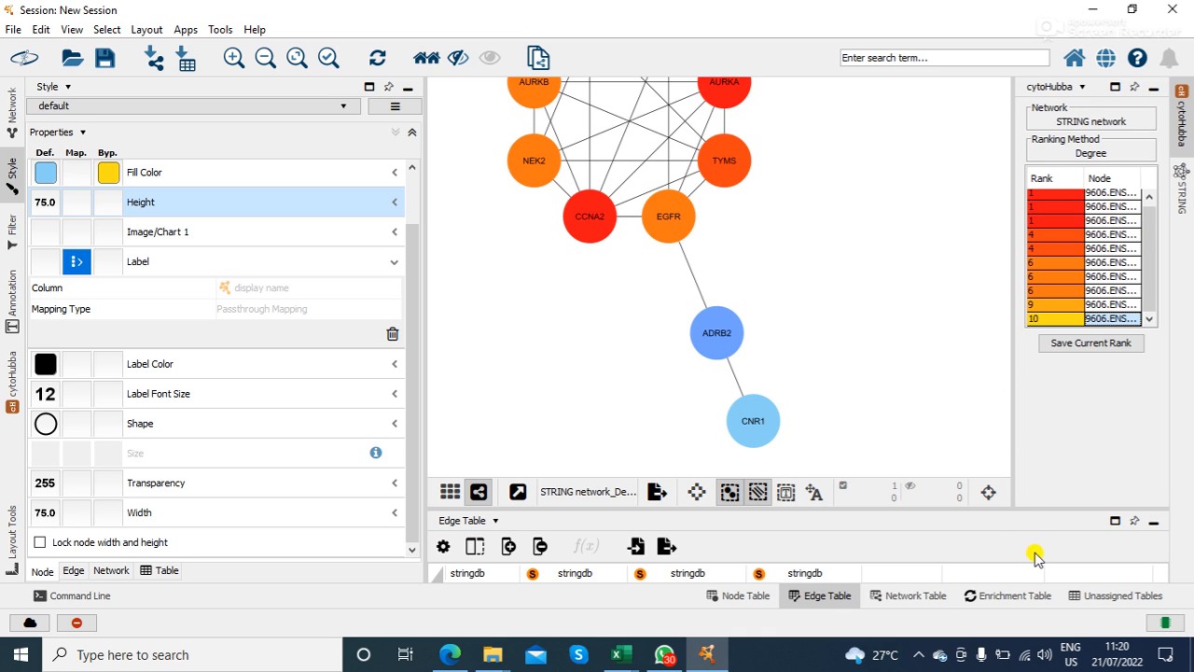
Enlarge the table area and review the node, edge, network and enrichment tables, returning to the Node Table.
drag(1051, 505, 1007, 339)
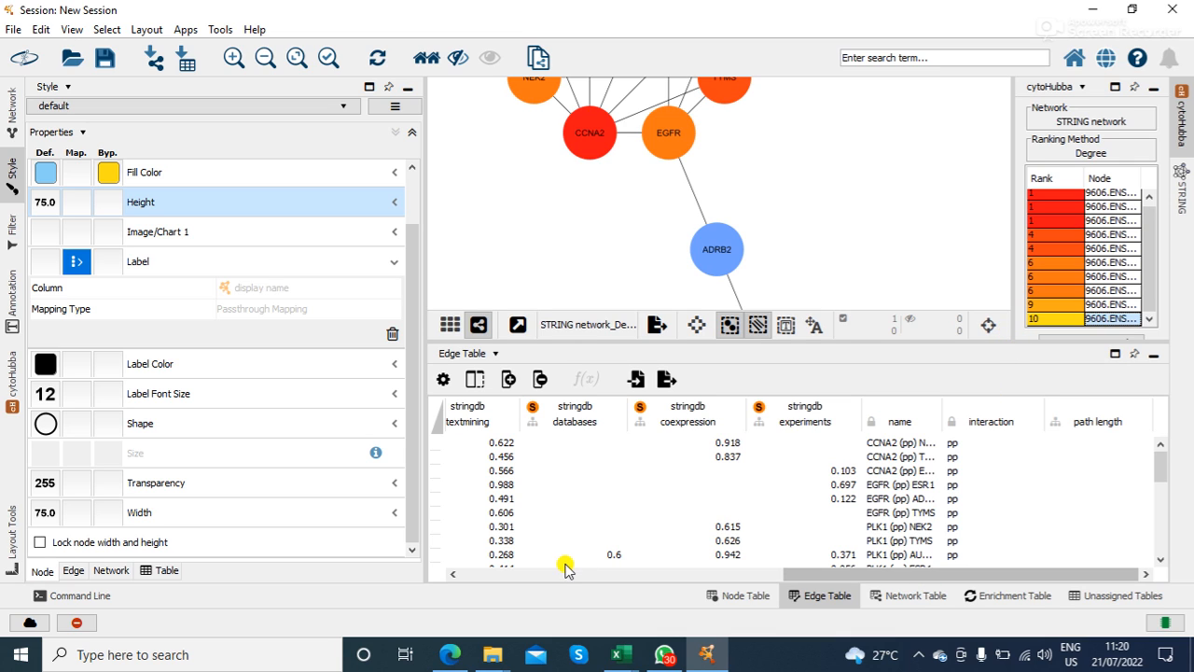
click(746, 596)
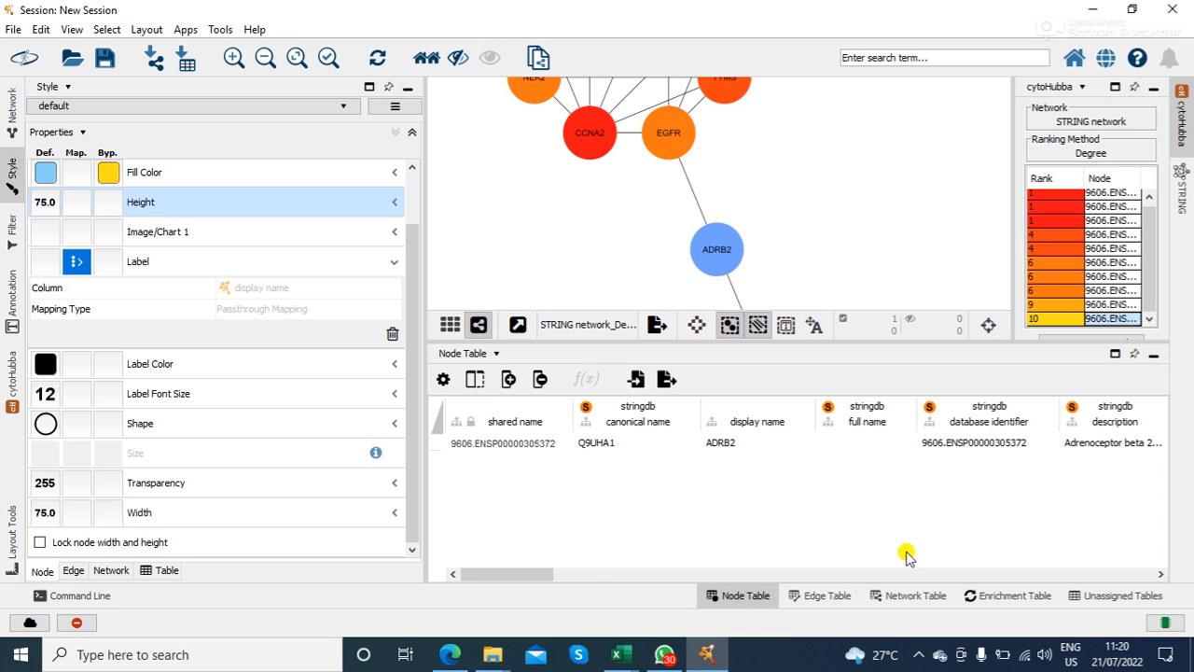
click(827, 595)
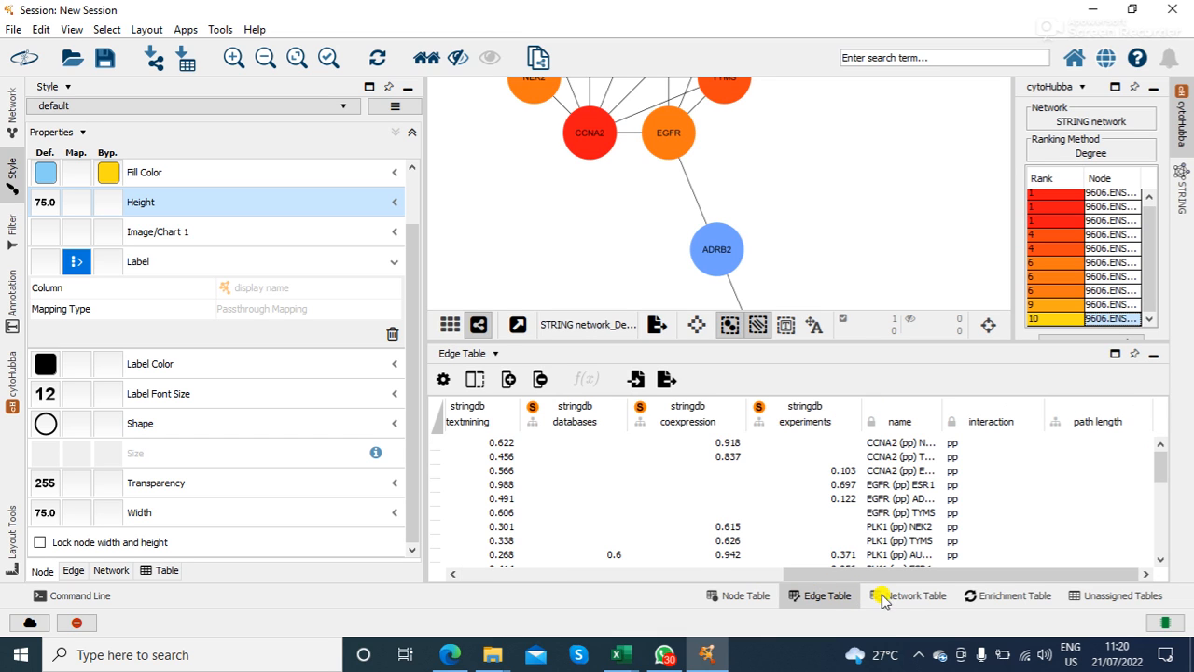
click(917, 597)
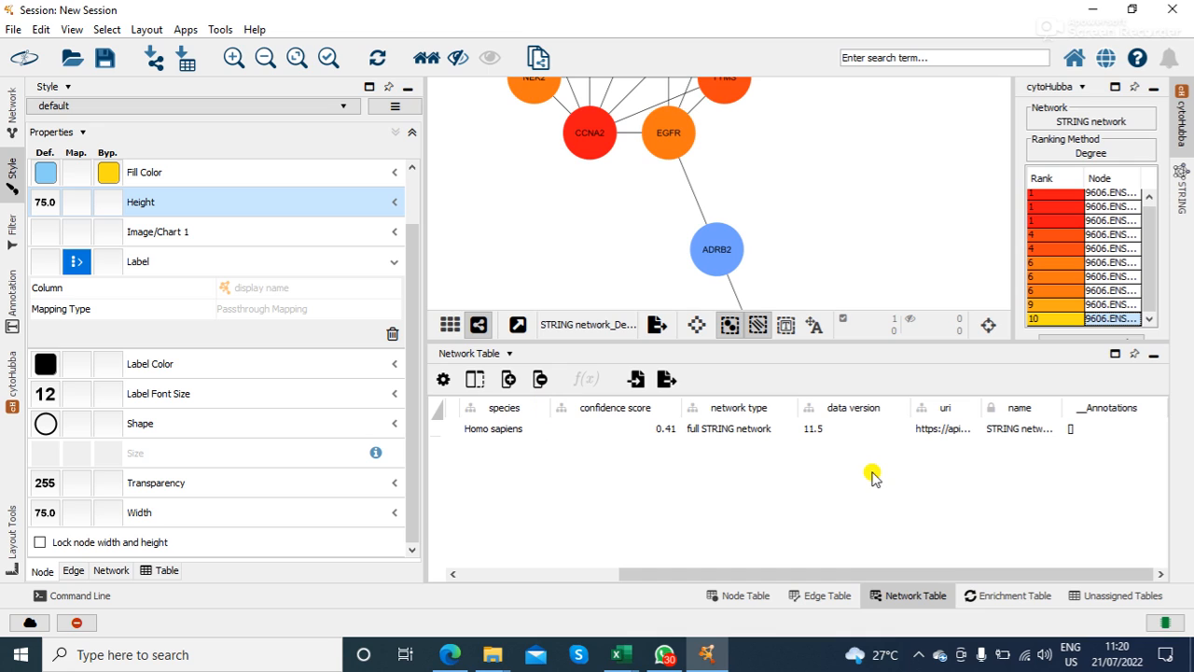
click(1008, 596)
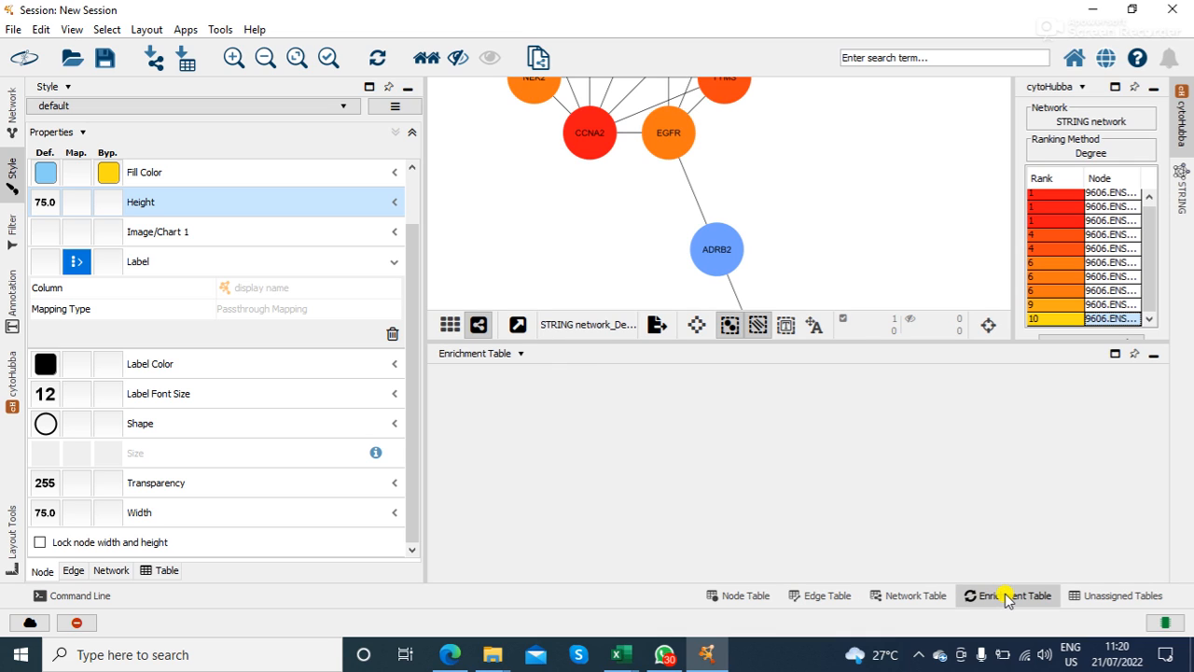
click(737, 602)
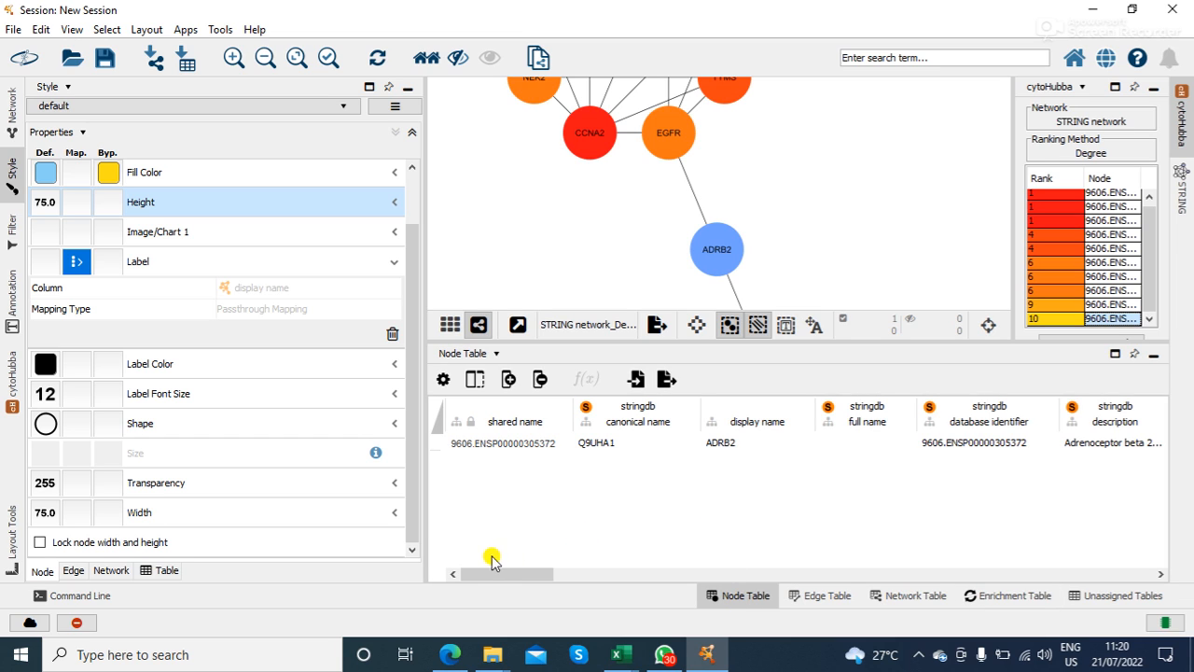
drag(509, 576, 414, 556)
Examine the Network Table's columns for the STRING network, from shared name through annotations.
click(497, 356)
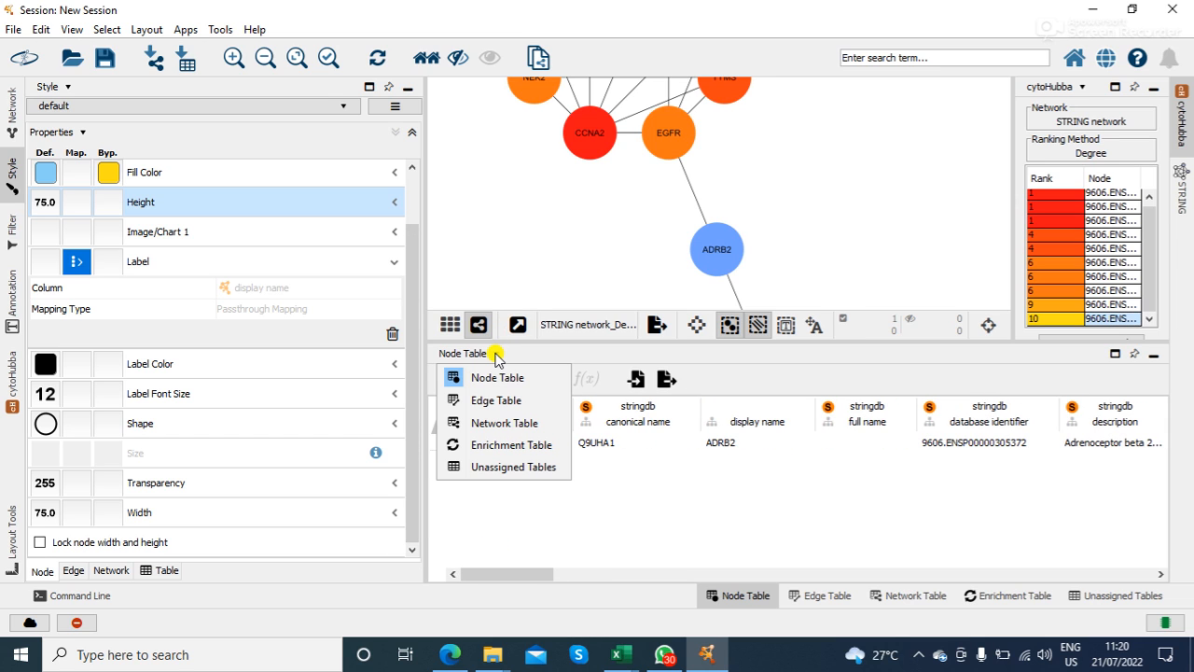
click(487, 422)
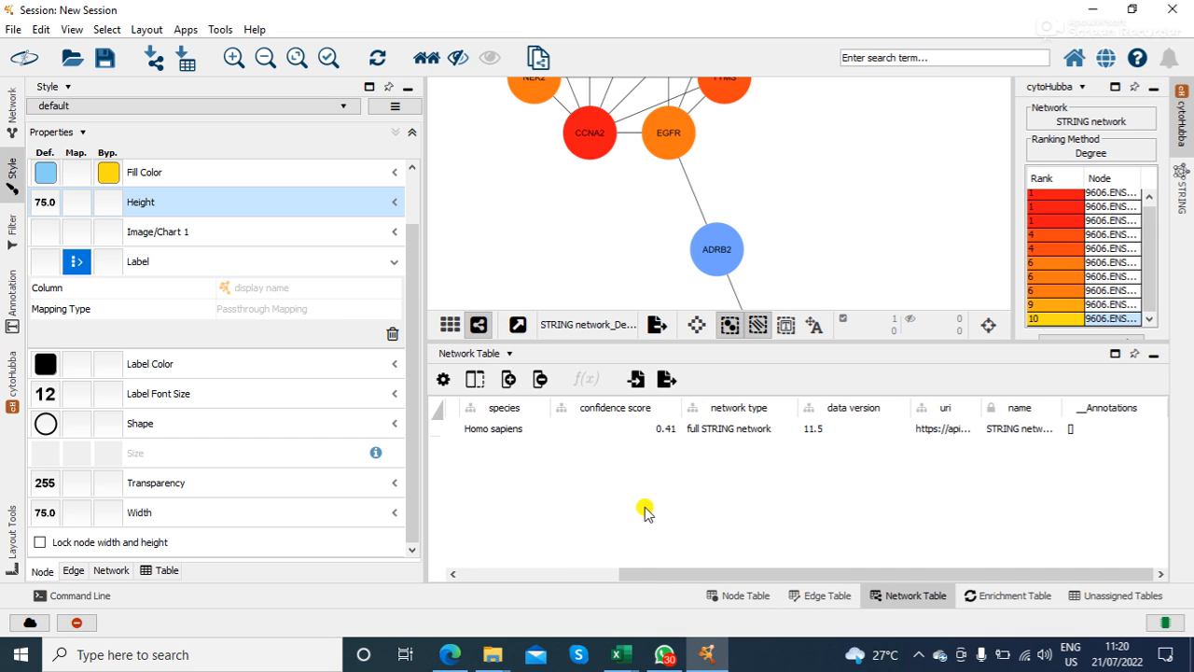
drag(691, 573, 458, 610)
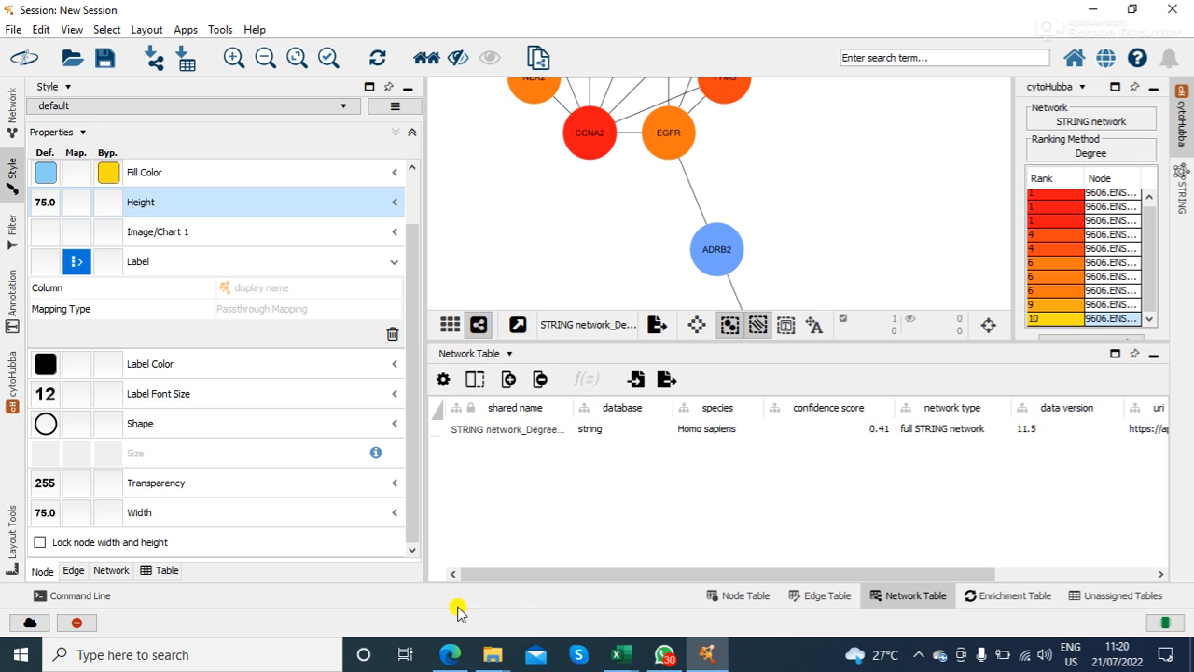
click(541, 431)
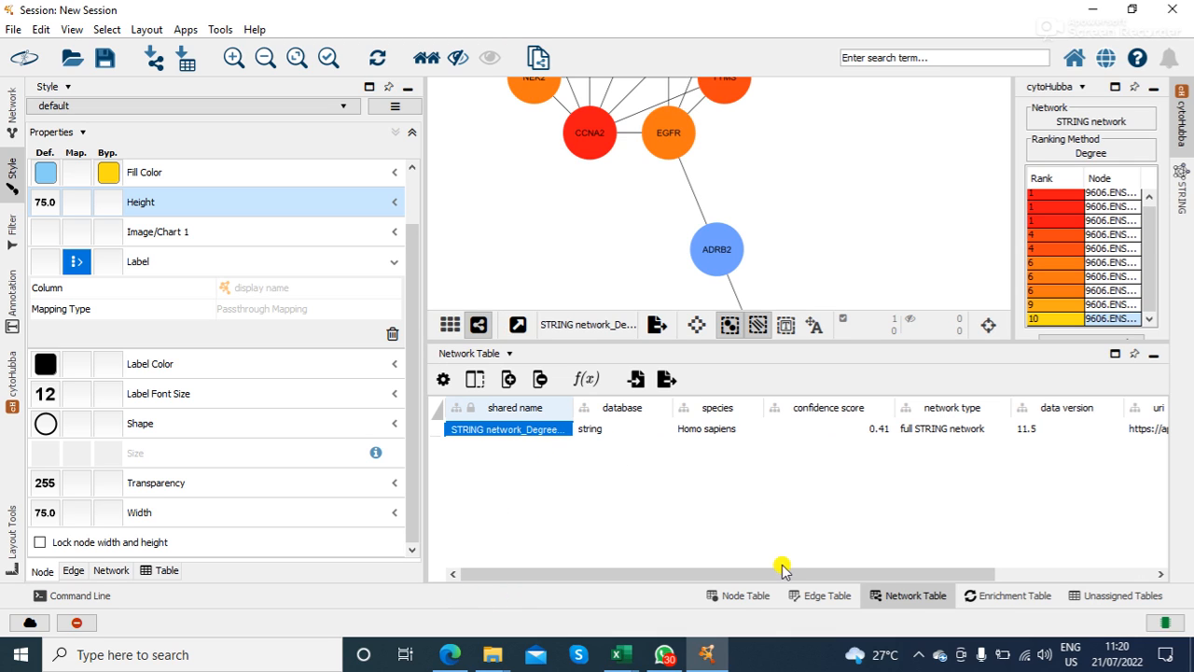
drag(796, 574, 1027, 570)
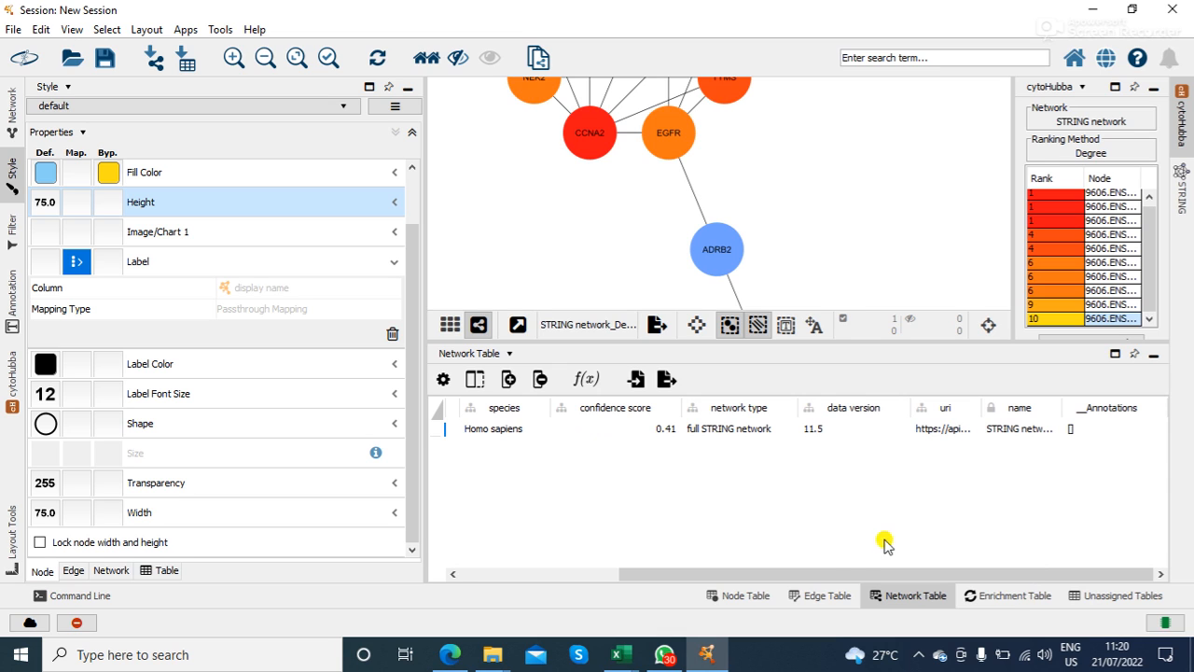
drag(819, 573, 584, 597)
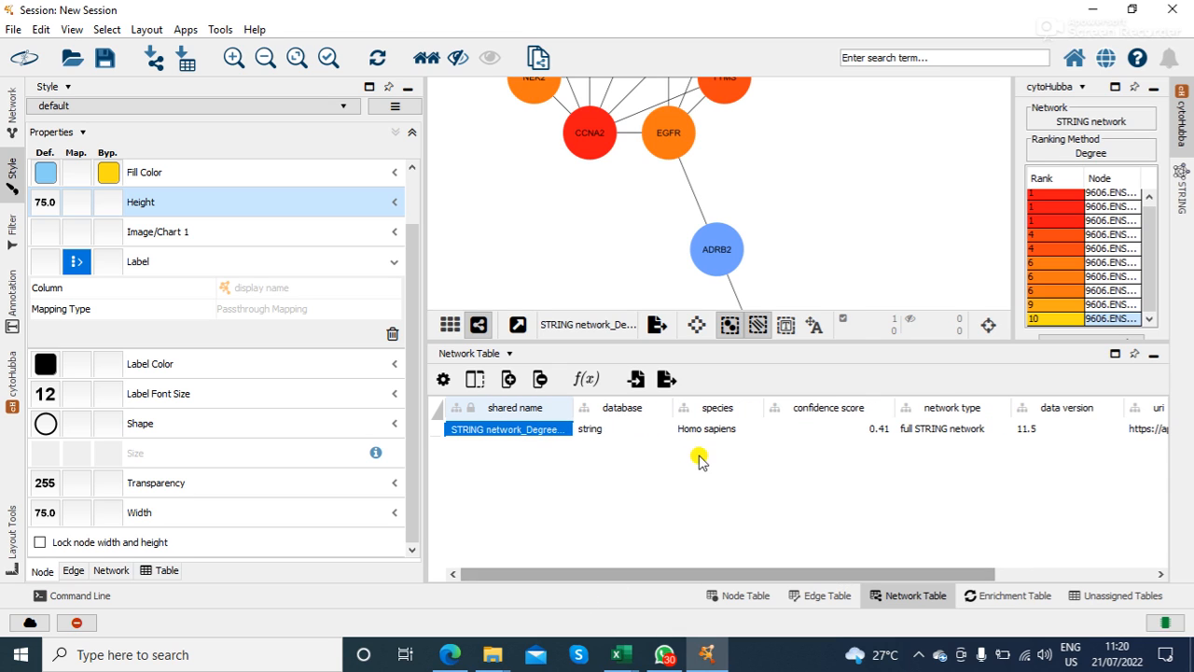
Clear the node selection and examine the Node Table's identifier, display name and compartment columns for all nodes.
click(863, 286)
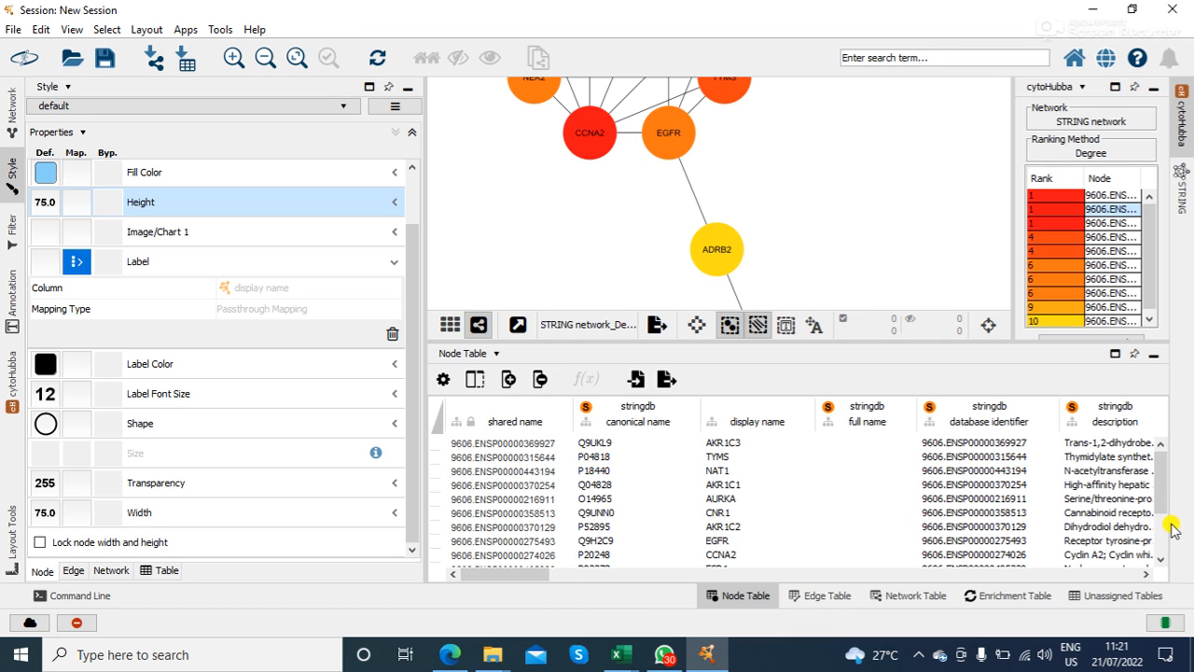
click(1147, 573)
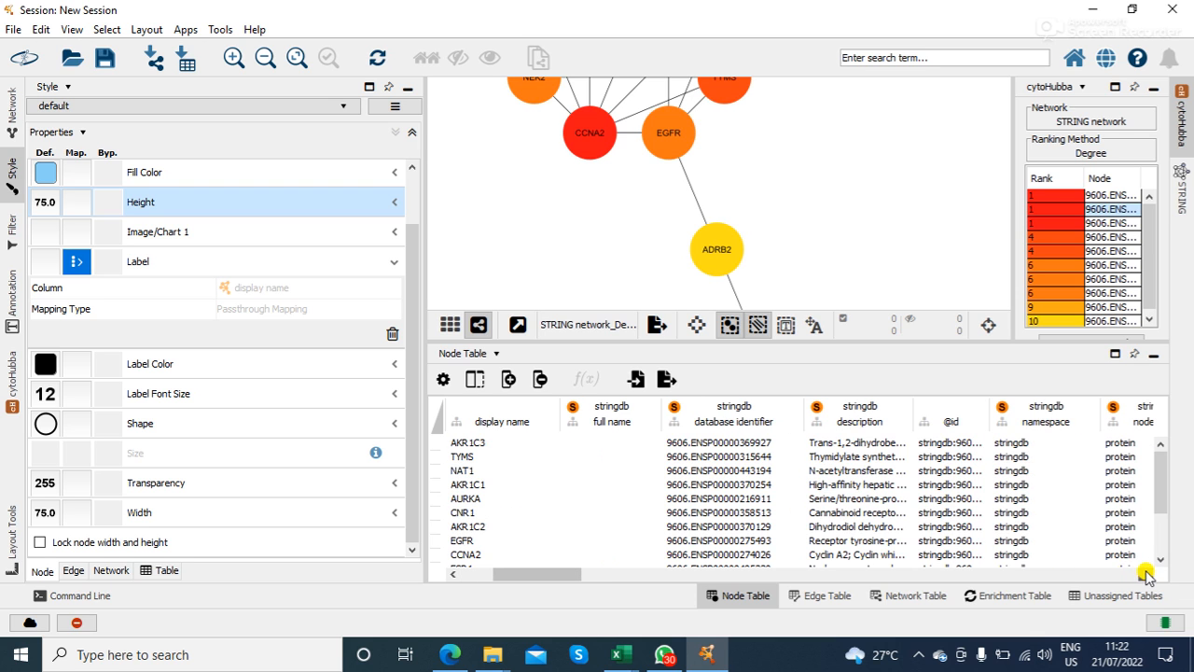
click(1147, 573)
click(1146, 574)
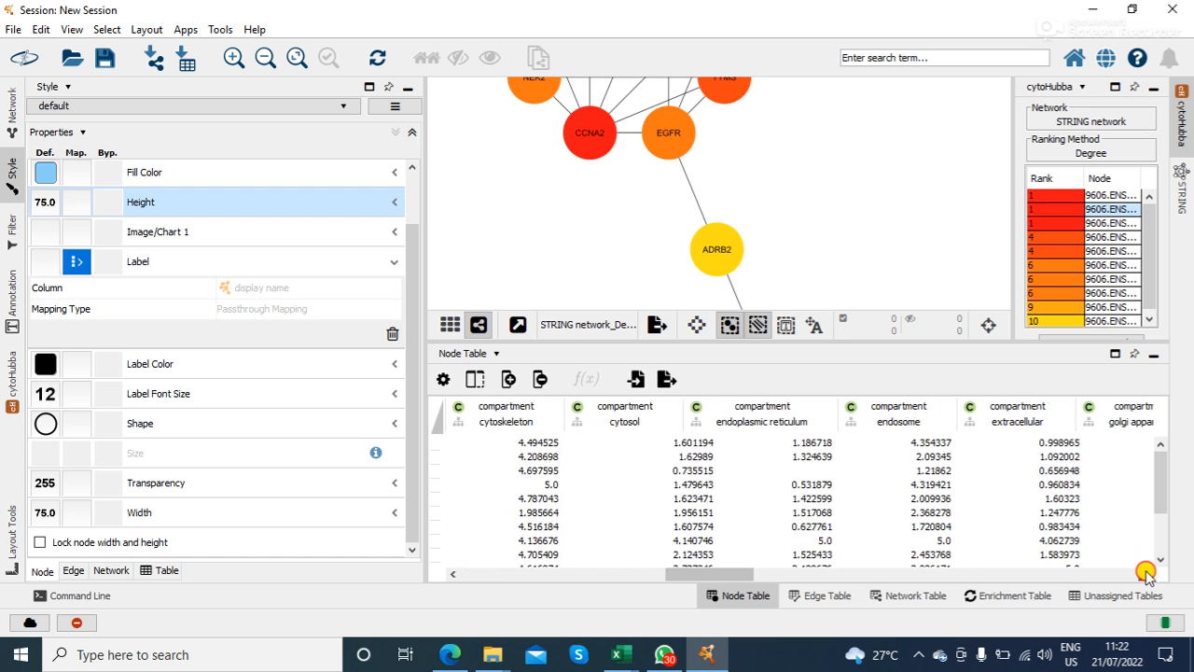
drag(771, 571, 474, 570)
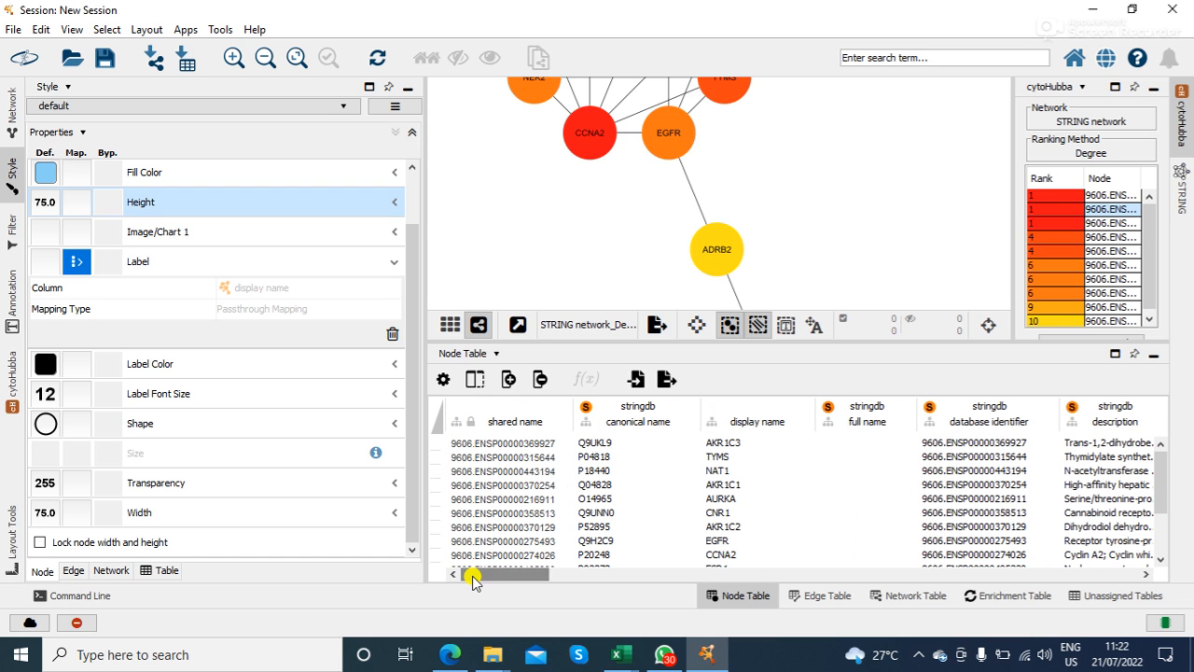
Look up the first rank 1, second rank 4 and first rank 6 nodes in the Node Table, clearing the selection at the end.
click(1120, 196)
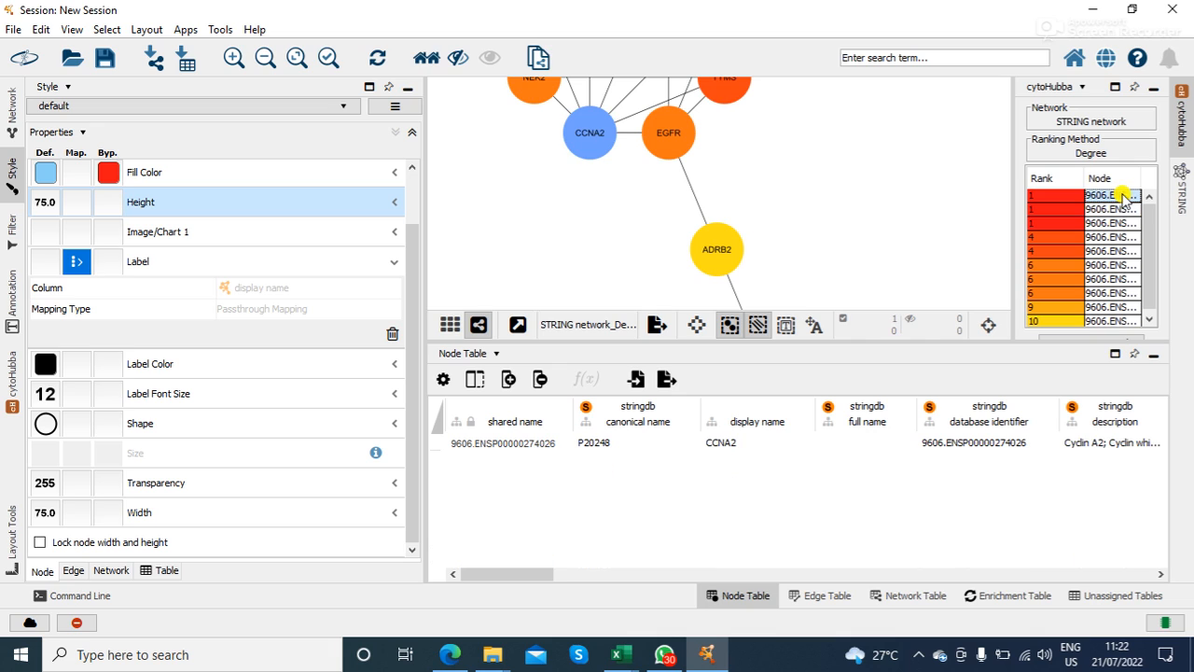
click(1125, 251)
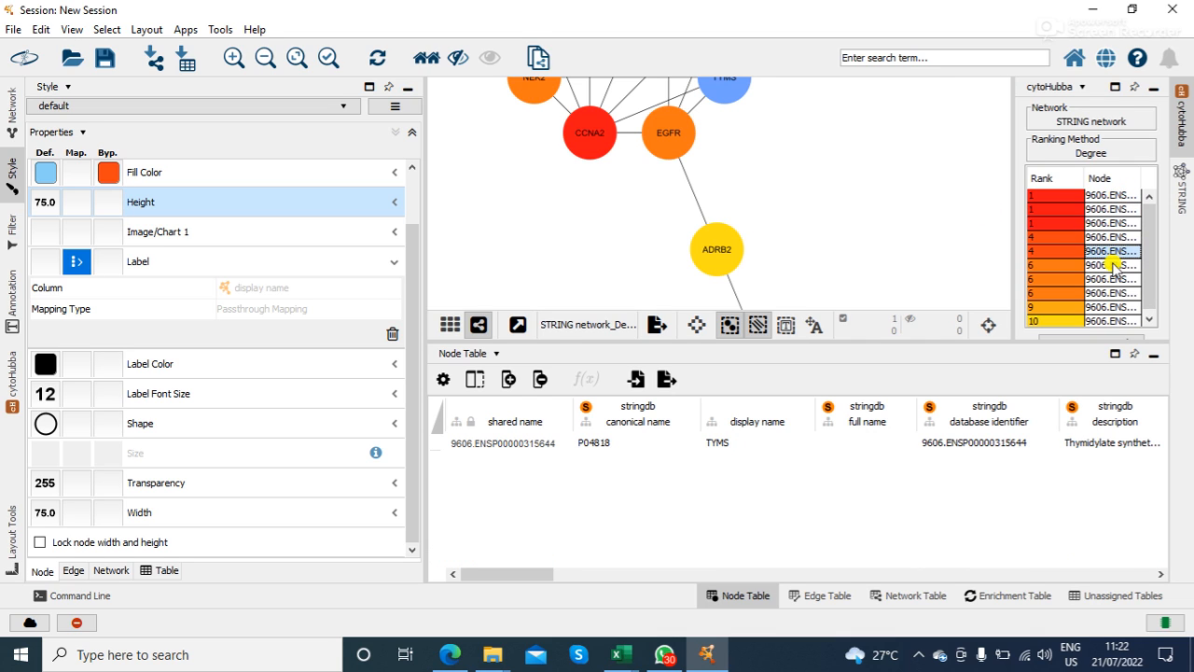
click(1120, 265)
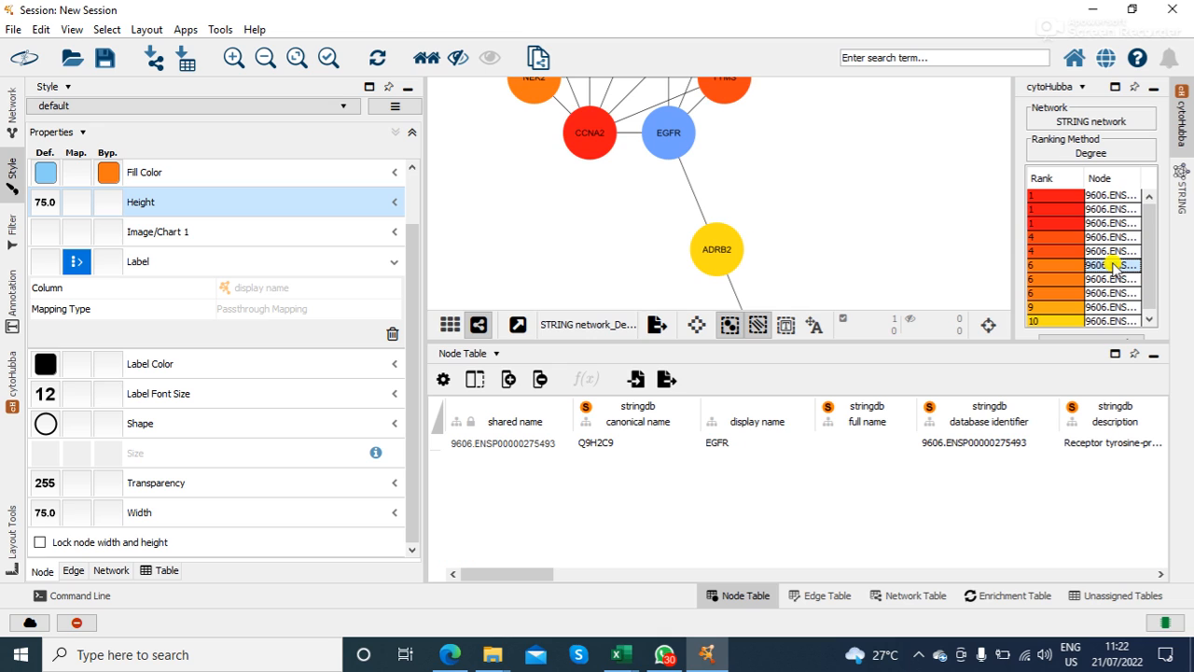
click(961, 218)
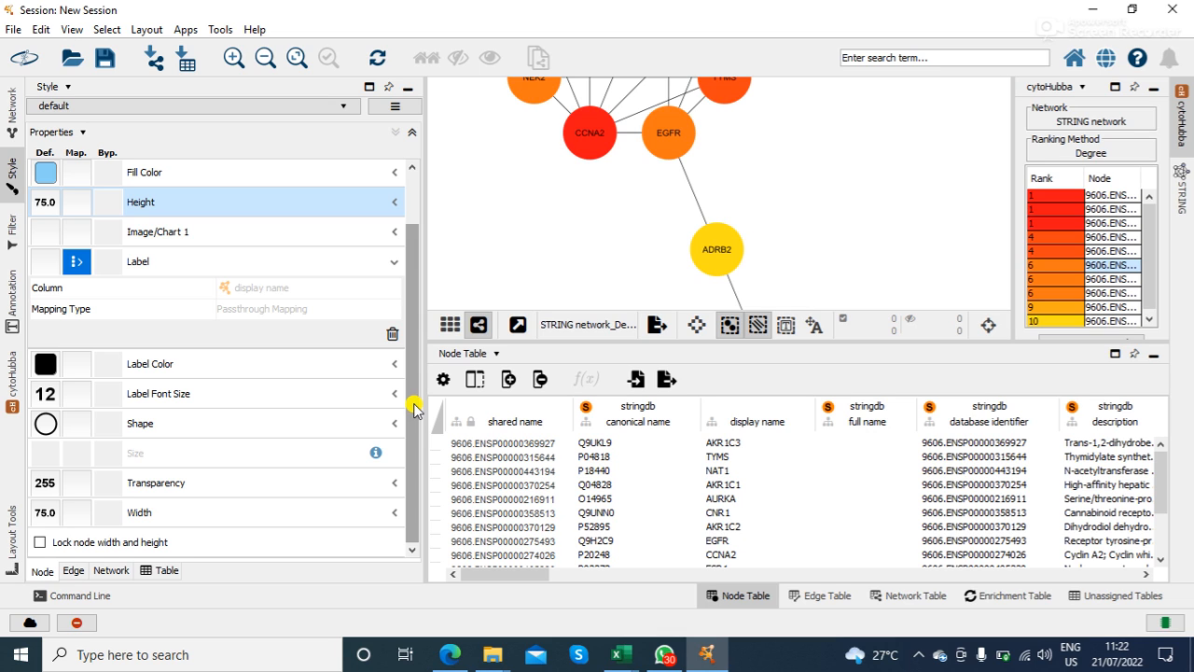
Shrink the table area to enlarge the network view and bring the ring of hub genes into view.
scroll(414, 411, up, 1)
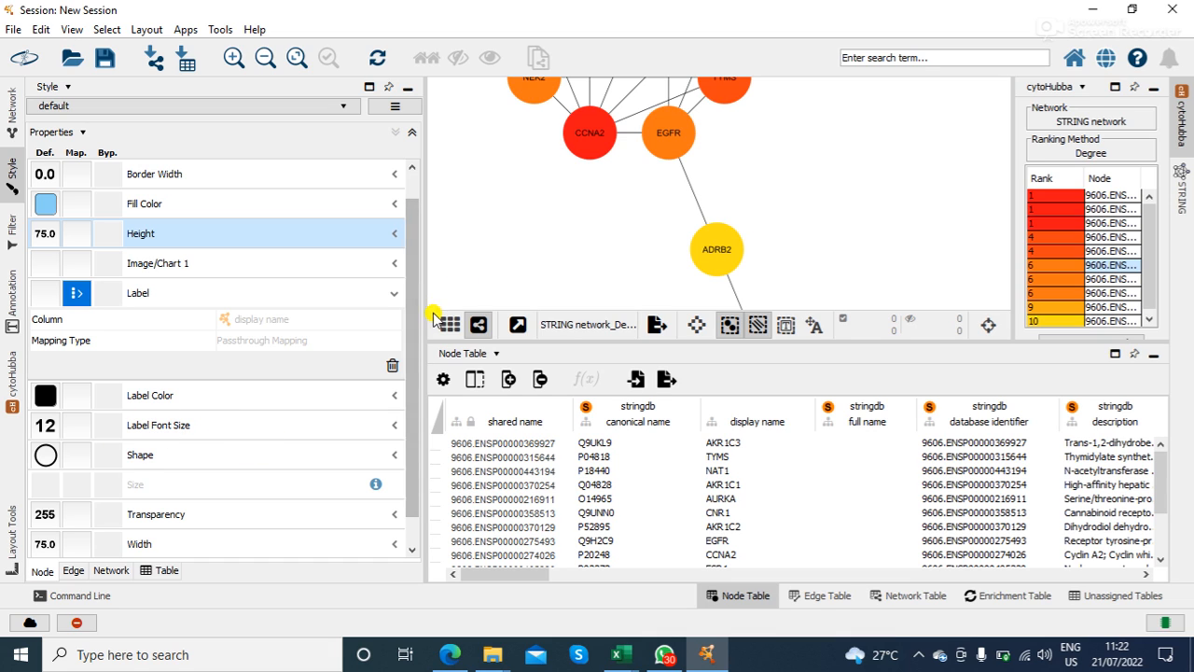
drag(414, 333, 414, 272)
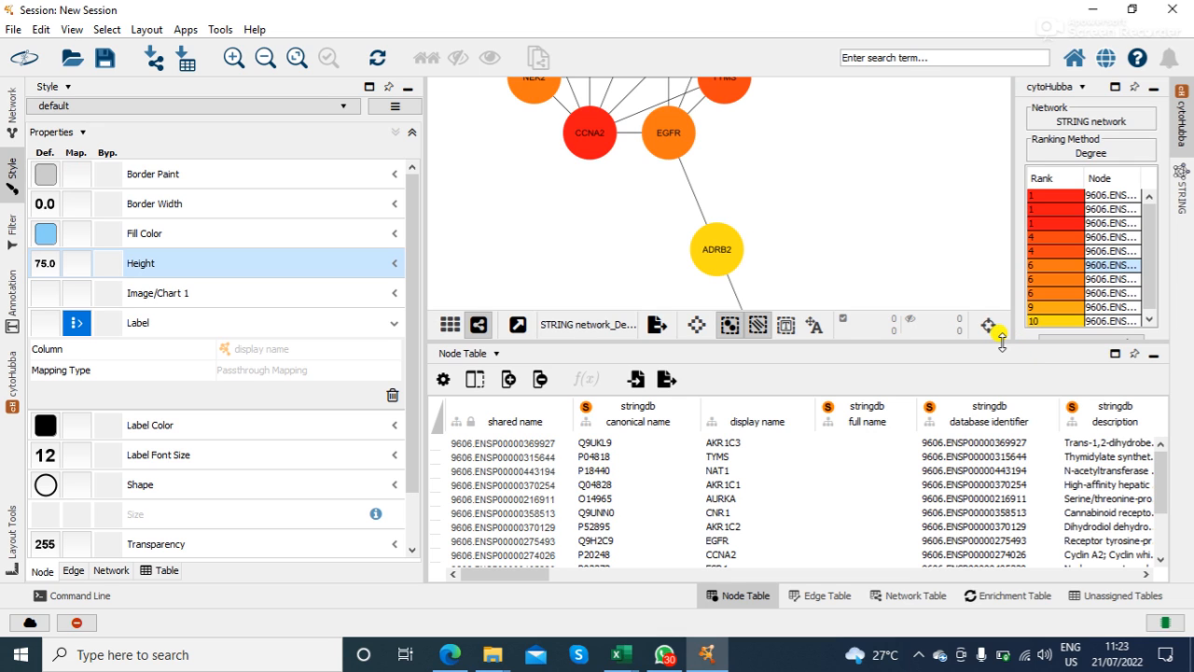
drag(1001, 338, 1021, 473)
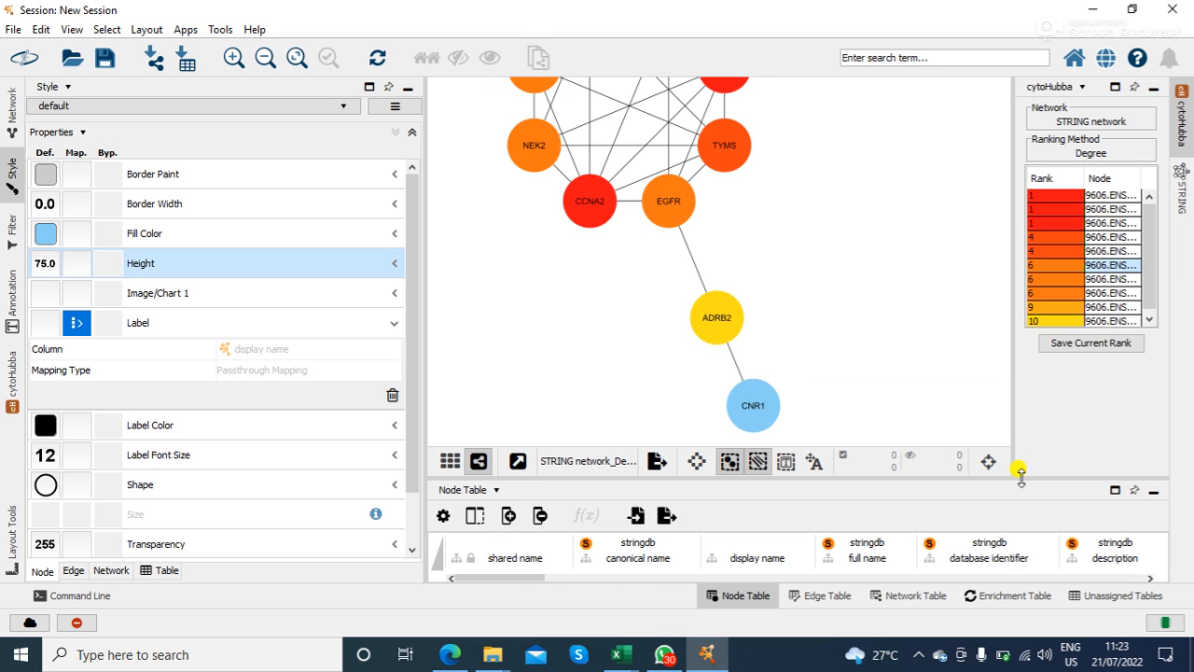
drag(810, 192, 826, 334)
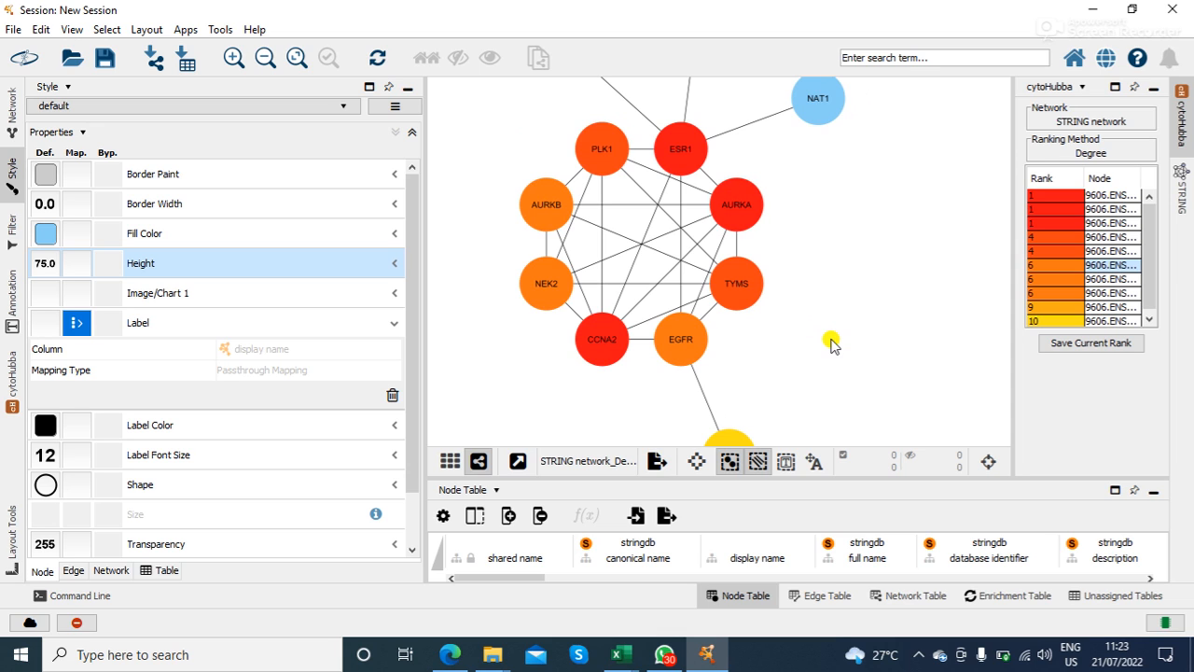
Try to generate the top 10 nodes ranked by Degree again for the STRING network in cytoHubba.
click(13, 378)
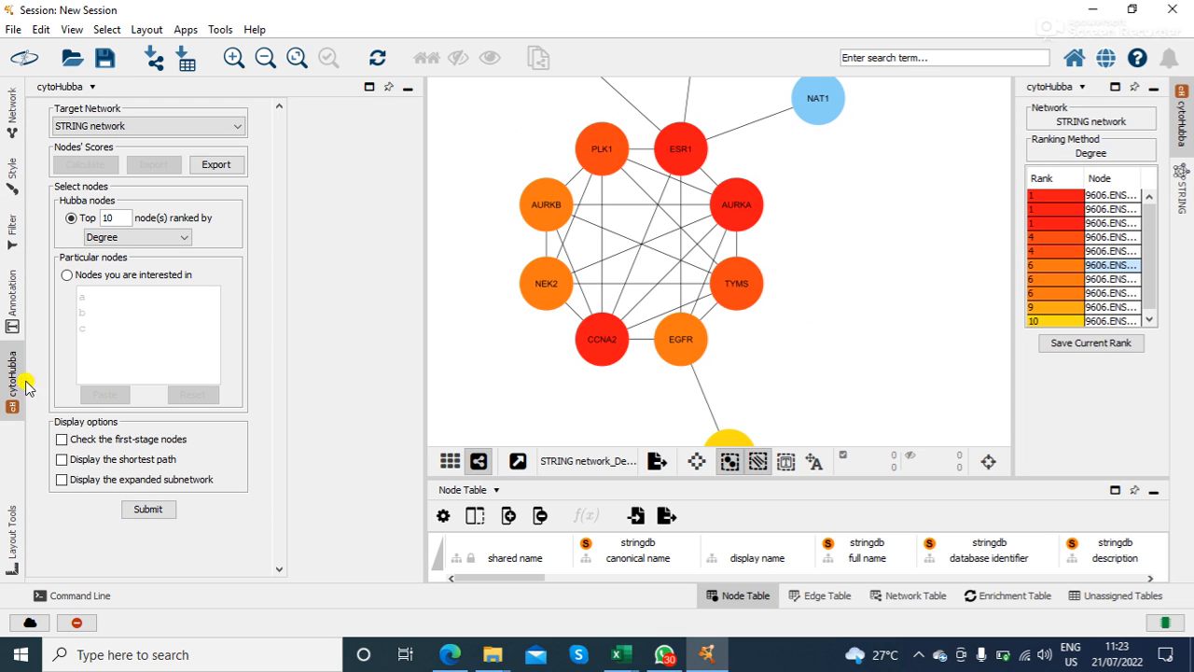
click(146, 509)
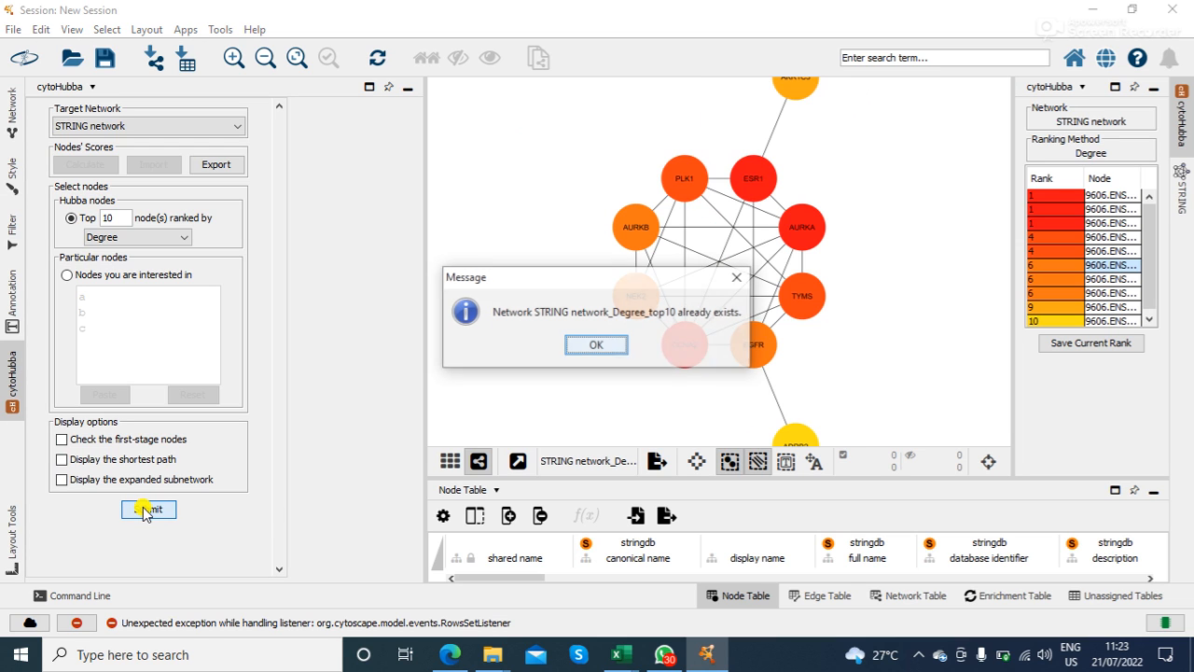
click(597, 345)
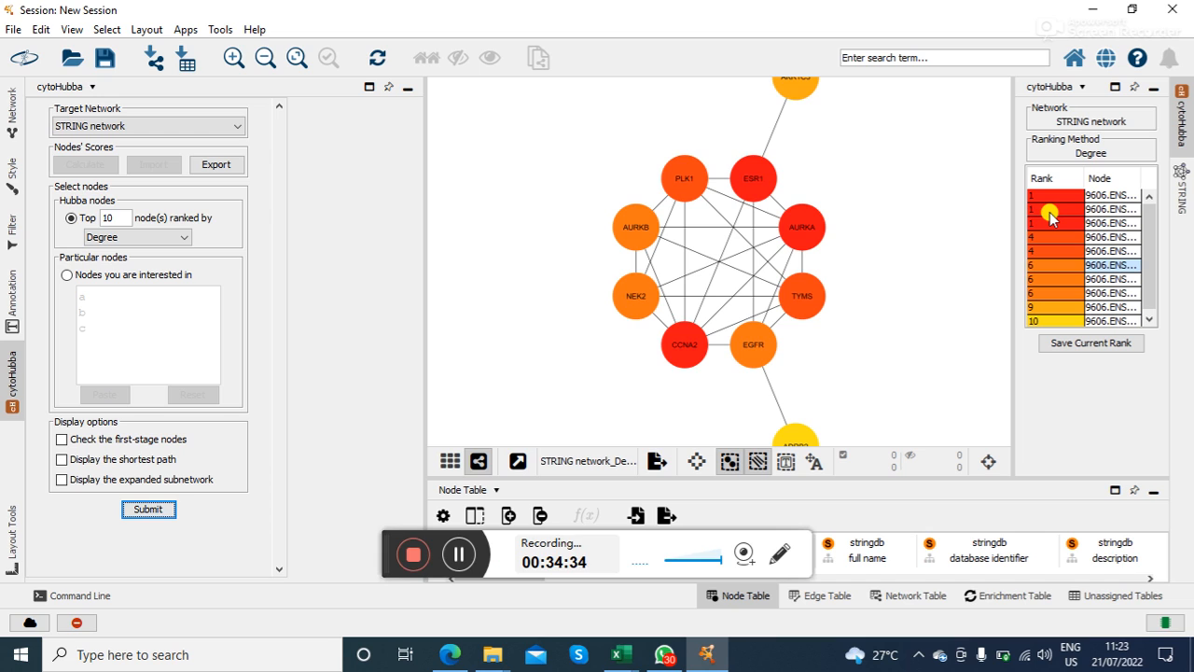
Identify the three rank 1 nodes and group ESR1 and AURKA beside CCNA2, moving NEK2 out of the way.
click(1108, 195)
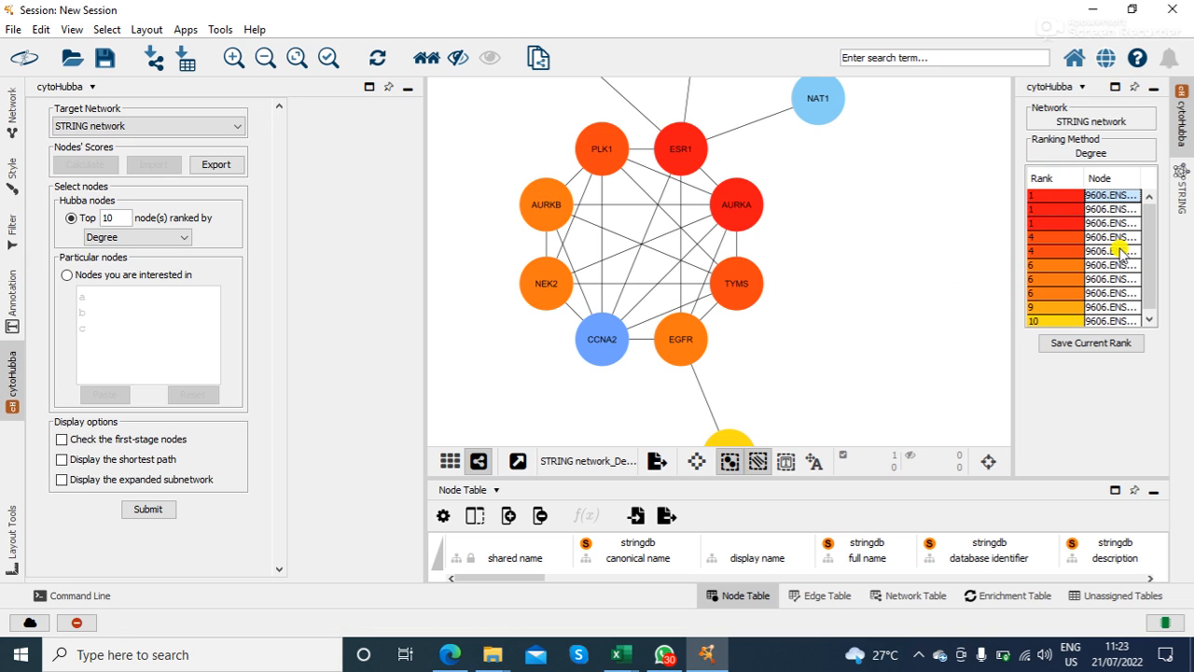
click(1119, 209)
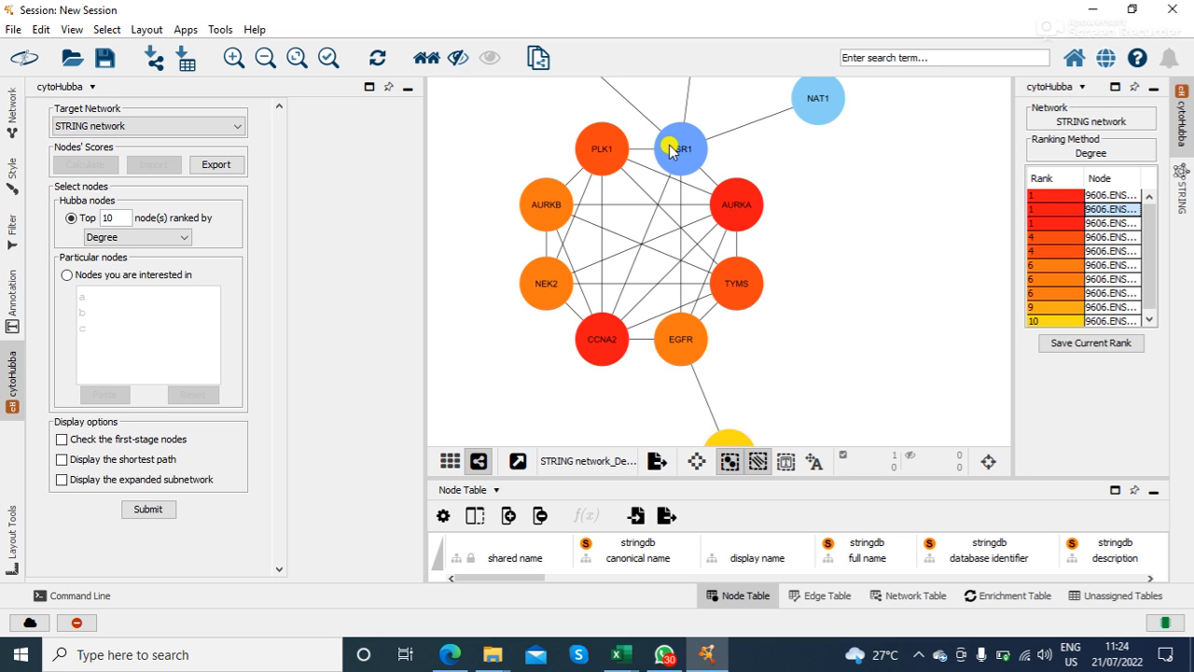
drag(670, 146, 539, 309)
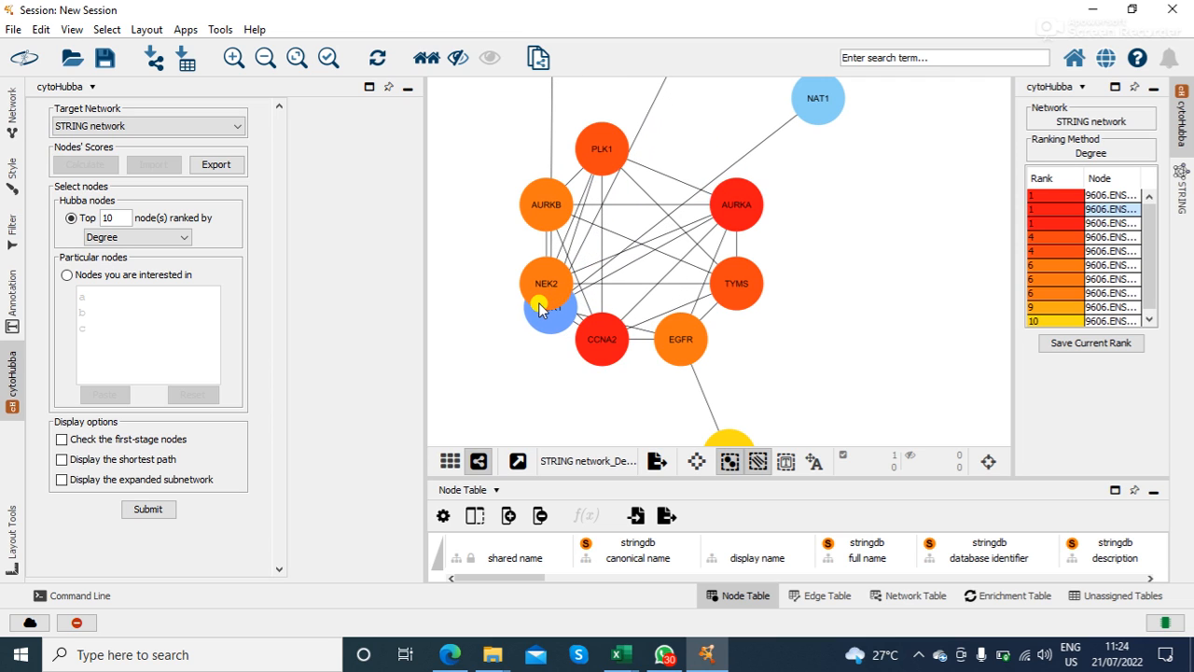
click(1115, 223)
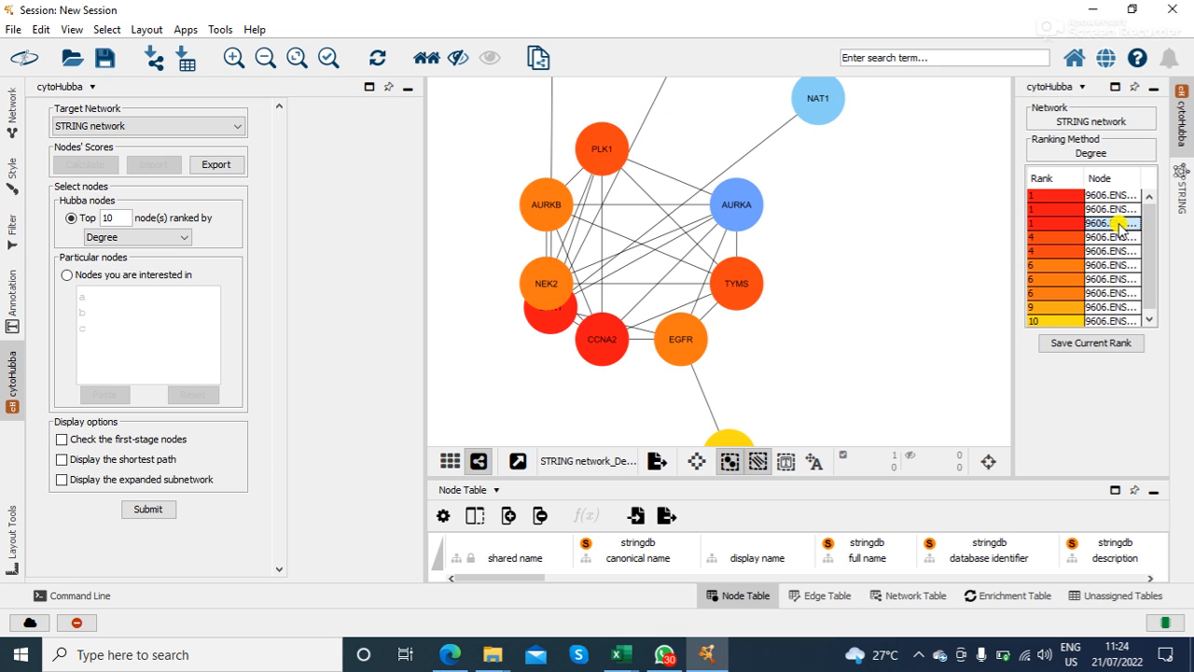
click(549, 275)
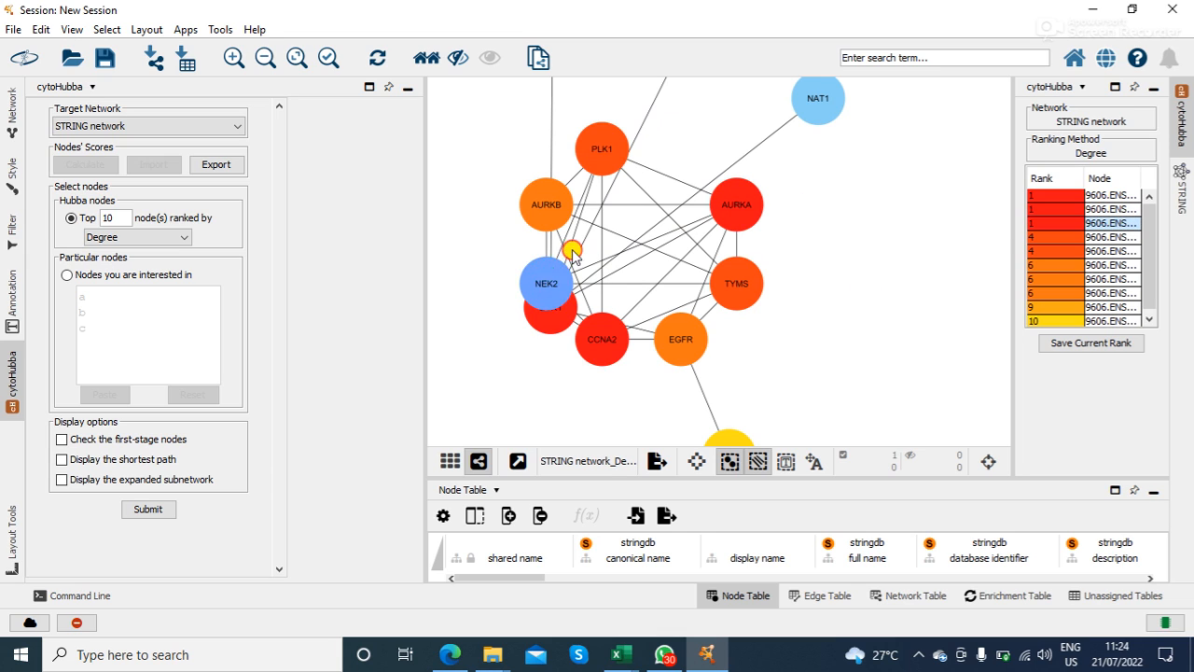
drag(572, 252, 631, 201)
drag(725, 201, 535, 252)
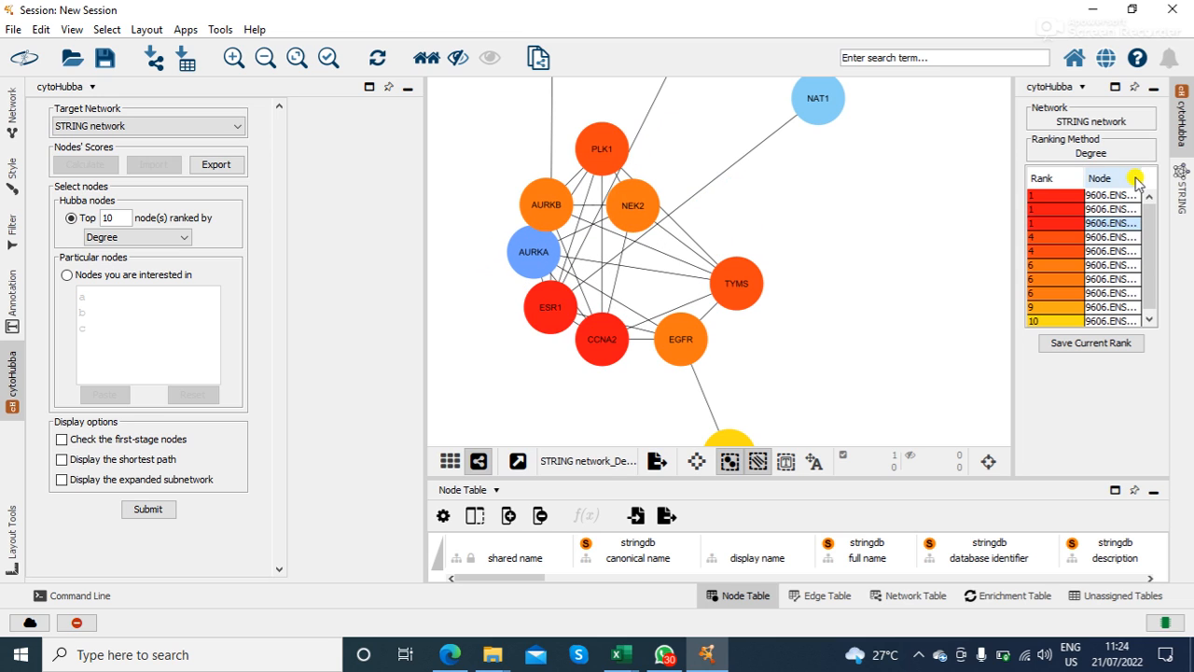
Identify the rank 4 nodes and place PLK1 and TYMS after AURKA in the ring, moving AURKB aside.
click(1108, 237)
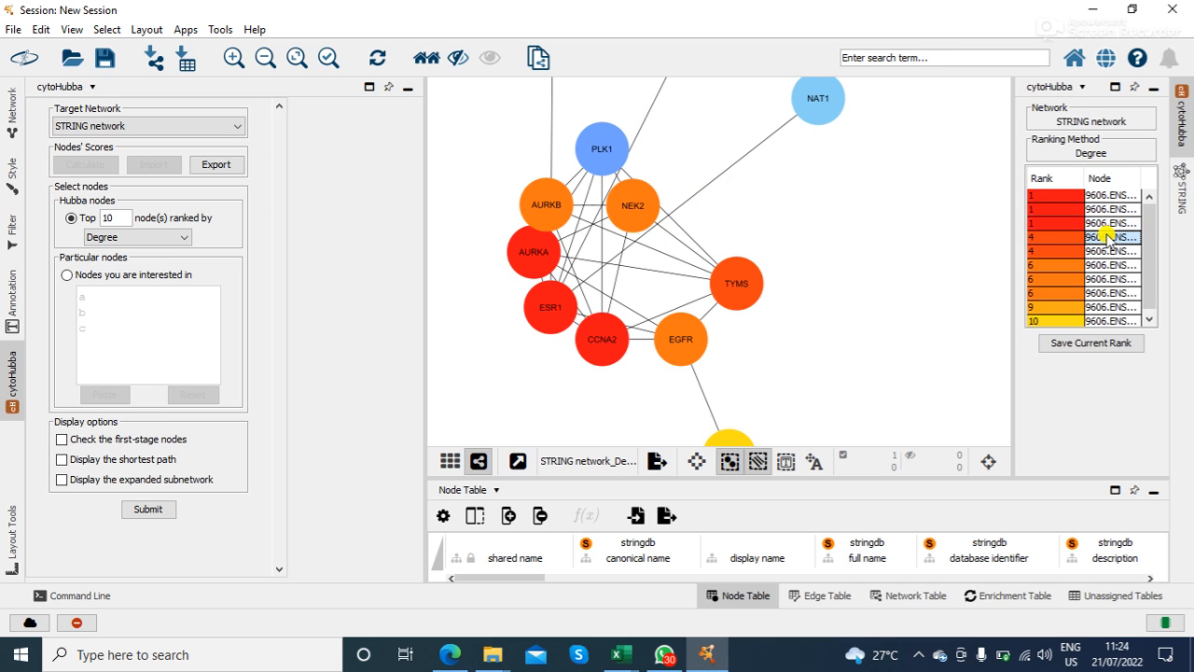
drag(546, 202, 715, 161)
click(604, 146)
drag(604, 146, 565, 173)
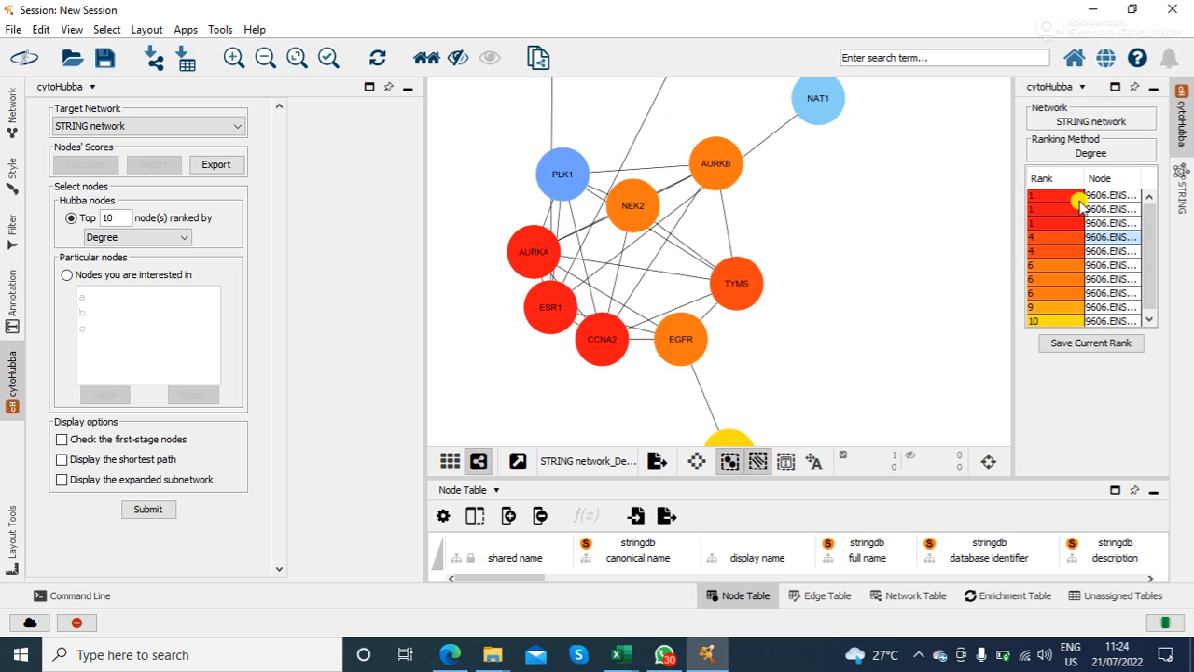
click(1097, 250)
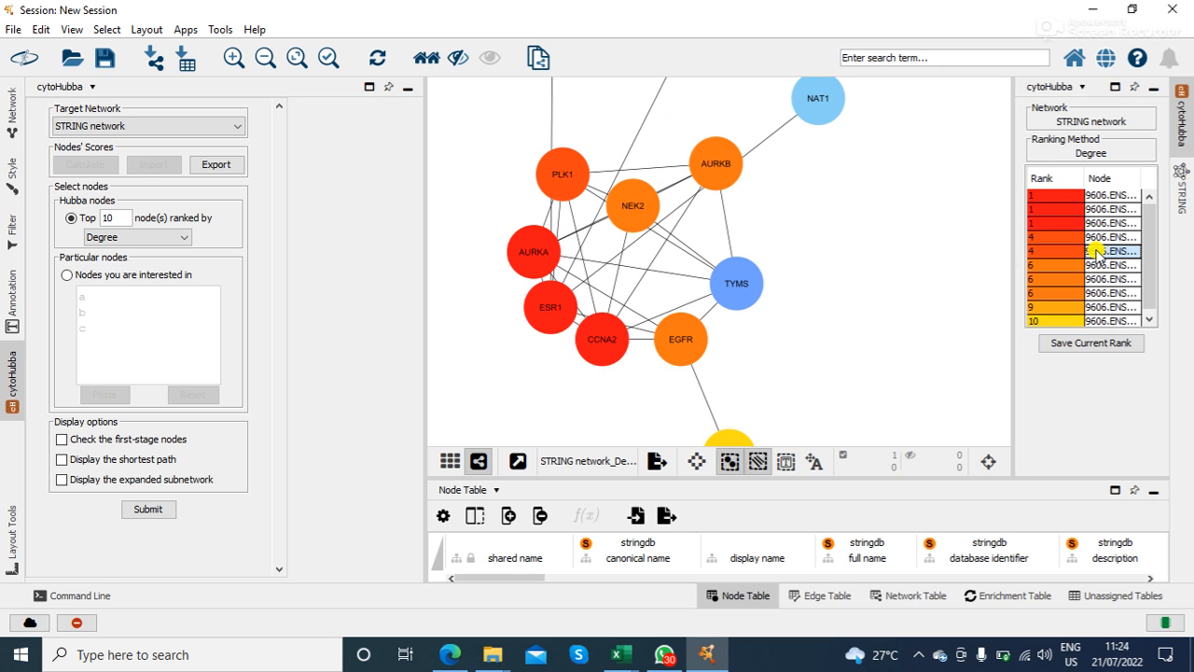
drag(731, 287, 635, 158)
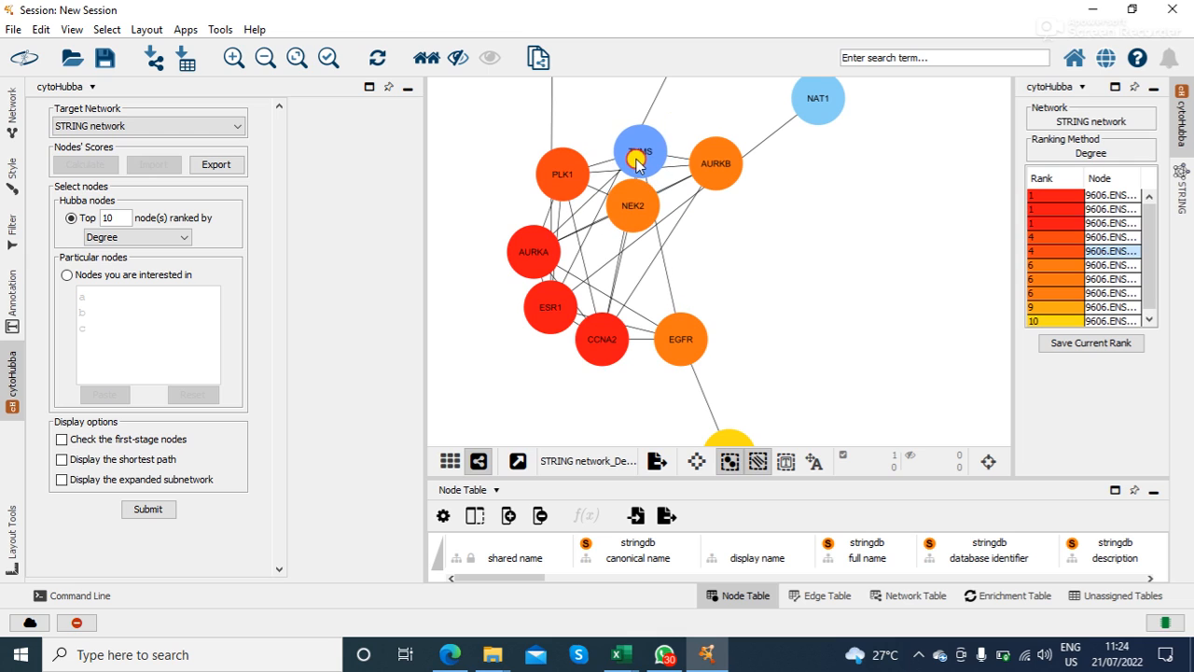
Identify the three rank 6 nodes and arrange EGFR, NEK2 and AURKB in rank order after TYMS around the ring.
click(1108, 265)
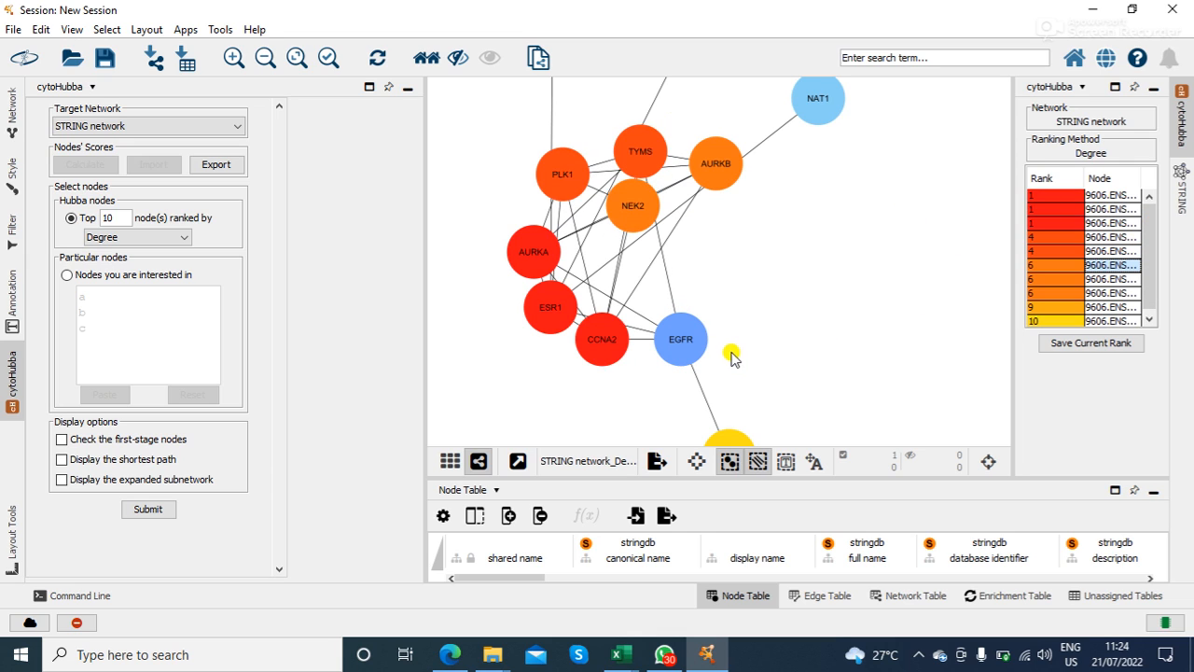
drag(714, 171, 773, 272)
drag(691, 332, 728, 186)
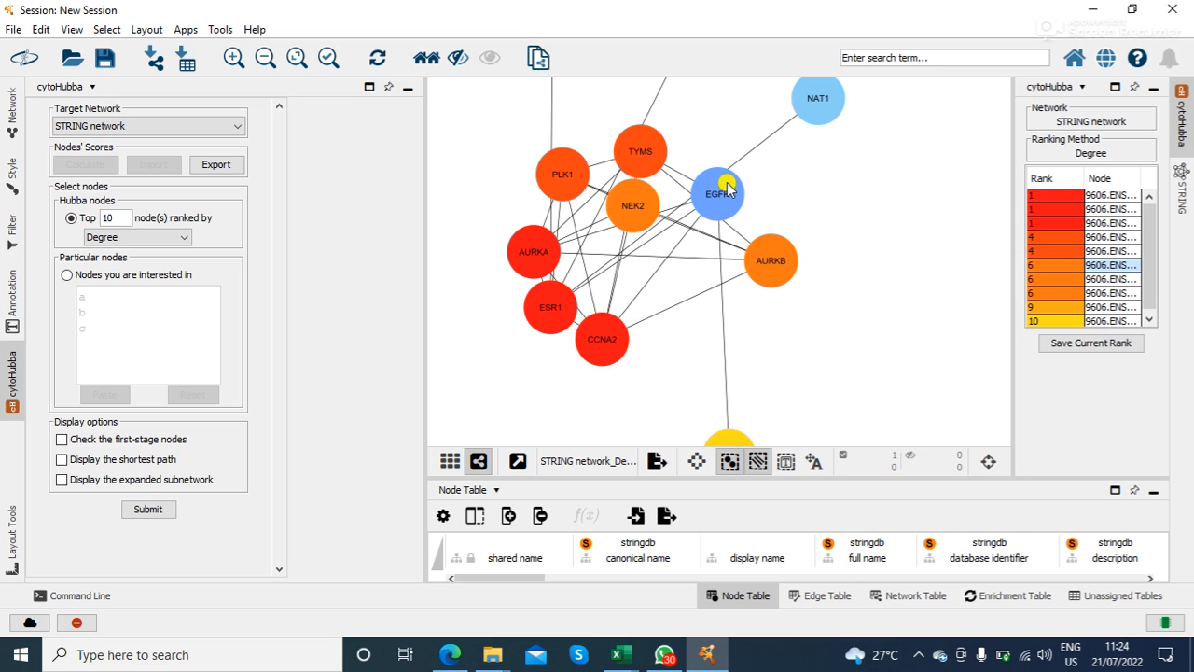
click(1099, 279)
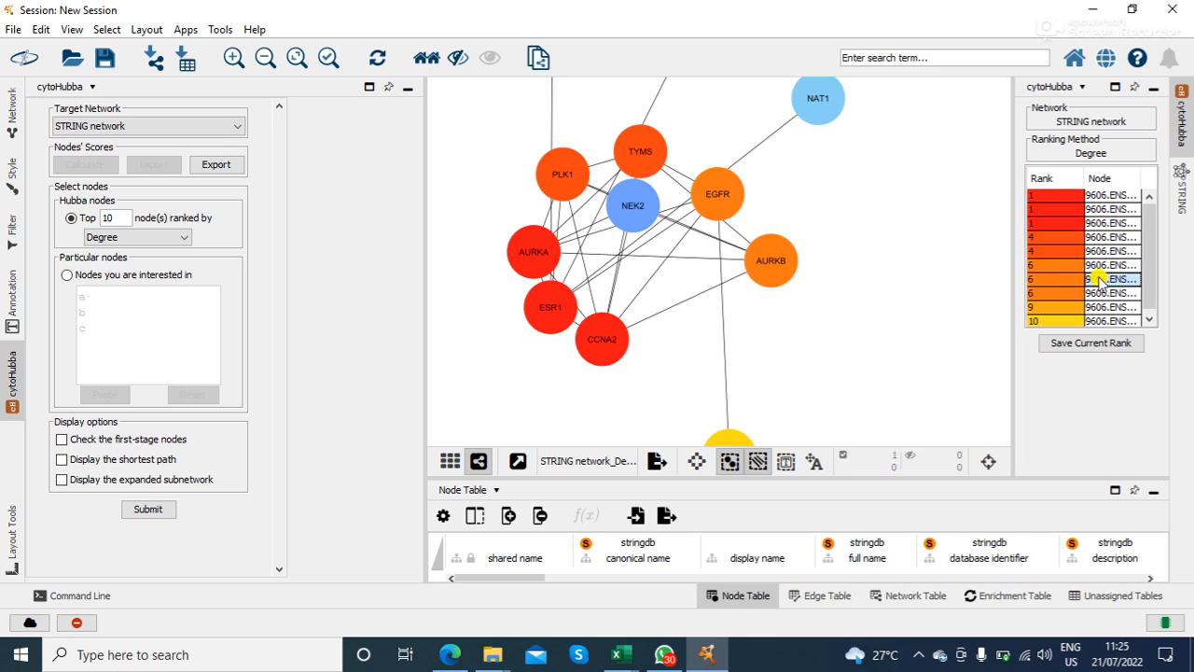
drag(761, 273, 684, 338)
drag(634, 211, 742, 268)
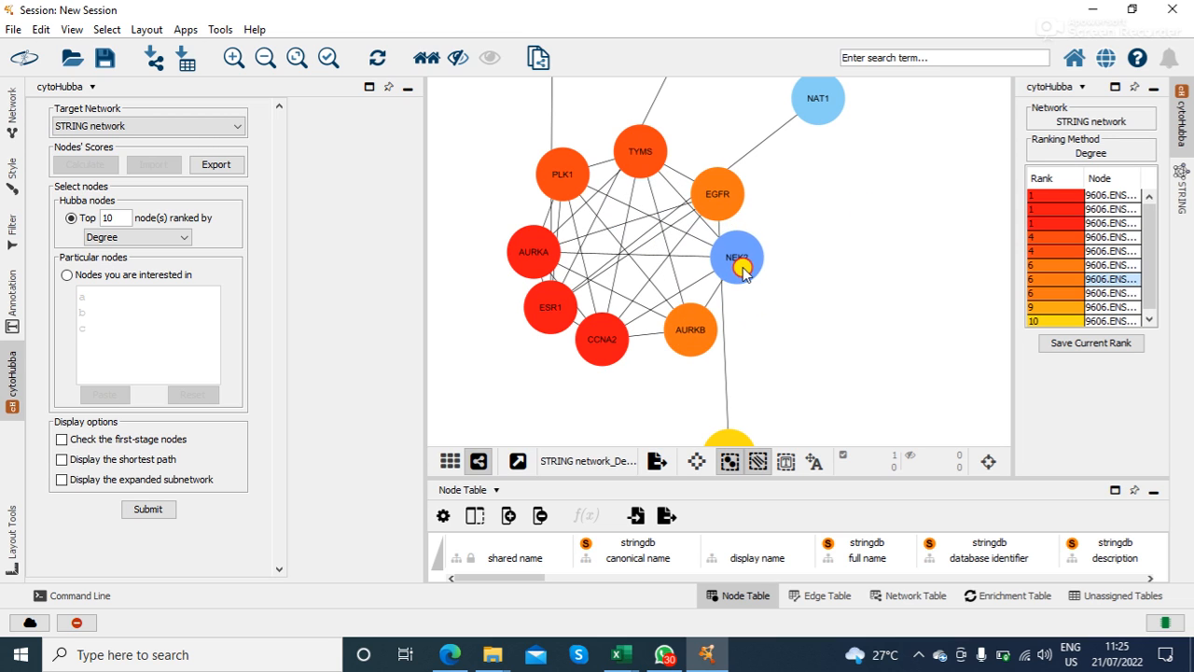
click(1099, 293)
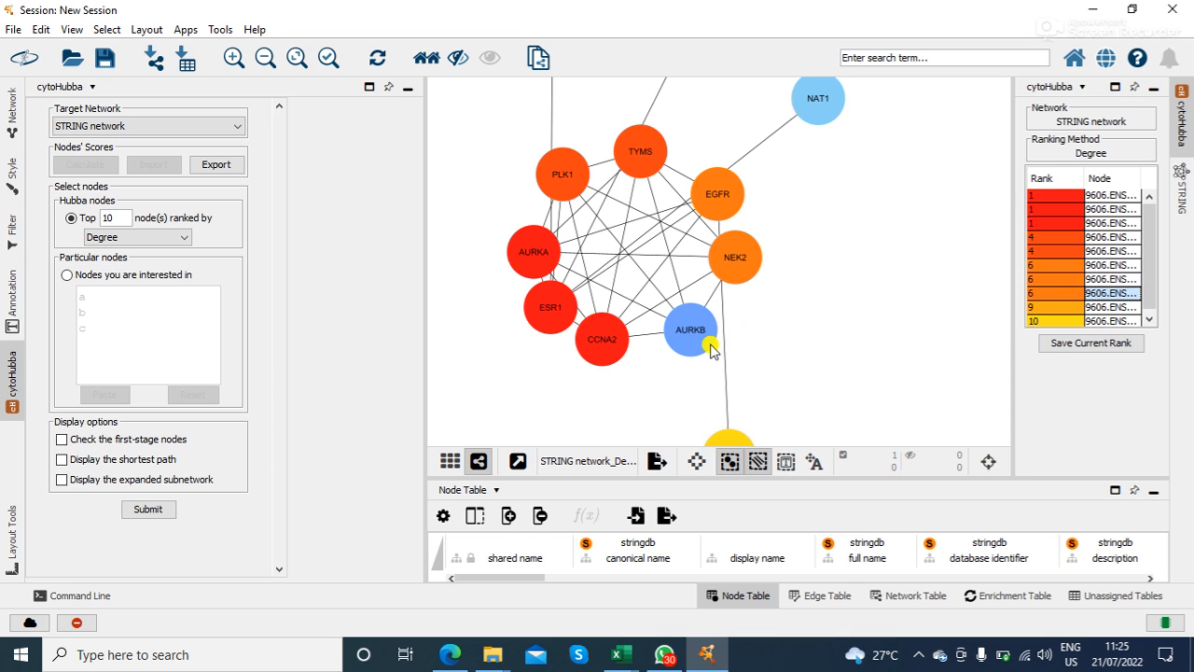
Select the rank 9 node and locate it in the network using the bird's-eye overview.
click(1150, 320)
click(1117, 305)
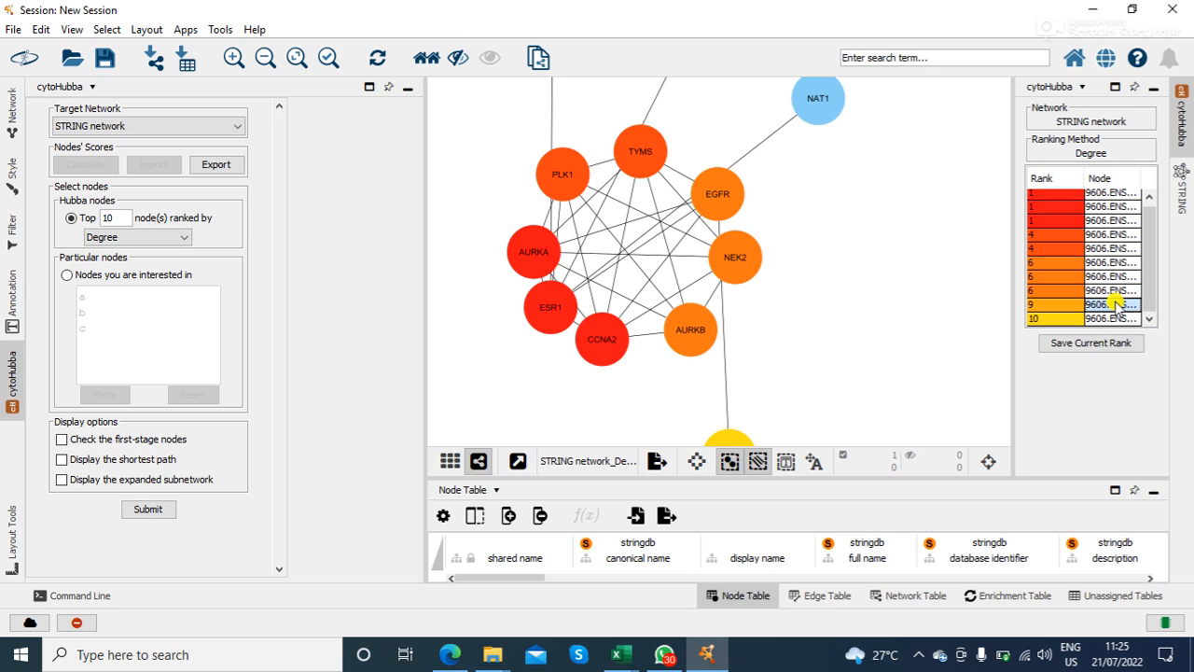
click(988, 463)
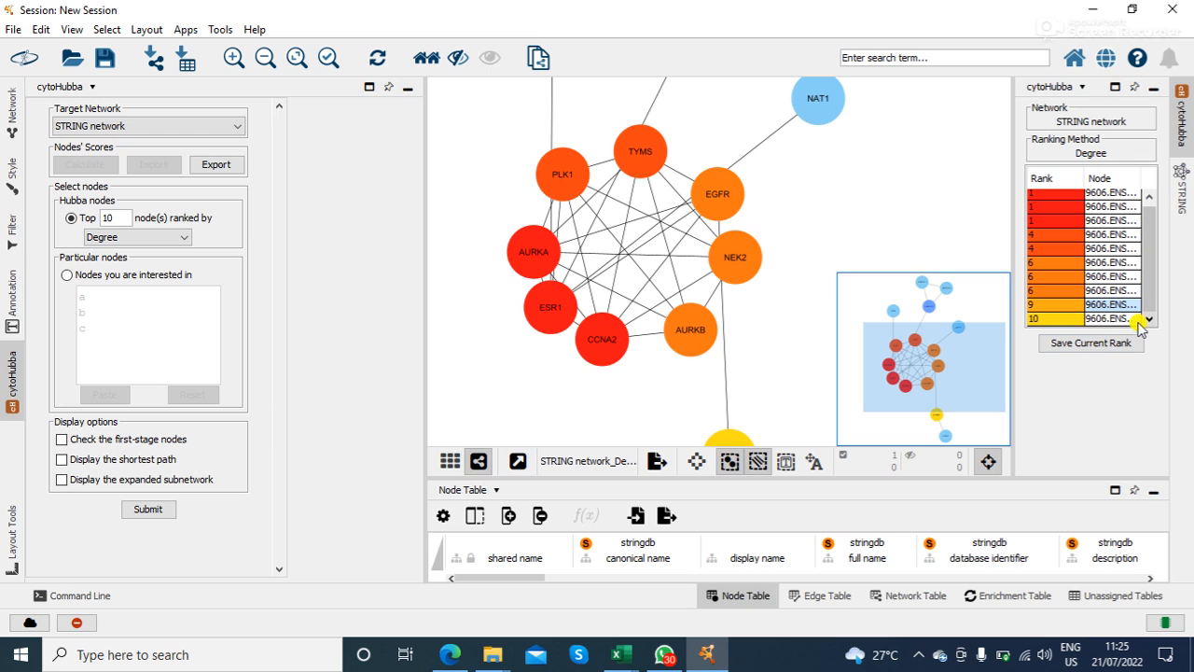
click(941, 207)
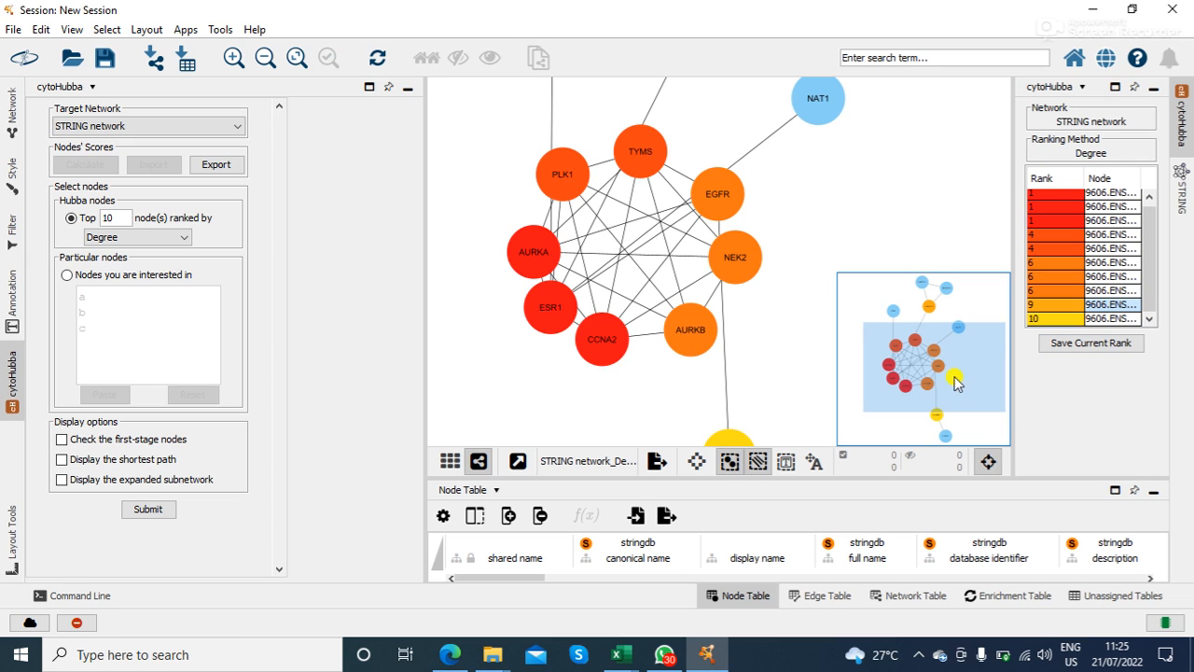
double_click(990, 470)
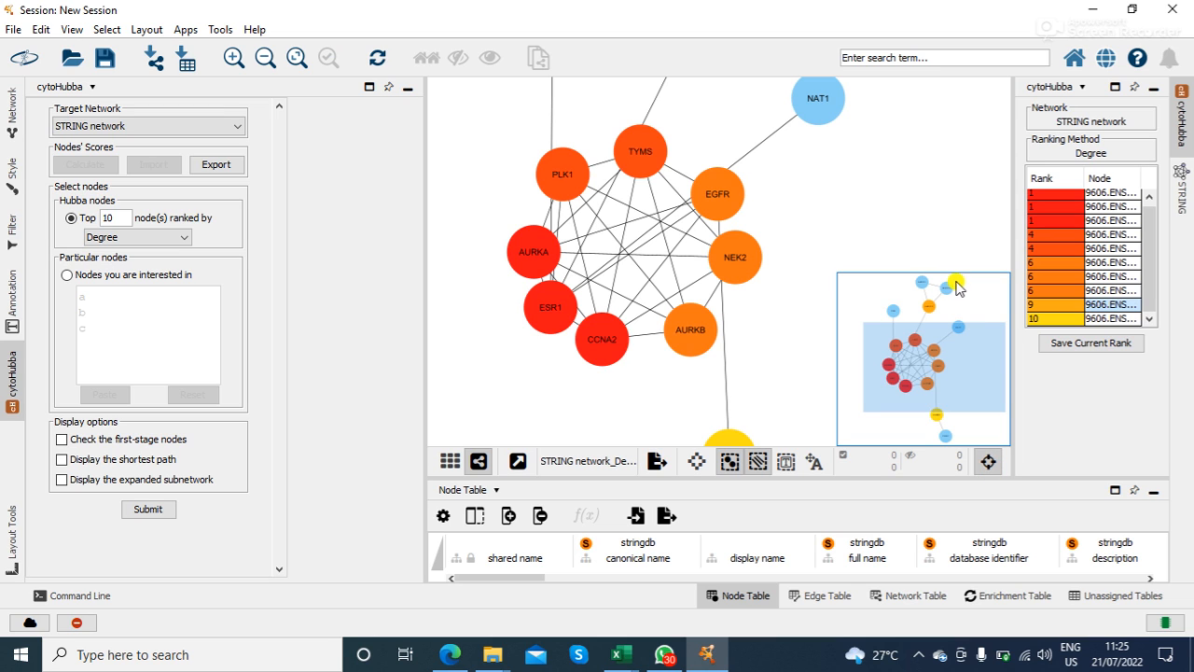
click(987, 462)
drag(920, 301, 927, 454)
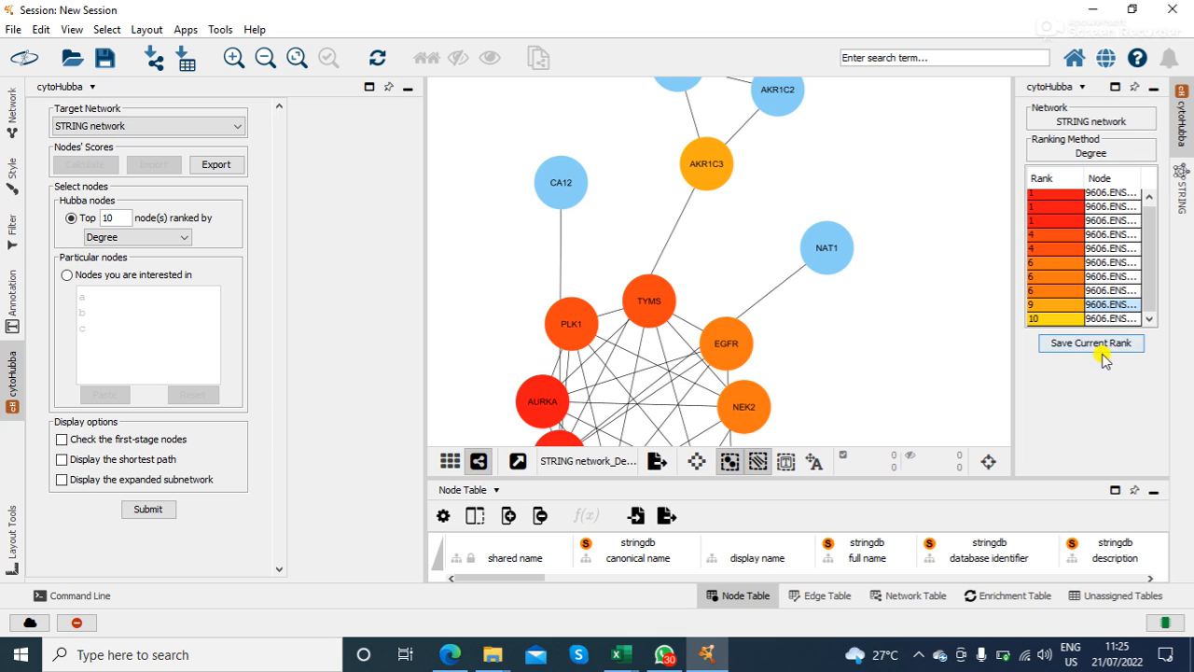
Identify the rank 9 node and place AKR1C3 after AURKB in the ring, shifting AURKB to make room.
click(1113, 310)
drag(1116, 319, 1121, 304)
click(1124, 306)
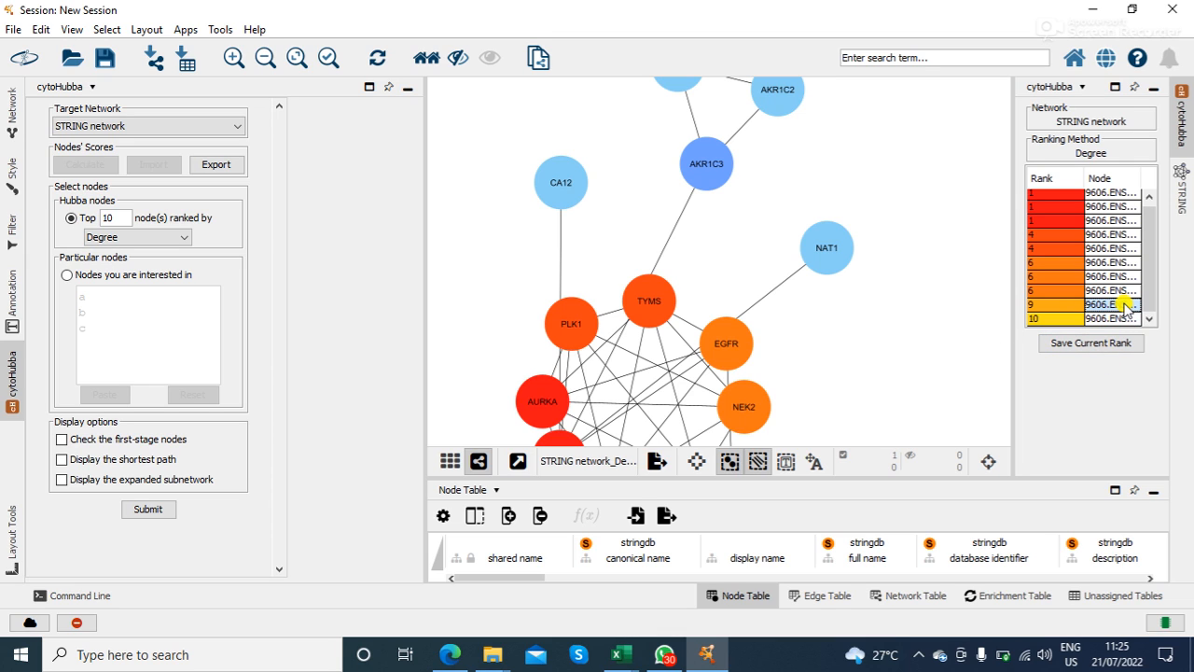
click(1109, 276)
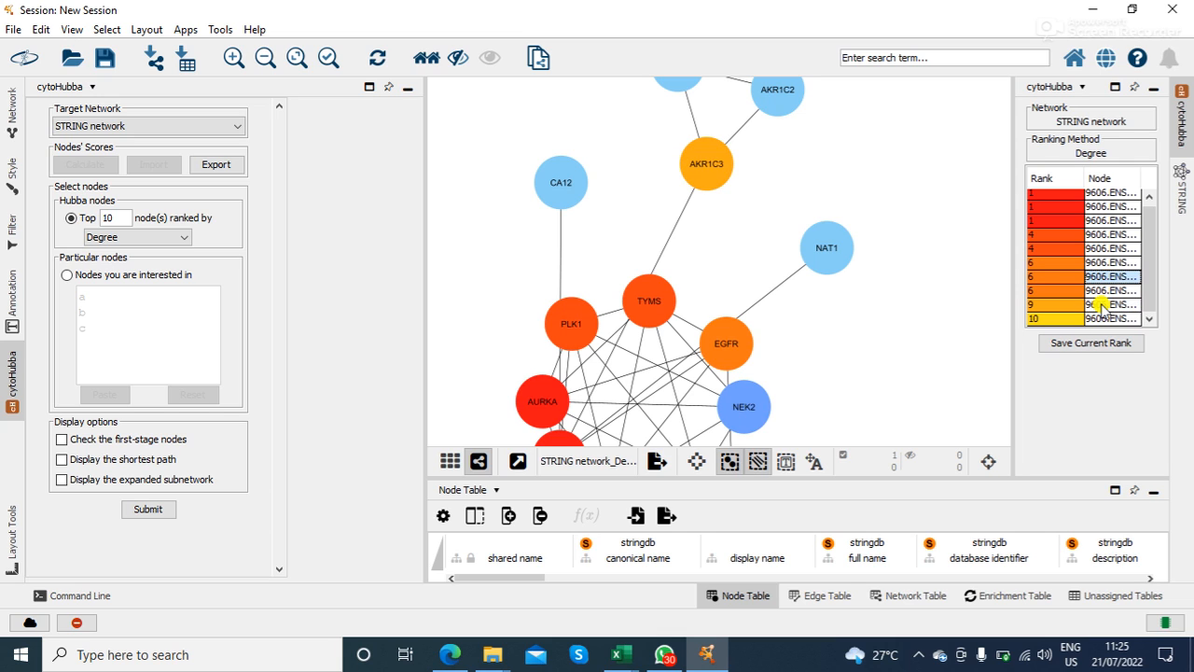
click(1101, 305)
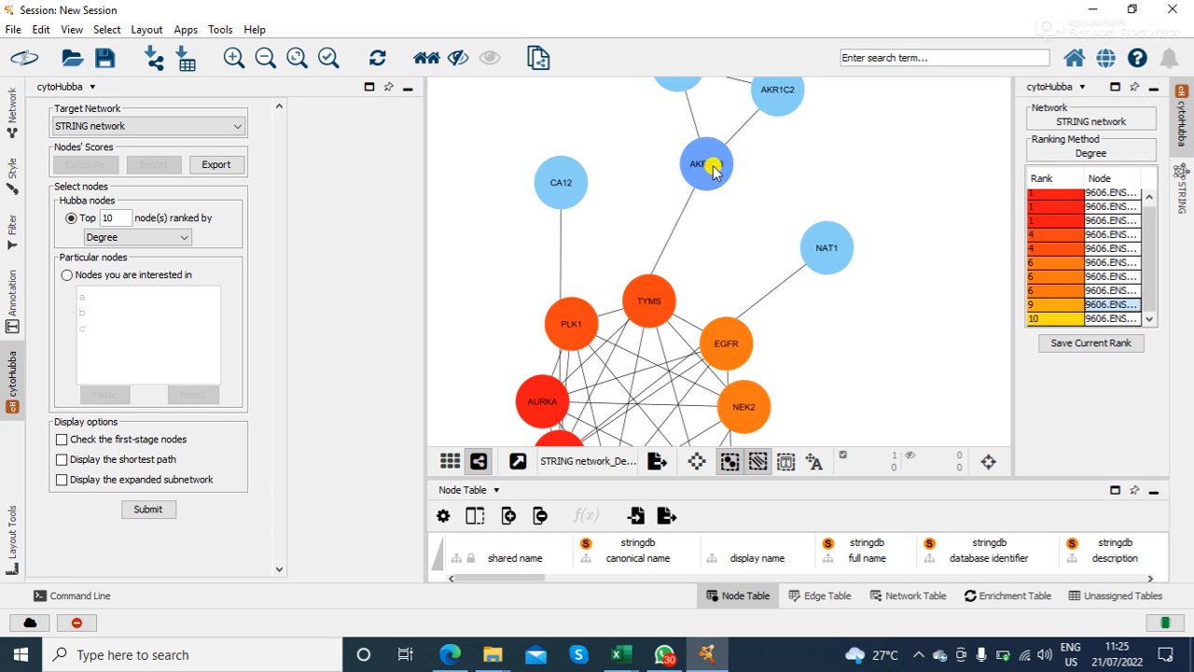
drag(711, 168, 687, 442)
drag(979, 329, 975, 181)
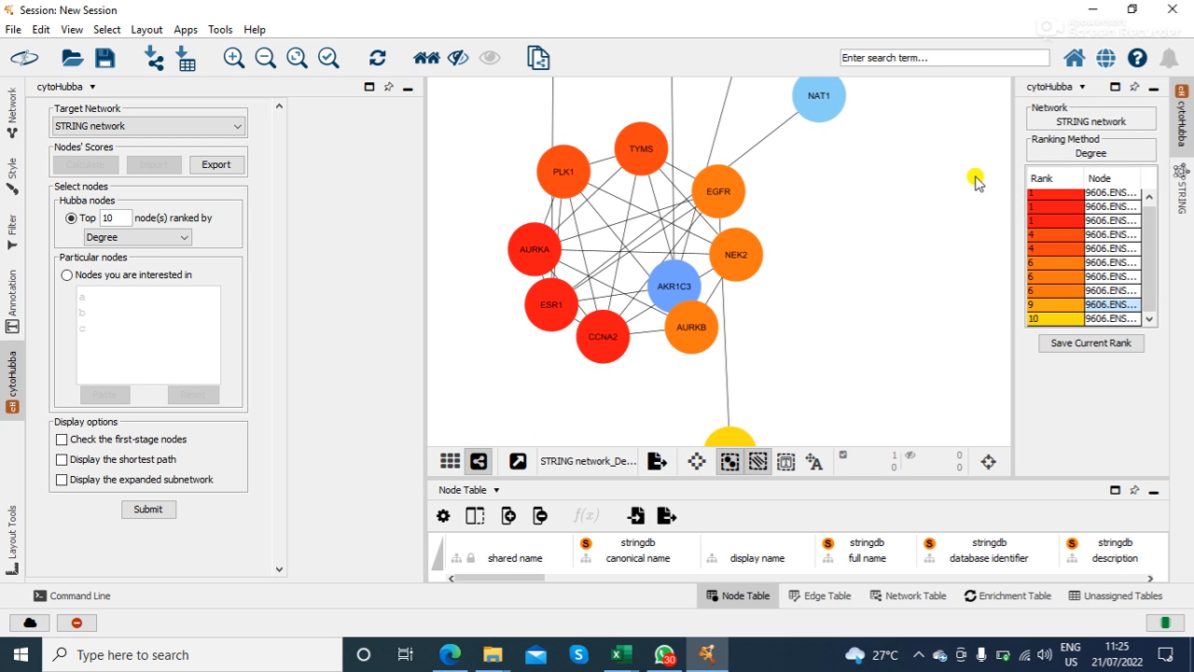
drag(698, 323, 762, 315)
drag(679, 290, 698, 354)
drag(759, 316, 685, 353)
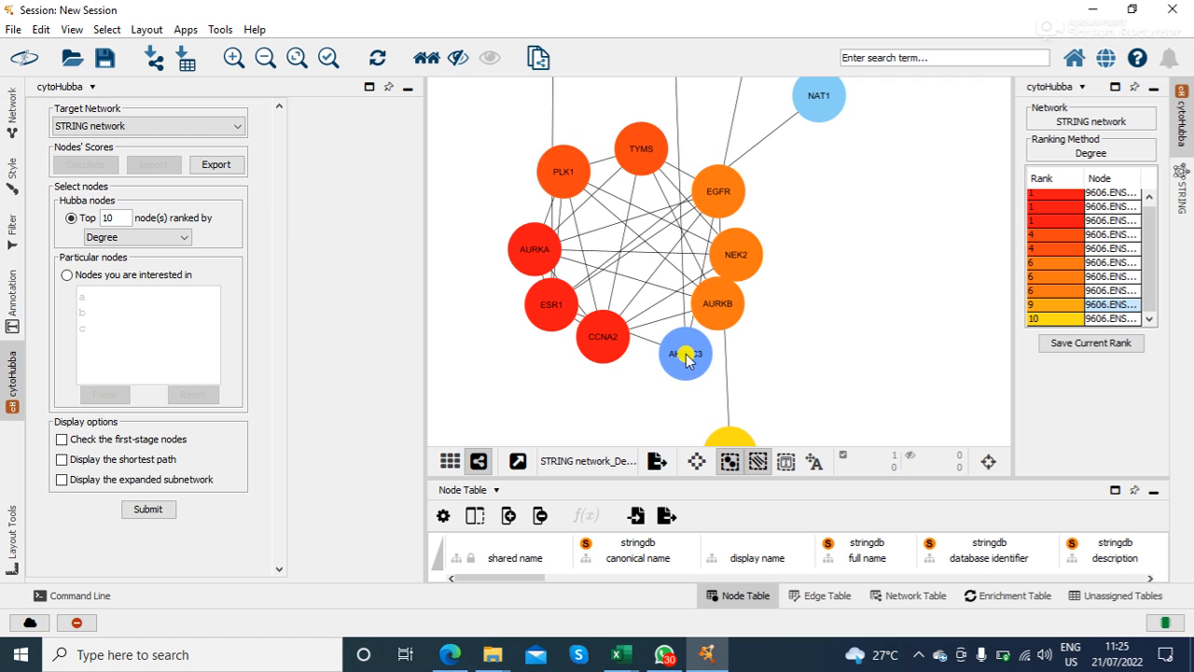
Identify the rank 10 node and place ADRB2 between AKR1C3 and CCNA2 to close the ring.
drag(901, 365, 920, 171)
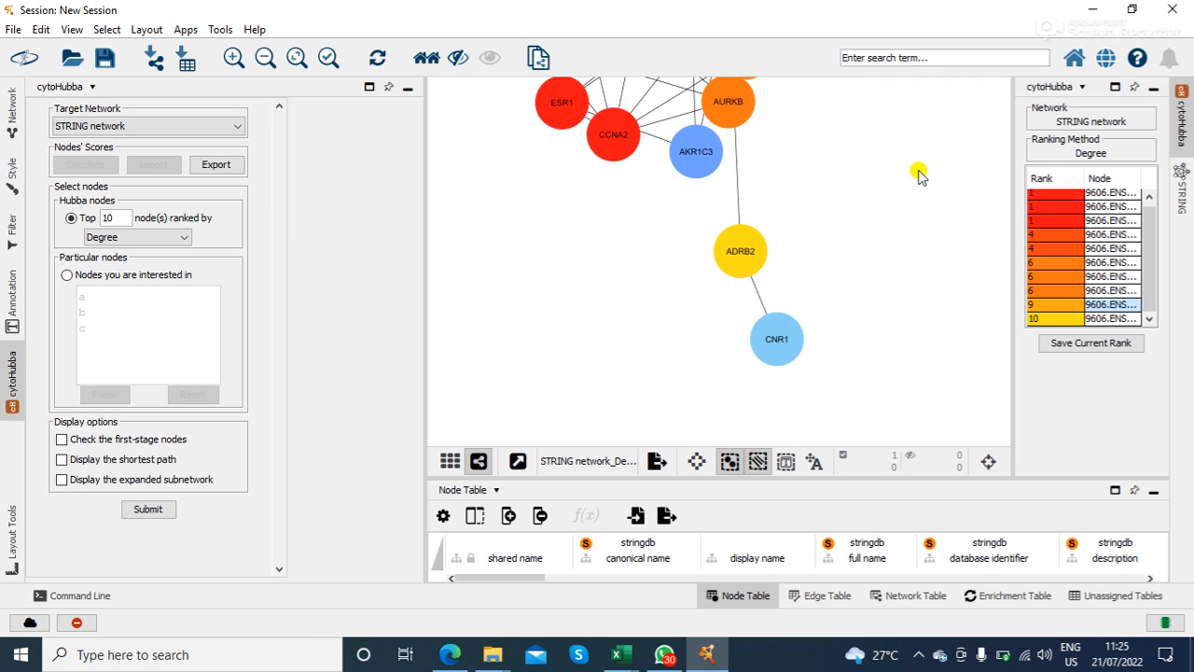
click(1093, 318)
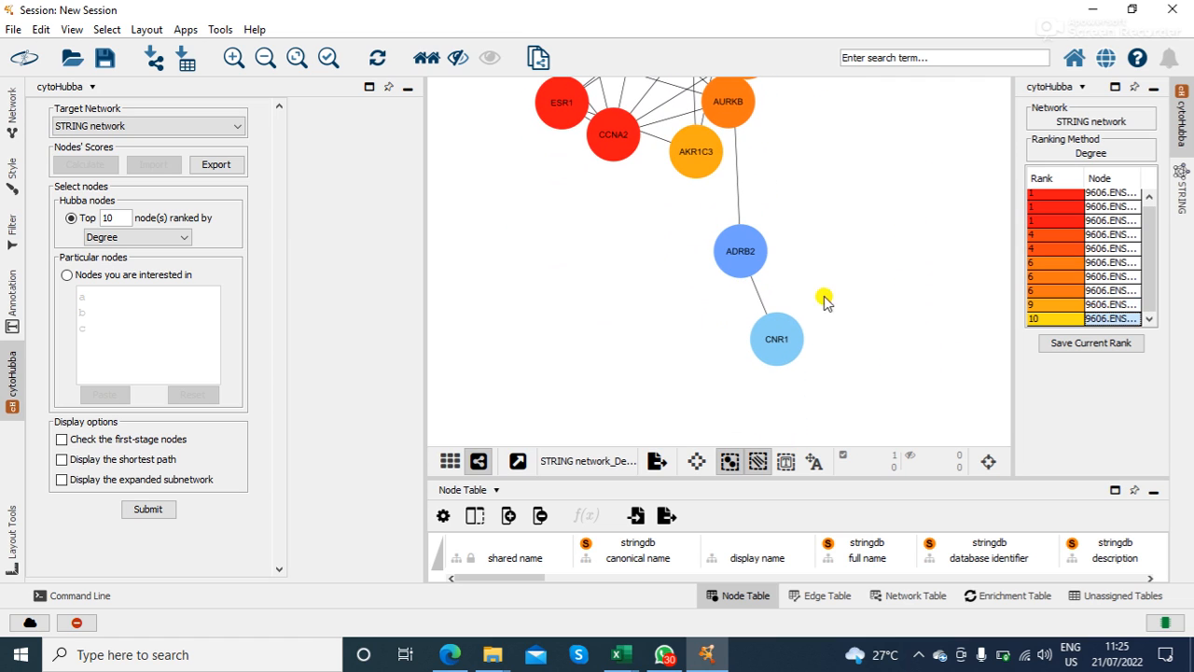
drag(749, 264, 656, 166)
Space out EGFR, NEK2, AURKB, AKR1C3, ADRB2 and CCNA2 so the ring of hub nodes is more even.
drag(917, 283, 927, 422)
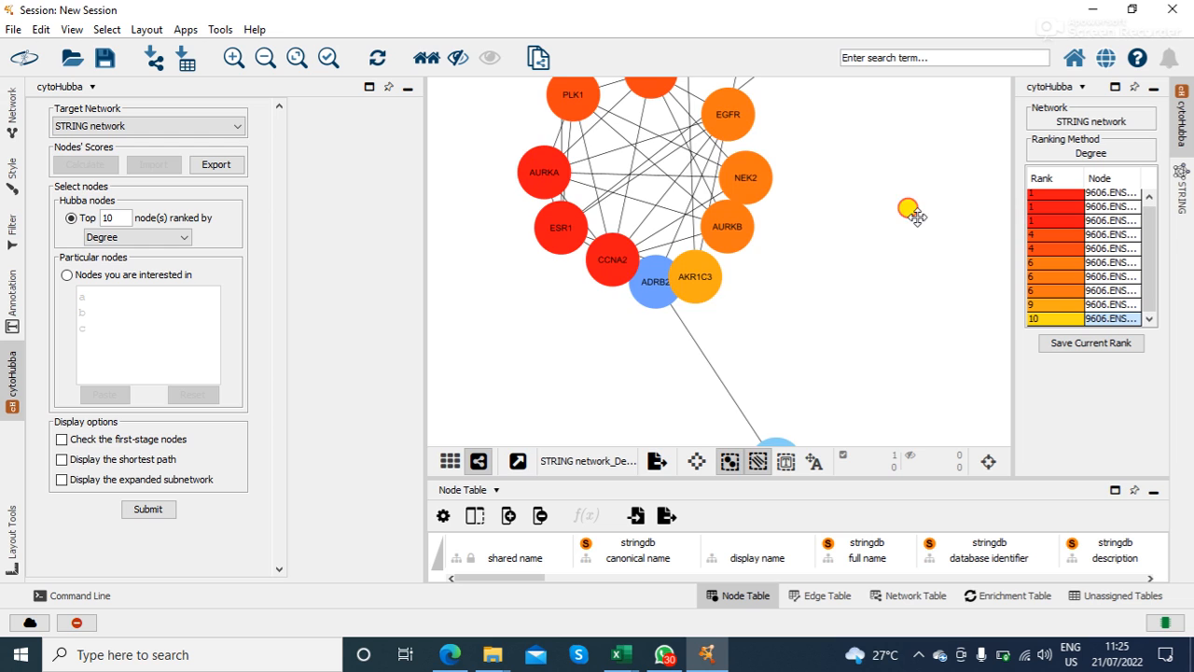
drag(910, 207, 930, 305)
drag(746, 201, 737, 180)
drag(760, 257, 771, 227)
drag(737, 316, 769, 300)
drag(716, 365, 757, 360)
drag(680, 371, 702, 376)
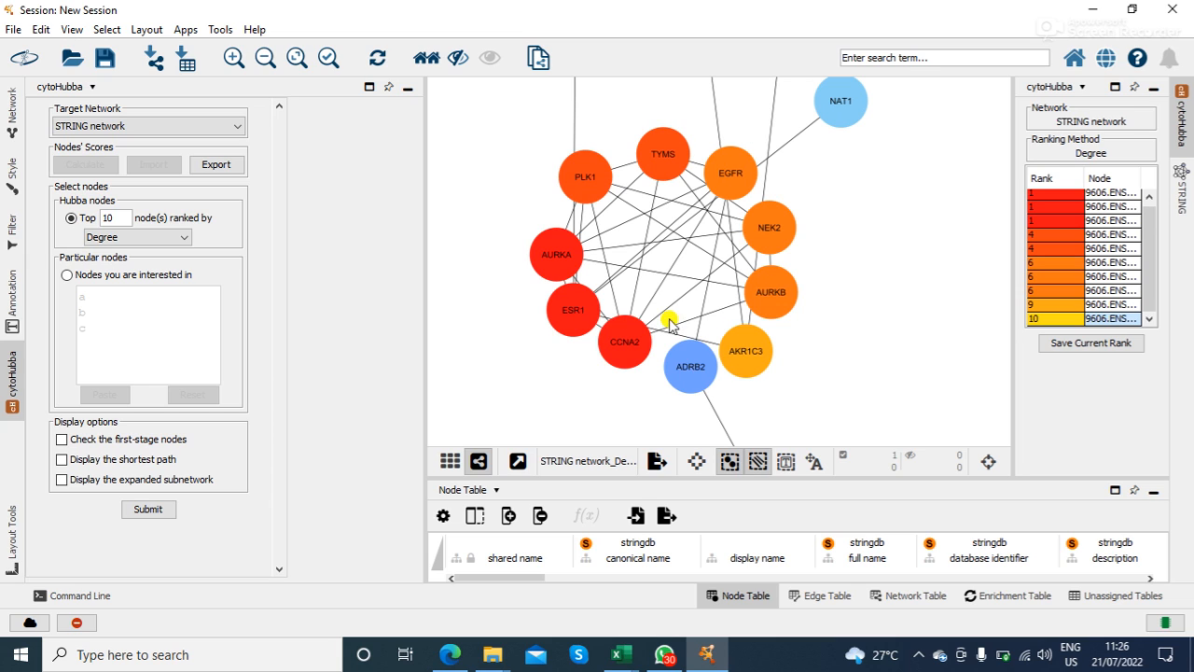
drag(627, 345, 623, 363)
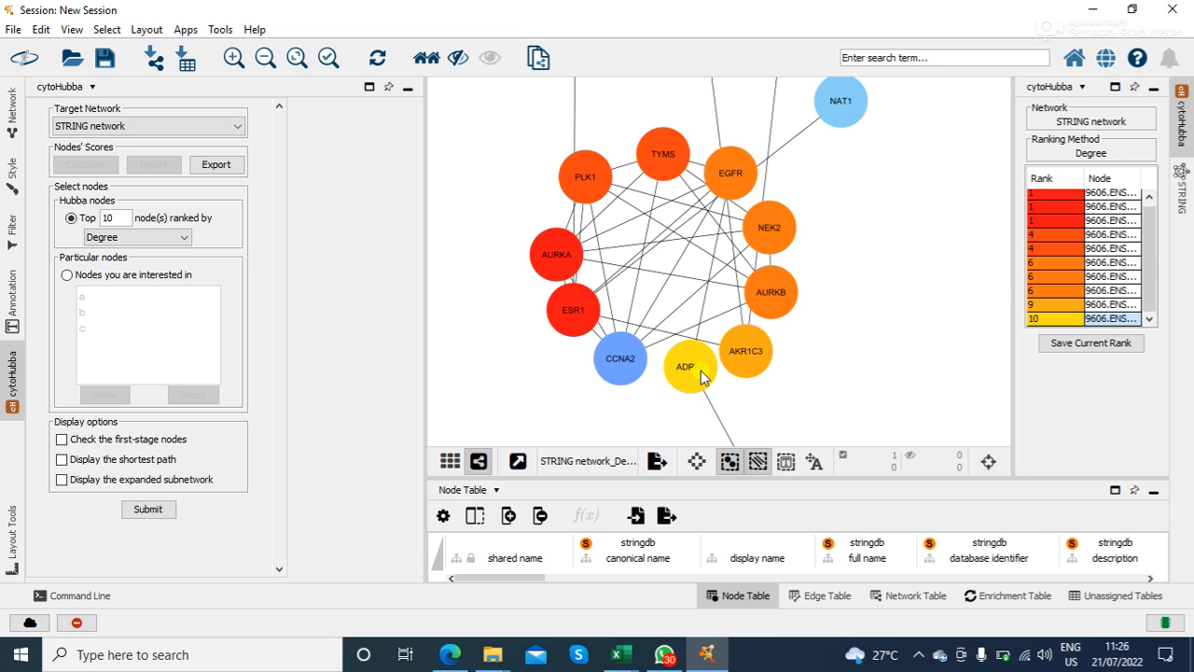
Select the ADRB2 node and try resizing it by setting the default node height to 20.
scroll(913, 295, up, 2)
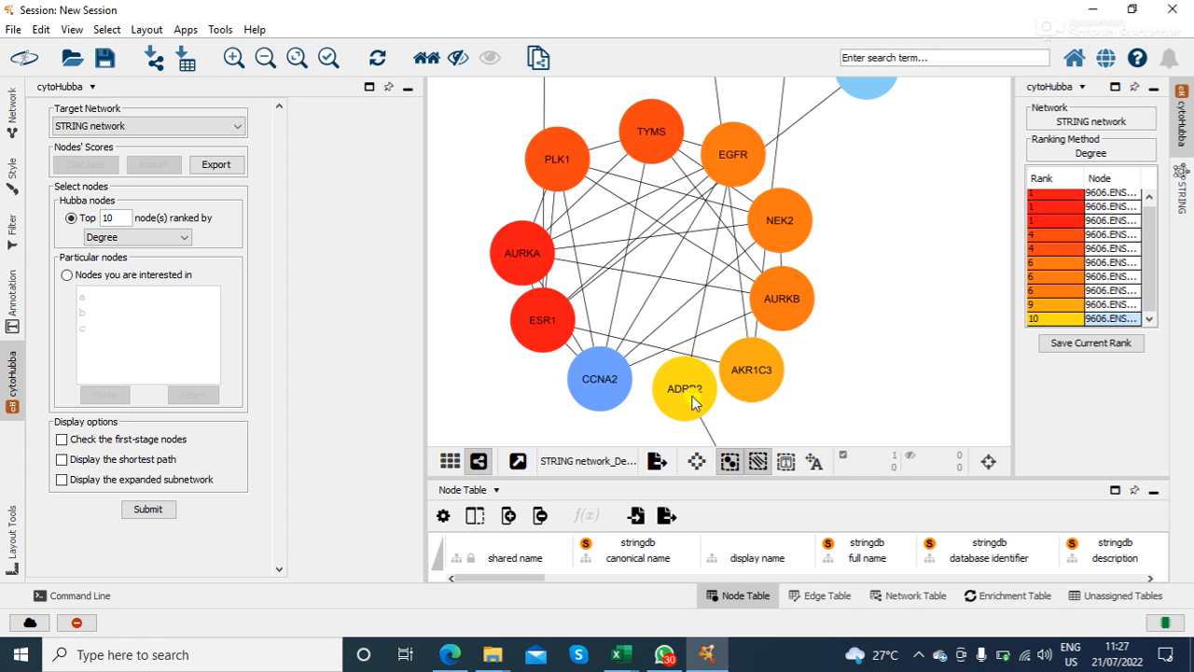
click(692, 399)
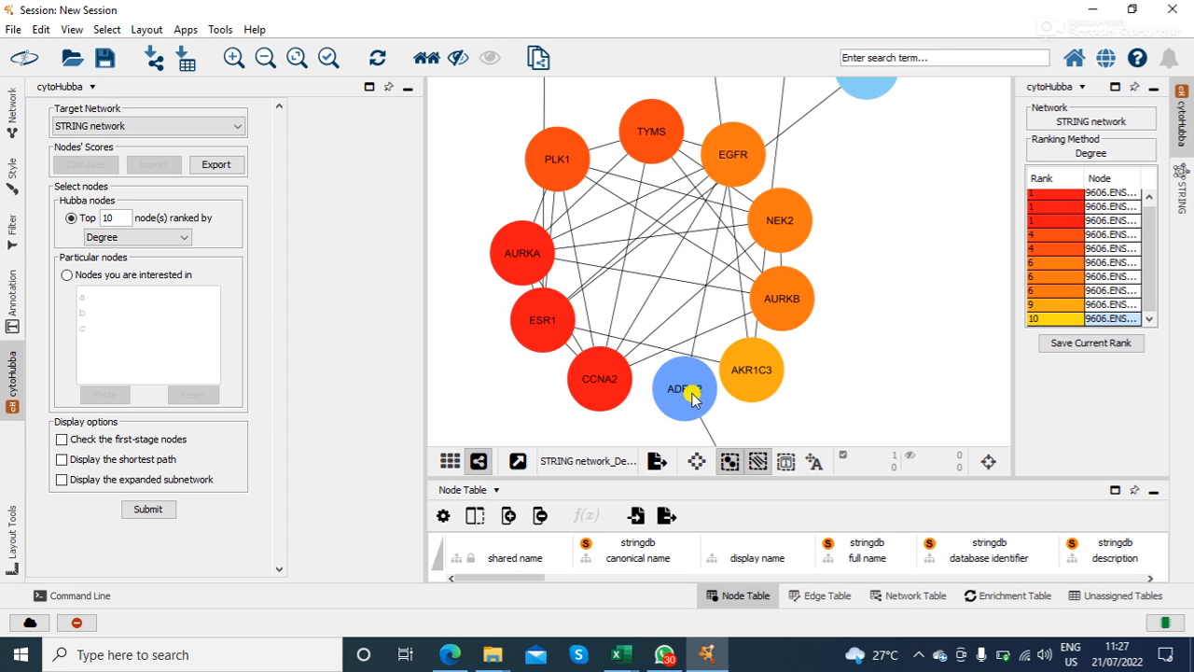
click(10, 170)
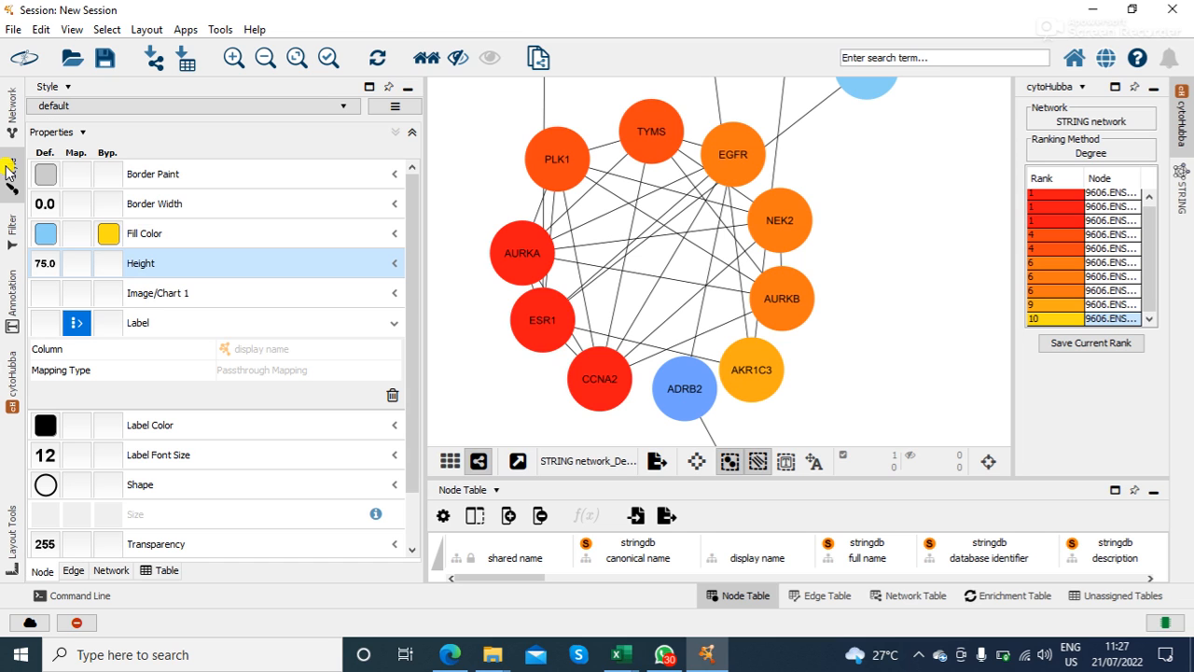
click(37, 265)
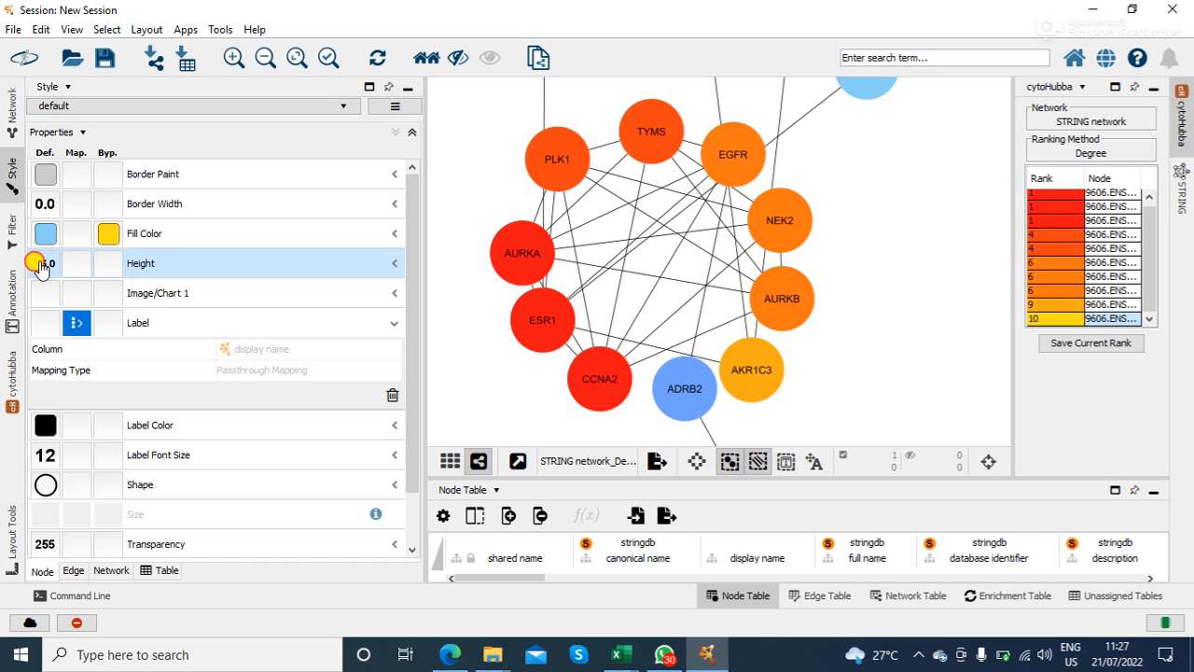
click(401, 376)
drag(399, 375, 457, 377)
text(20)
key(Return)
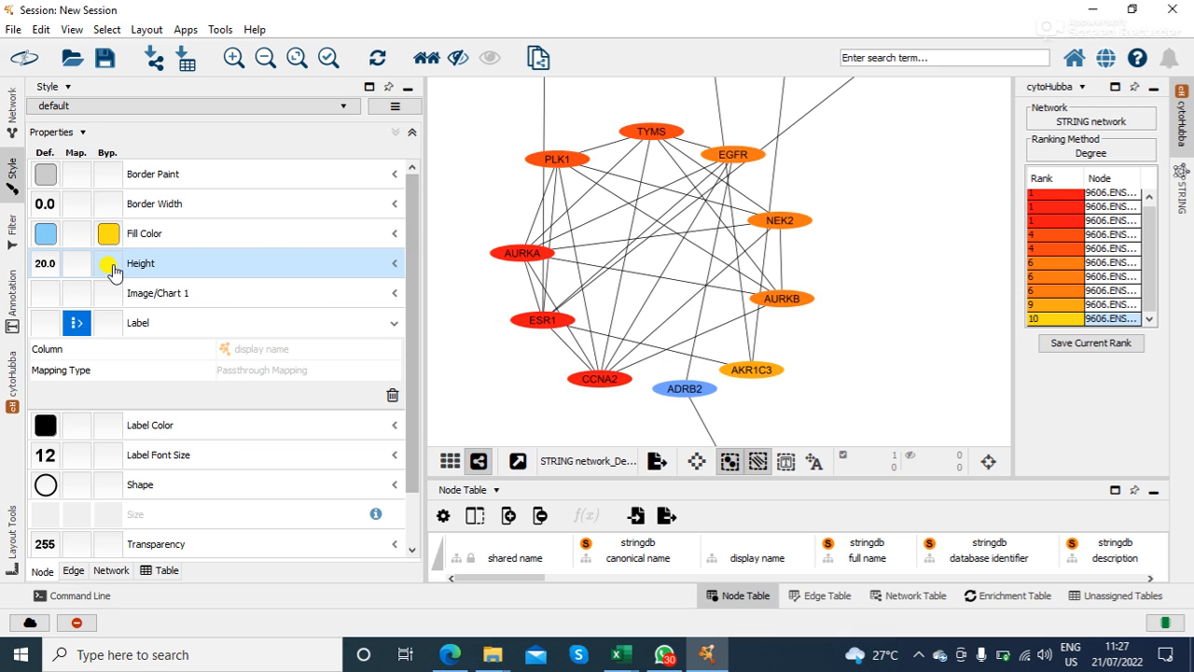
Set the default node height to 75.
click(45, 265)
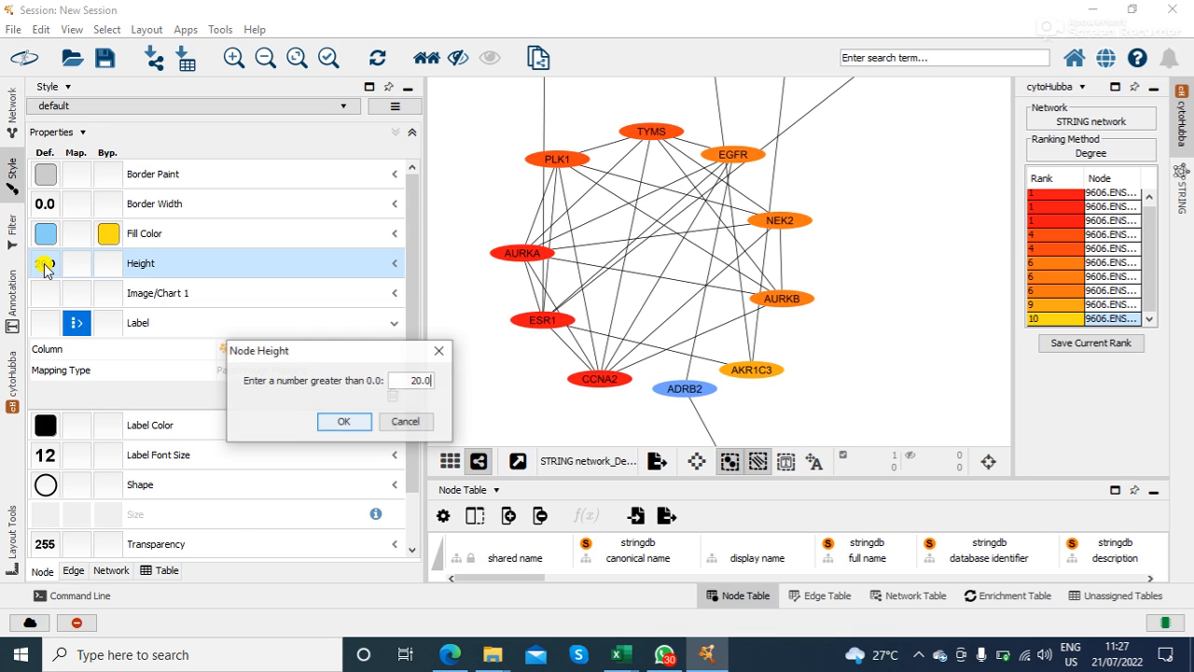
drag(400, 381, 451, 382)
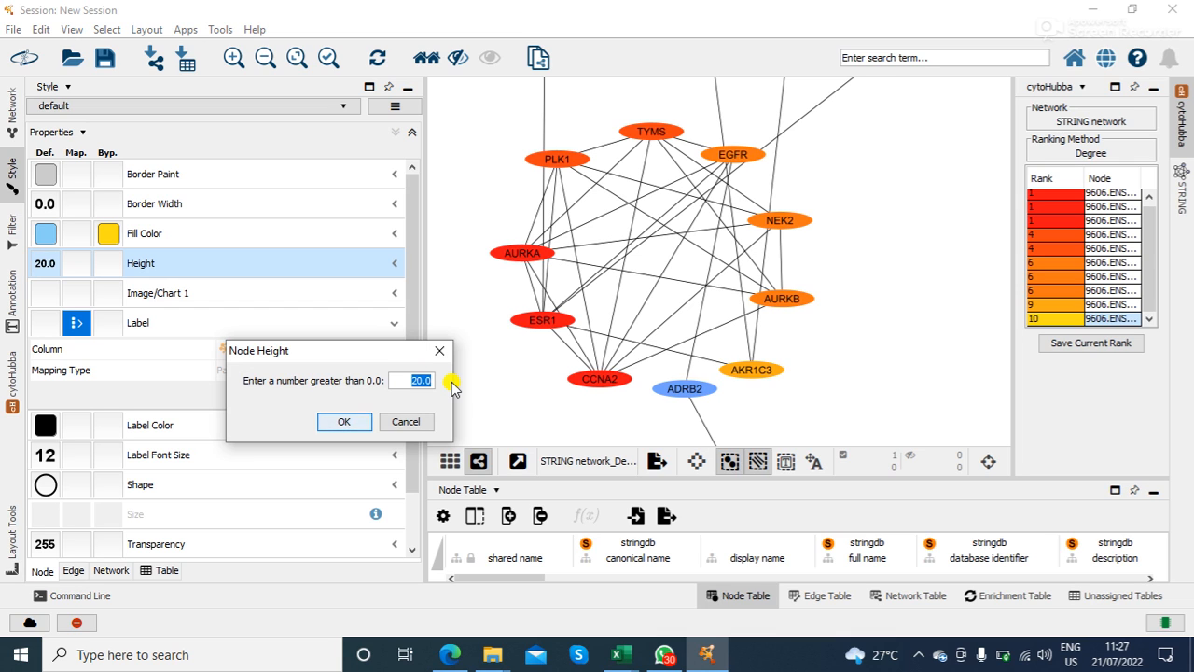
text(75)
key(Return)
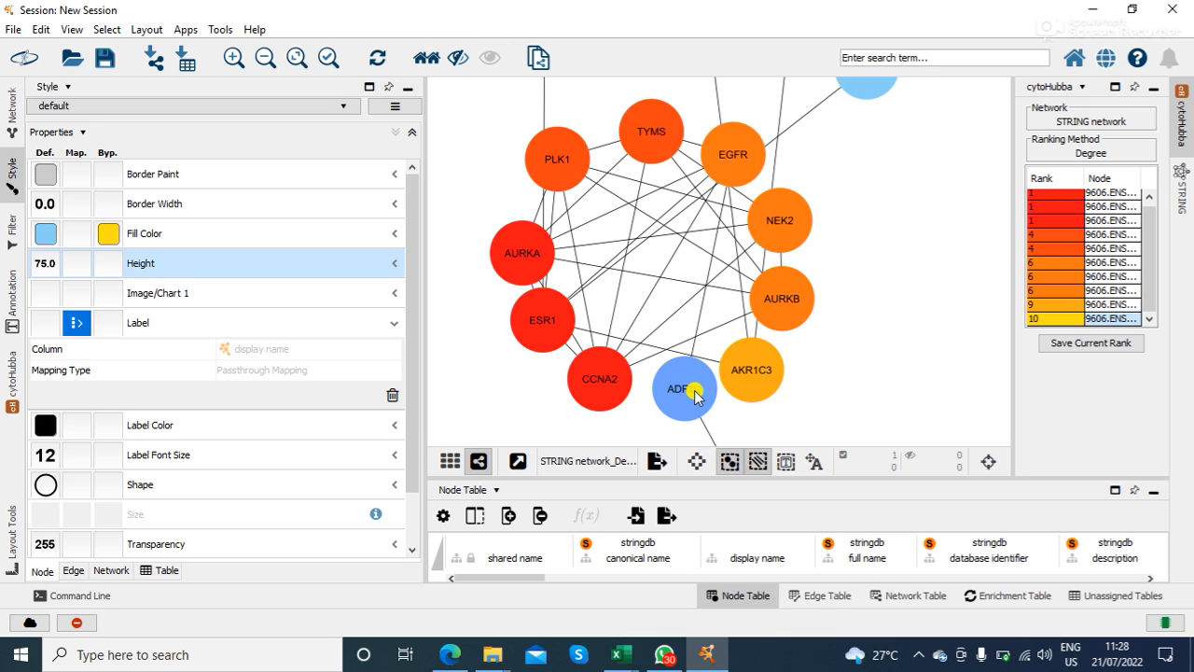
Set bypass values of 20 for the height and width of the ADRB2 node only.
click(758, 337)
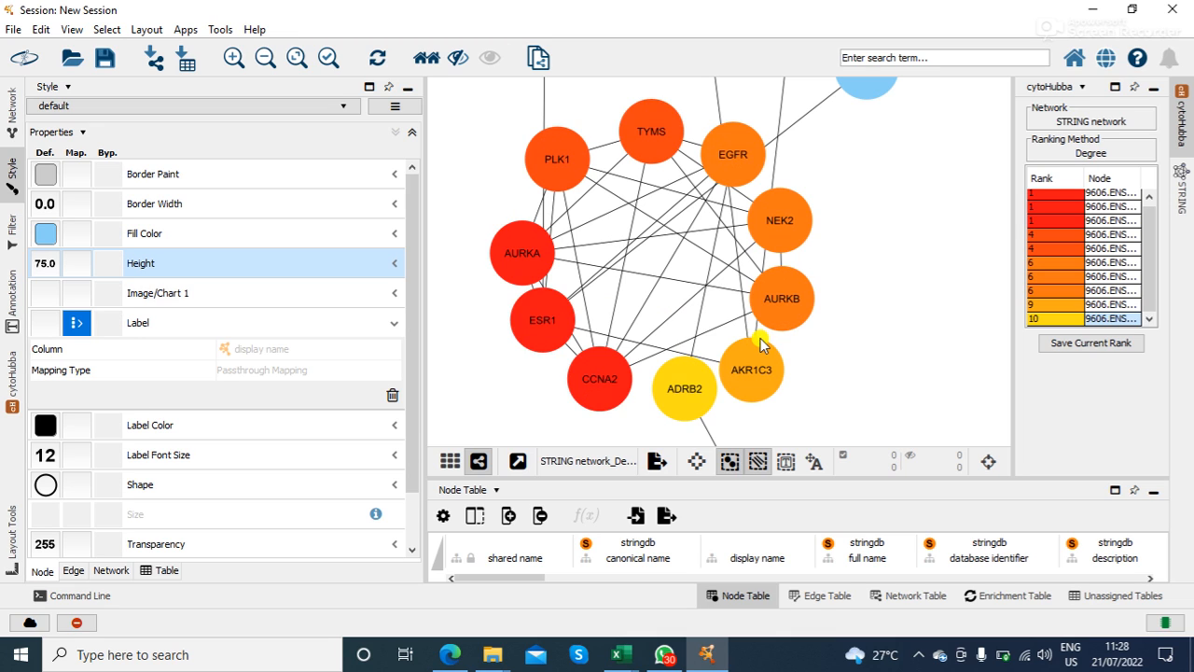
click(683, 390)
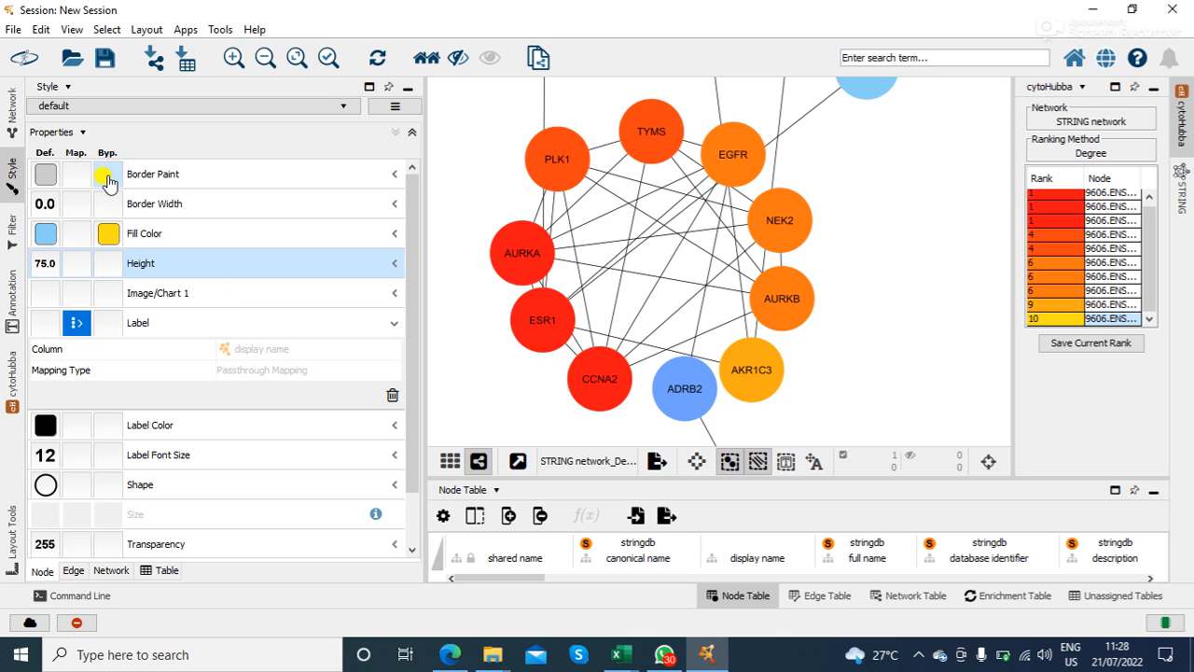
click(109, 266)
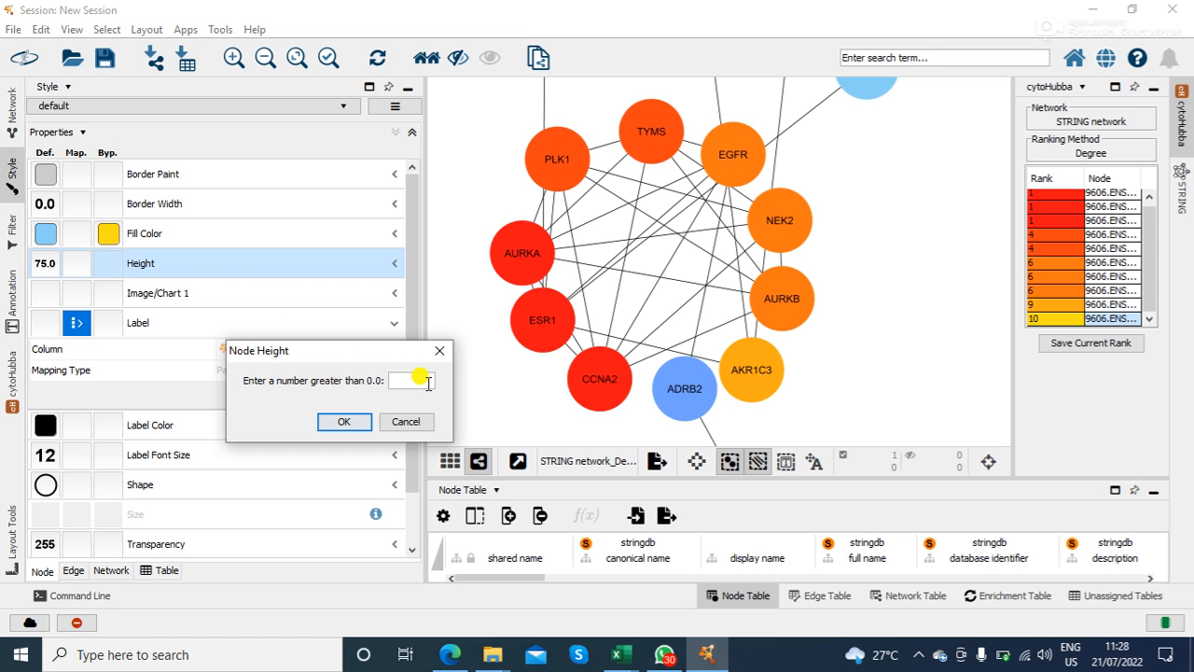
text(20)
key(Return)
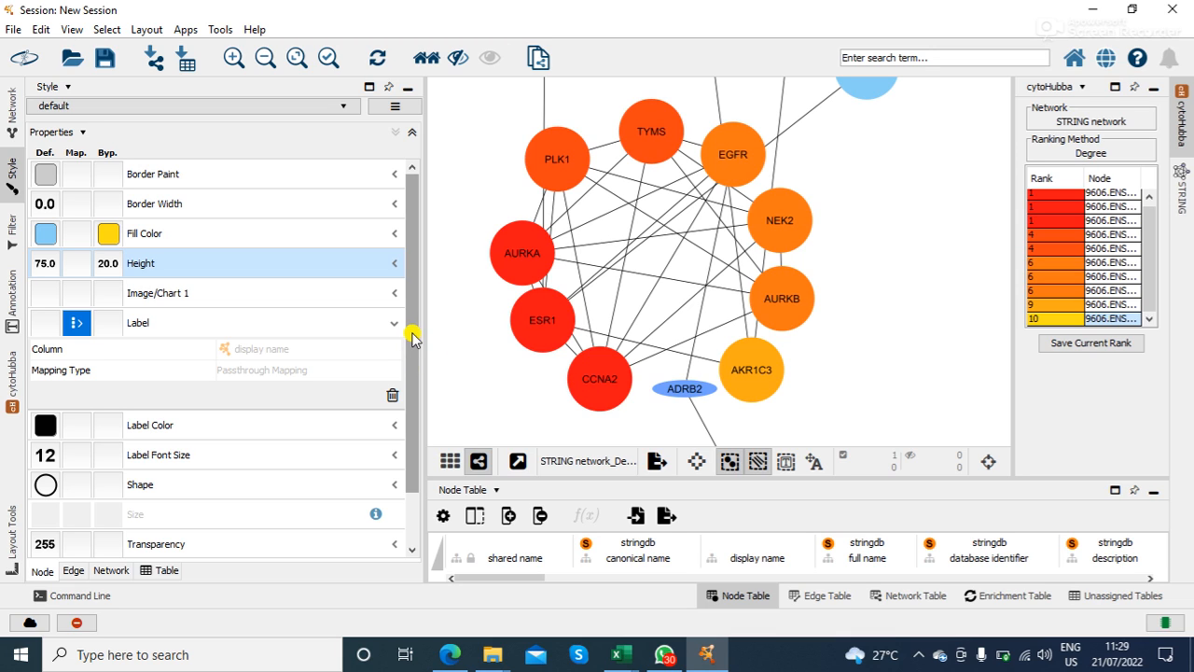
drag(411, 345, 407, 429)
click(110, 515)
text(20)
key(Return)
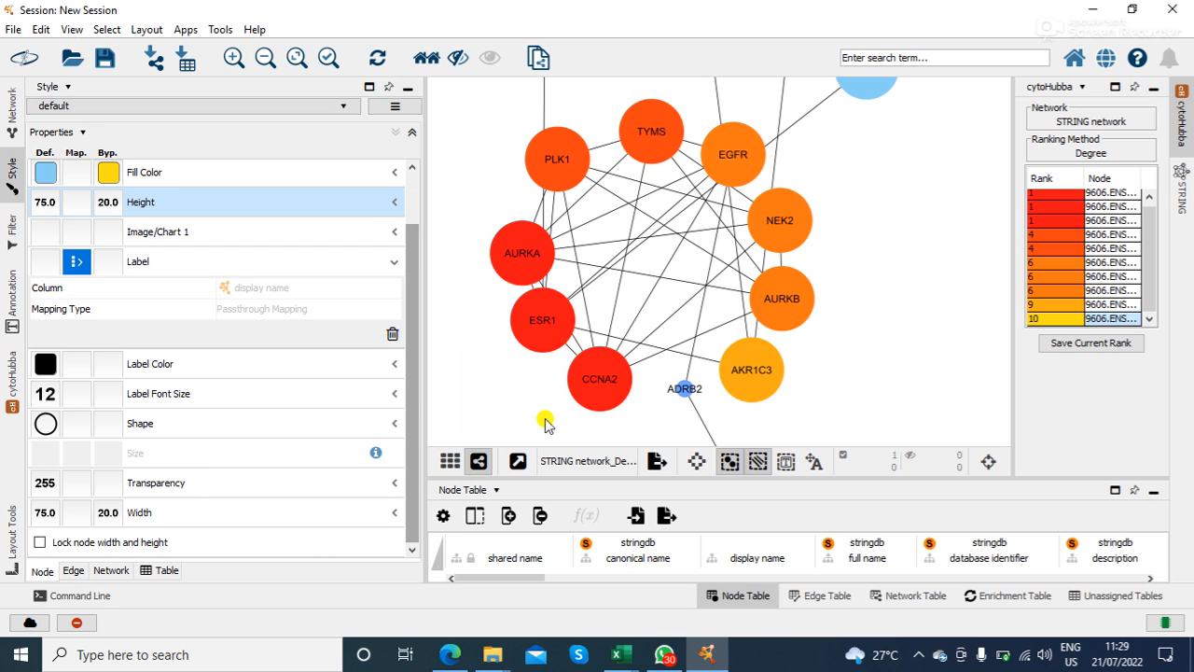
Set bypass values of 30 for the height and width of the AKR1C3 node.
click(758, 381)
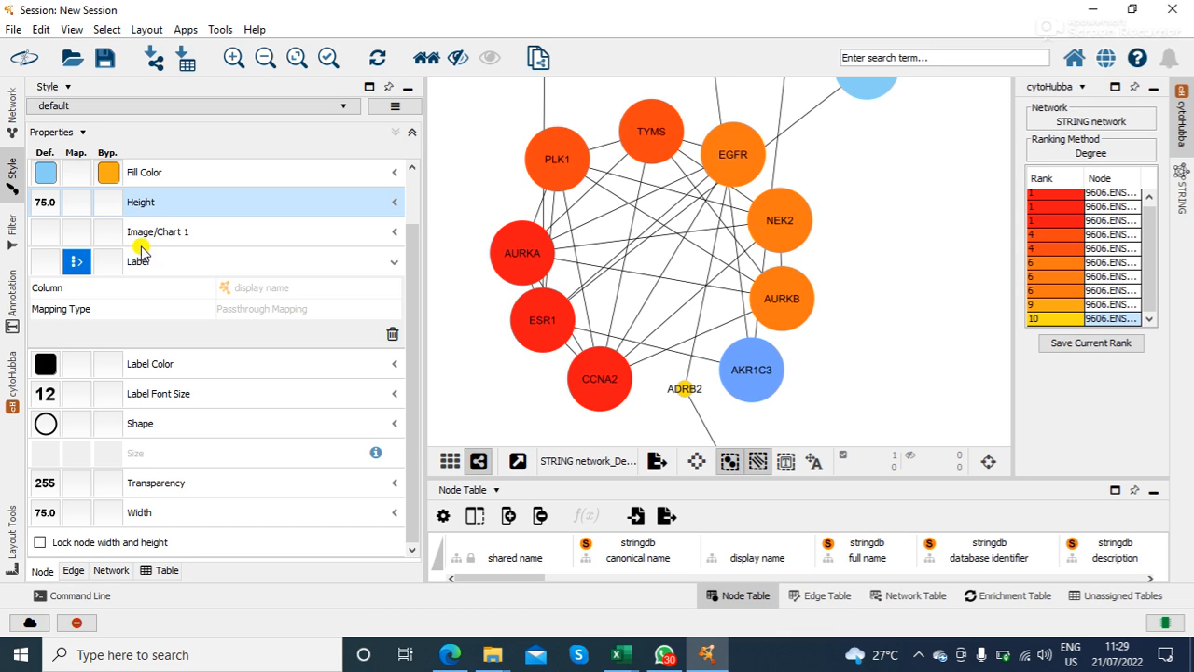
click(110, 203)
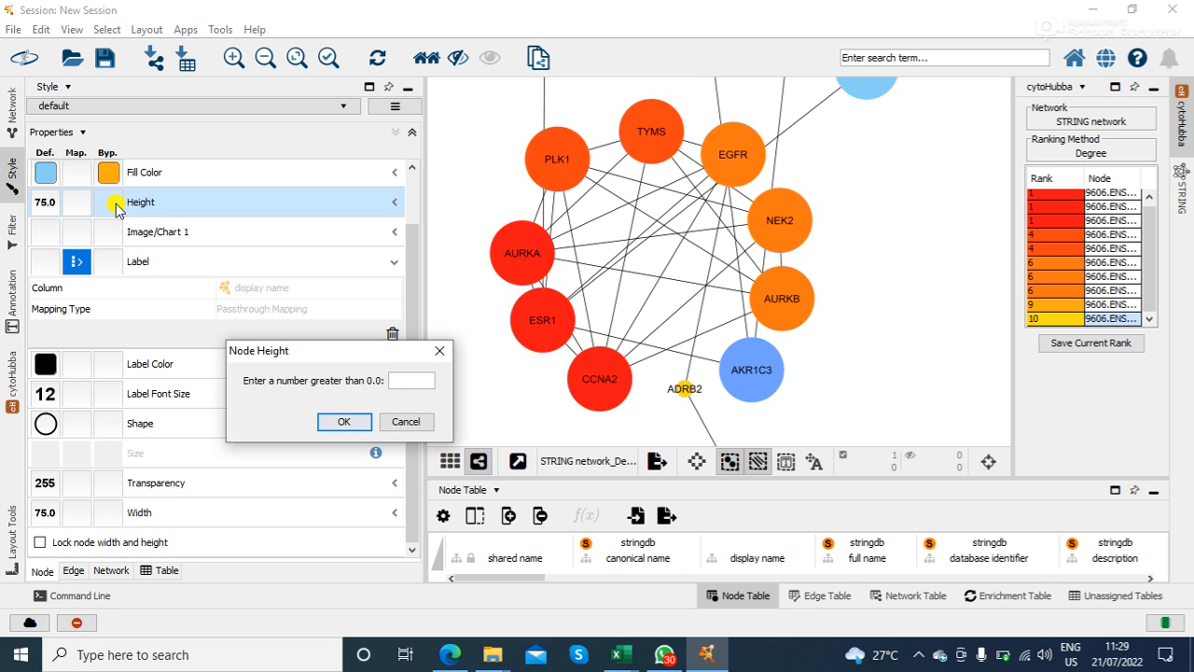
text(30)
key(Return)
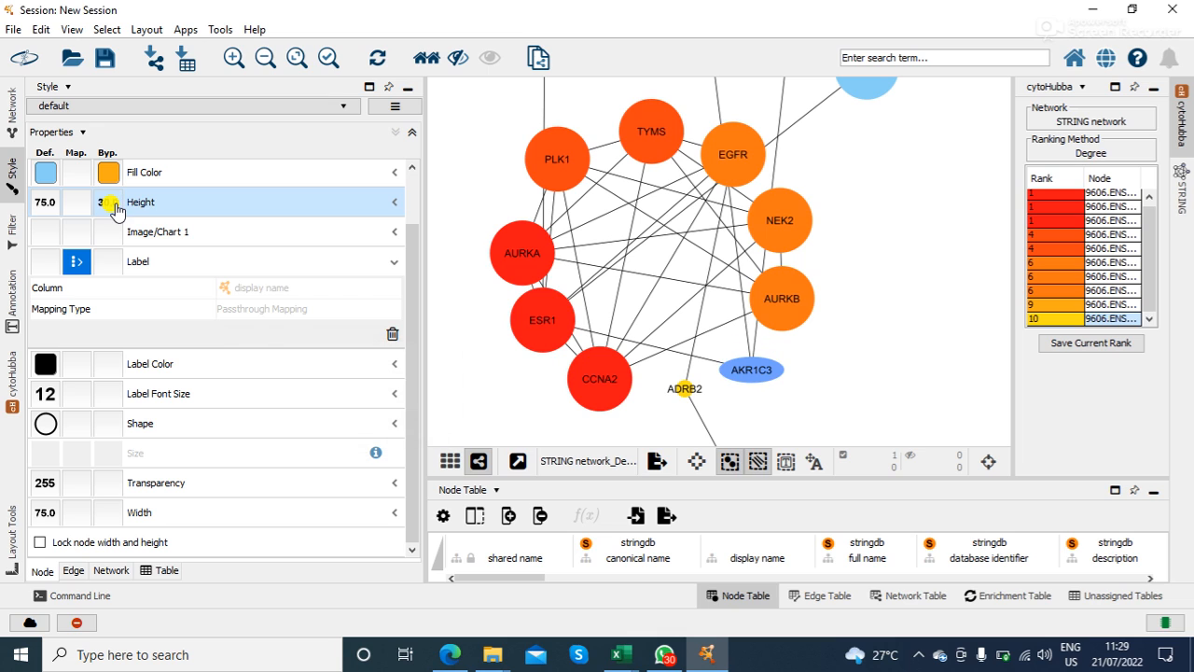
click(110, 513)
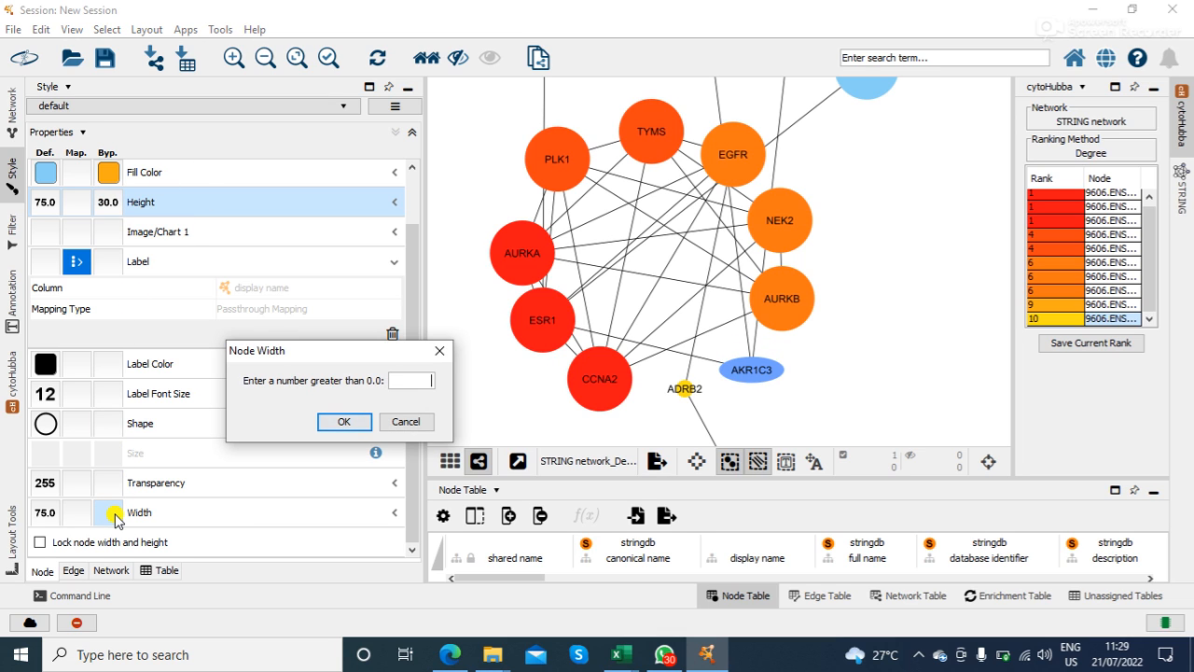
text(30)
key(Return)
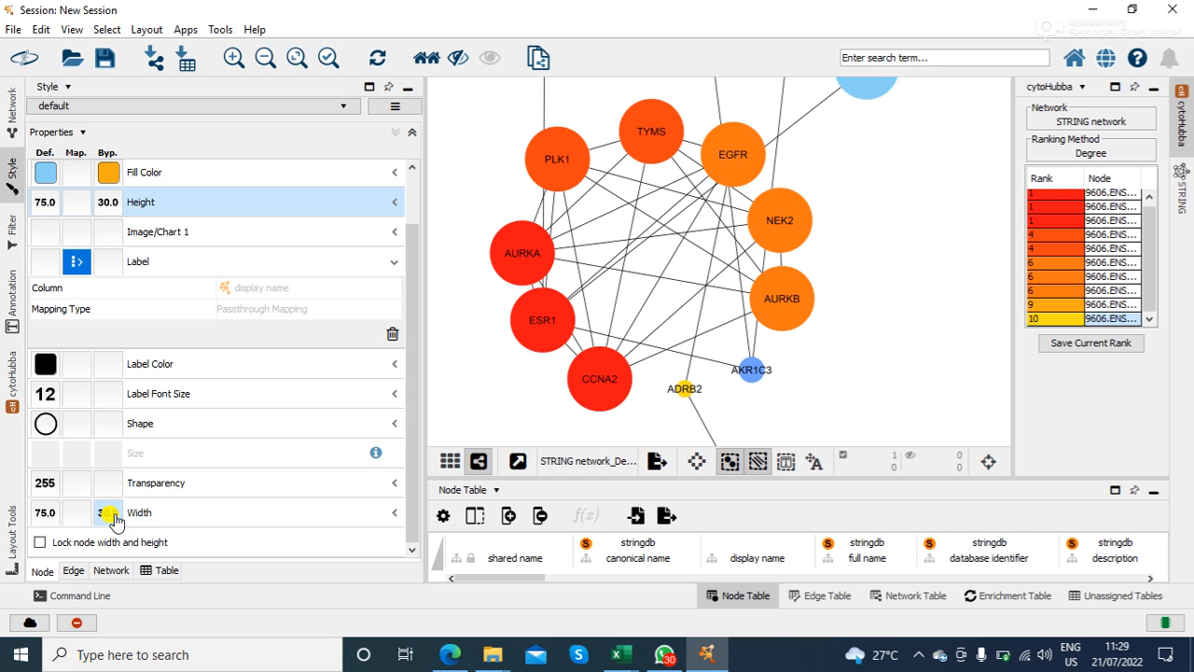
Set bypass values of 40 for the height and width of the AURKB node and clear the selection.
click(787, 302)
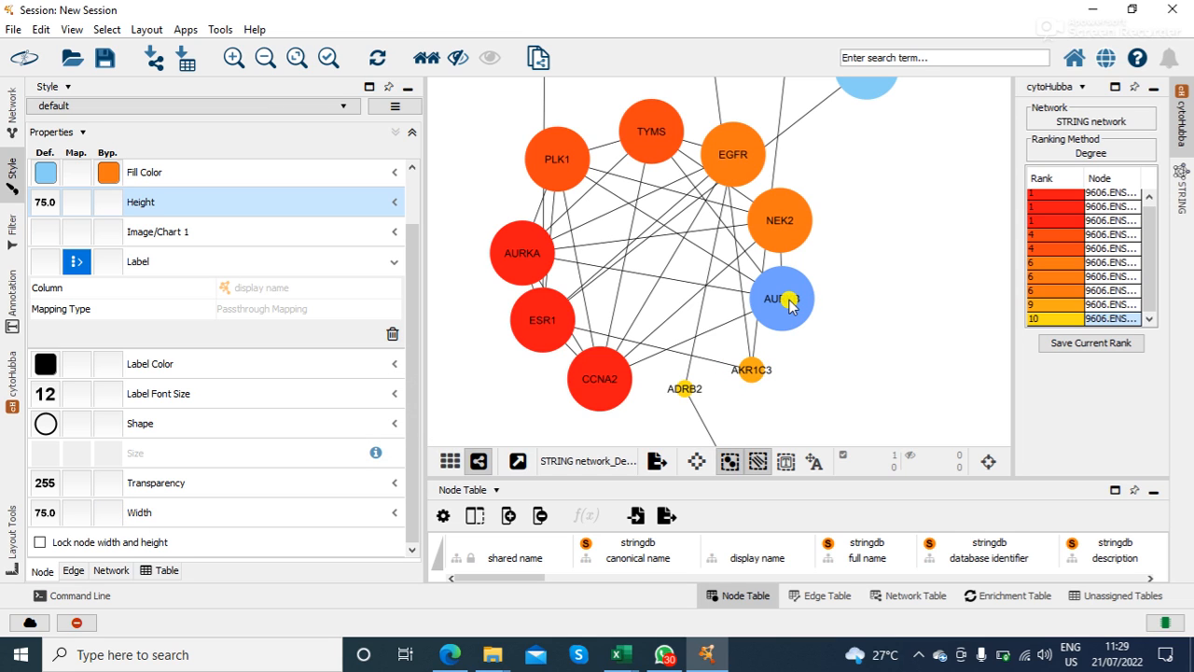
click(116, 208)
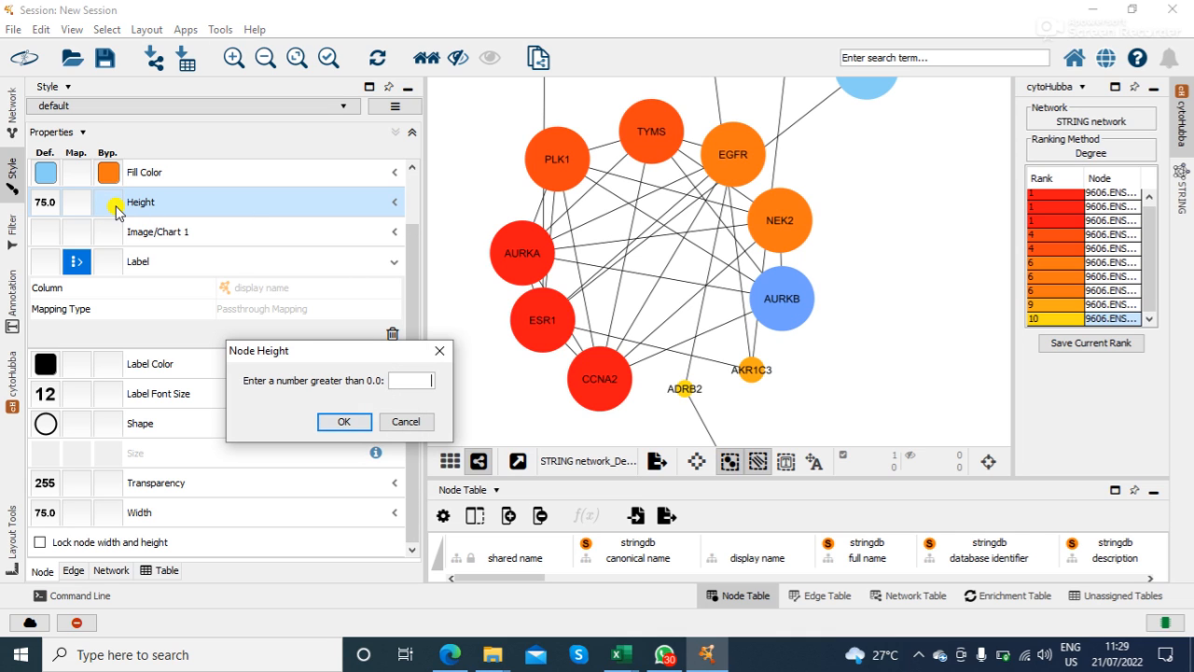
text(40)
key(Return)
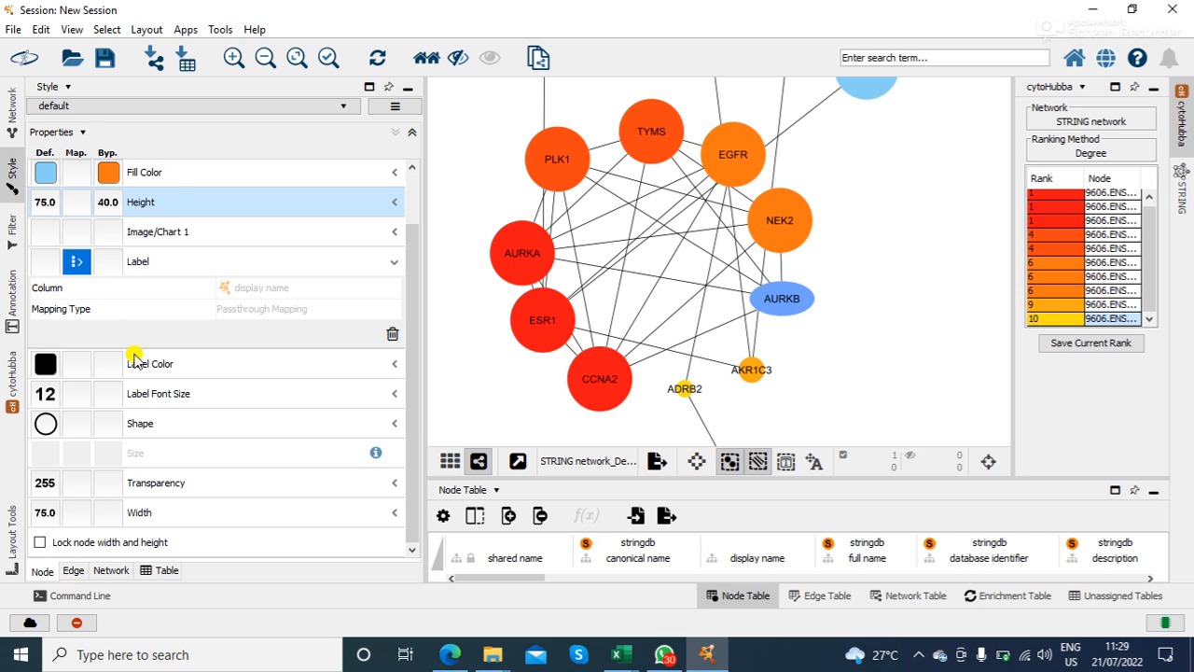
click(109, 516)
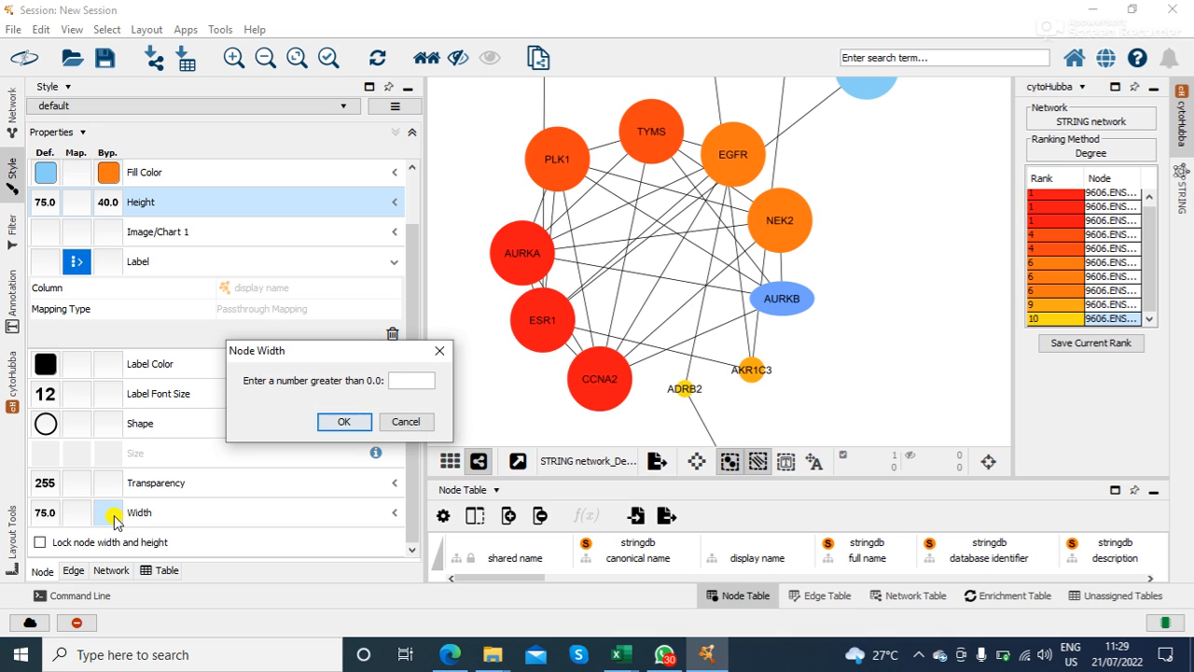
text(40)
key(Return)
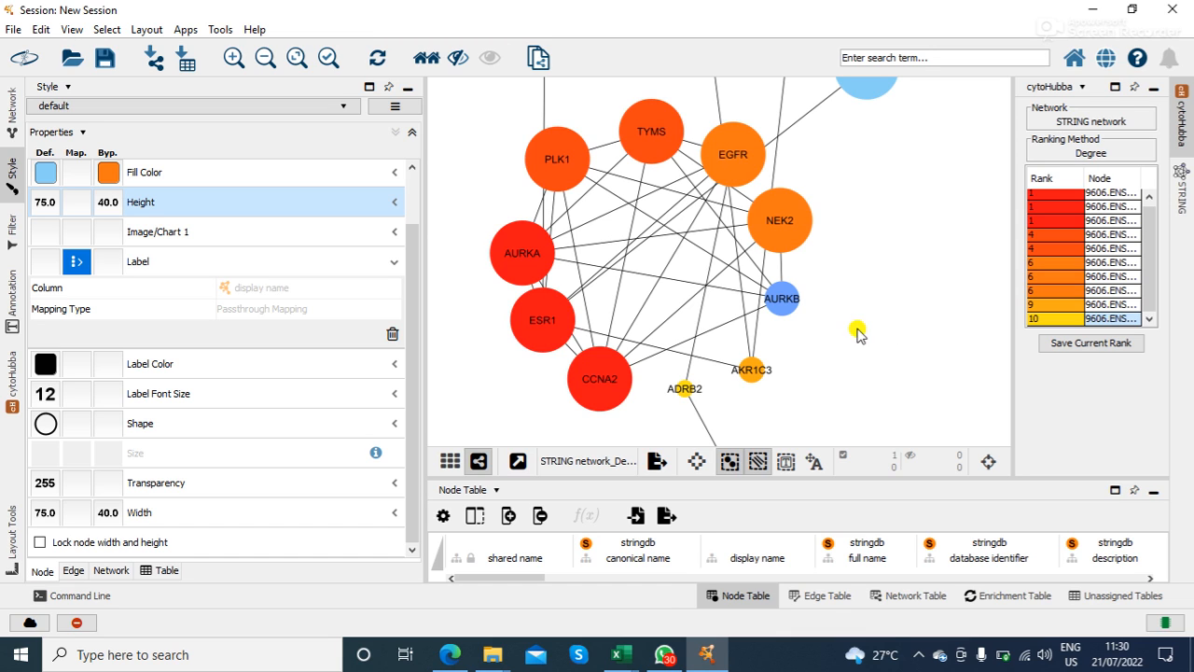
click(835, 277)
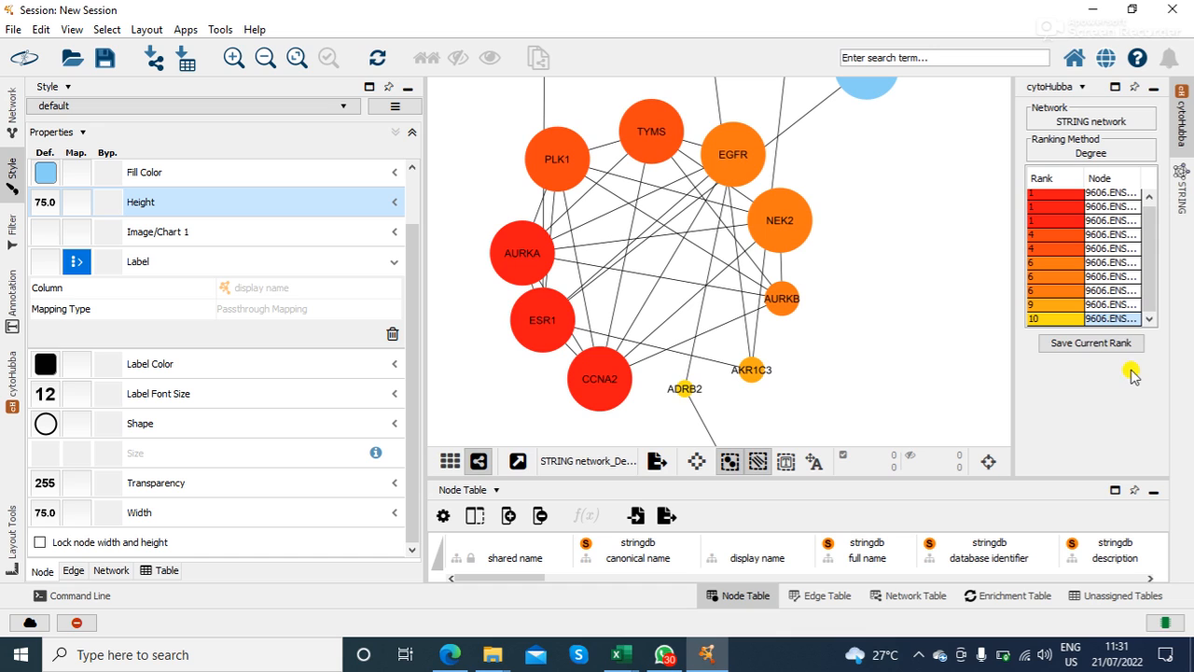
Save the current cytoHubba rank as a CSV rank file named Score Degree in the Net Pharm Discuss folder under Documents.
click(1079, 345)
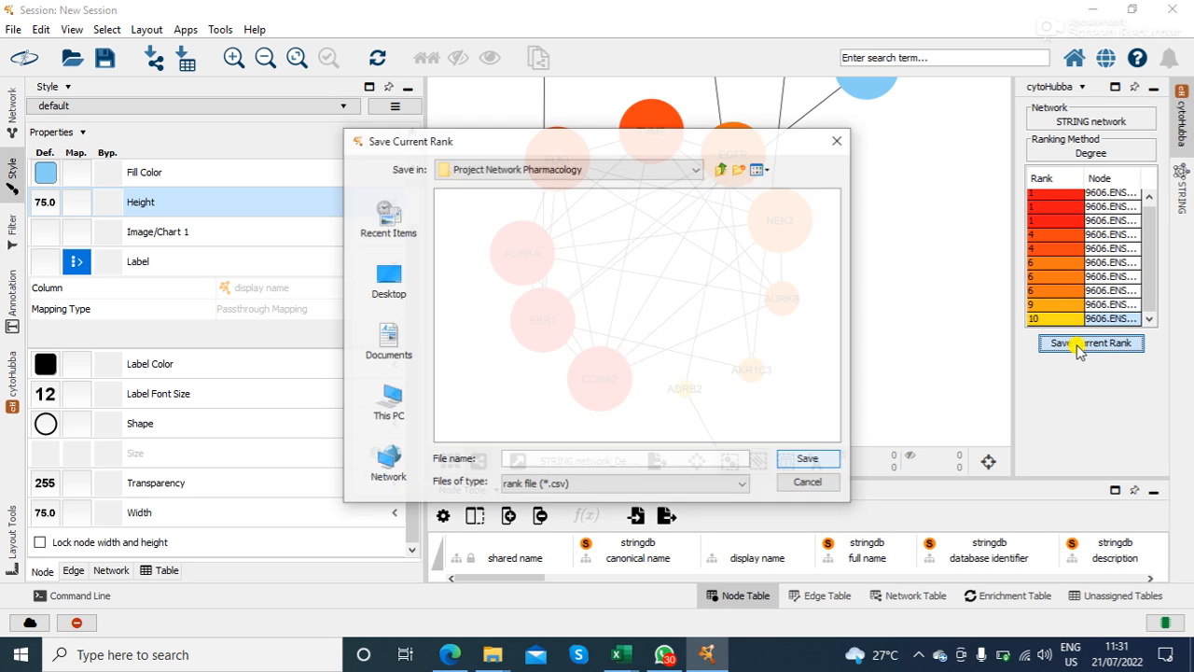
click(742, 484)
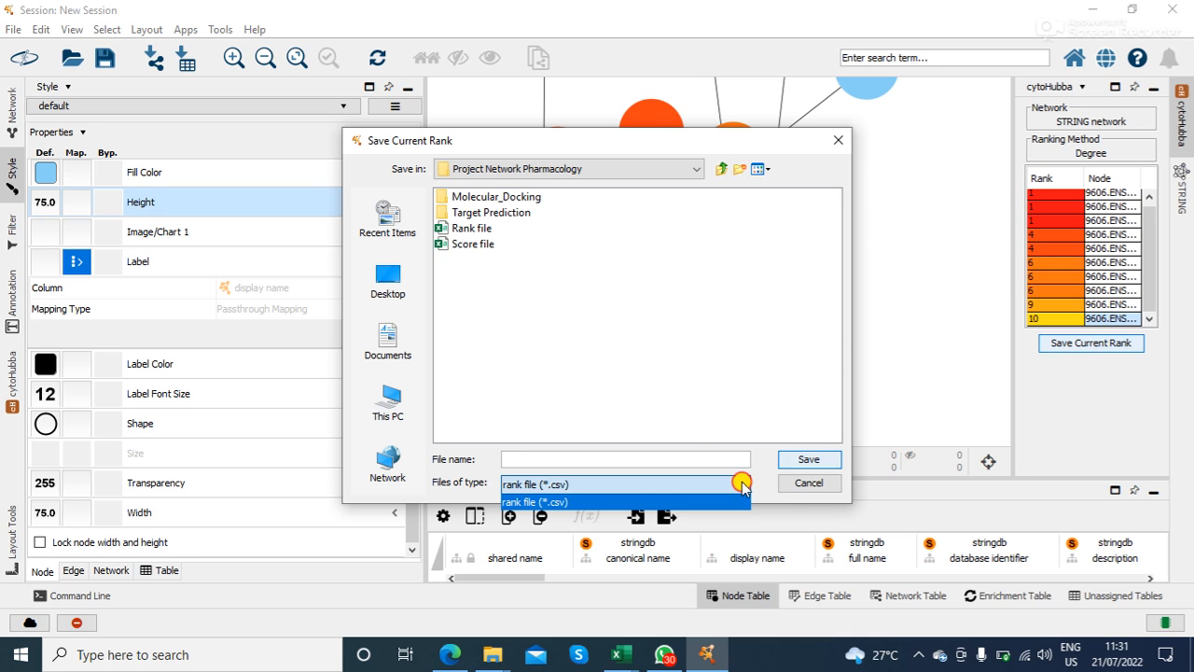
click(741, 485)
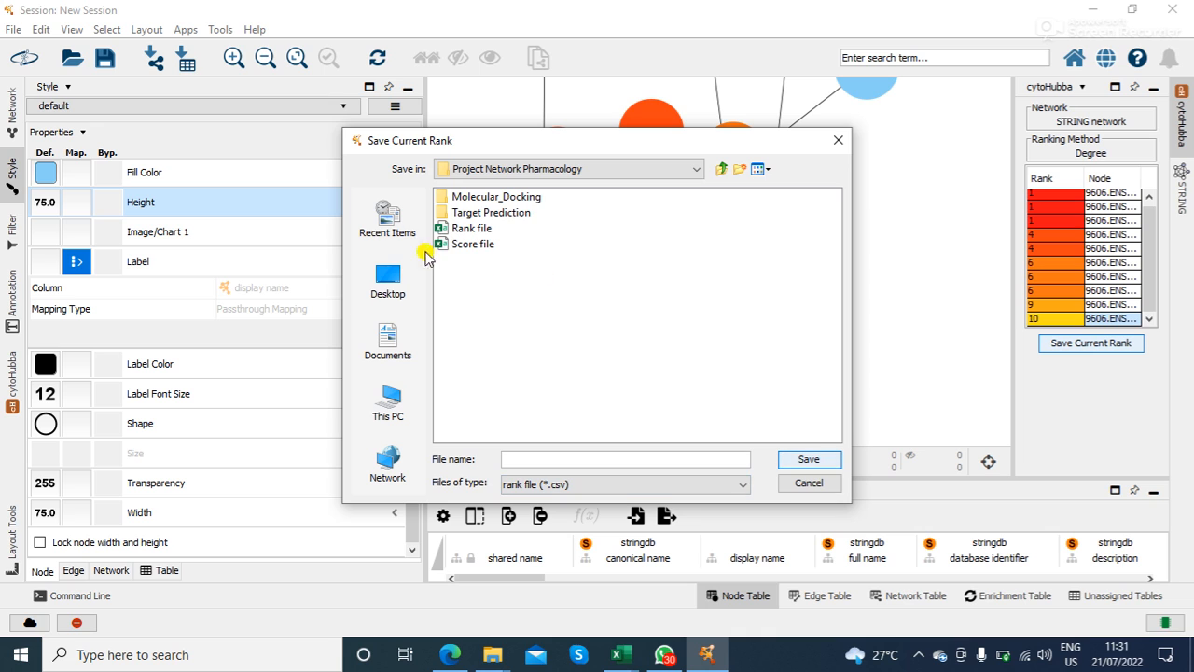
click(390, 359)
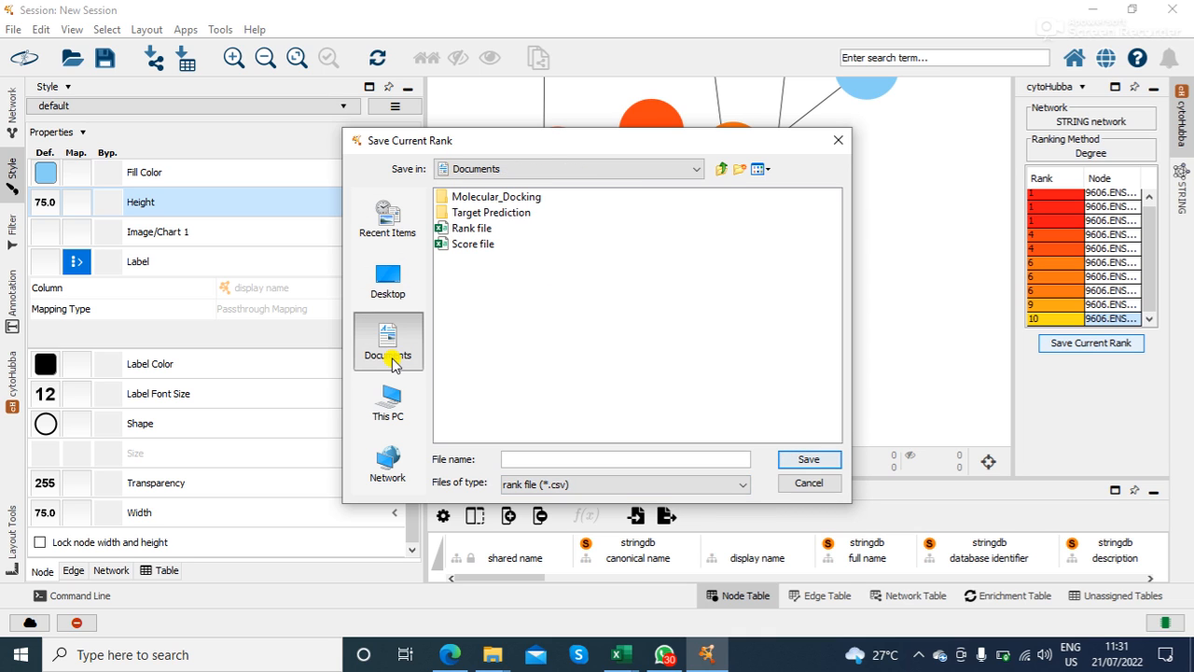
click(504, 309)
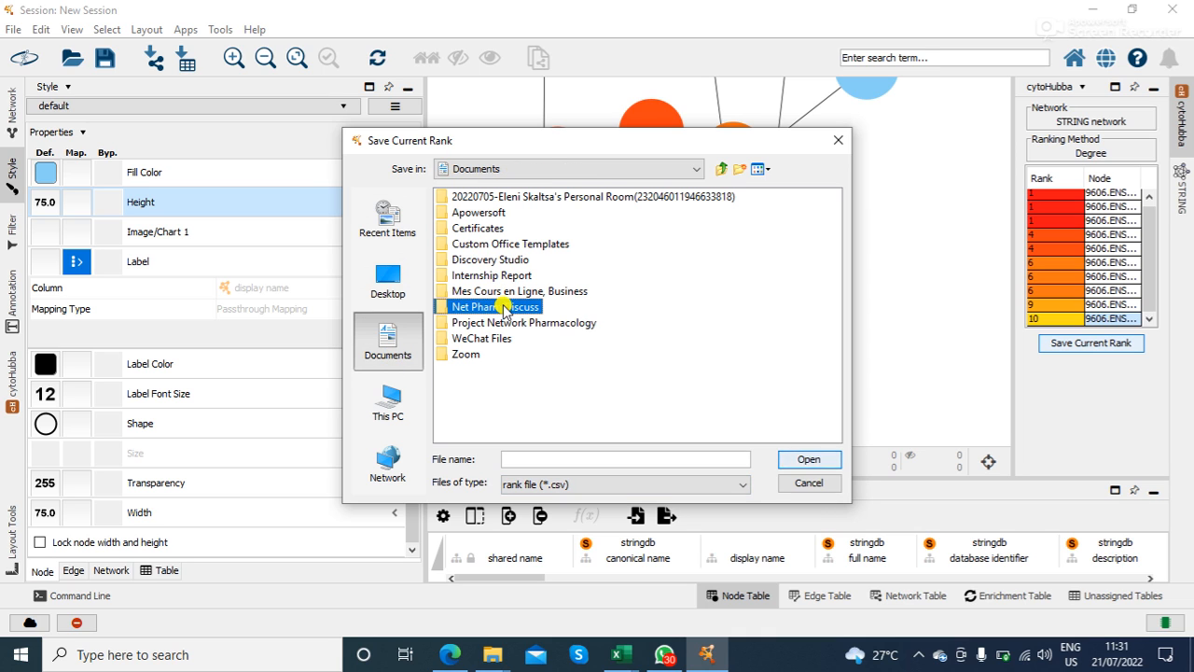
click(806, 460)
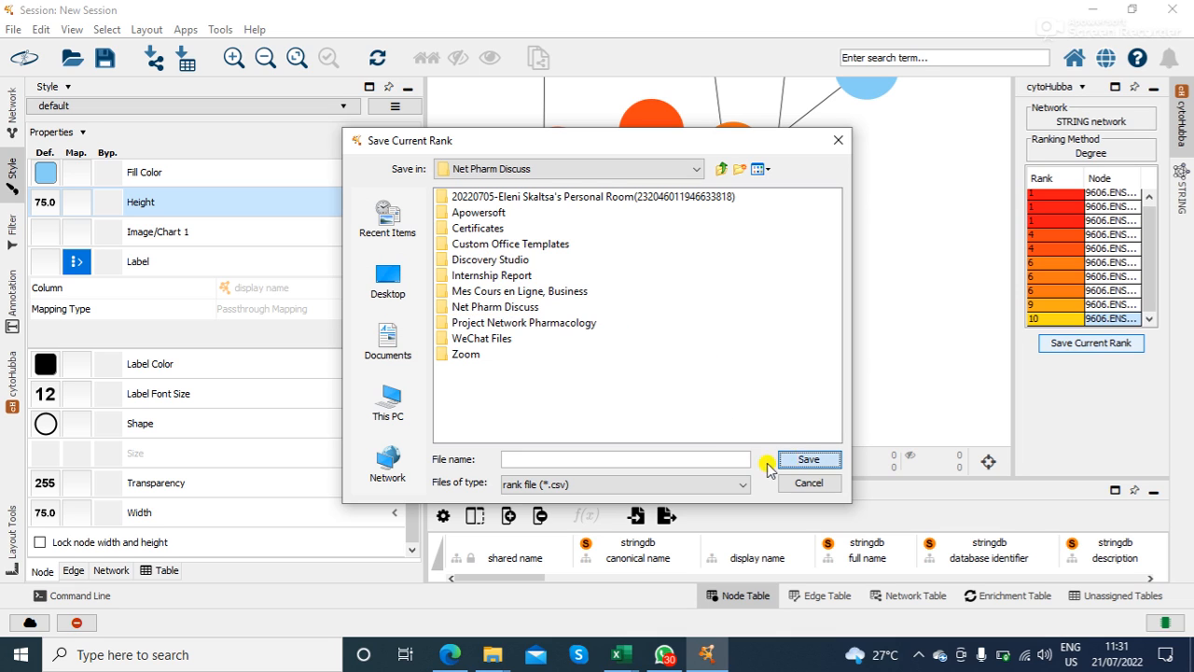
click(690, 460)
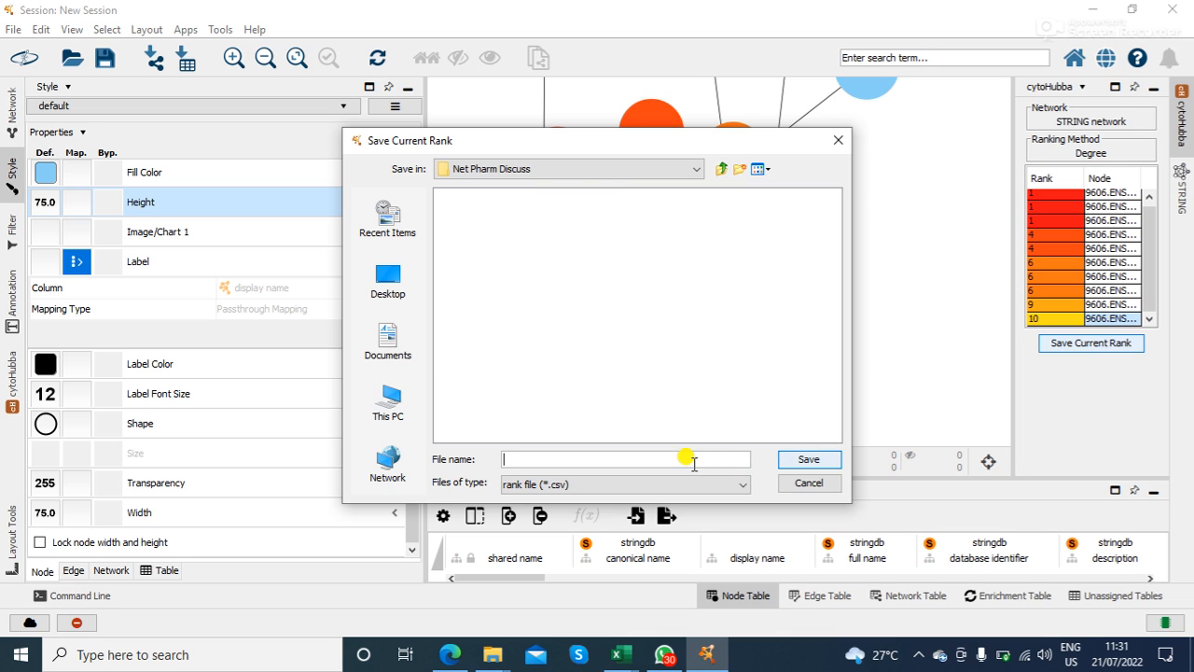
text(Score)
text(Degree)
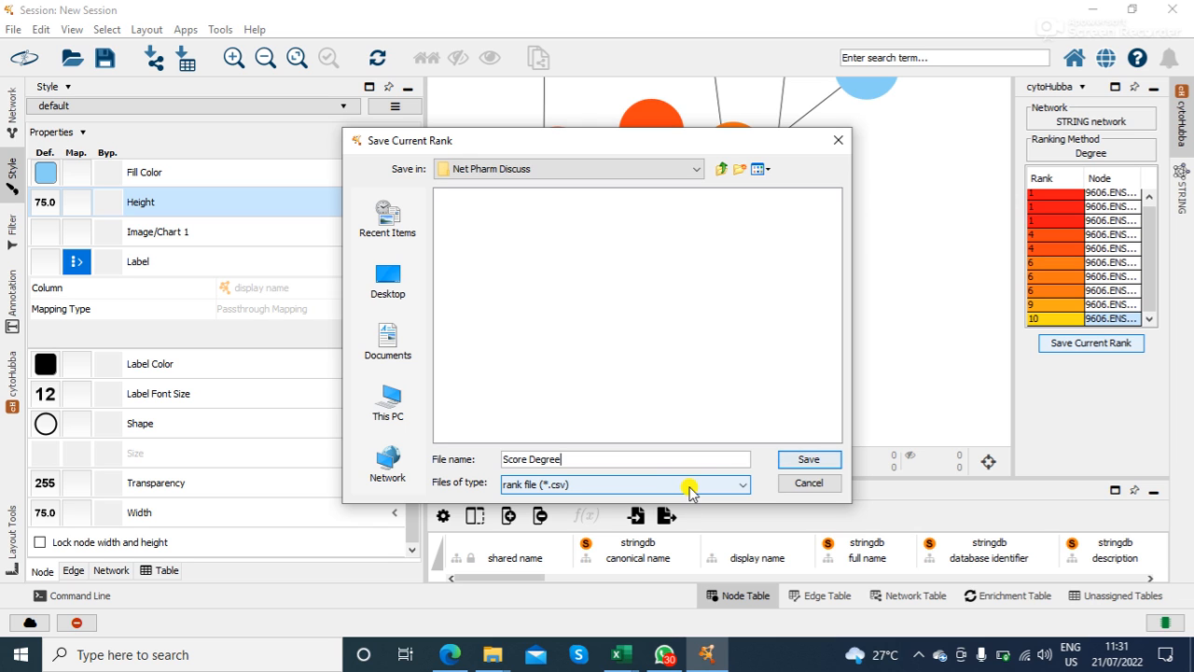
click(808, 459)
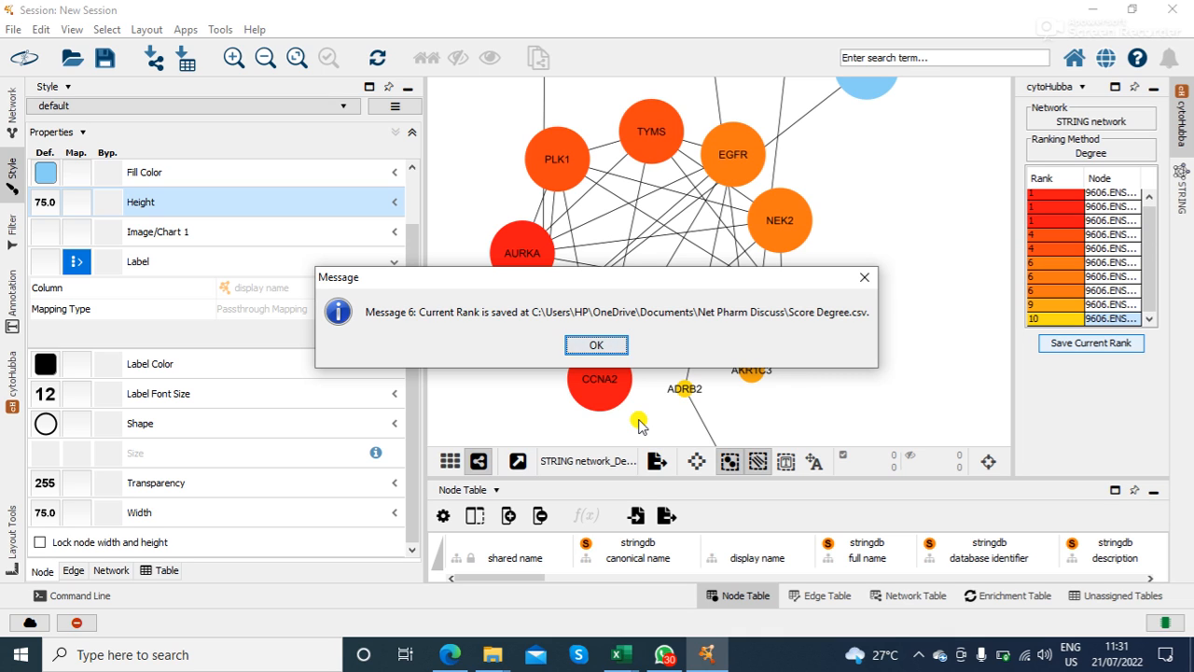
click(605, 347)
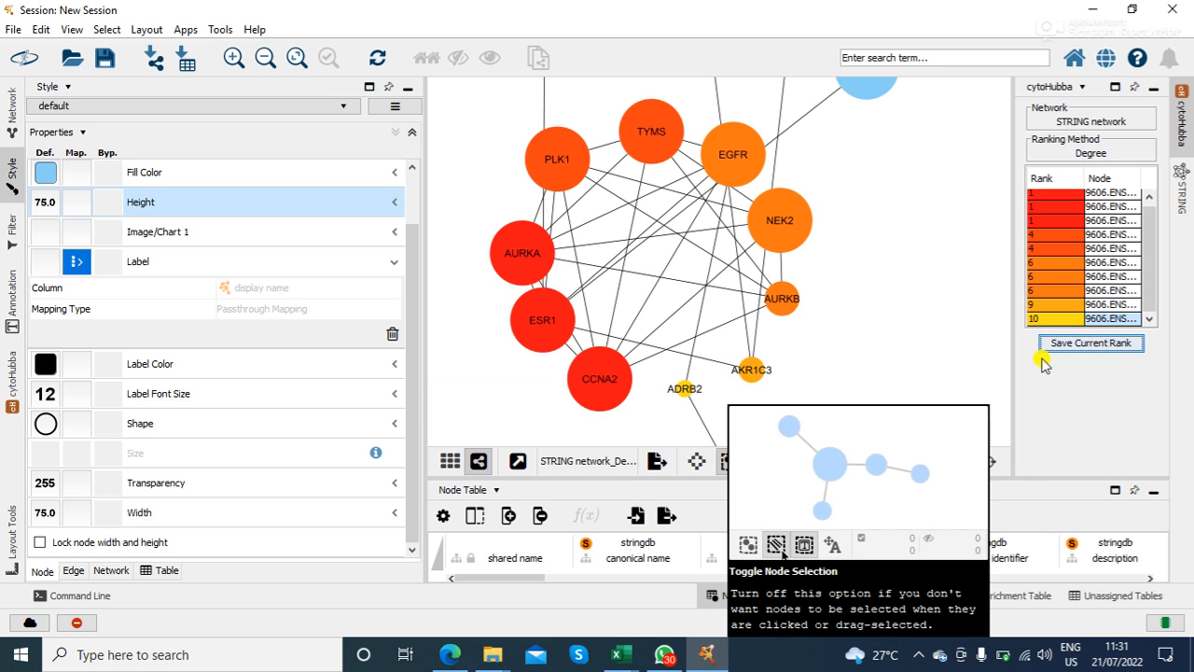
Minimize the cytoHubba results panel to give the network view more room.
click(1154, 87)
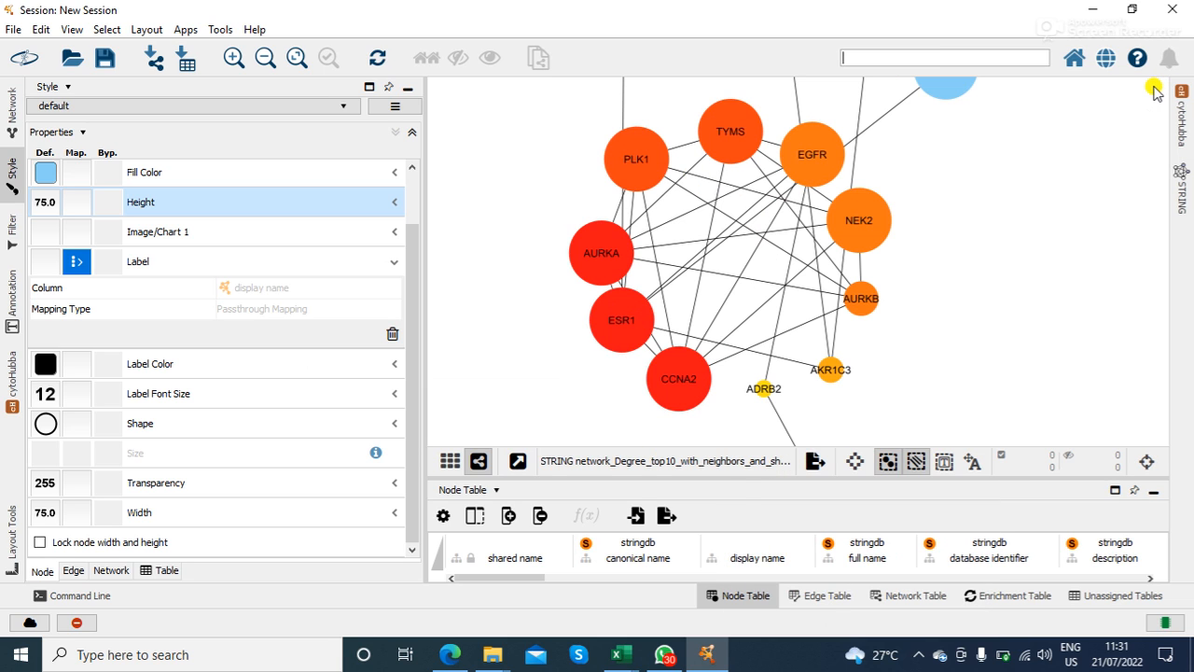
right_click(1014, 220)
click(991, 229)
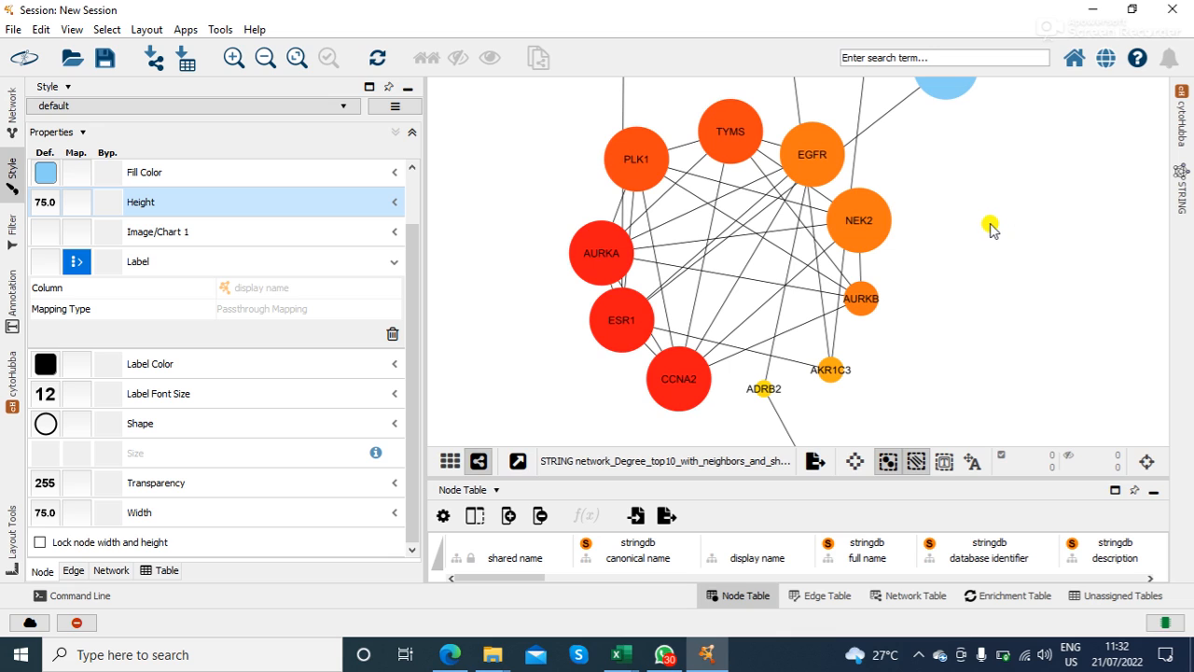
Start exporting the network as an image in PNG format, dismissing the low-battery notice.
click(815, 462)
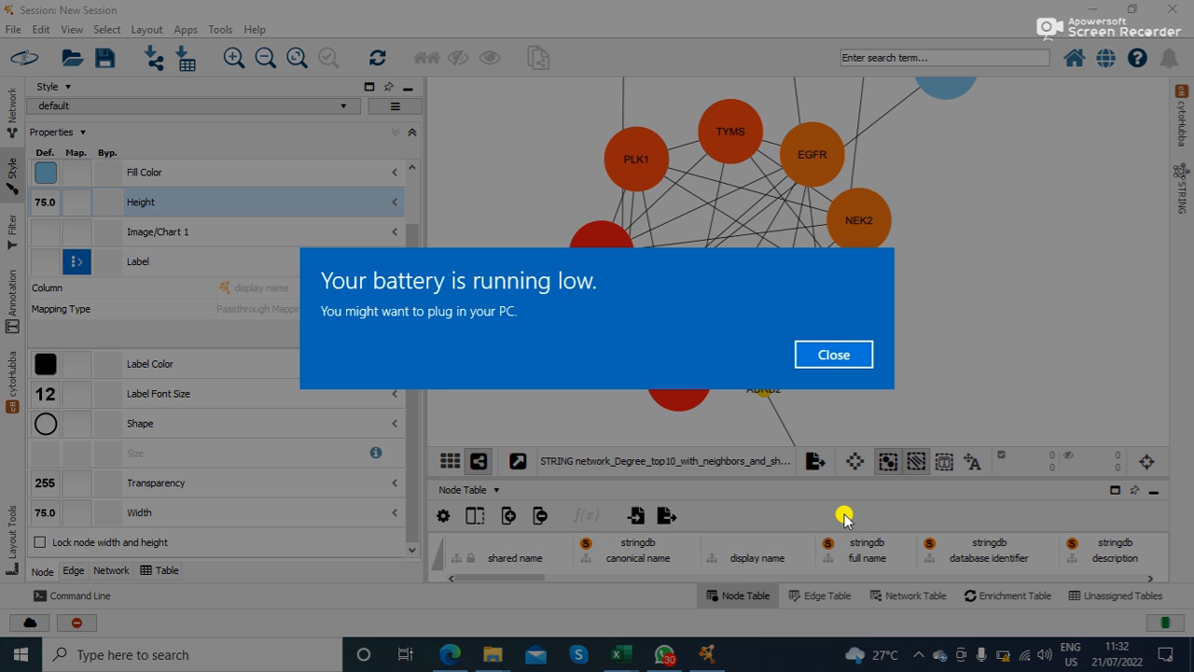
click(834, 350)
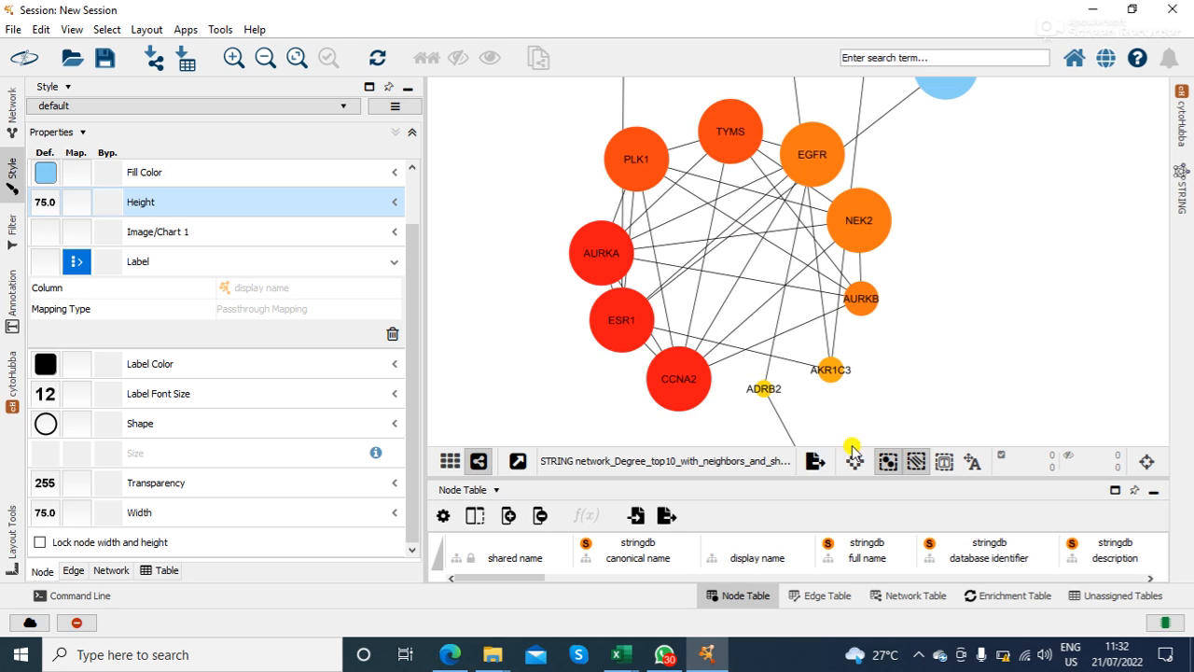
click(815, 461)
click(828, 505)
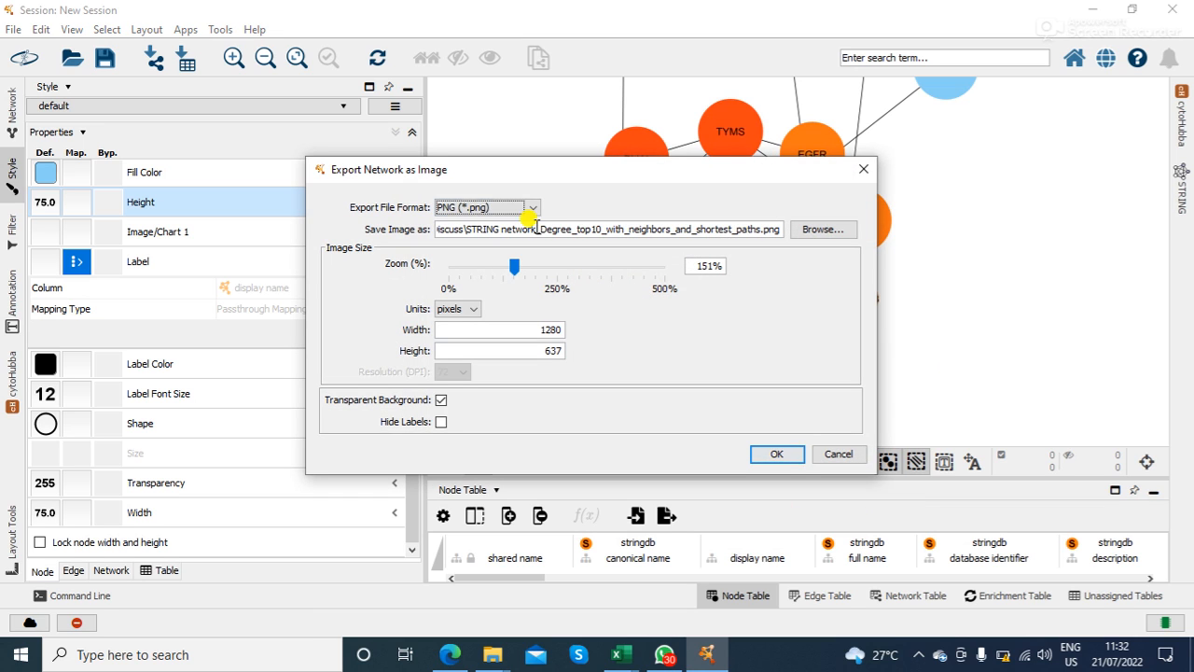
click(535, 208)
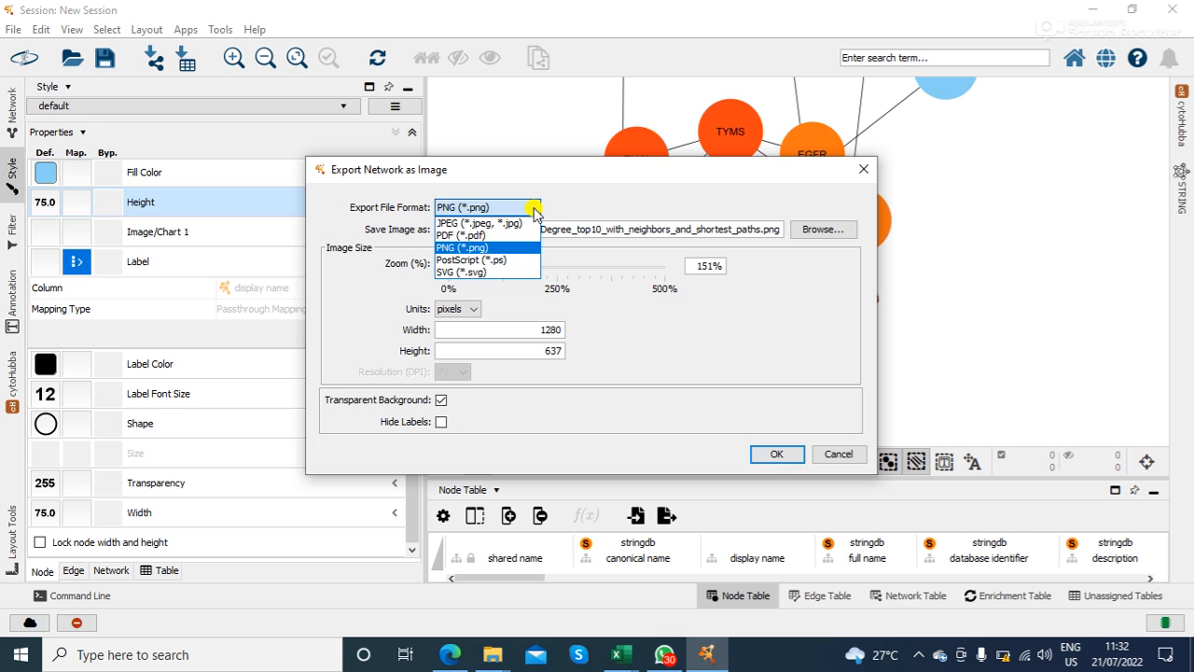
click(535, 209)
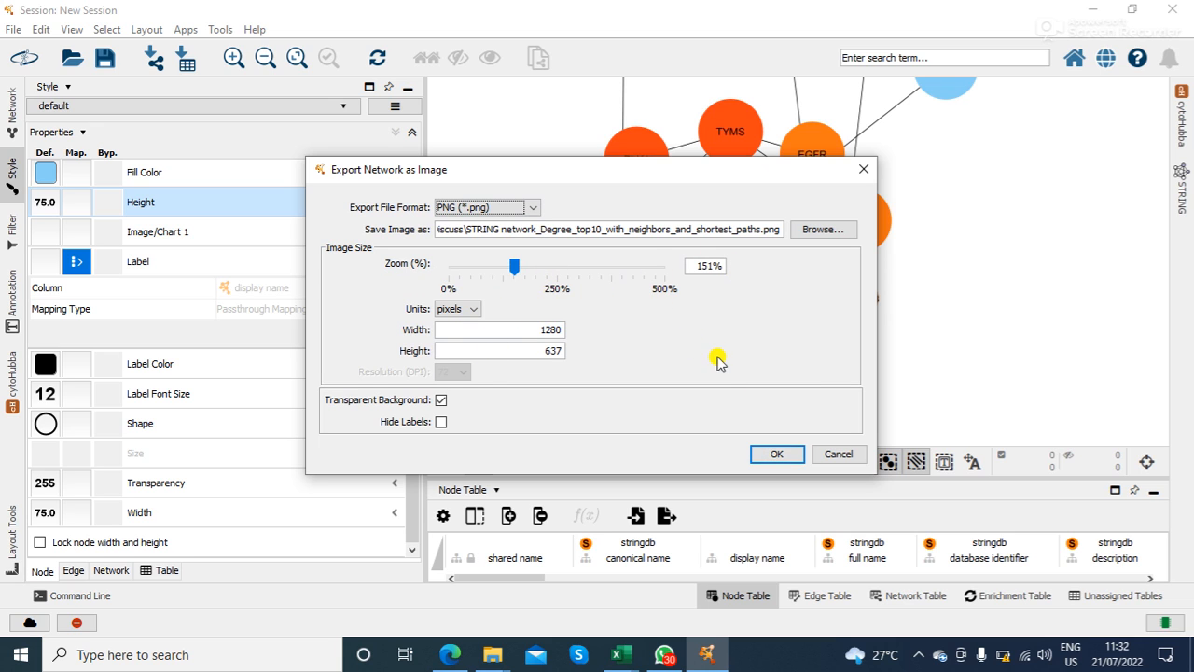
click(442, 401)
click(441, 399)
click(441, 399)
click(440, 399)
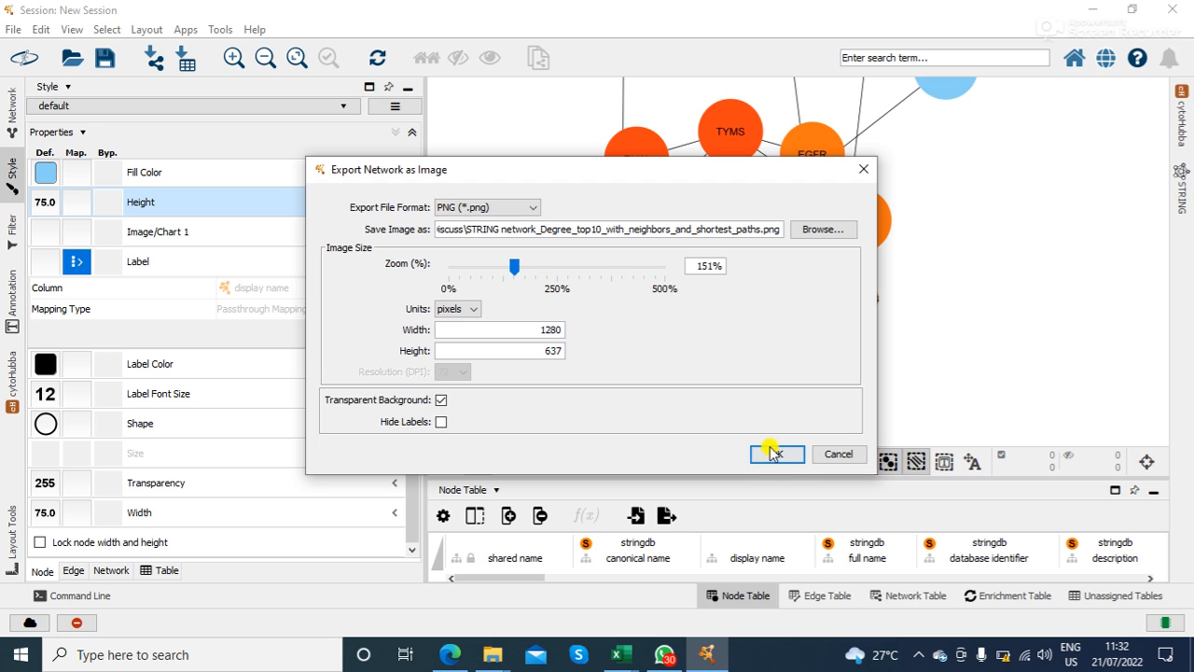
Export the network image as Cyto Hub genes into the Net Pharm Discuss folder under Documents.
click(823, 230)
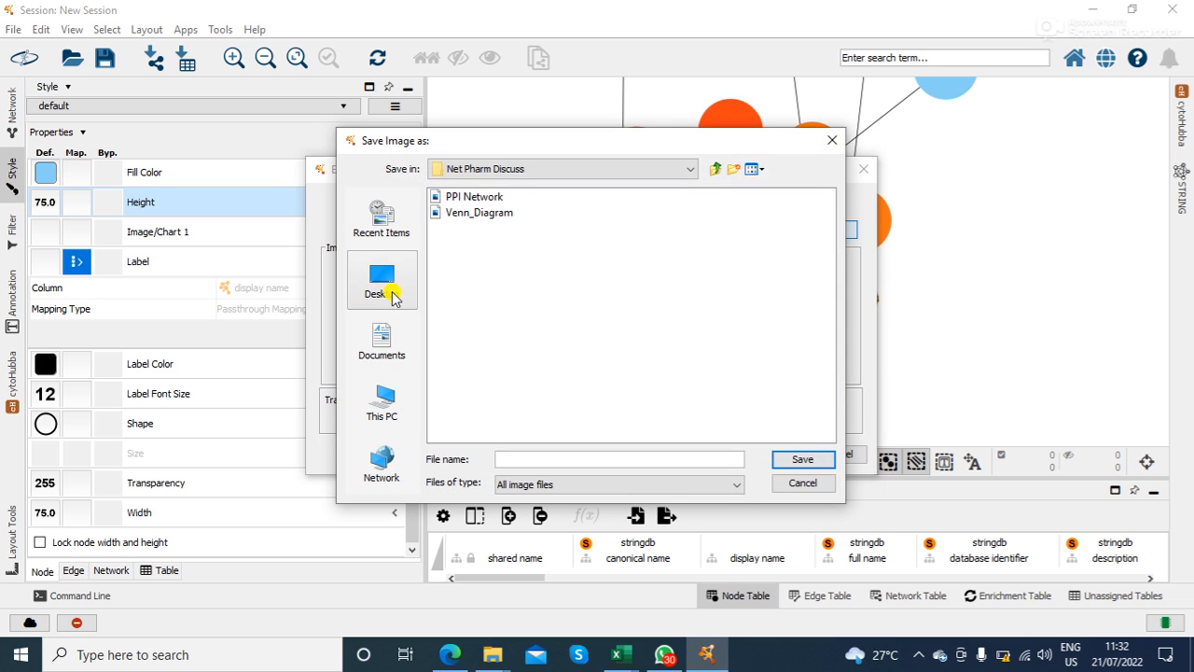
click(379, 354)
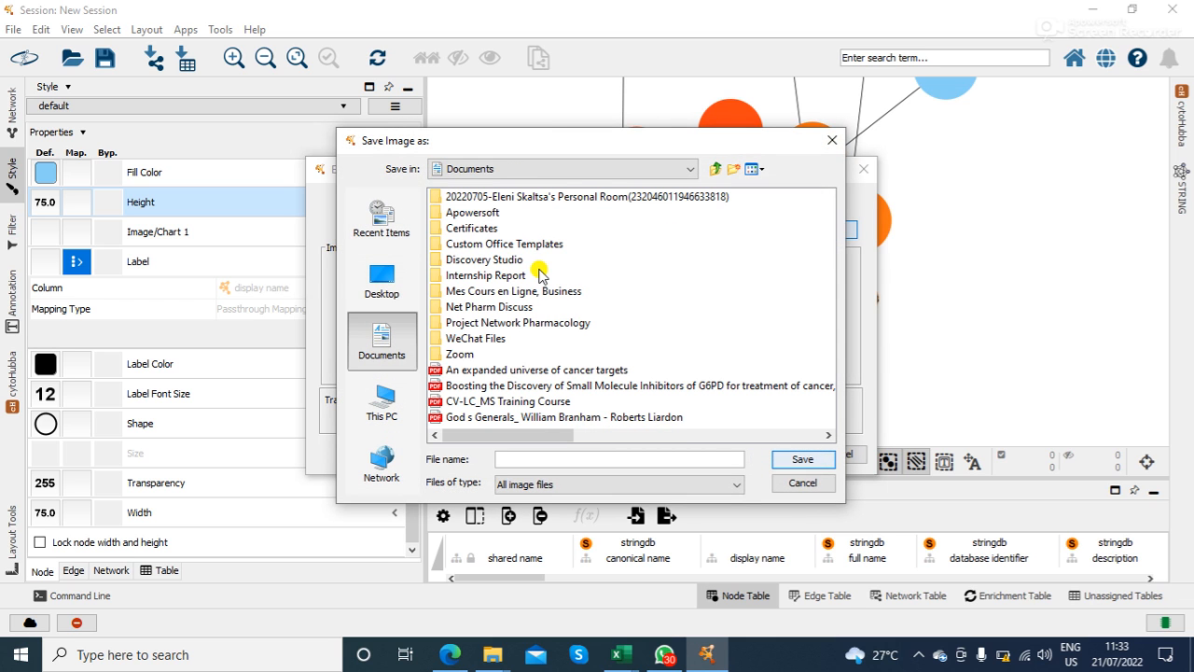
click(483, 309)
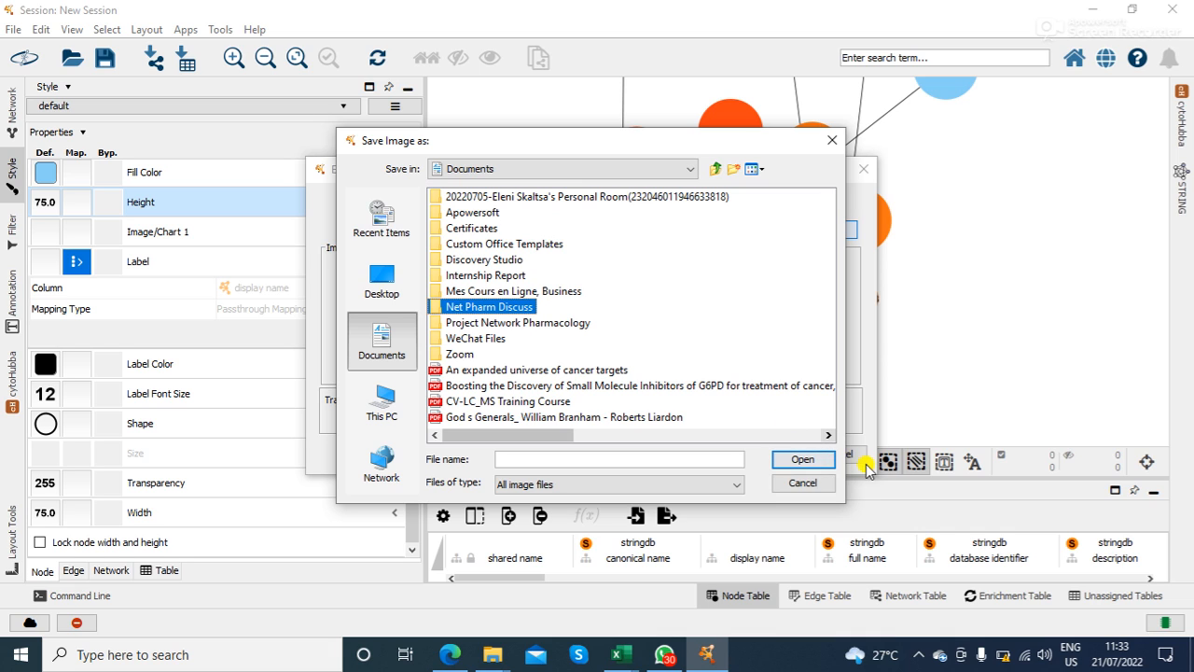
click(819, 462)
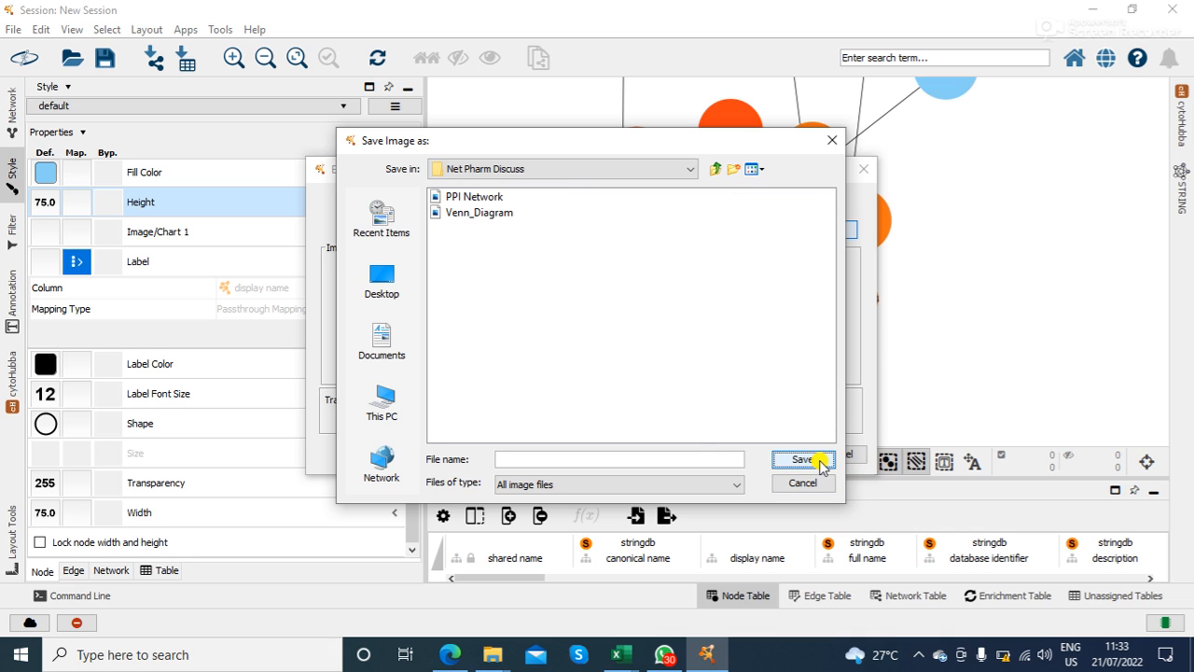
click(563, 458)
text(Cyto)
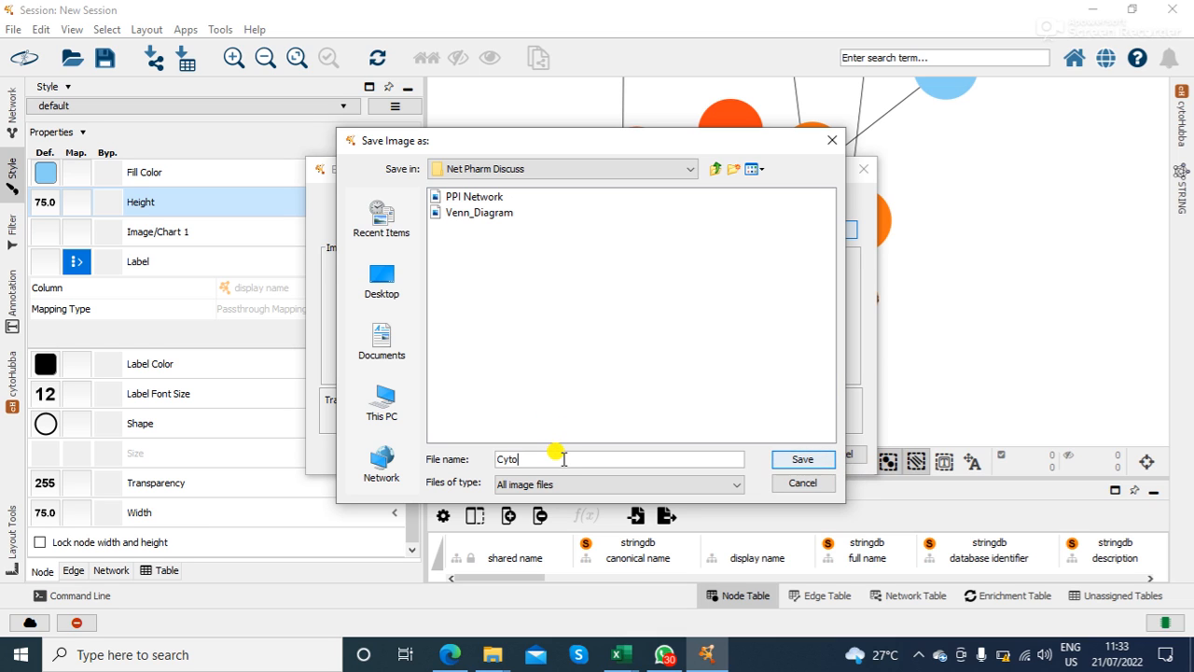
text( Hub genes)
click(808, 459)
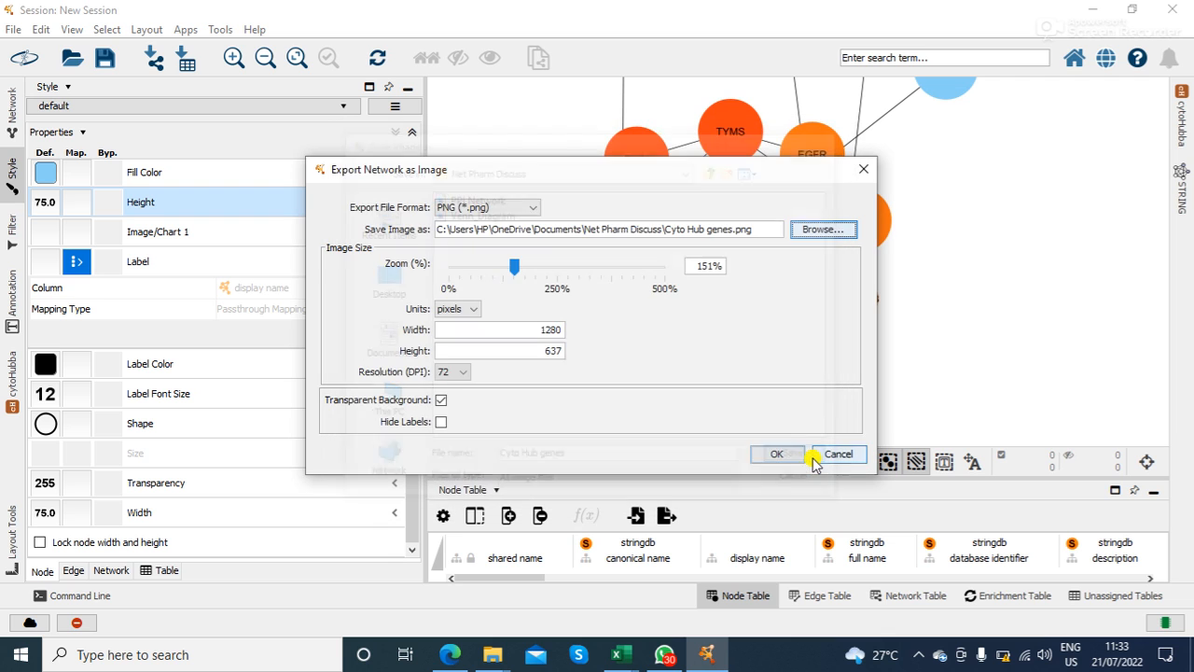
click(777, 454)
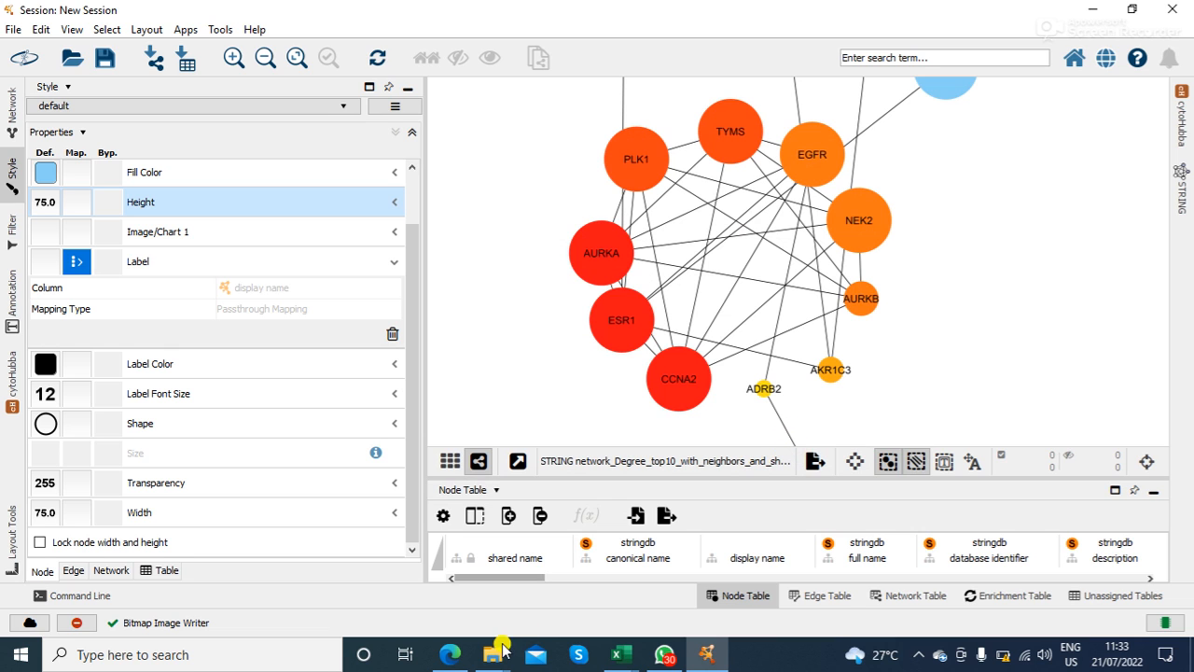
Switch to File Explorer, view the Cyto Hub genes image in the Net Pharm Discuss folder, and return to Cytoscape.
mouse_move(494, 659)
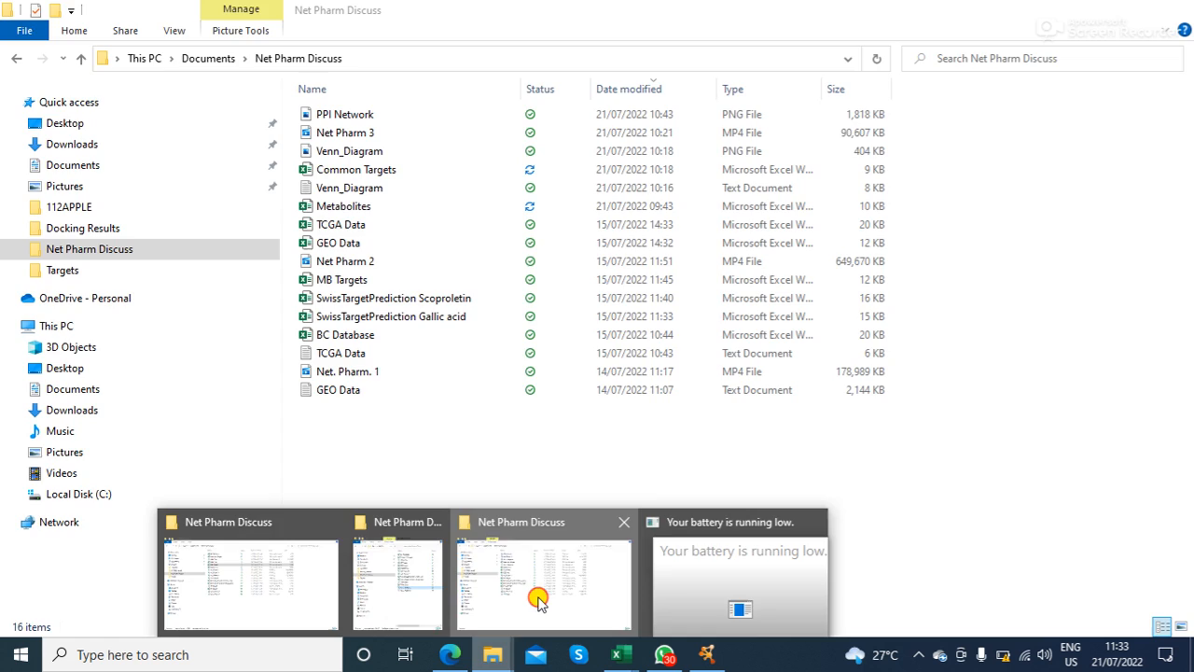
click(537, 602)
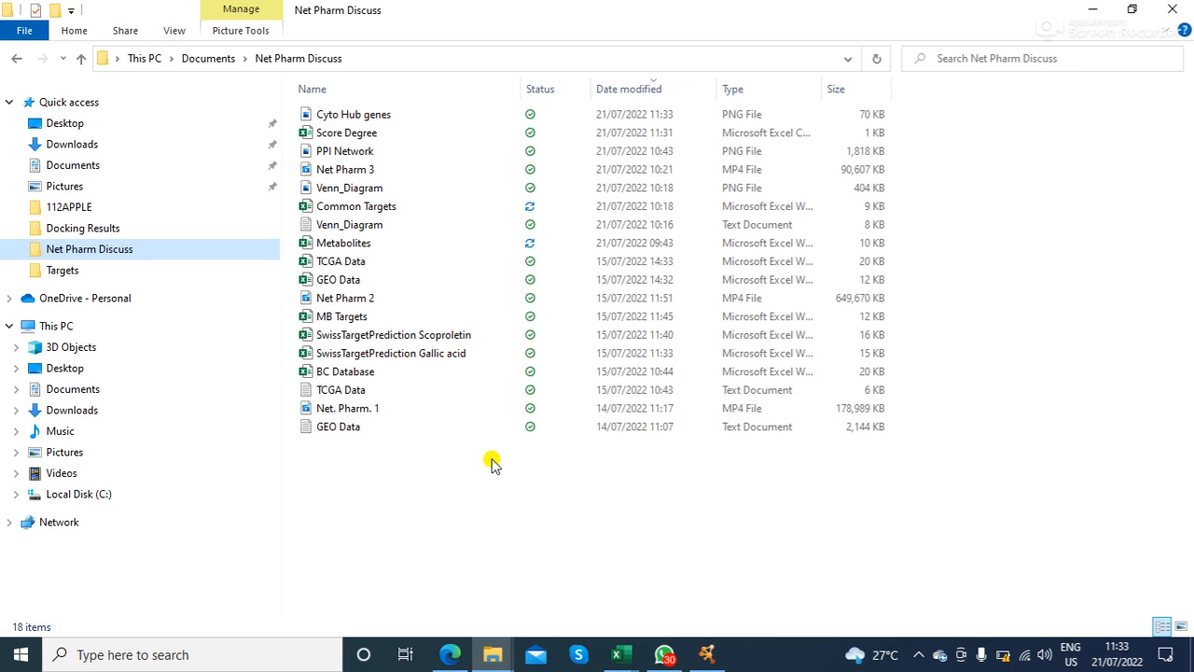
double_click(387, 119)
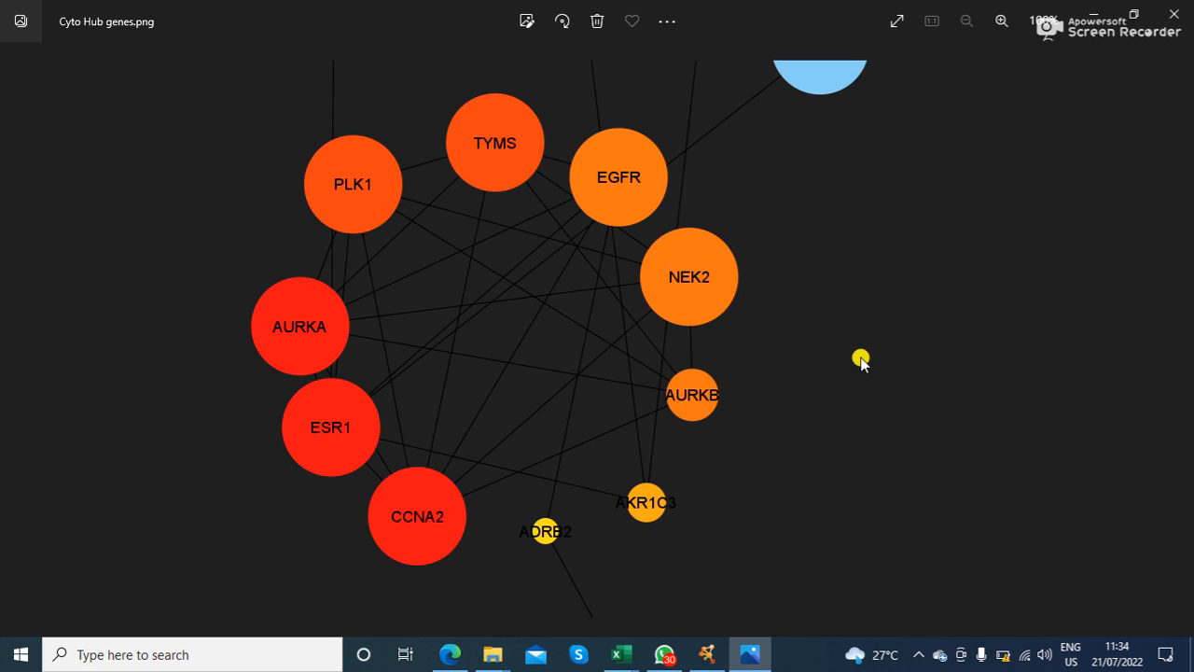
click(1174, 14)
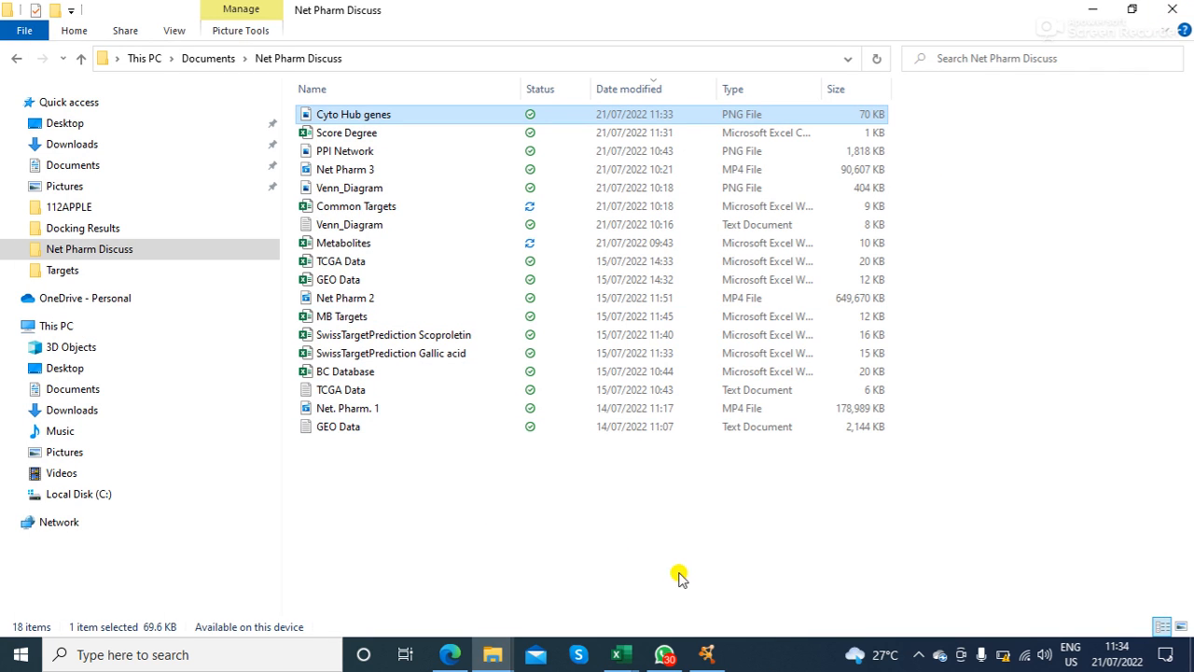
click(707, 661)
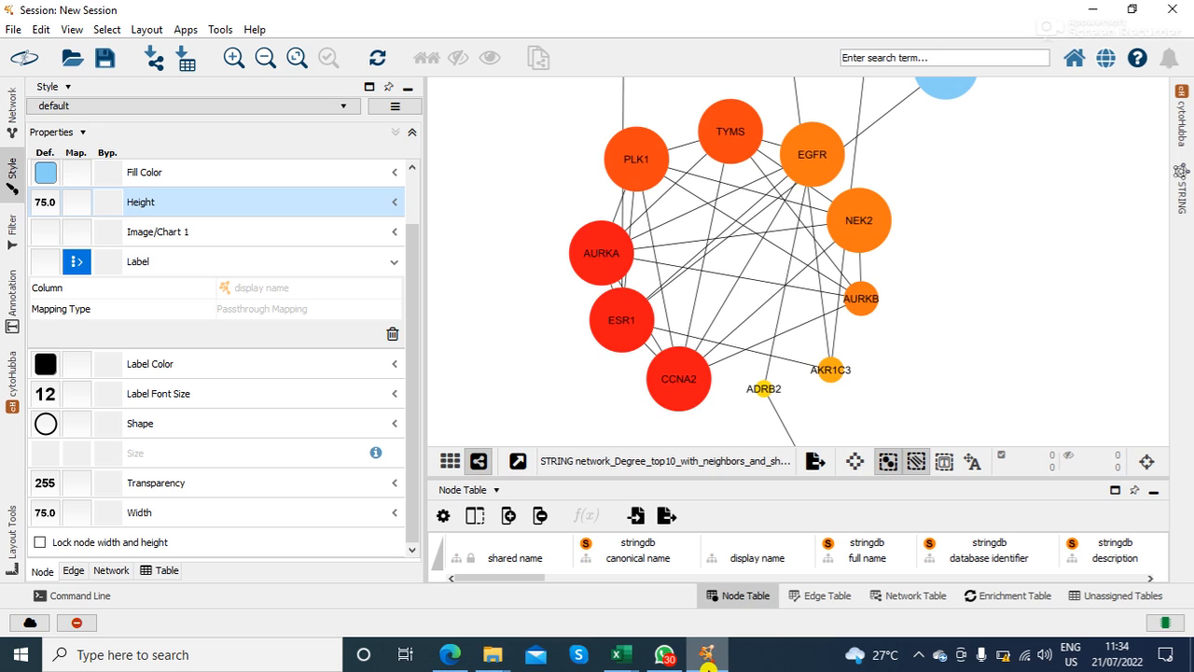